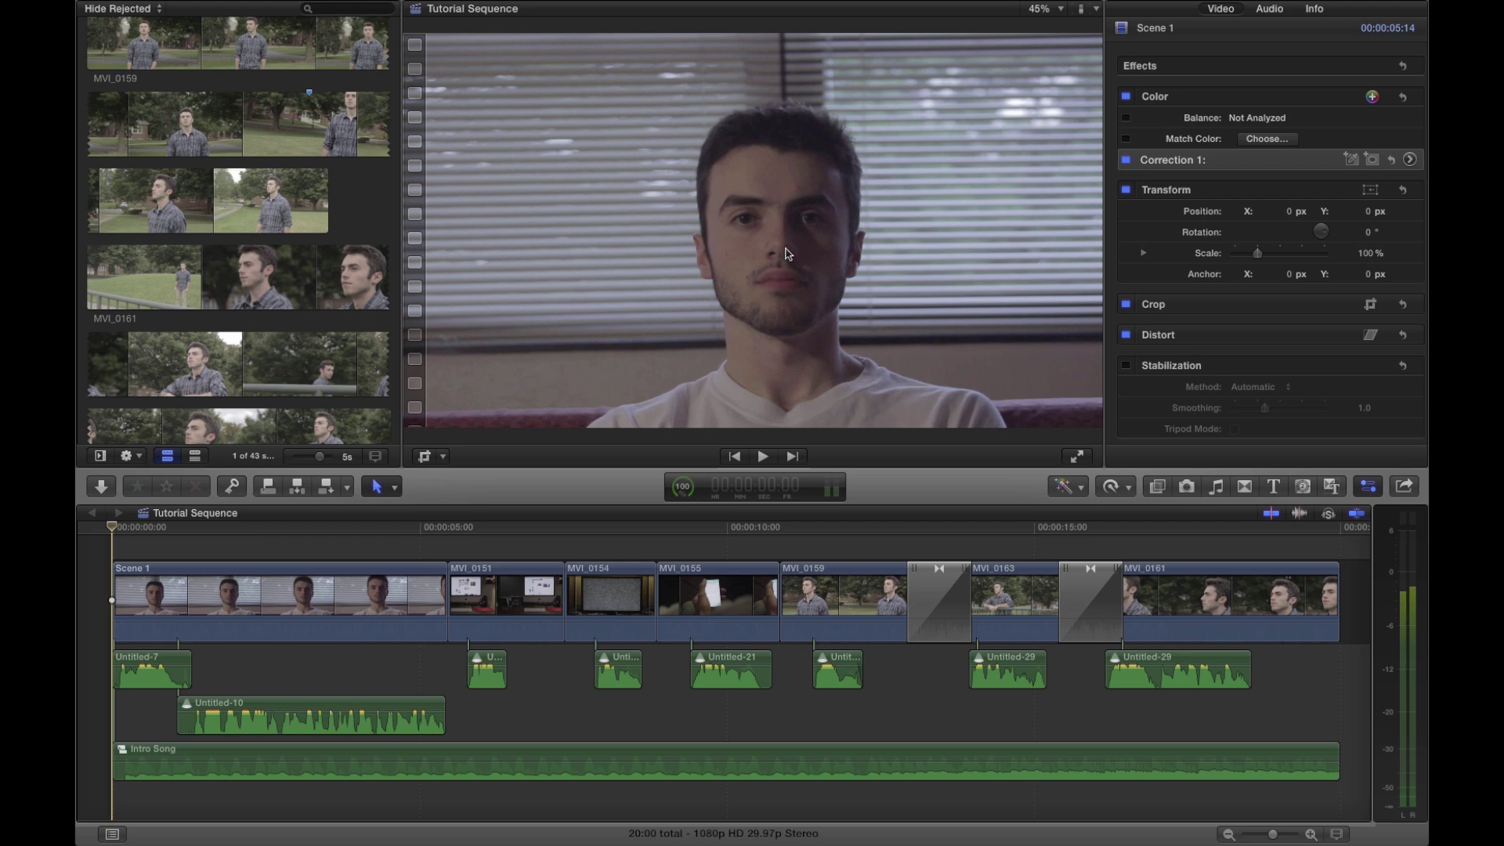
Step: In Correction 1's Color Board, darken the Exposure Shadows puck, then reset it
left_click(1410, 159)
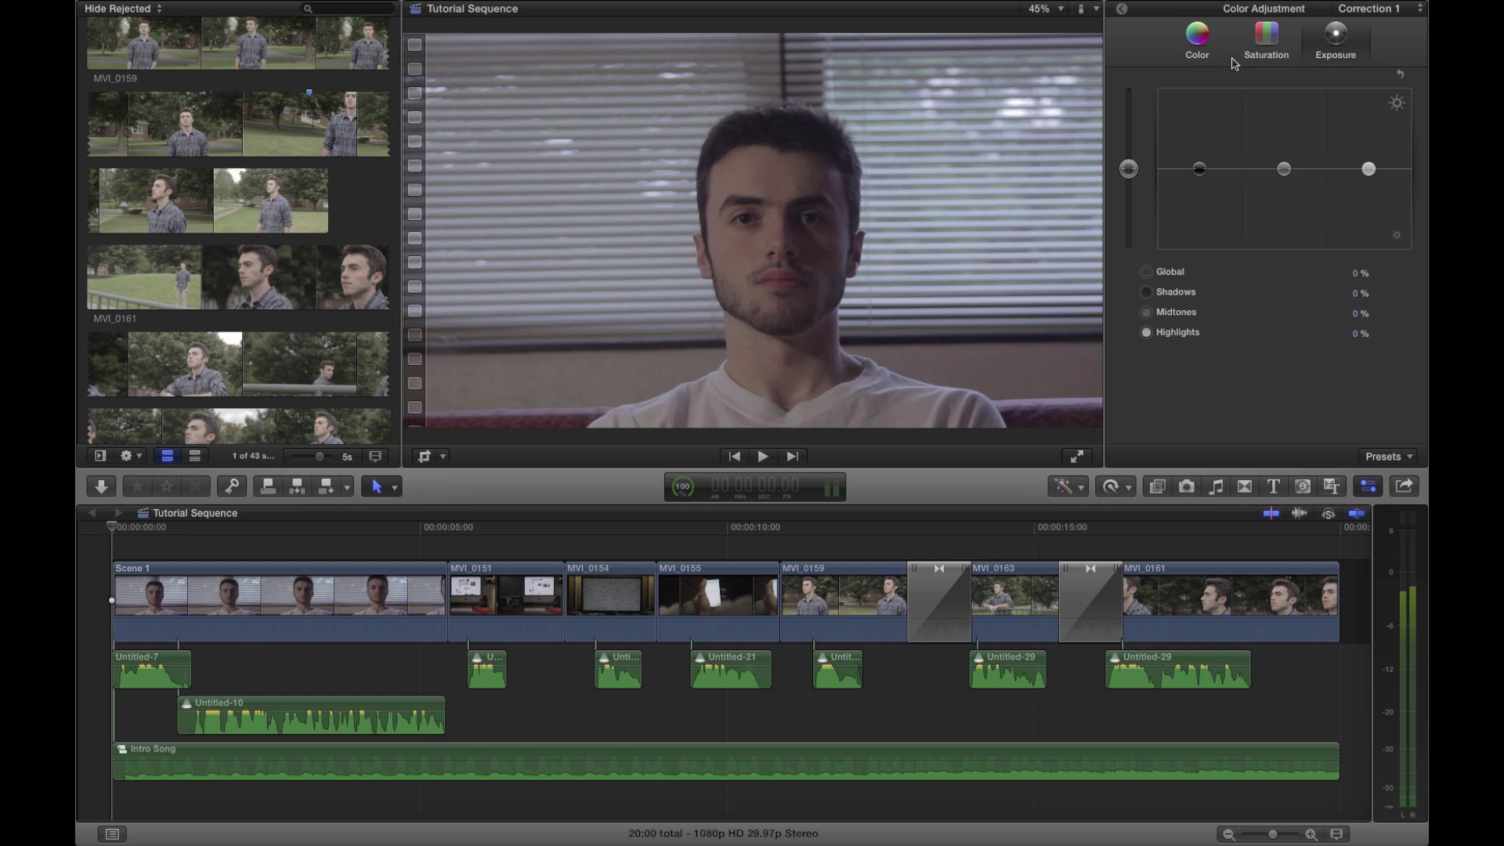
left_click_drag(1201, 173, 1201, 171)
left_click(1122, 10)
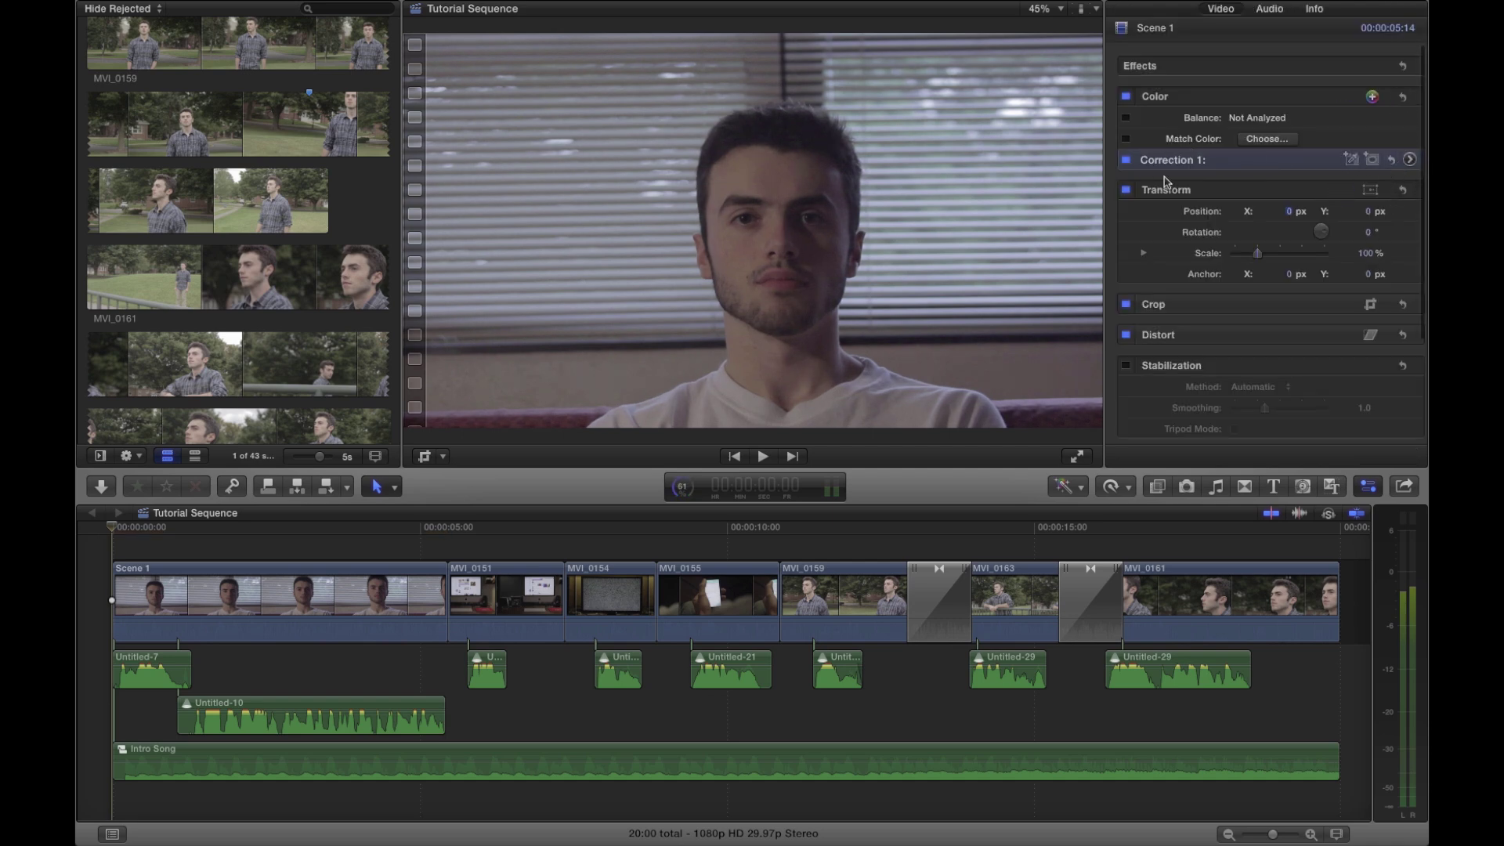
Step: Add Corrections 2, 3 and 4 to Scene 1 and move the playhead to about 8 seconds
left_click(1372, 98)
double_click(1372, 97)
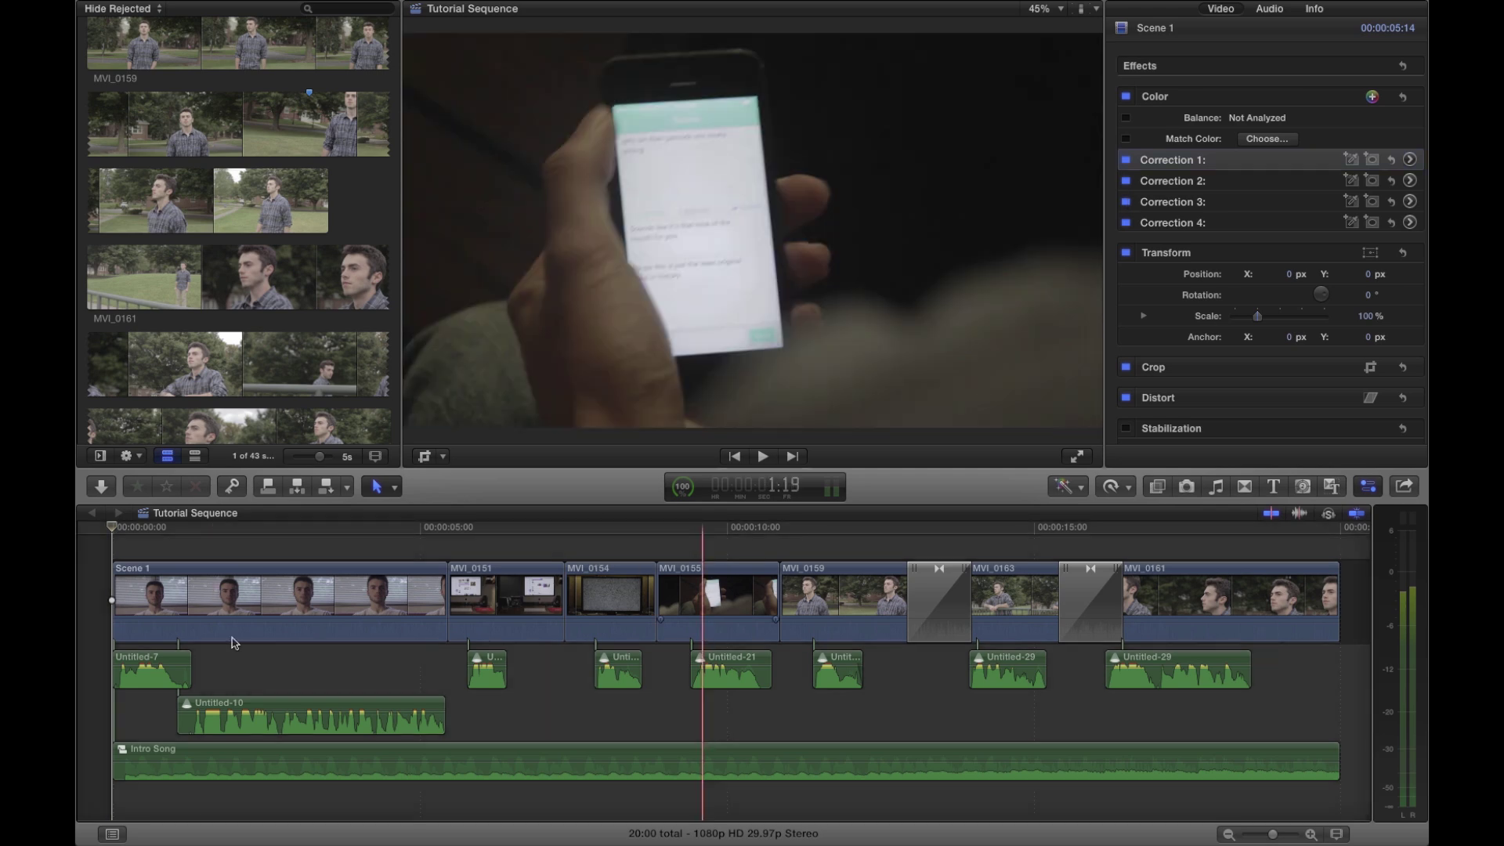
left_click(621, 655)
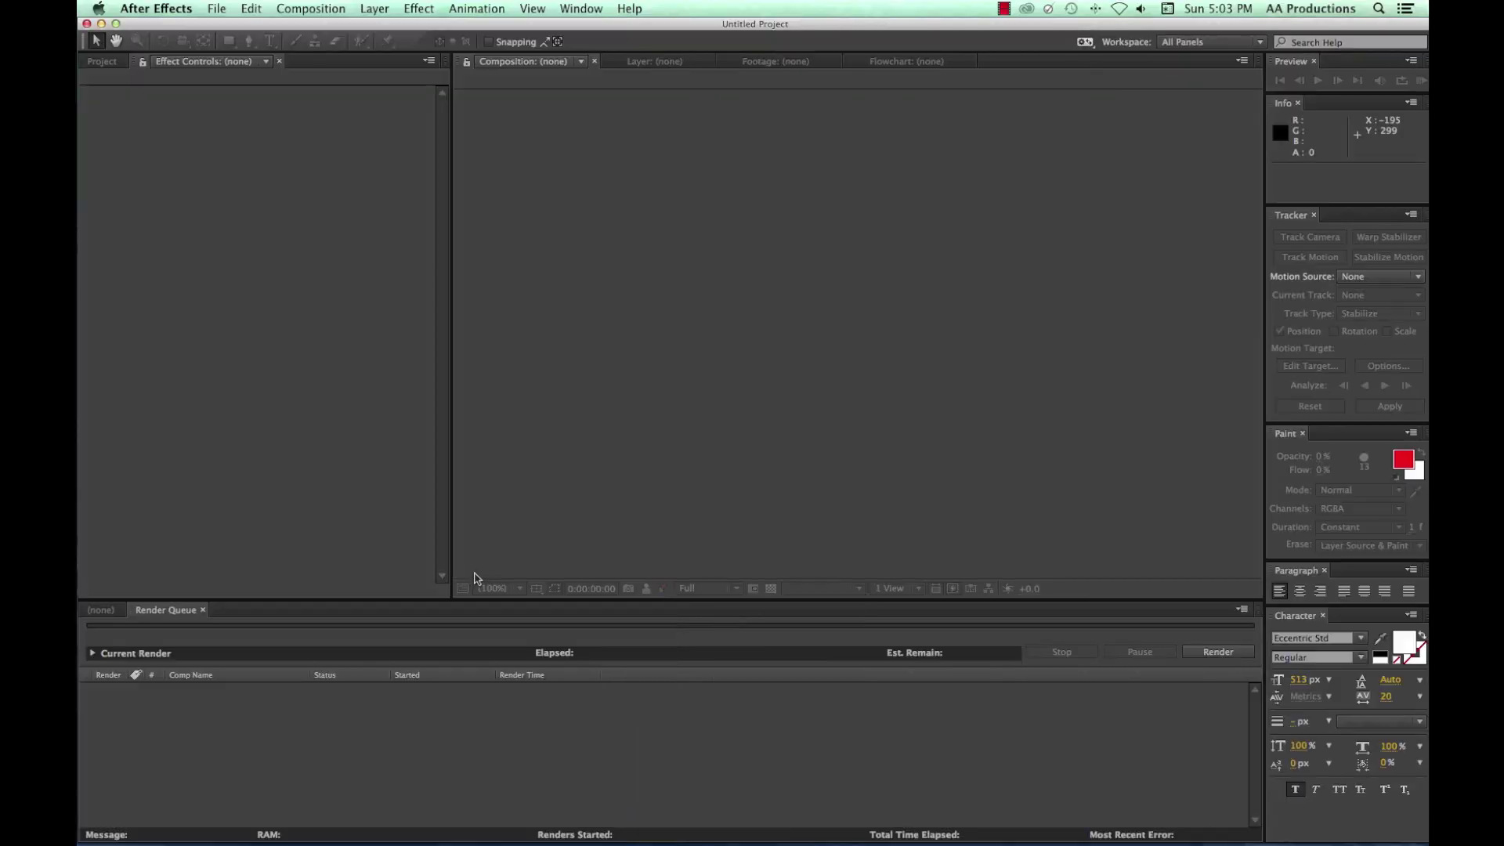
Step: In a new Safari tab, search 'clip exporter' and open the clipexporter.com result
key("ctrl+Right")
key("super+t")
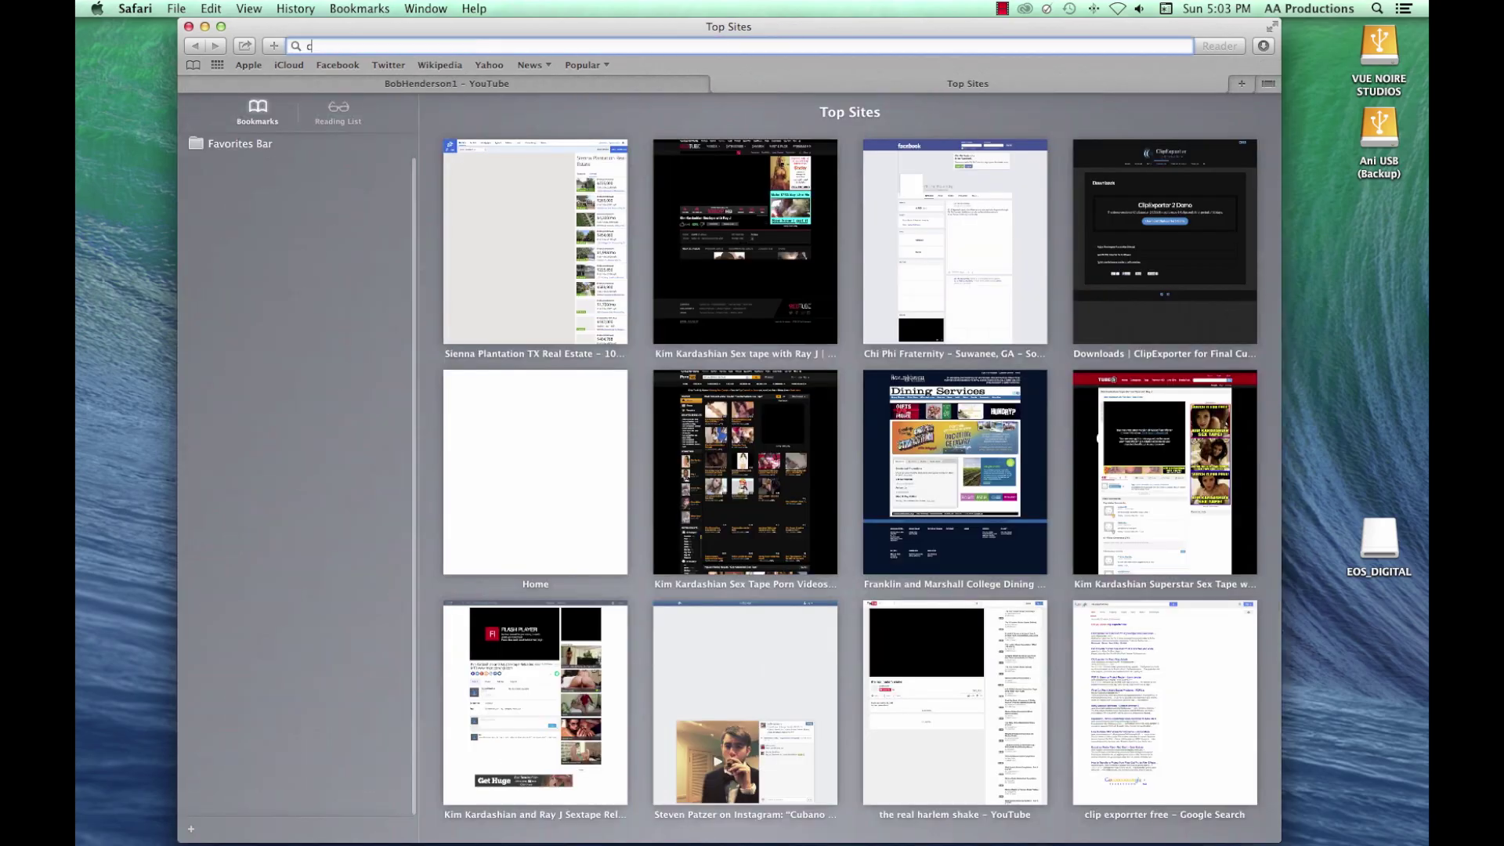
type("clip exporter")
key("Return")
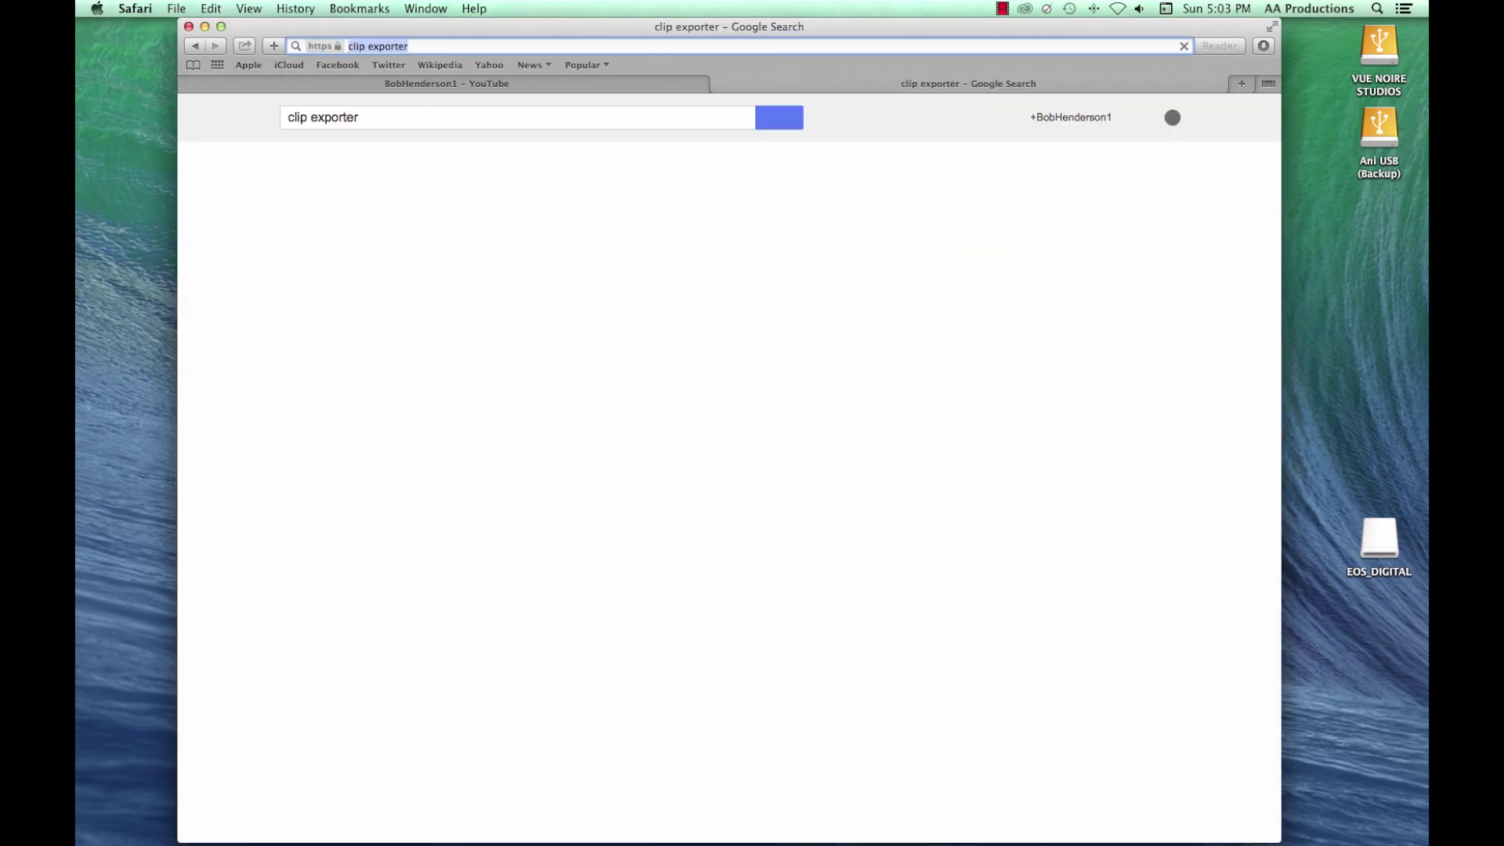
left_click(460, 239)
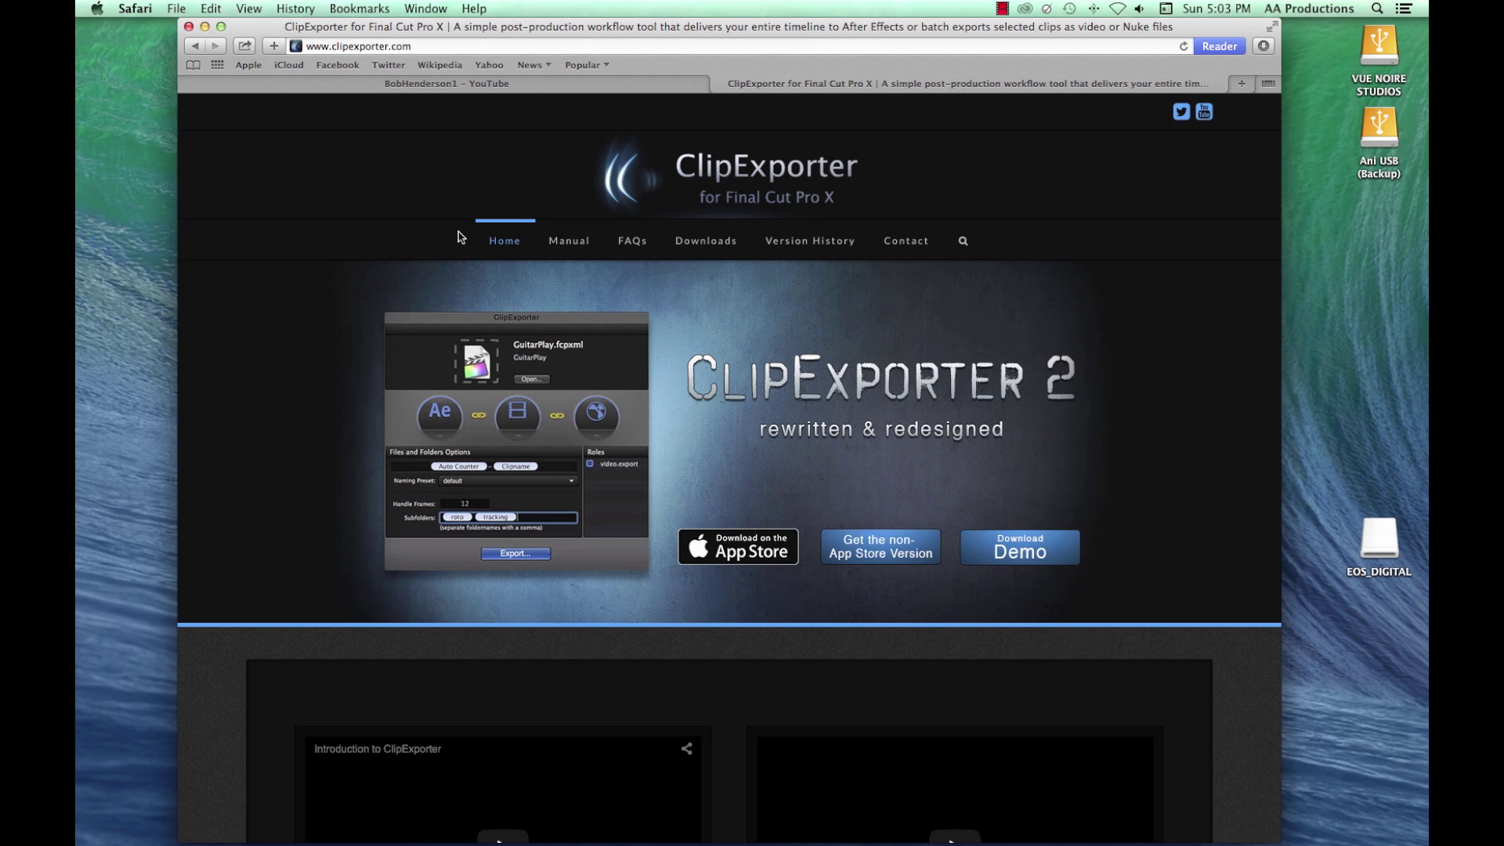
Step: Scroll through the ClipExporter homepage, then return to the Final Cut Pro timeline
scroll(470, 251, "down", 3)
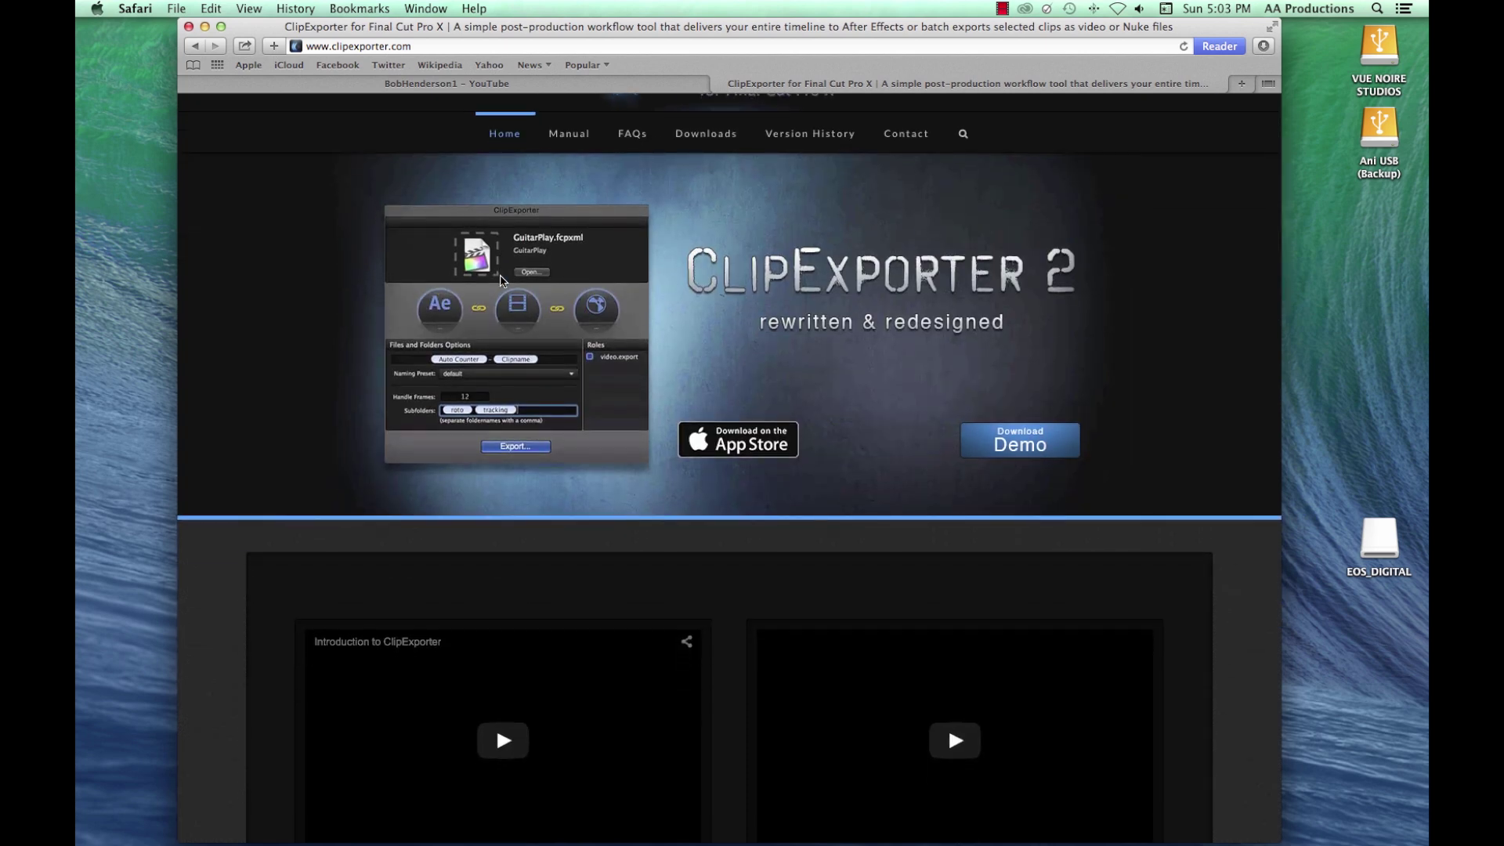
key("ctrl+Left")
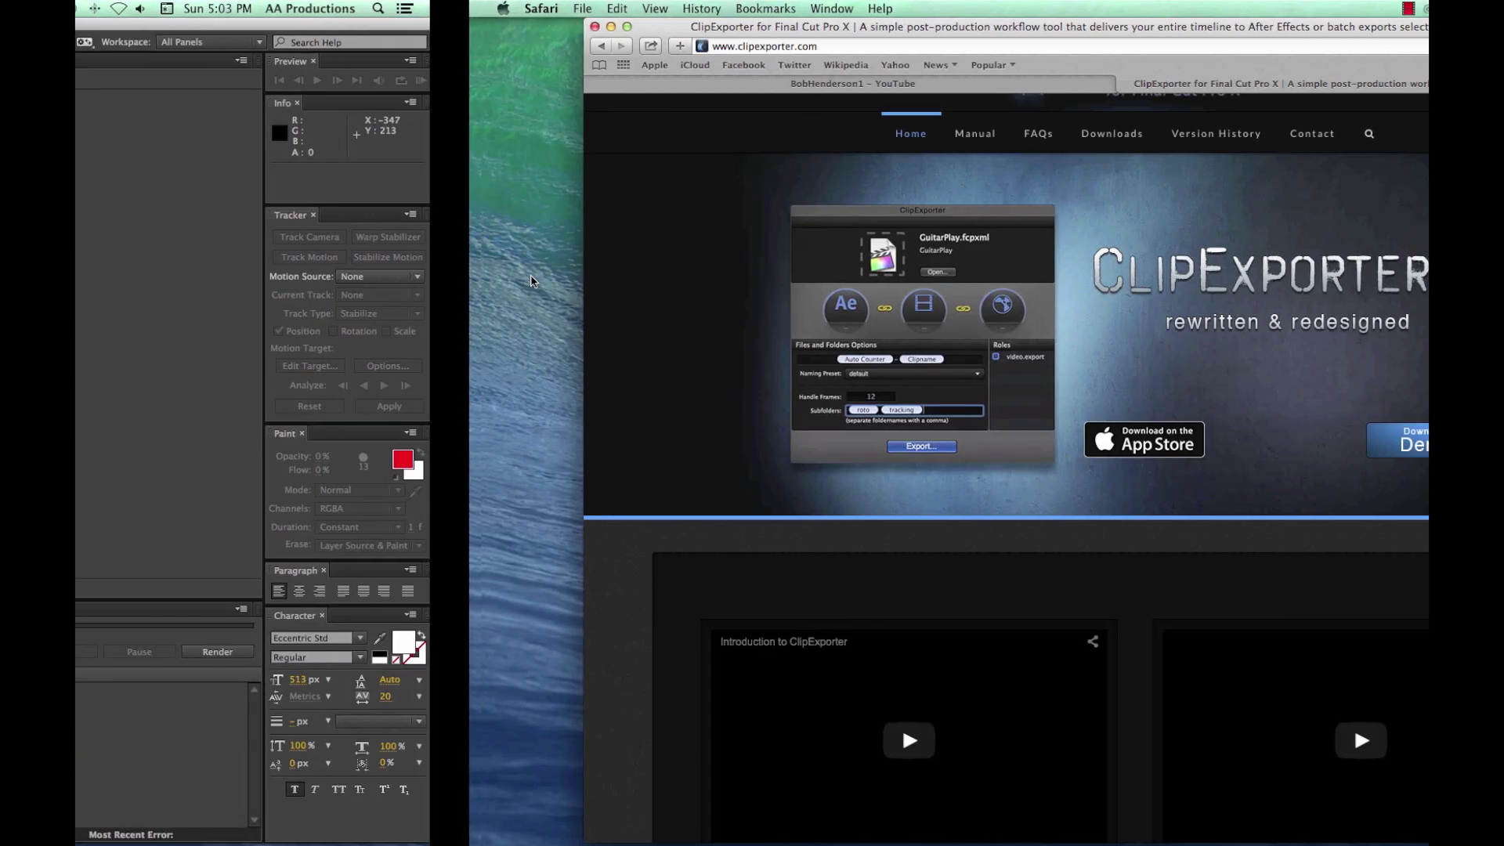
key("ctrl+Right")
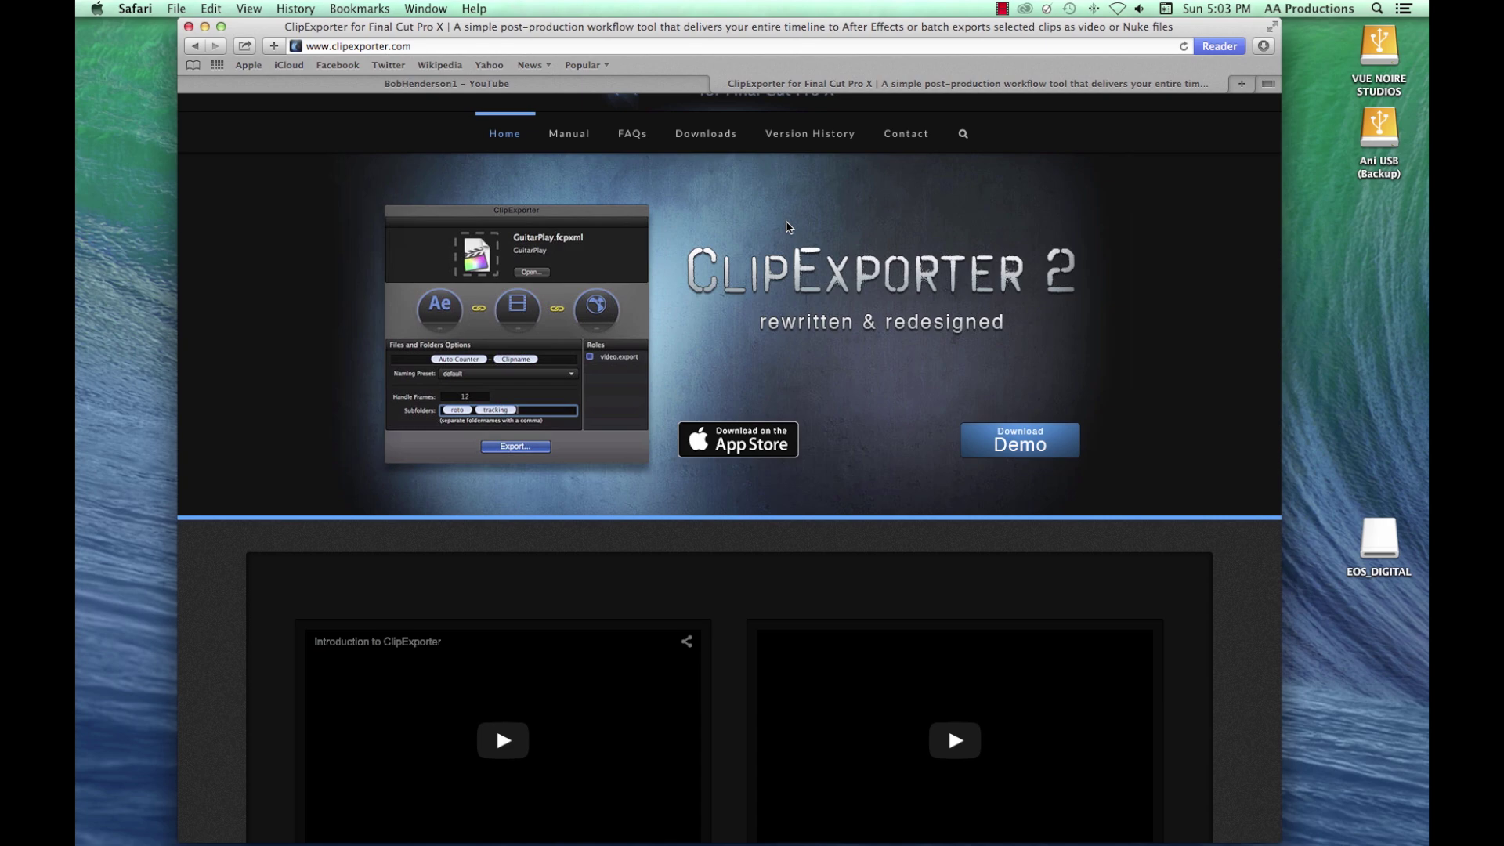
scroll(791, 231, "down", 3)
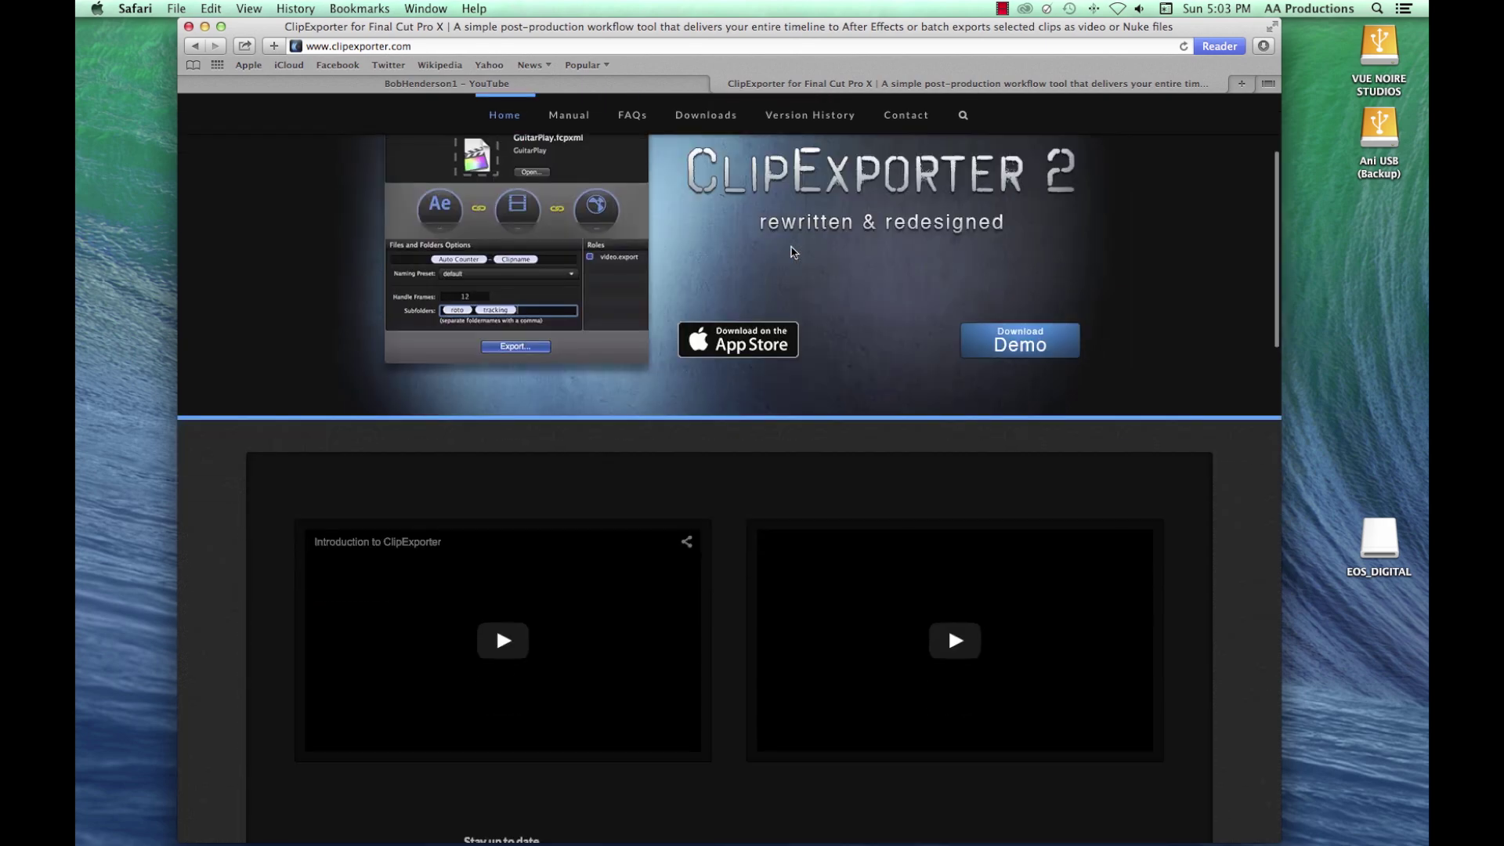
scroll(791, 252, "down", 10)
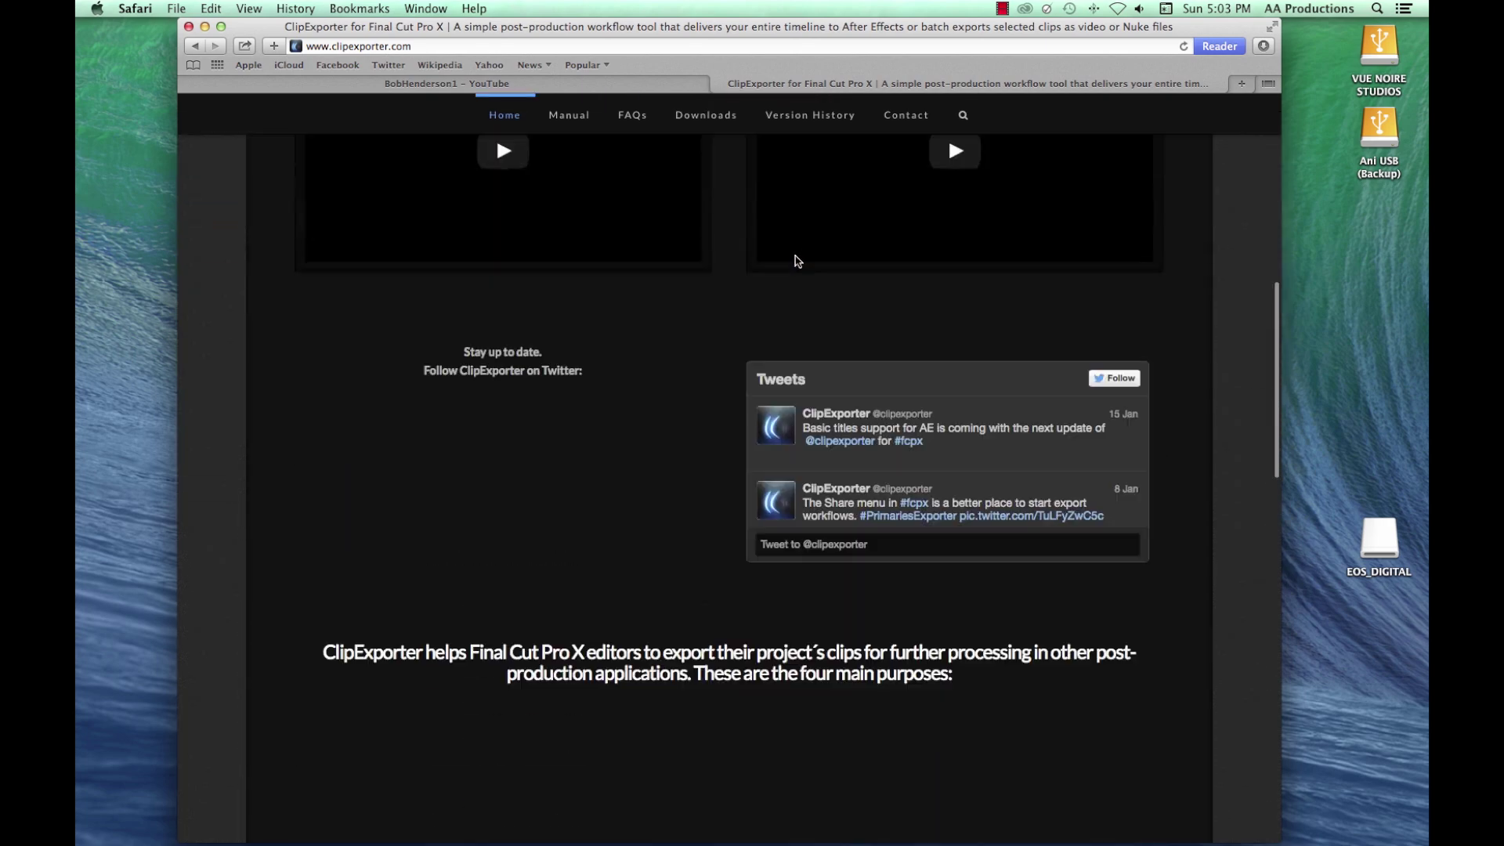
scroll(793, 255, "up", 15)
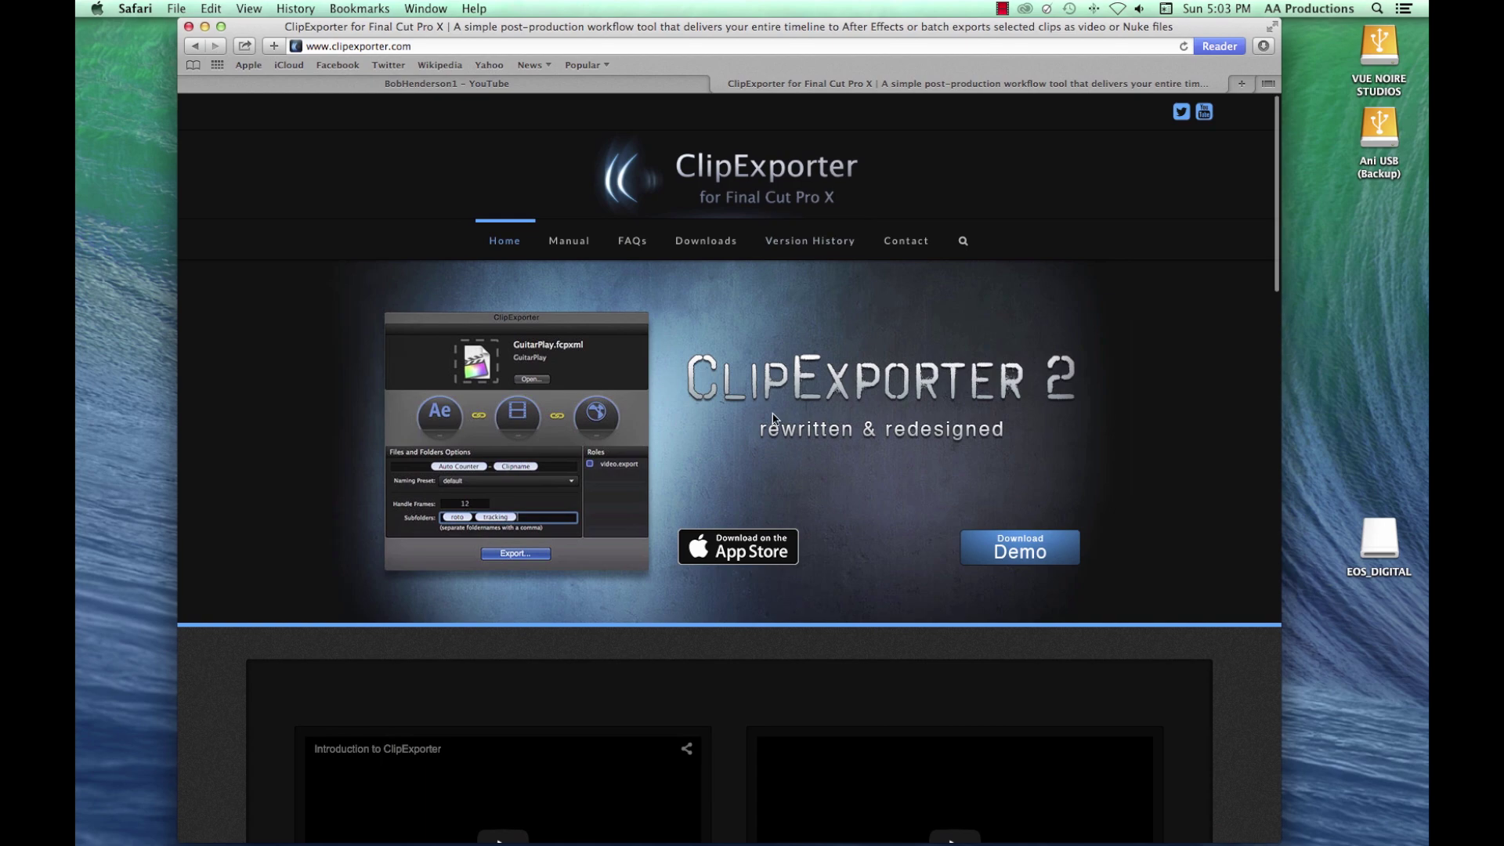
key("super+Tab")
key("ctrl+Left")
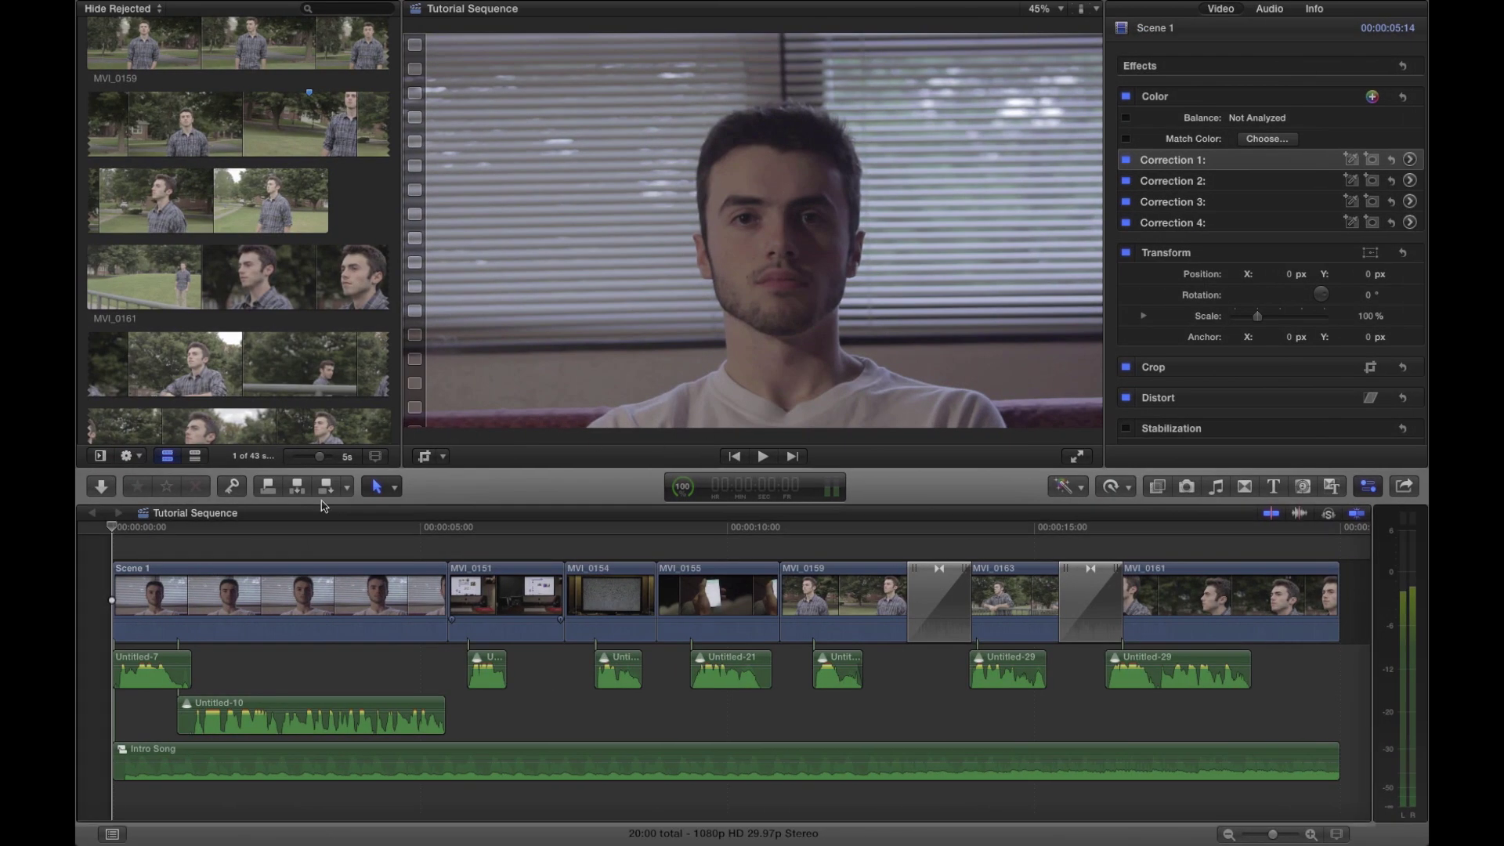
left_click(147, 528)
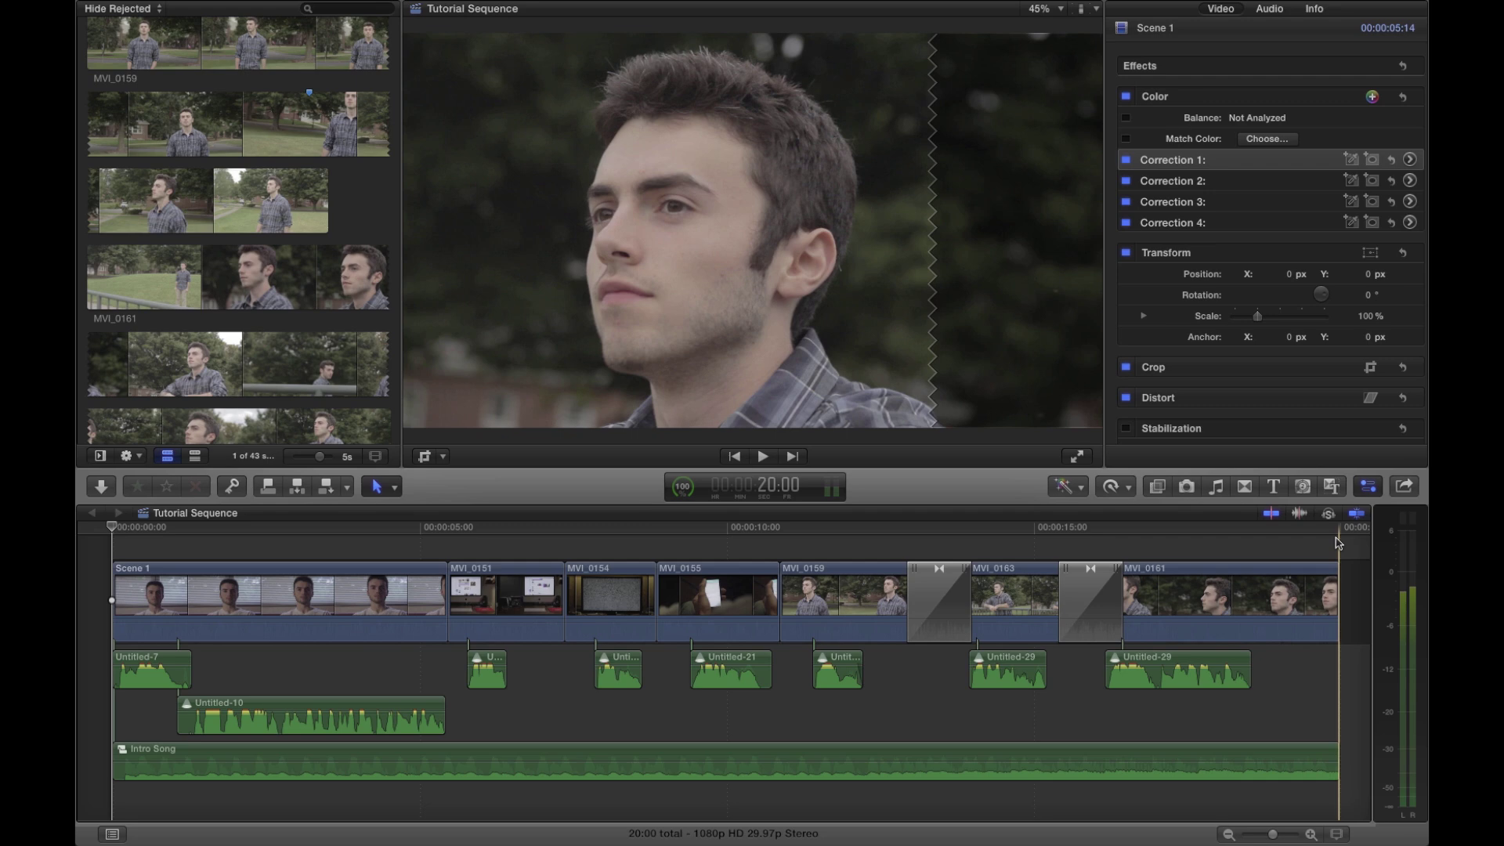
left_click(1338, 542)
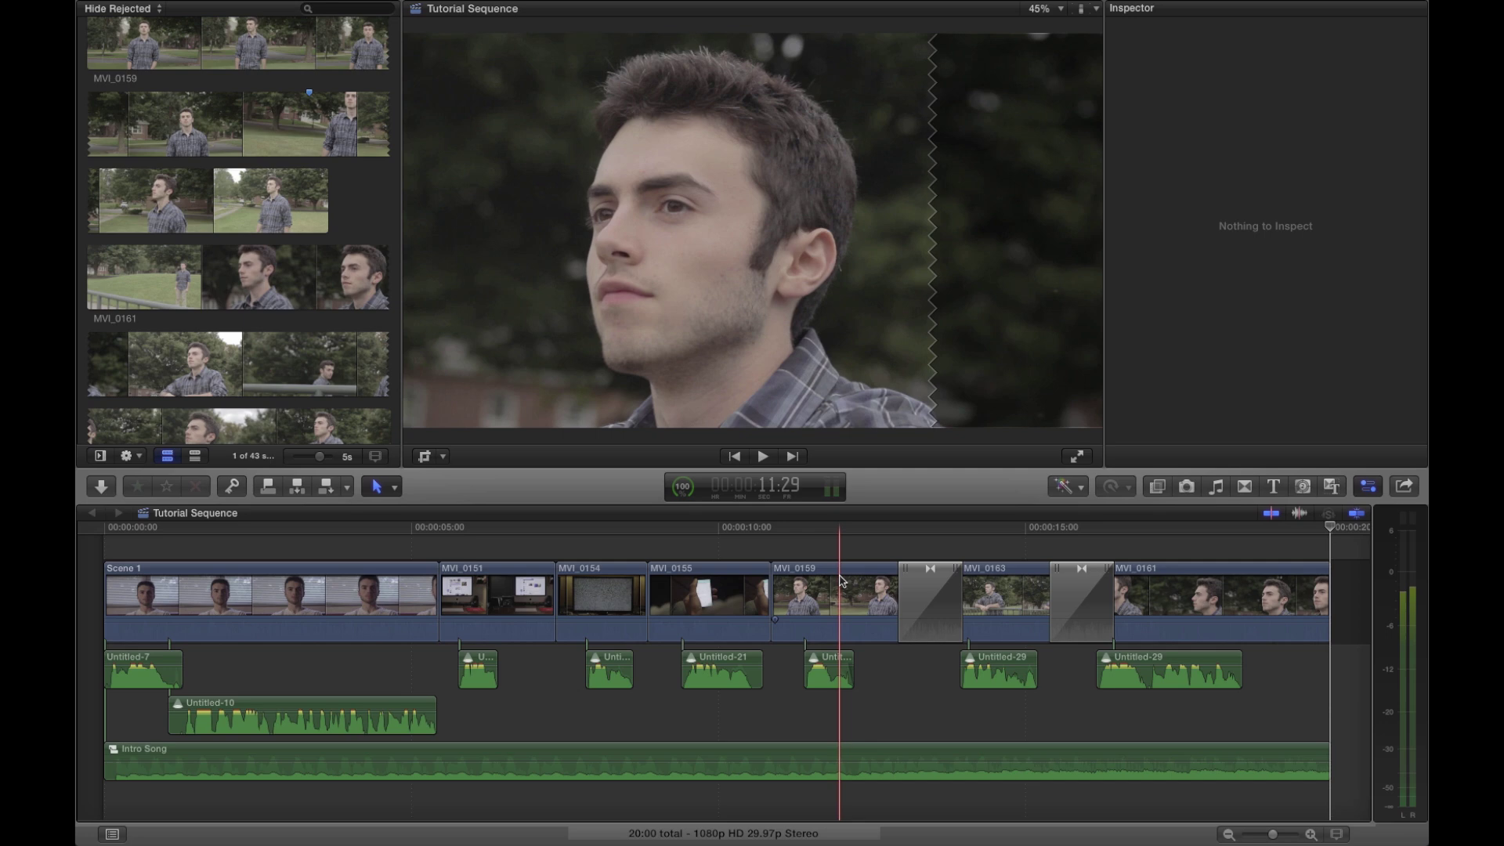
left_click(865, 585)
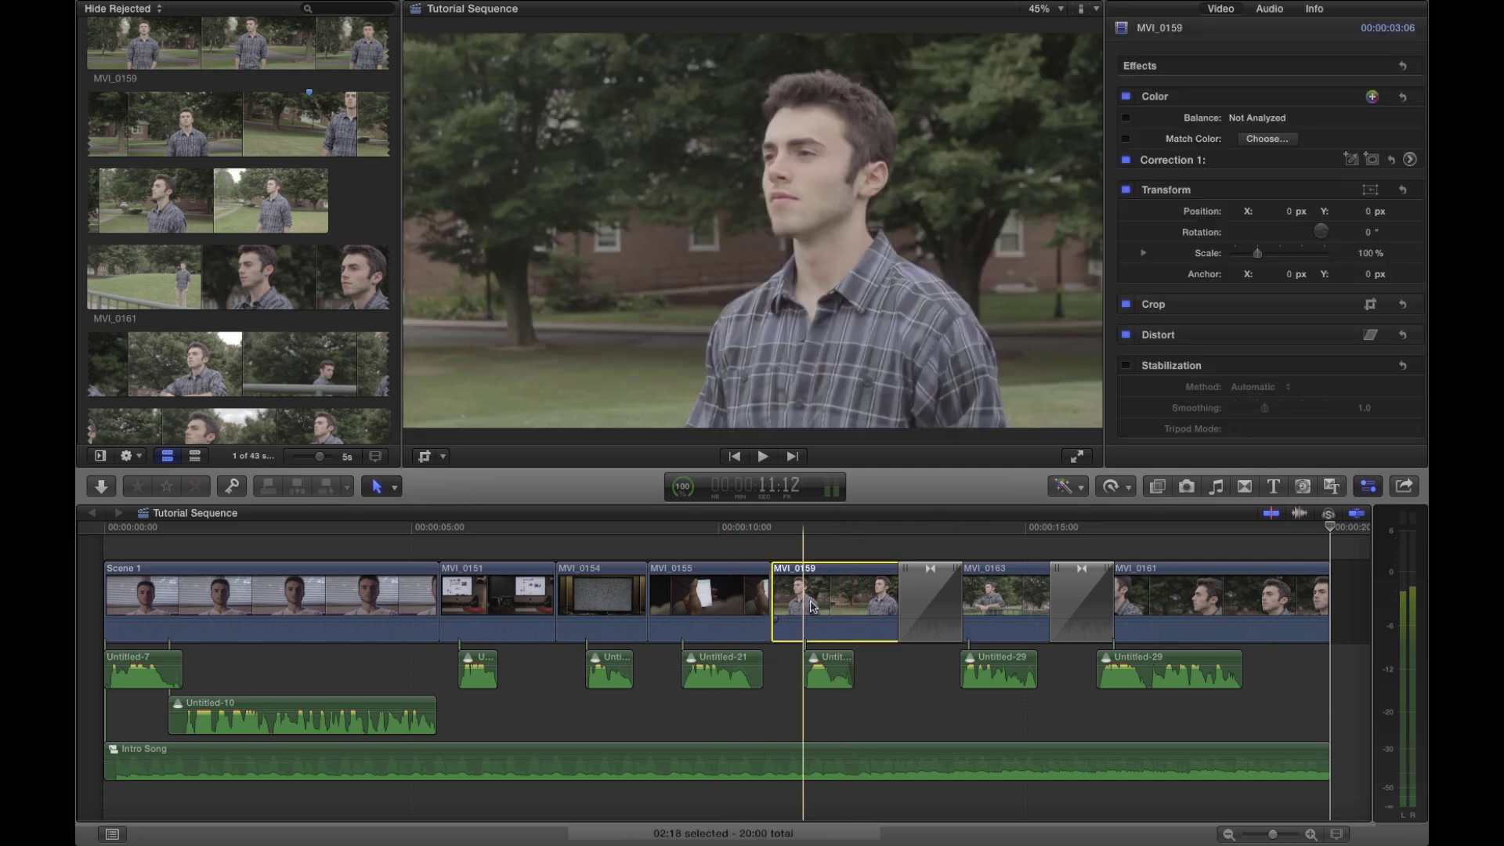
key("l")
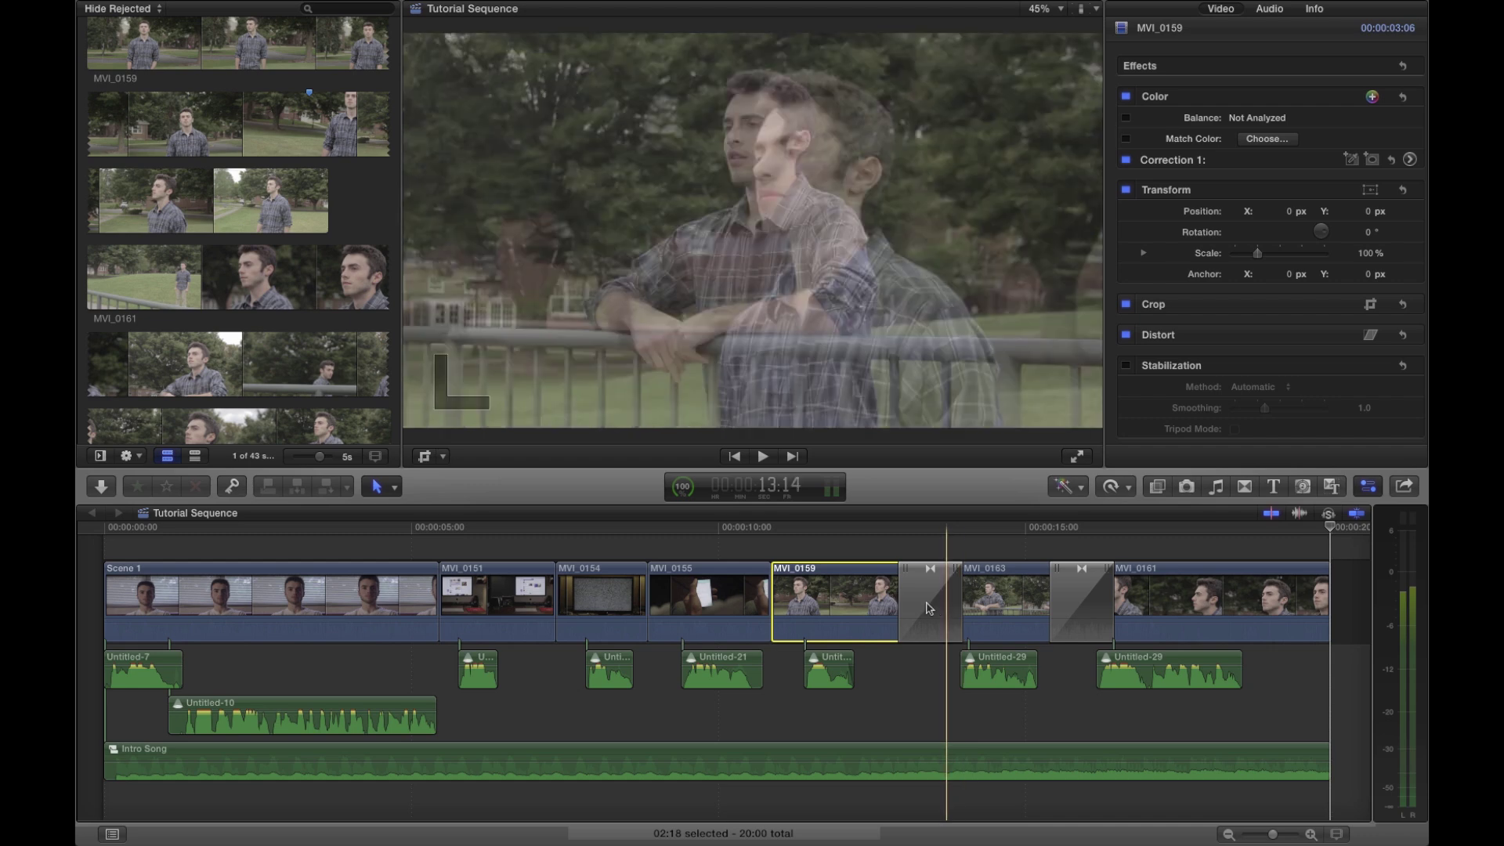
left_click(169, 583)
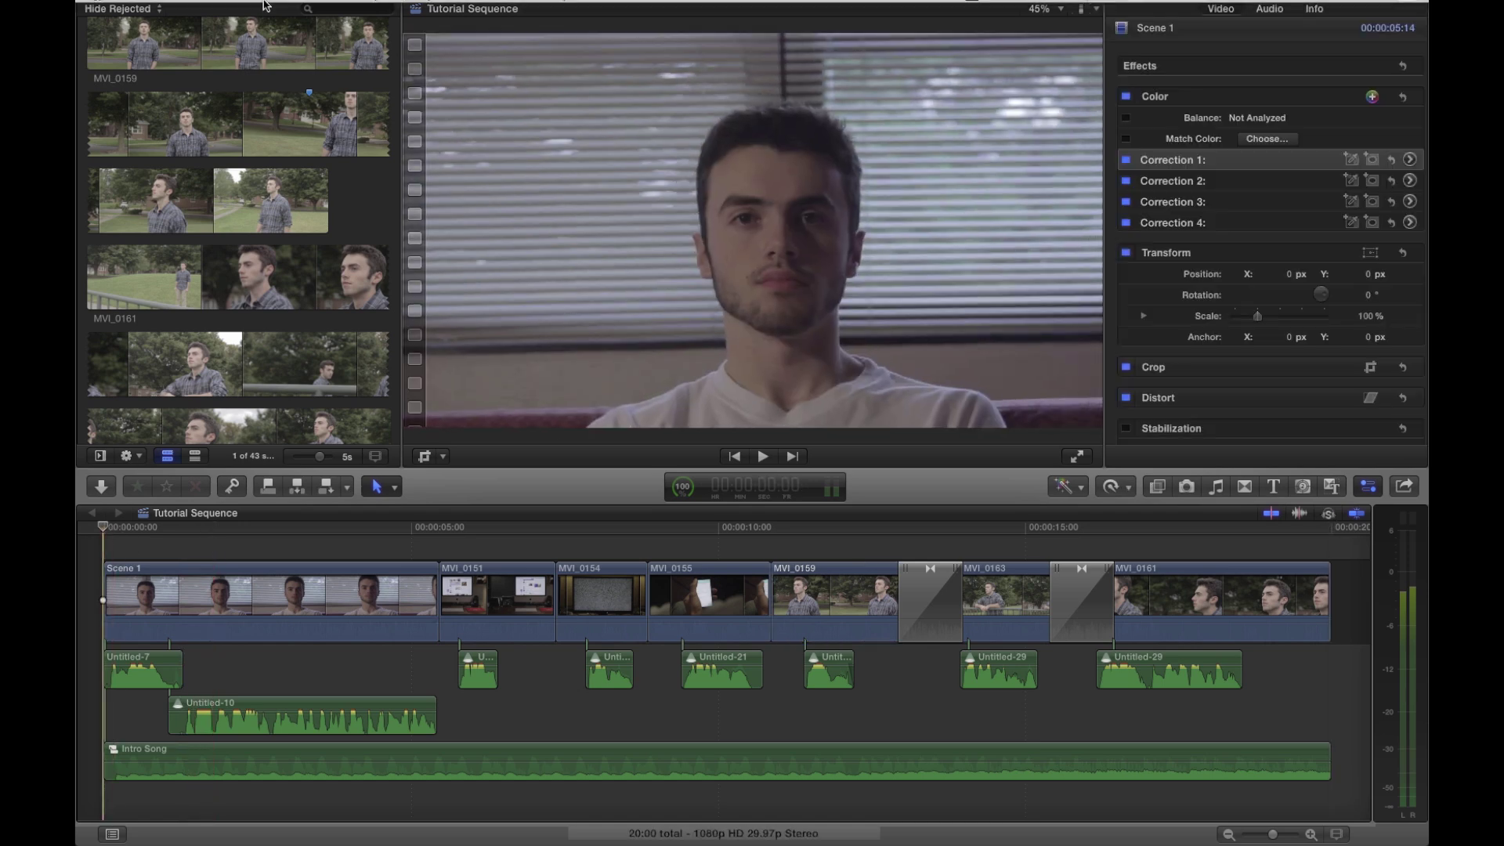
Step: Start an XML export, cancel it, and view the Scene 1 clip's file information
left_click(219, 9)
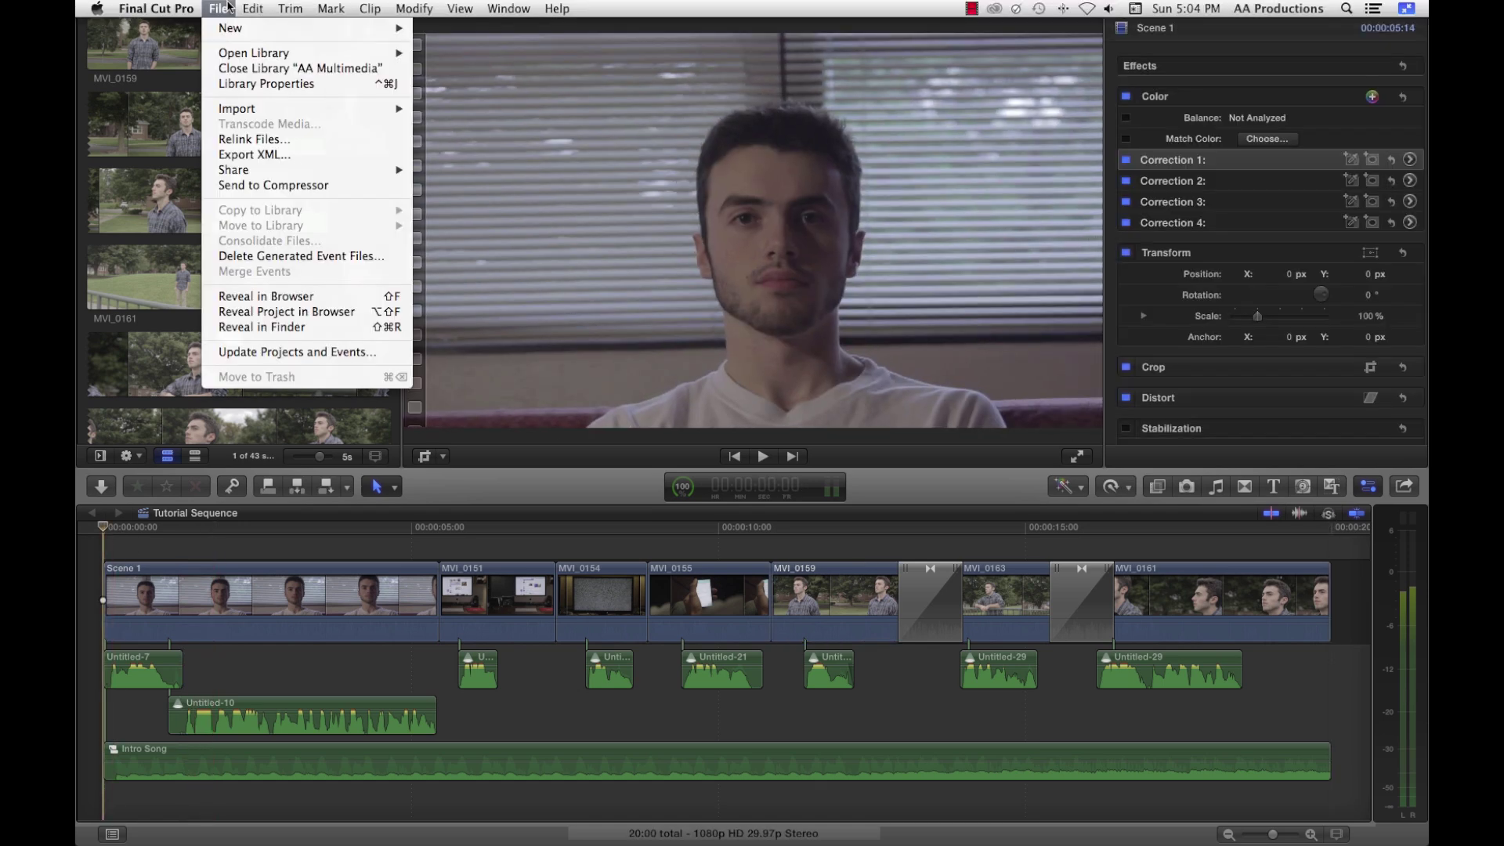
left_click(276, 157)
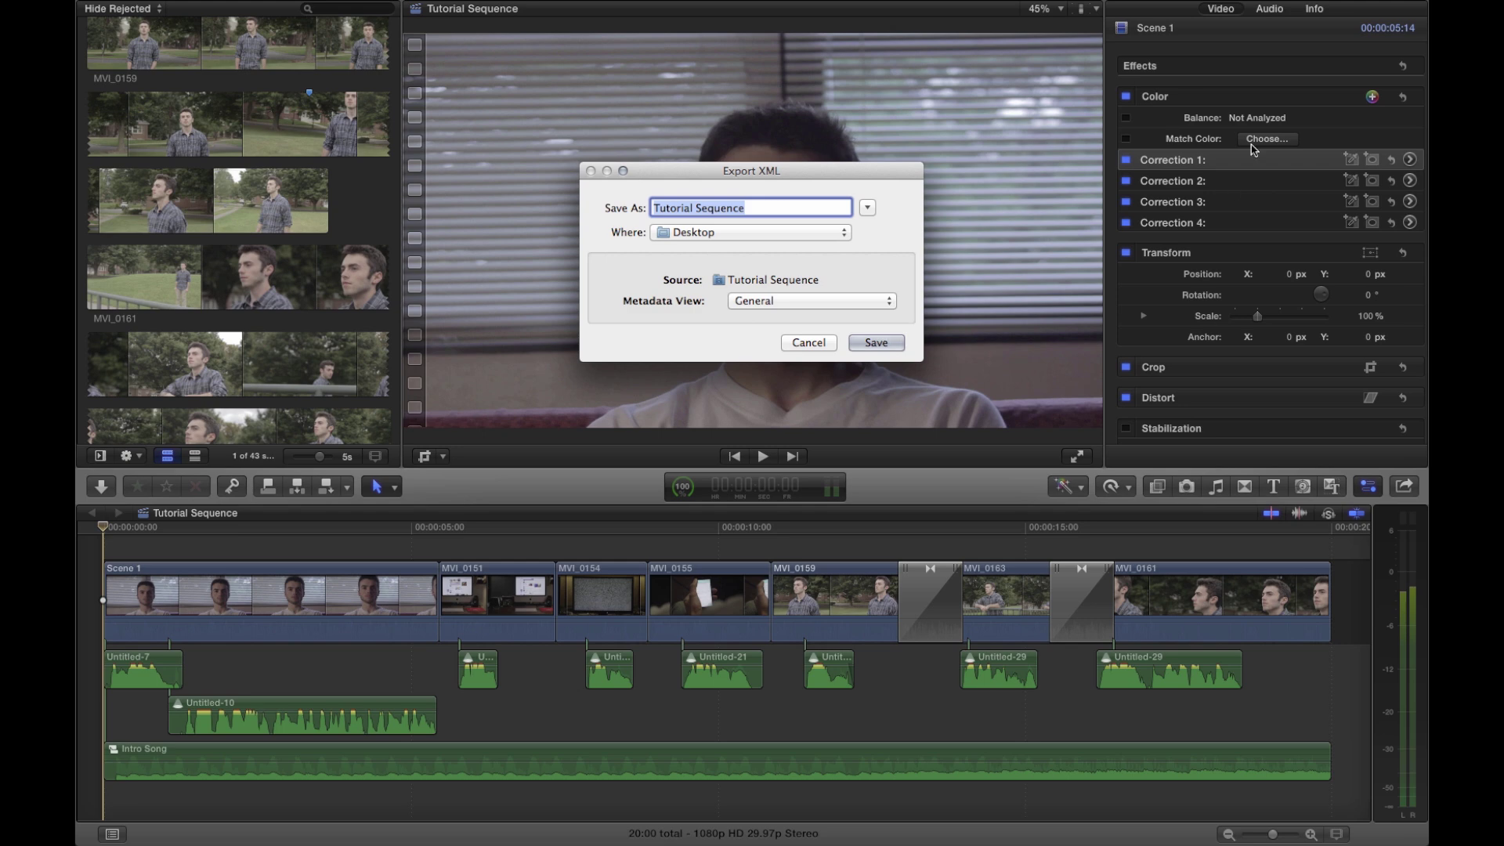
key("Escape")
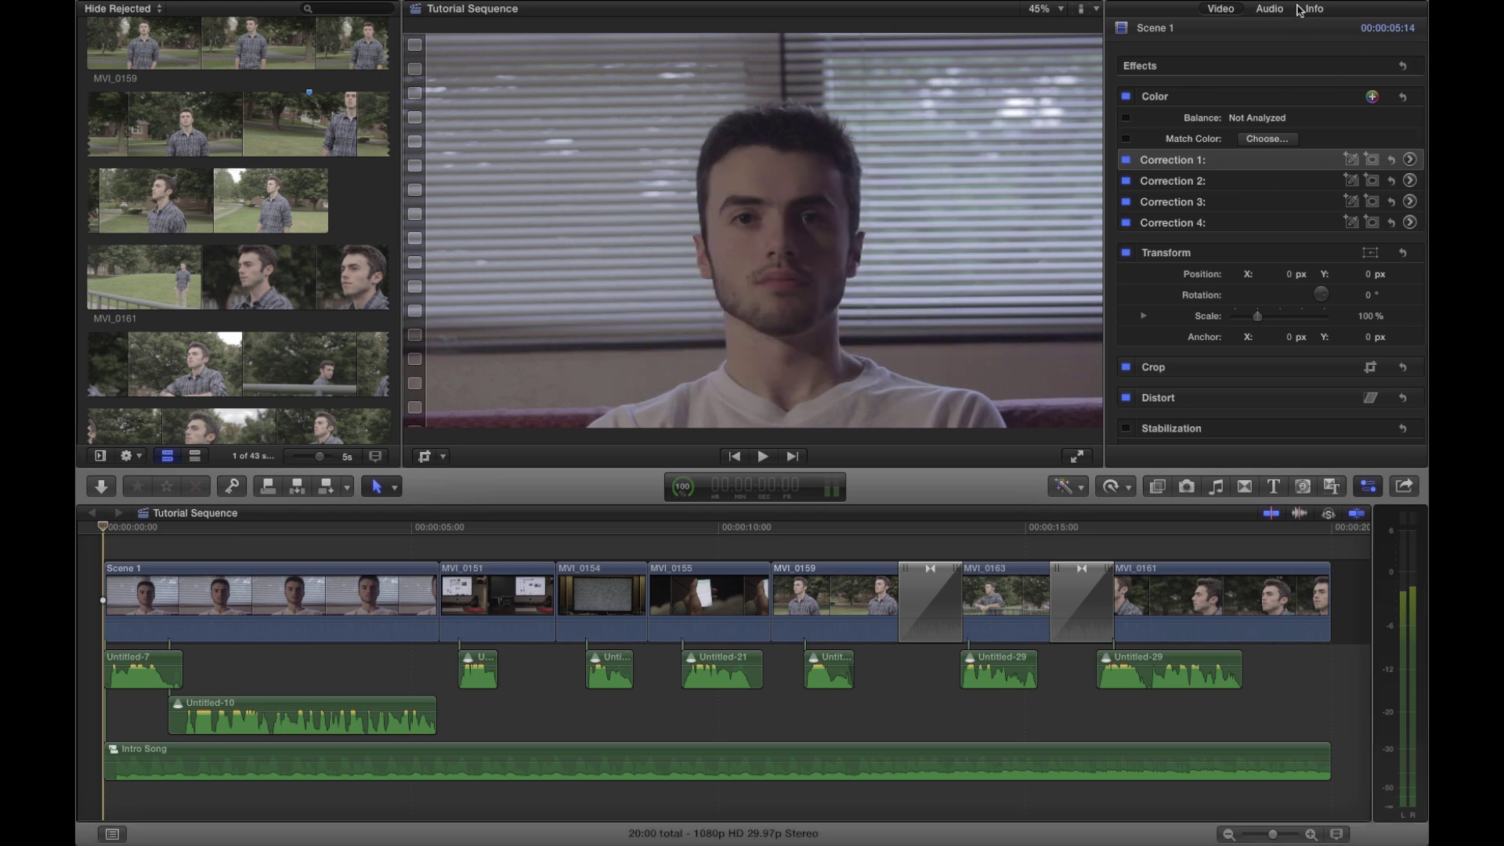
left_click(1307, 9)
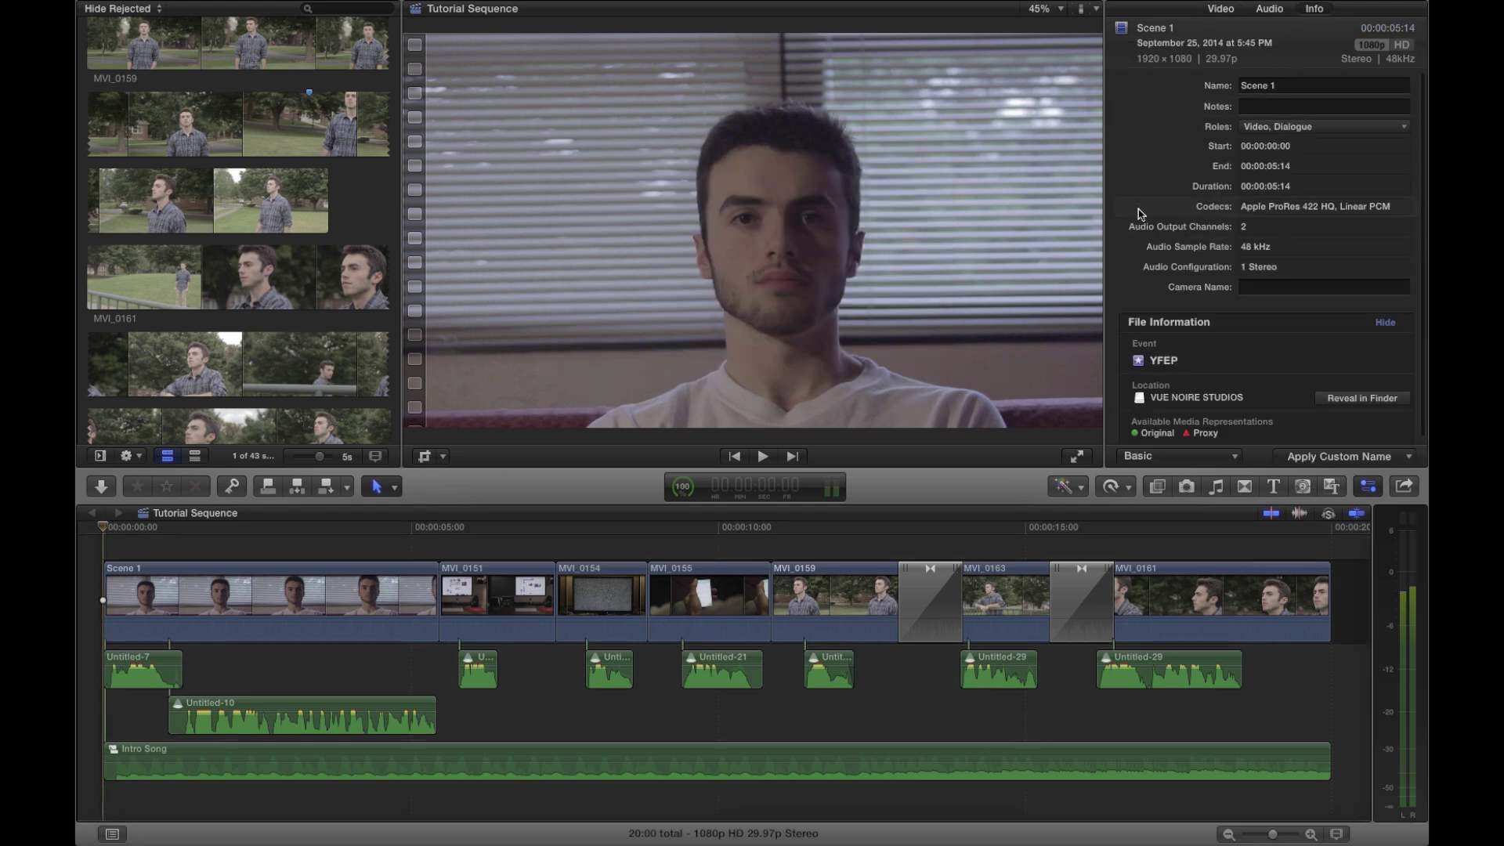
scroll(1194, 196, "up", 2)
Step: Look through the File menu's export options without choosing anything
left_click(218, 8)
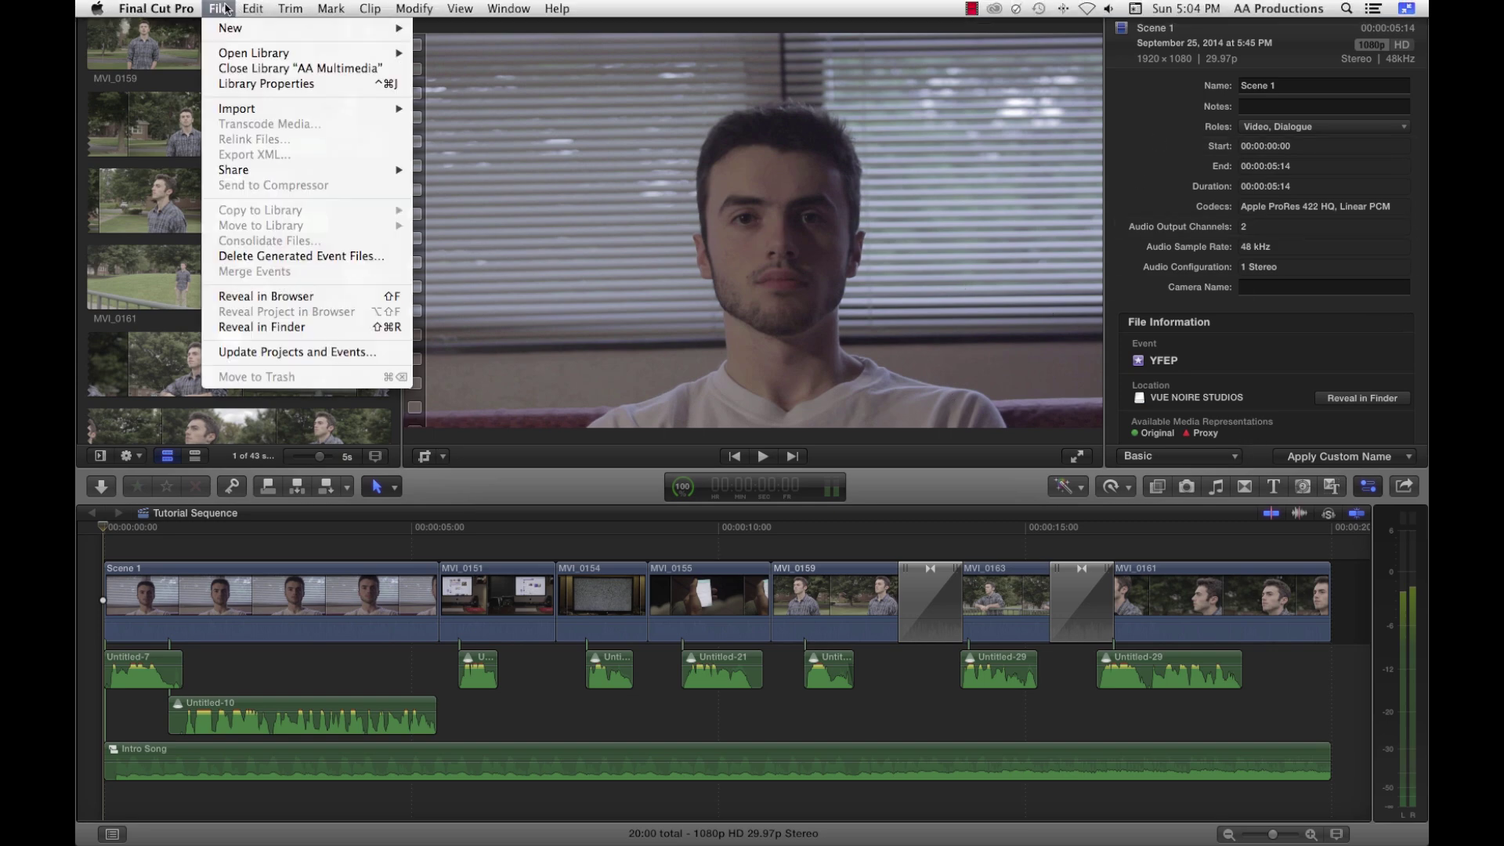
mouse_move(256, 7)
mouse_move(244, 172)
left_click(347, 569)
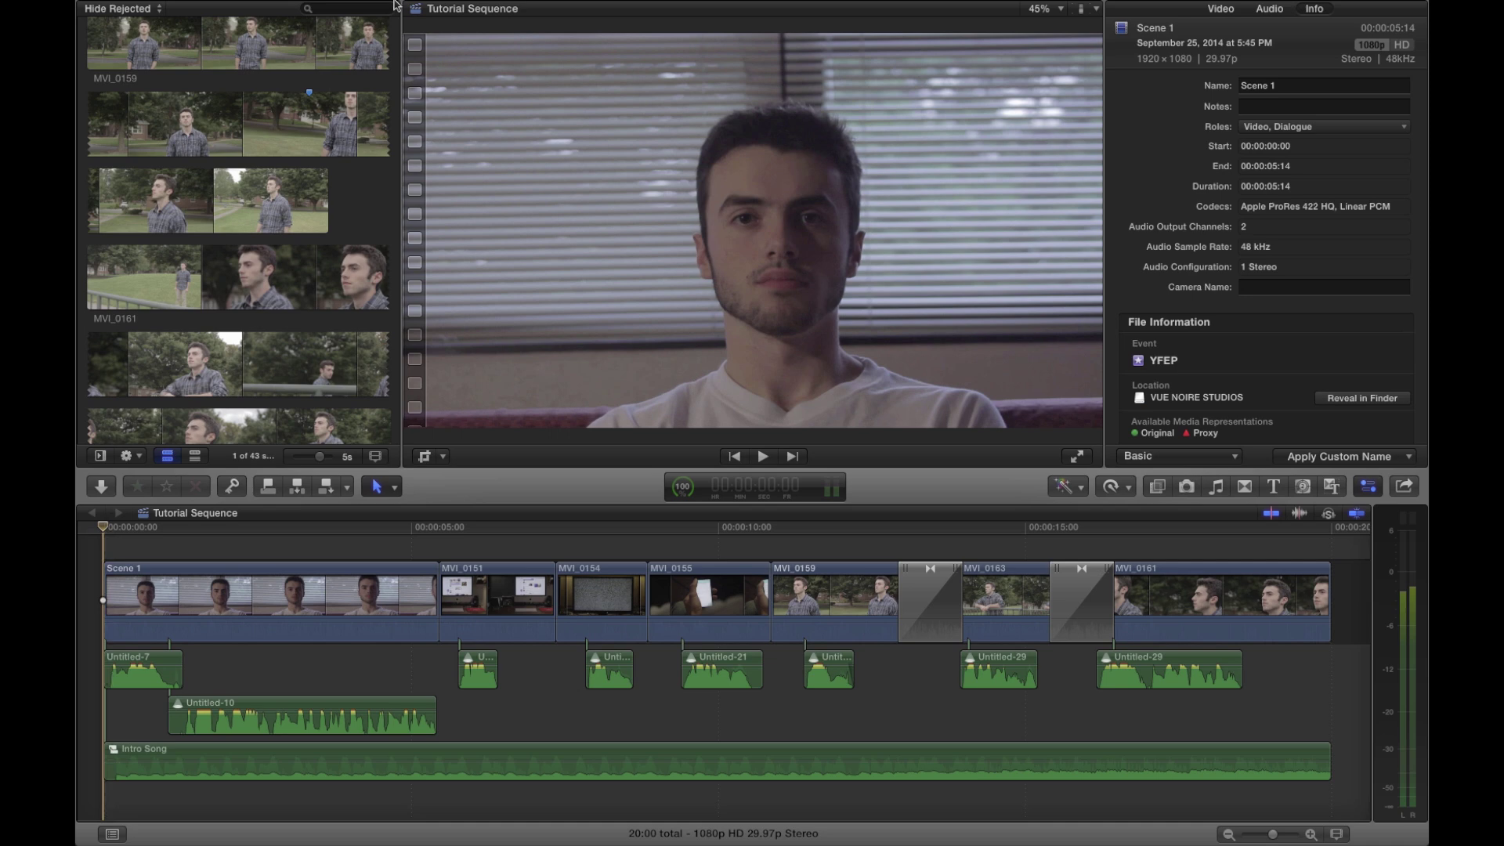
Step: Export Tutorial Sequence as XML with General metadata view, saving Tutorial Sequence.fcpxml
left_click(219, 9)
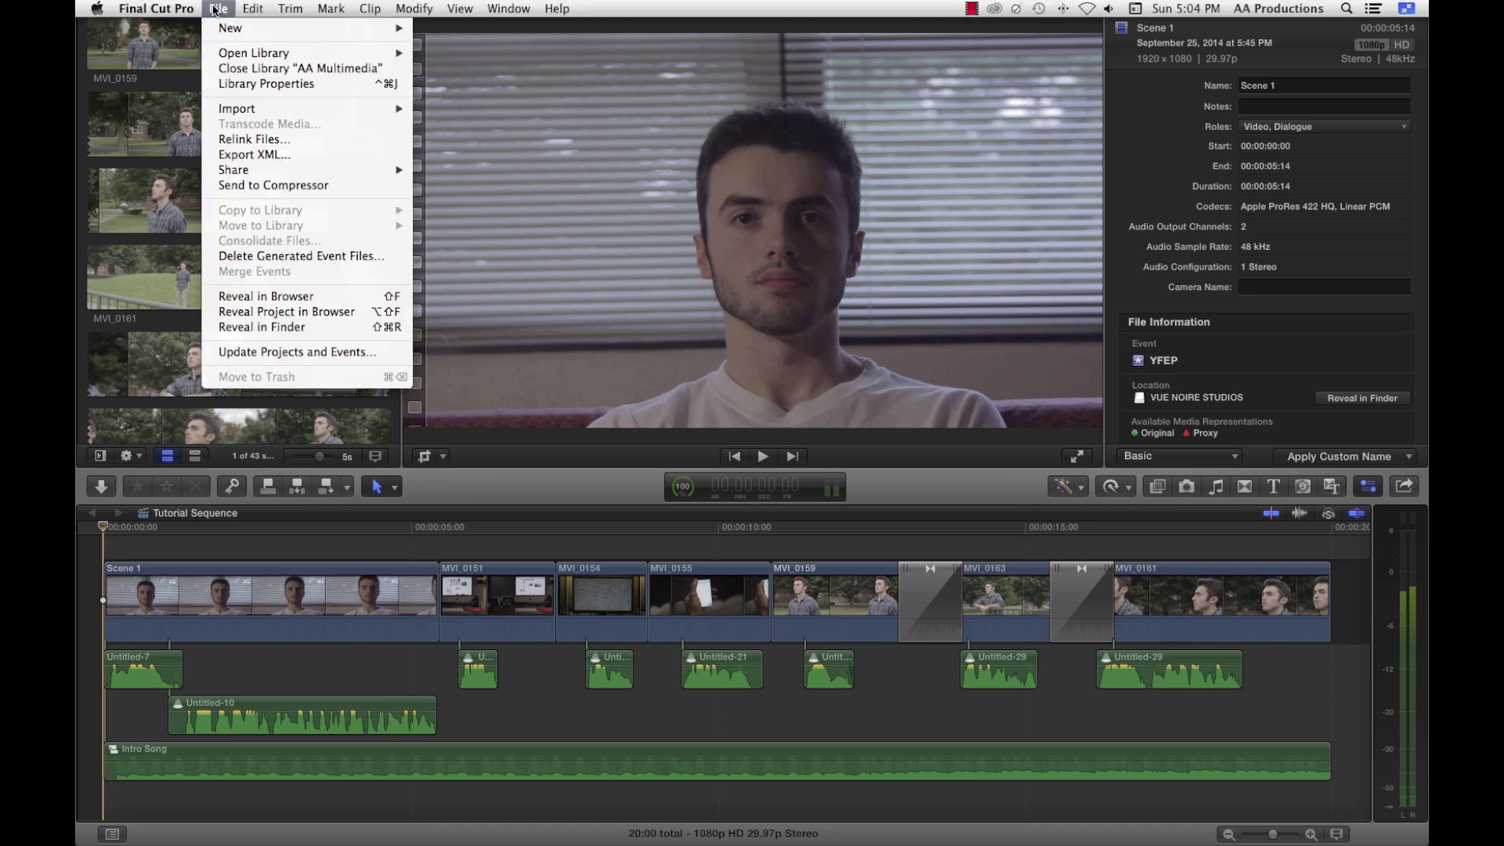
left_click(264, 156)
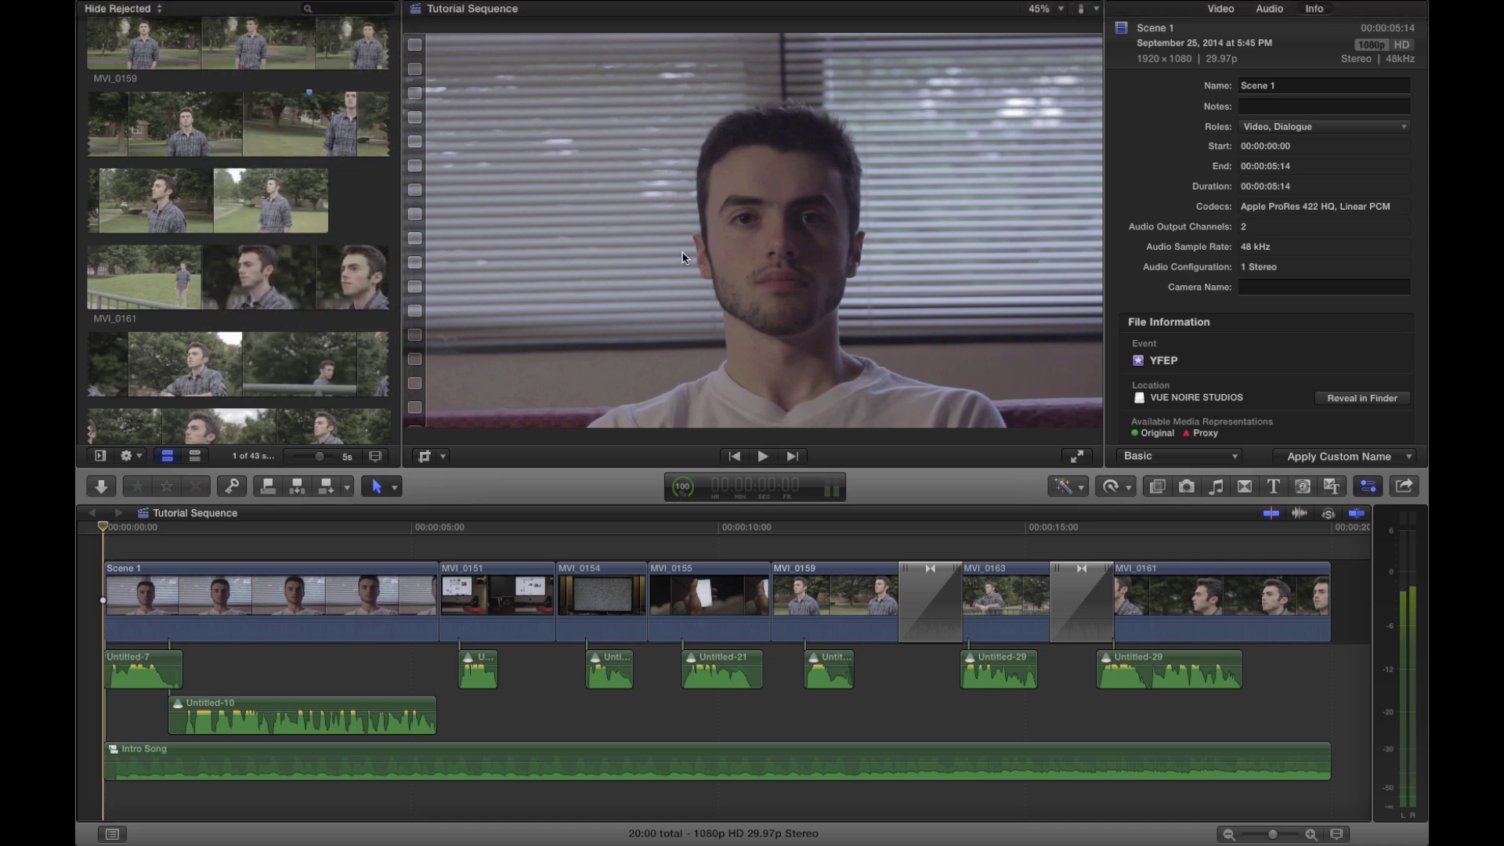
left_click(807, 302)
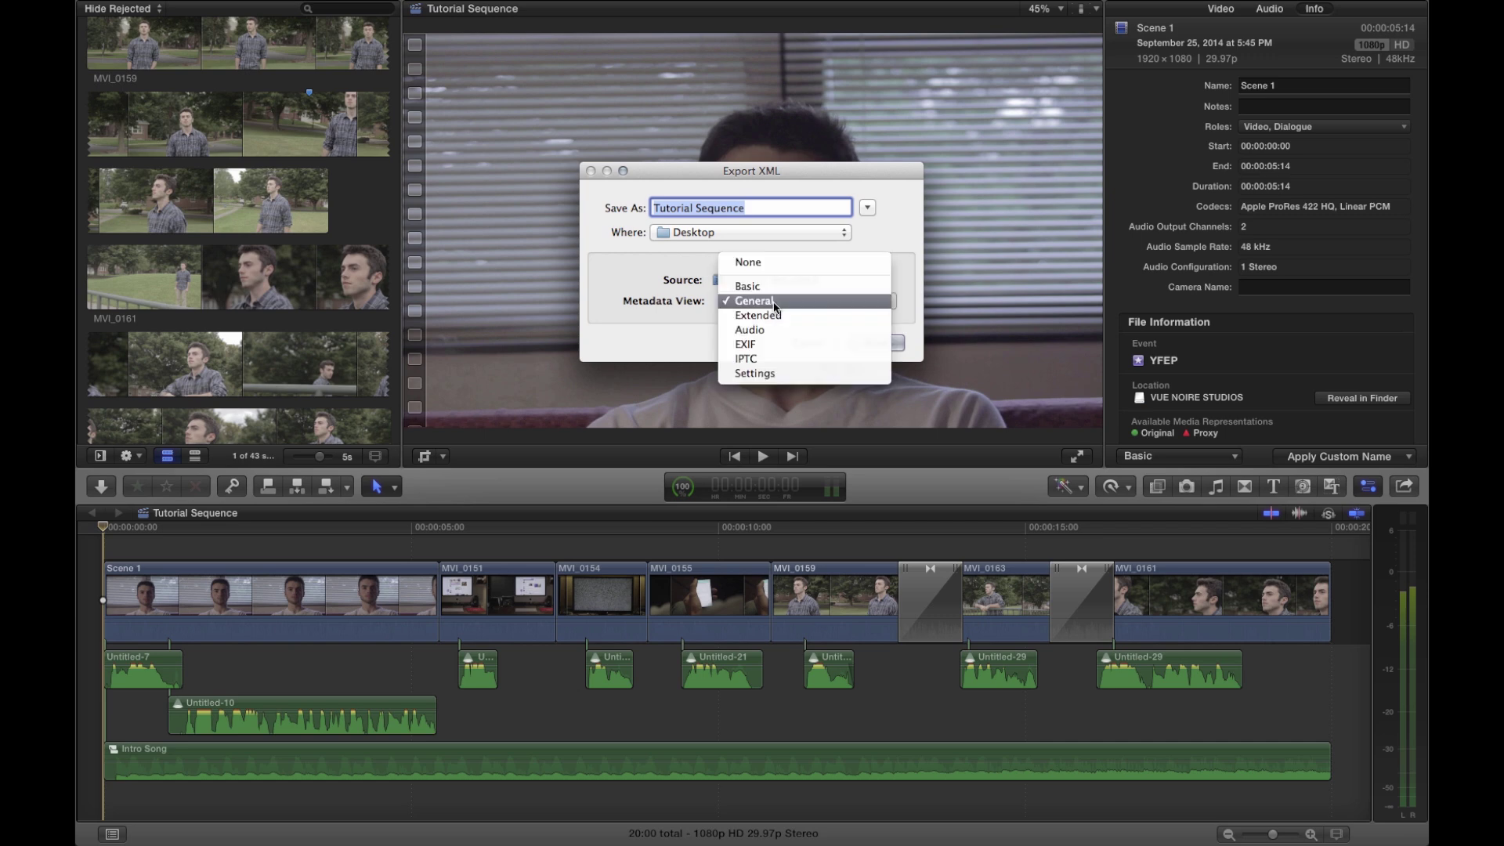
left_click(668, 323)
left_click(878, 343)
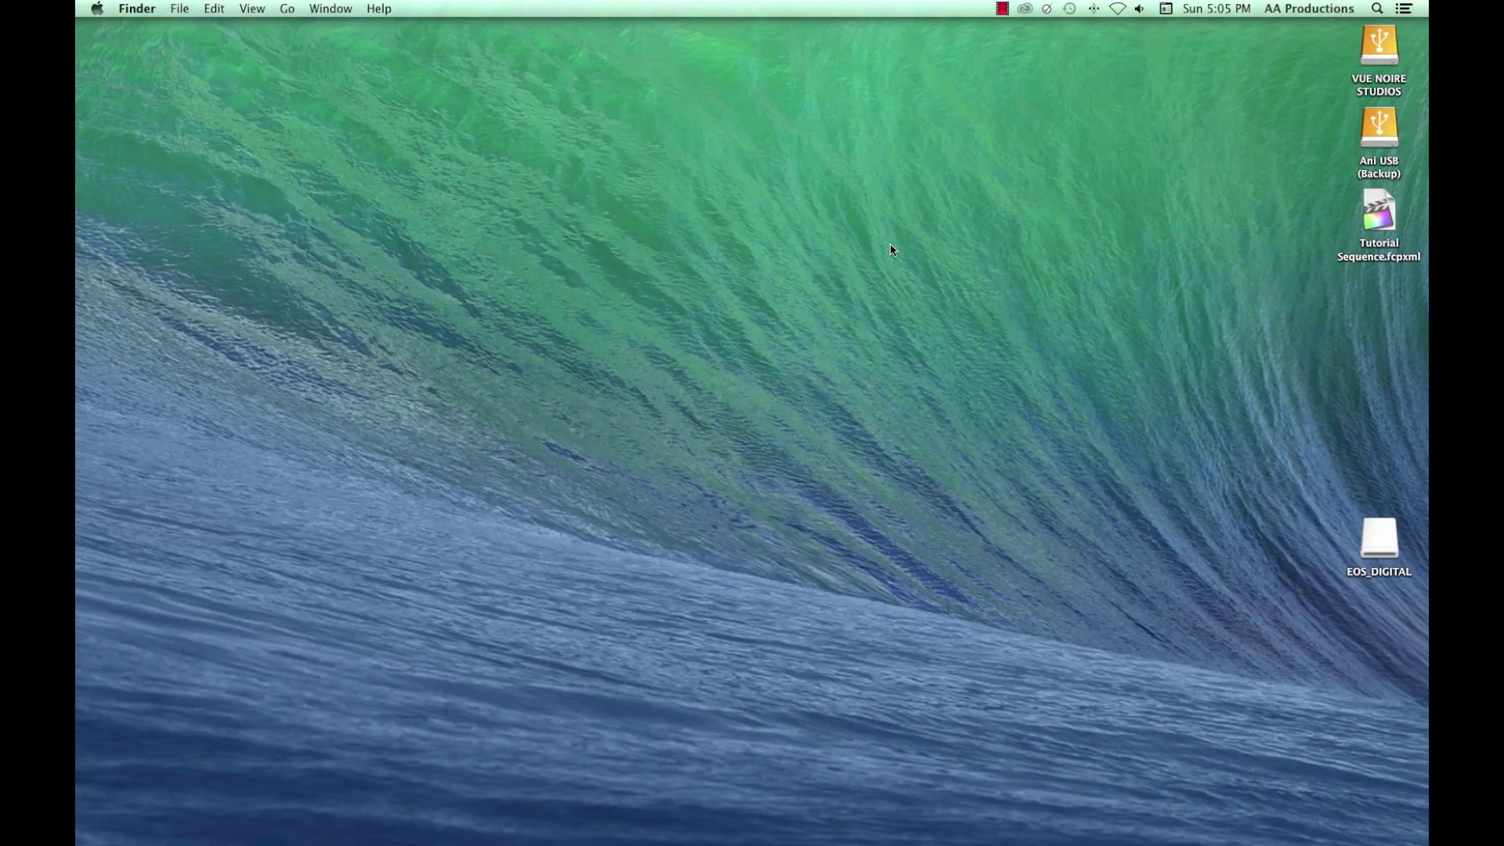
Step: Check the exported Tutorial Sequence.fcpxml on the Desktop and launch ClipExporter via Spotlight 'clip'
left_click(1381, 223)
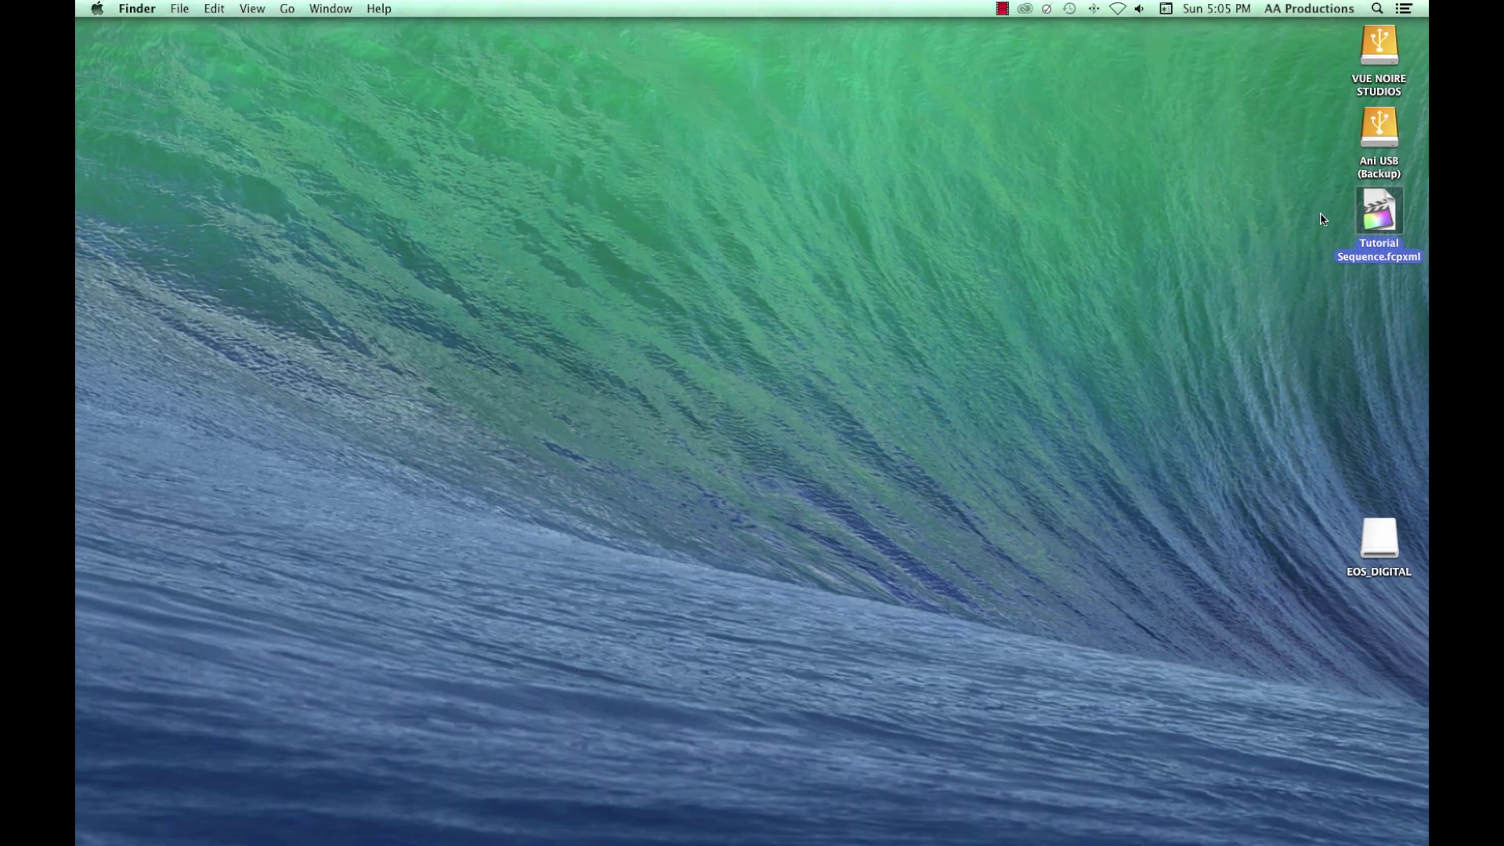
left_click(1200, 287)
left_click(1378, 8)
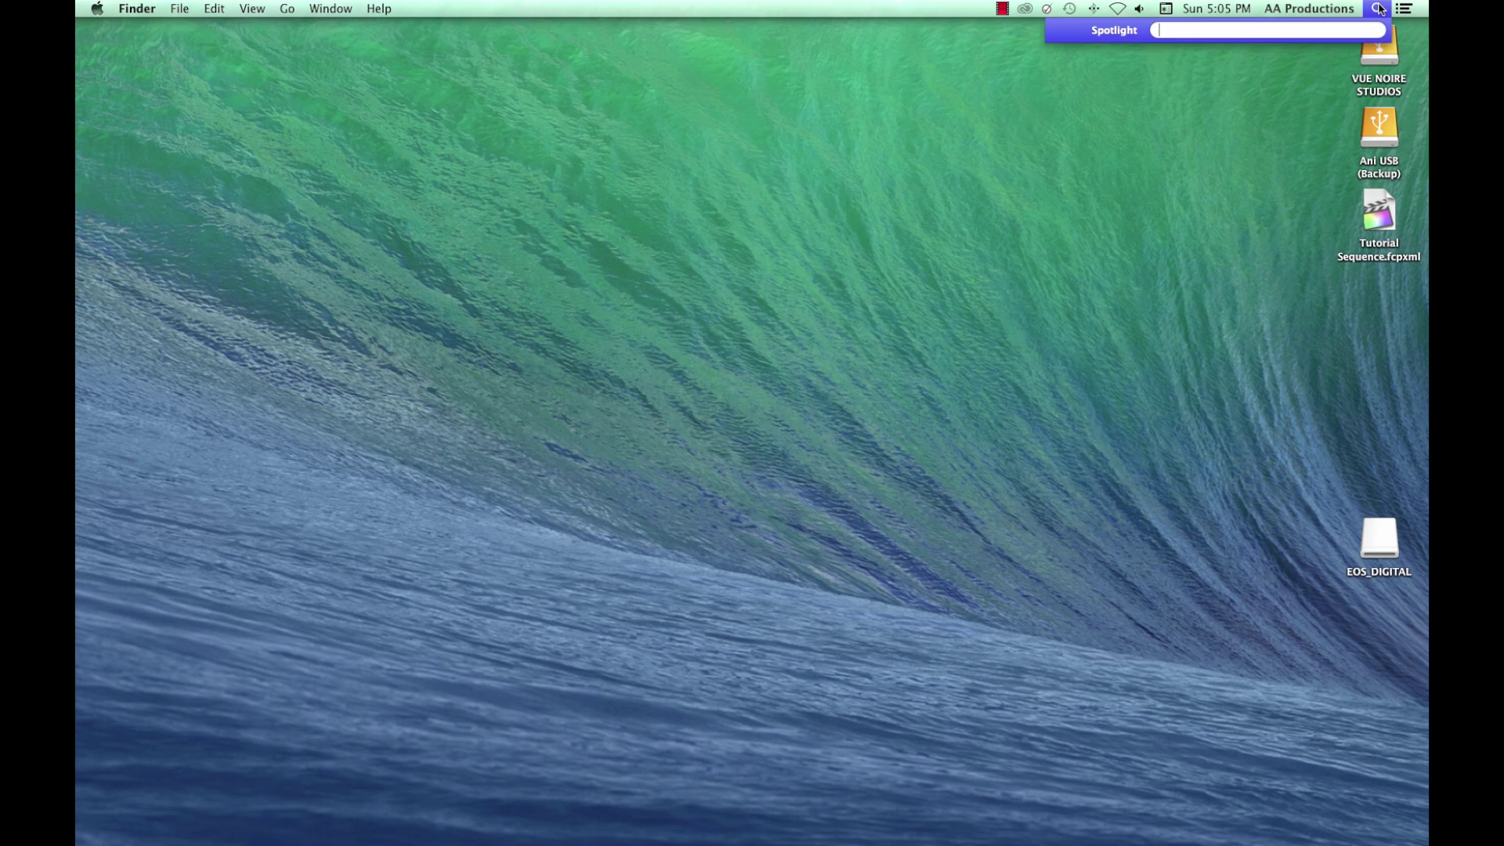
type("clip")
key("Return")
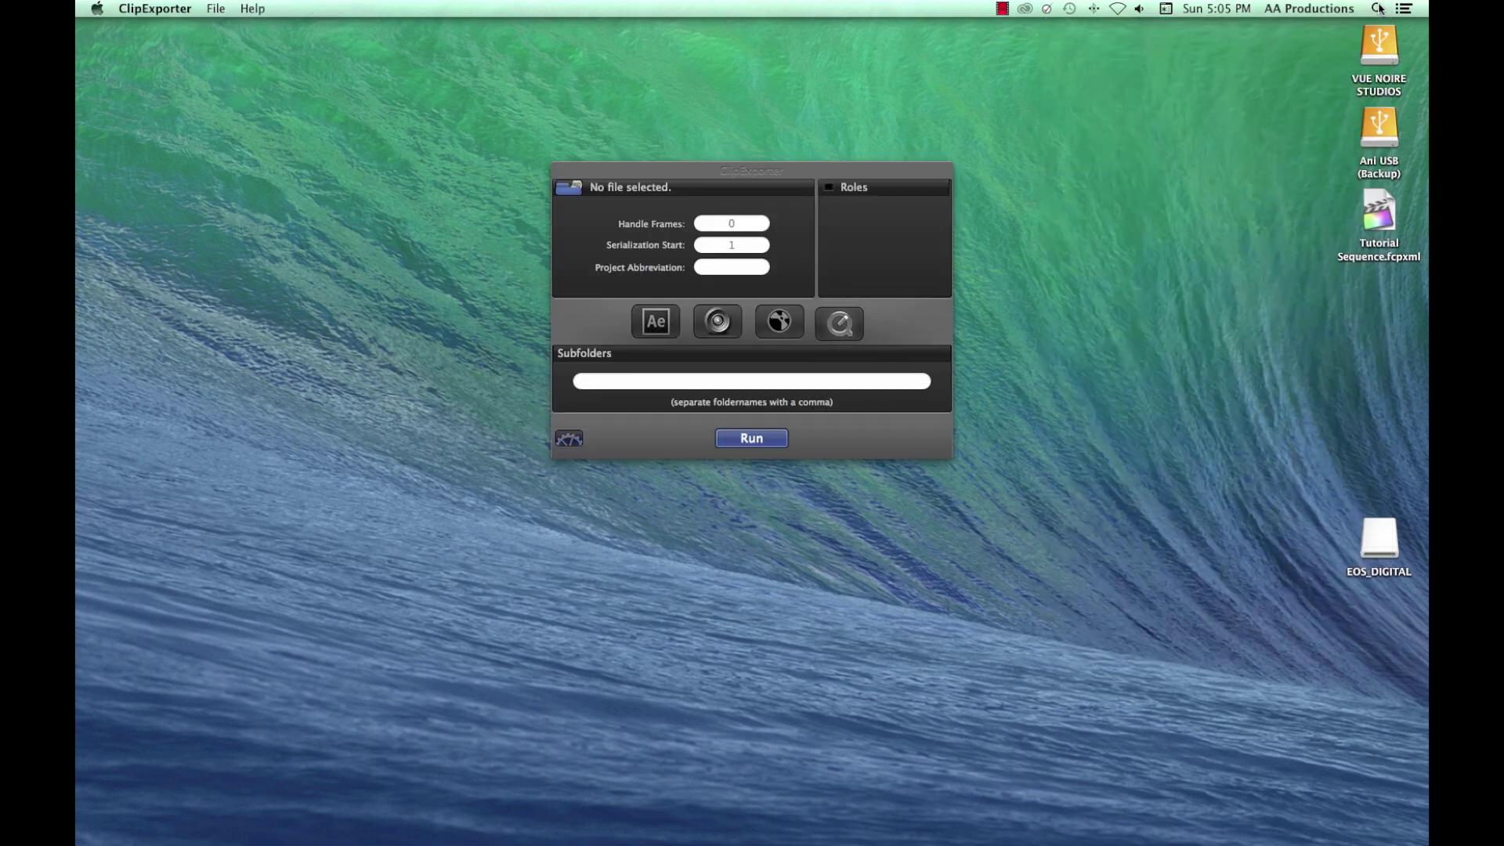
Step: Load Tutorial Sequence.fcpxml into ClipExporter through File > Open
left_click(779, 321)
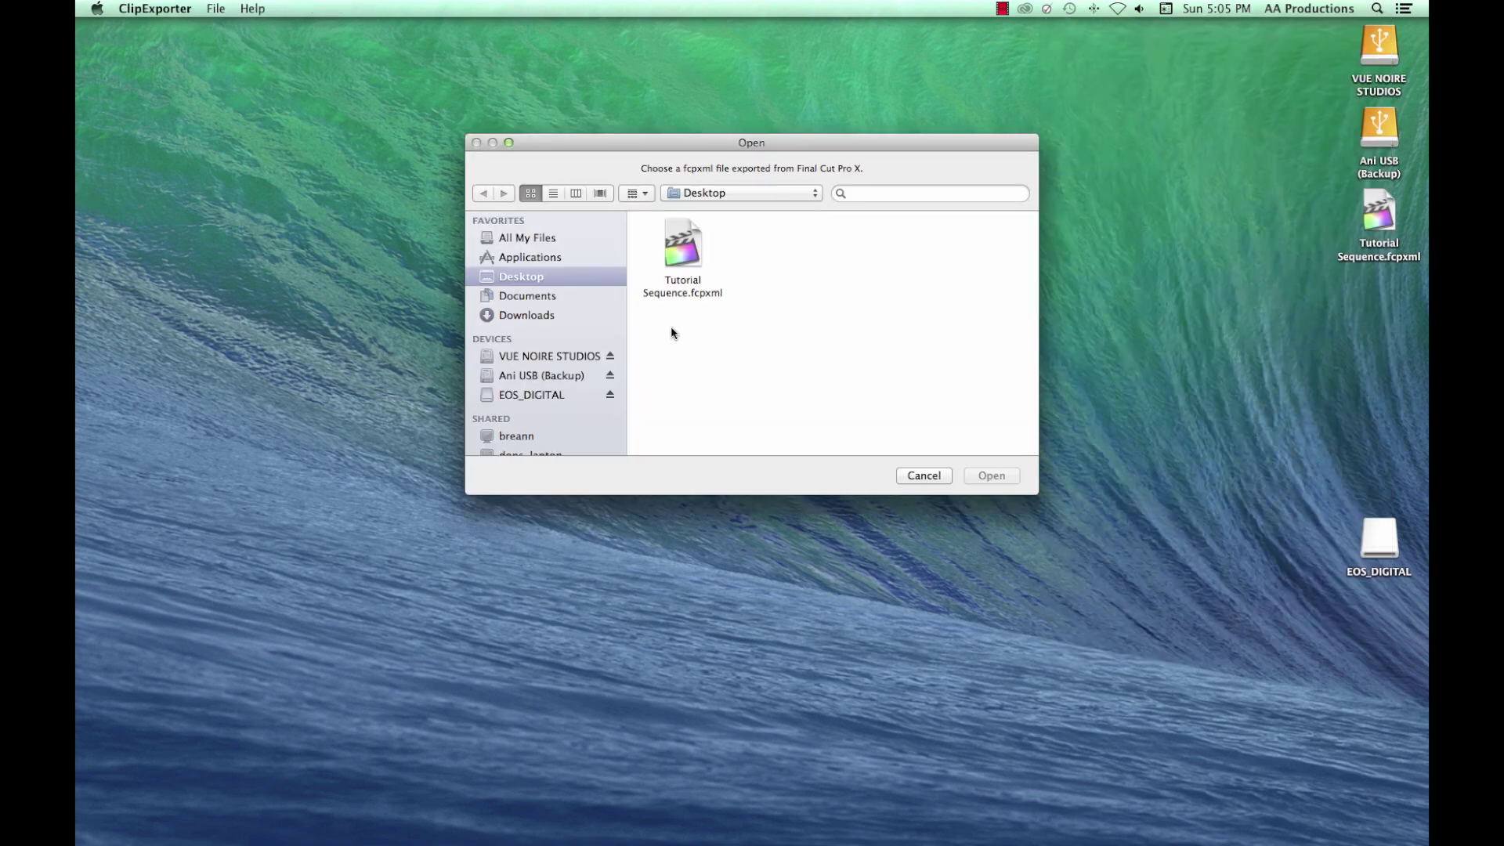
left_click(924, 474)
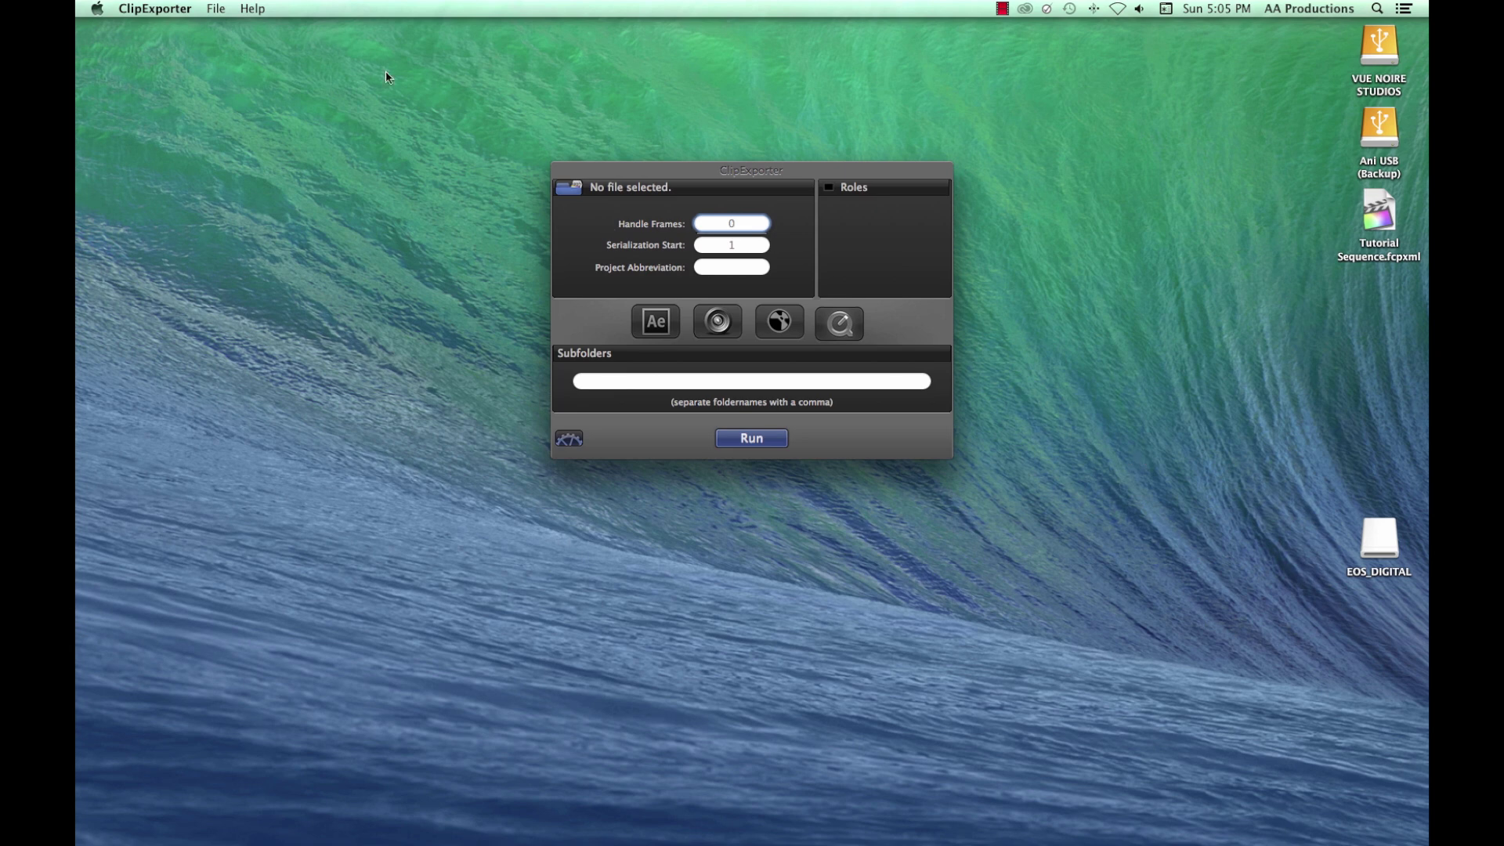
left_click(216, 9)
left_click(227, 29)
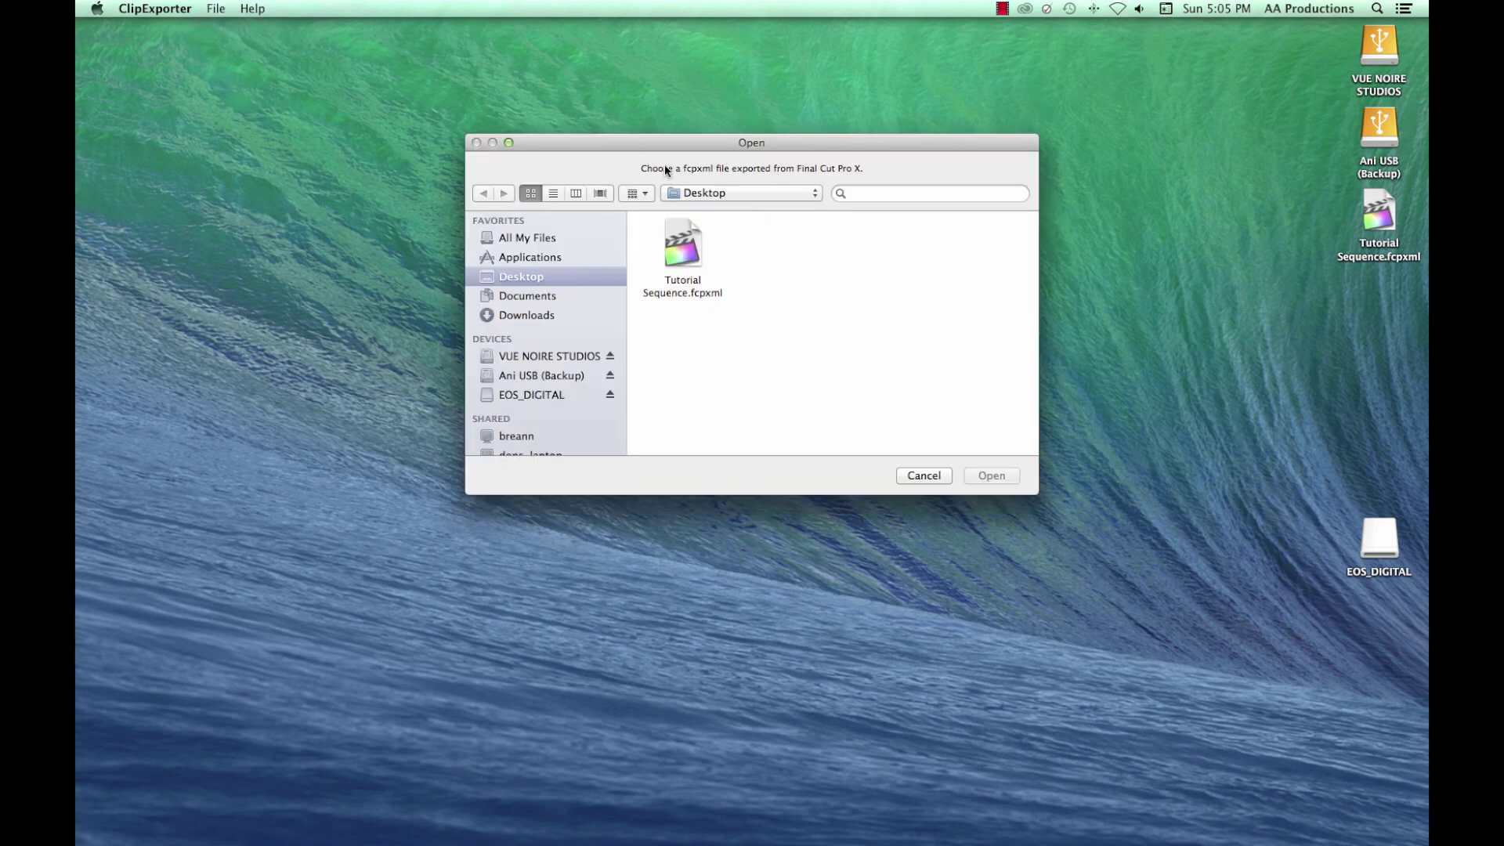
left_click(682, 249)
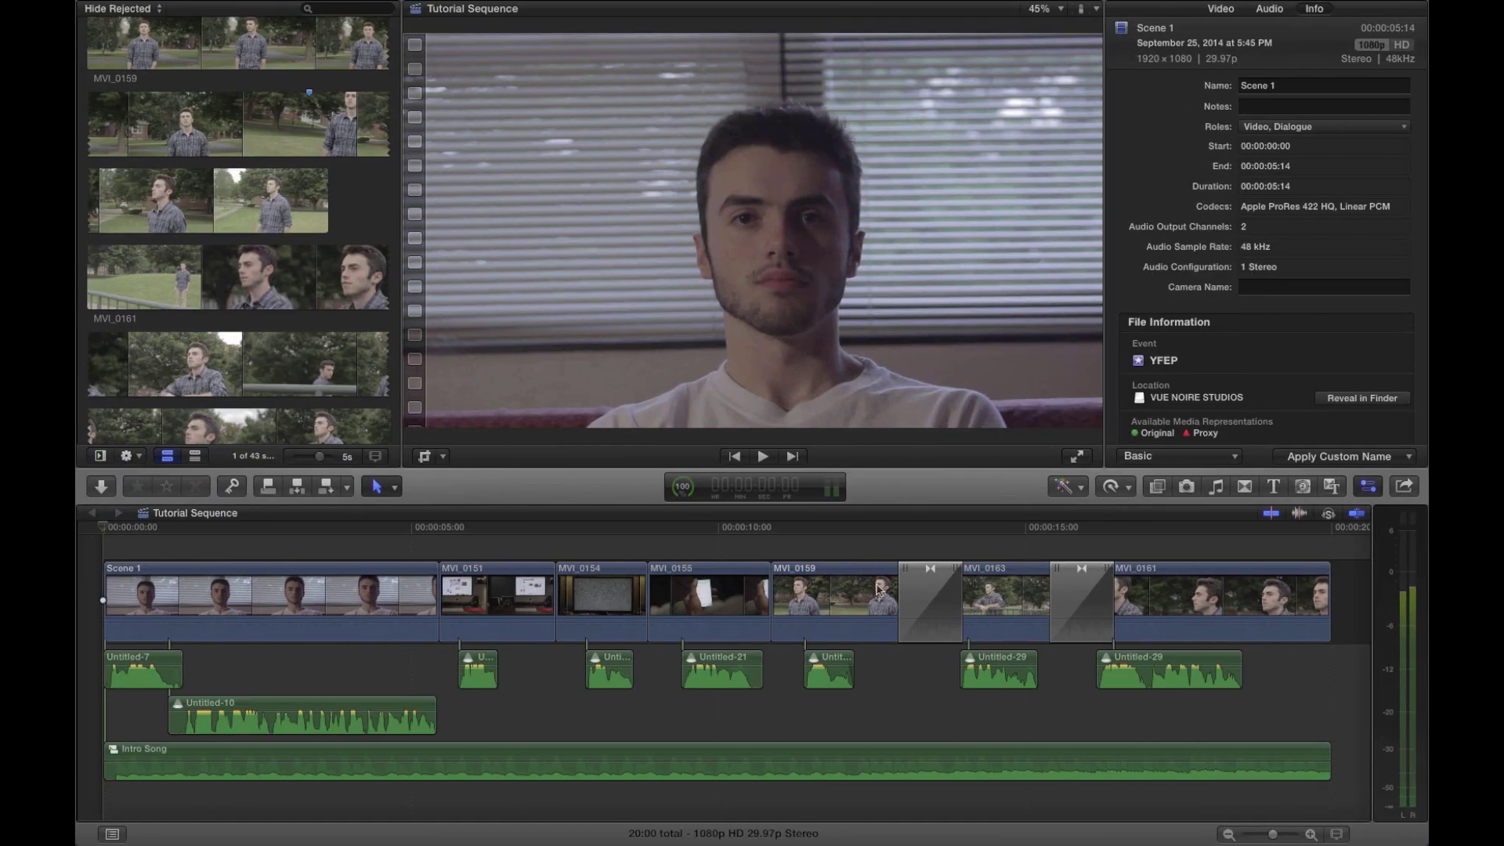
Step: Select MVI_0159, show its Slow (50%) retime bar, and play it back
left_click(791, 596)
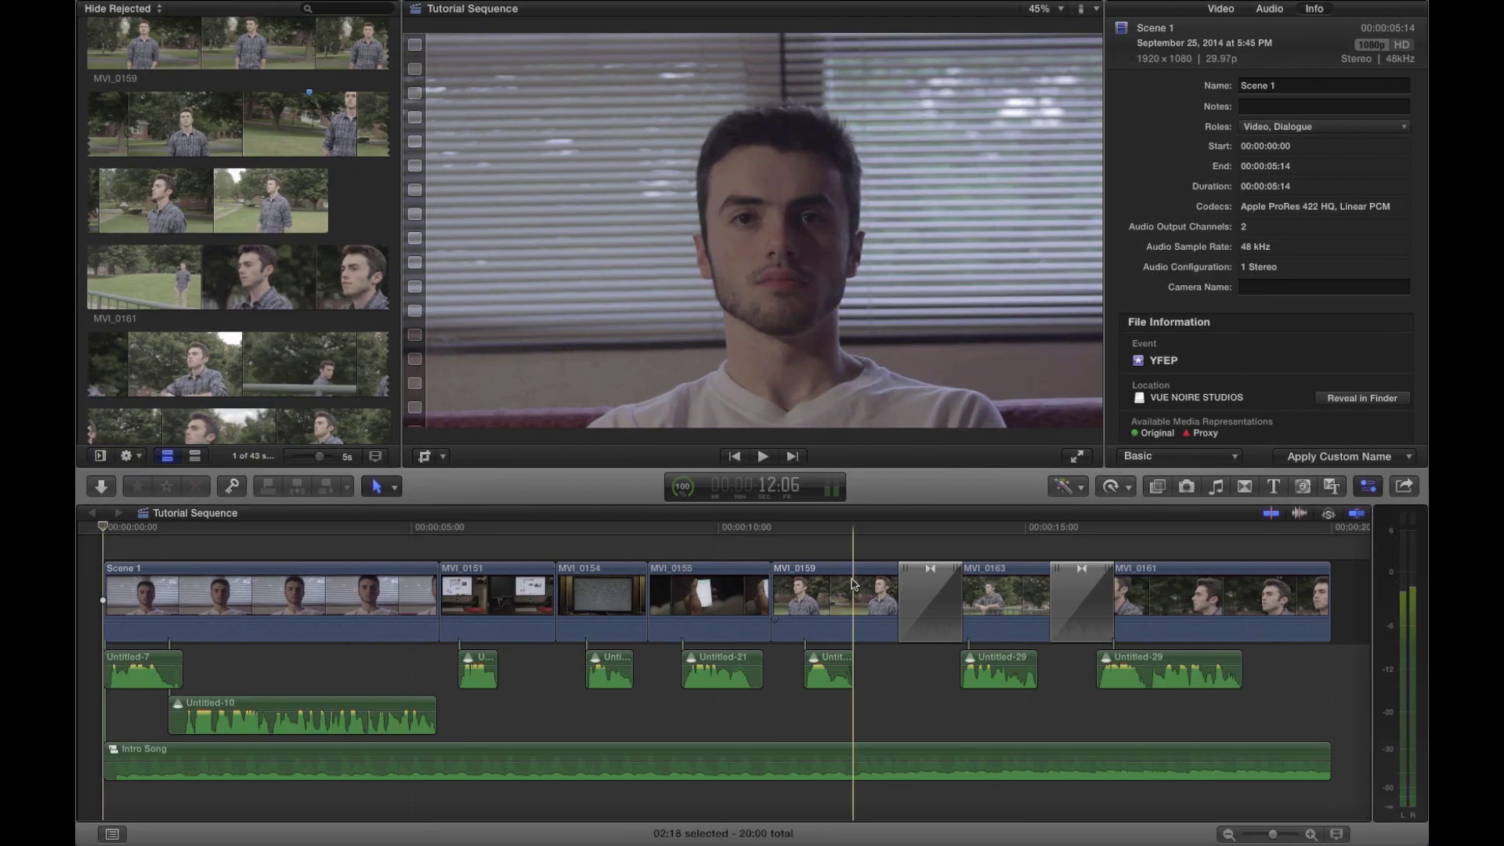
left_click(1113, 487)
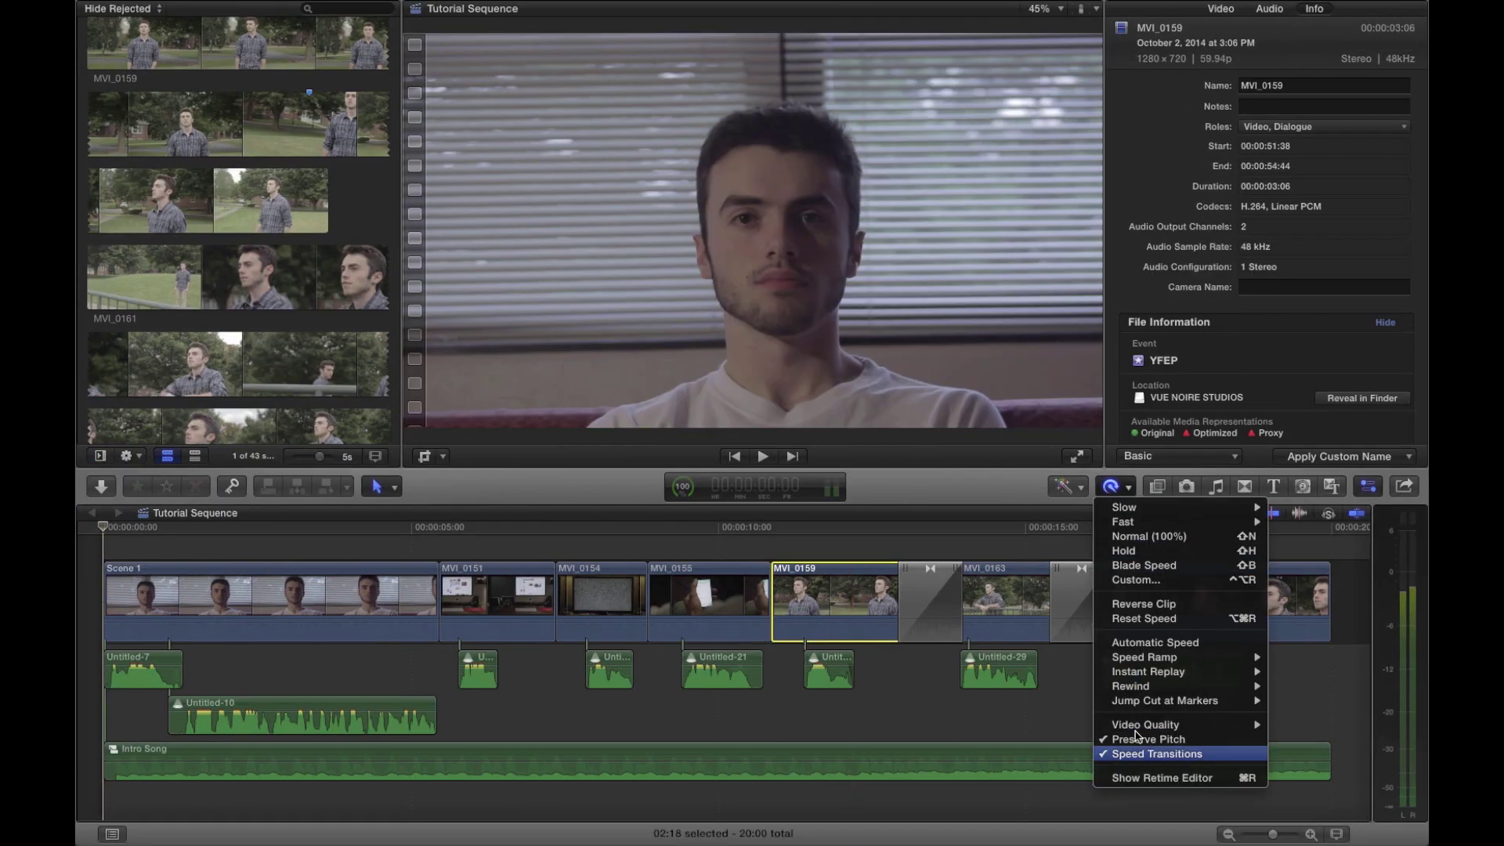
left_click(1143, 780)
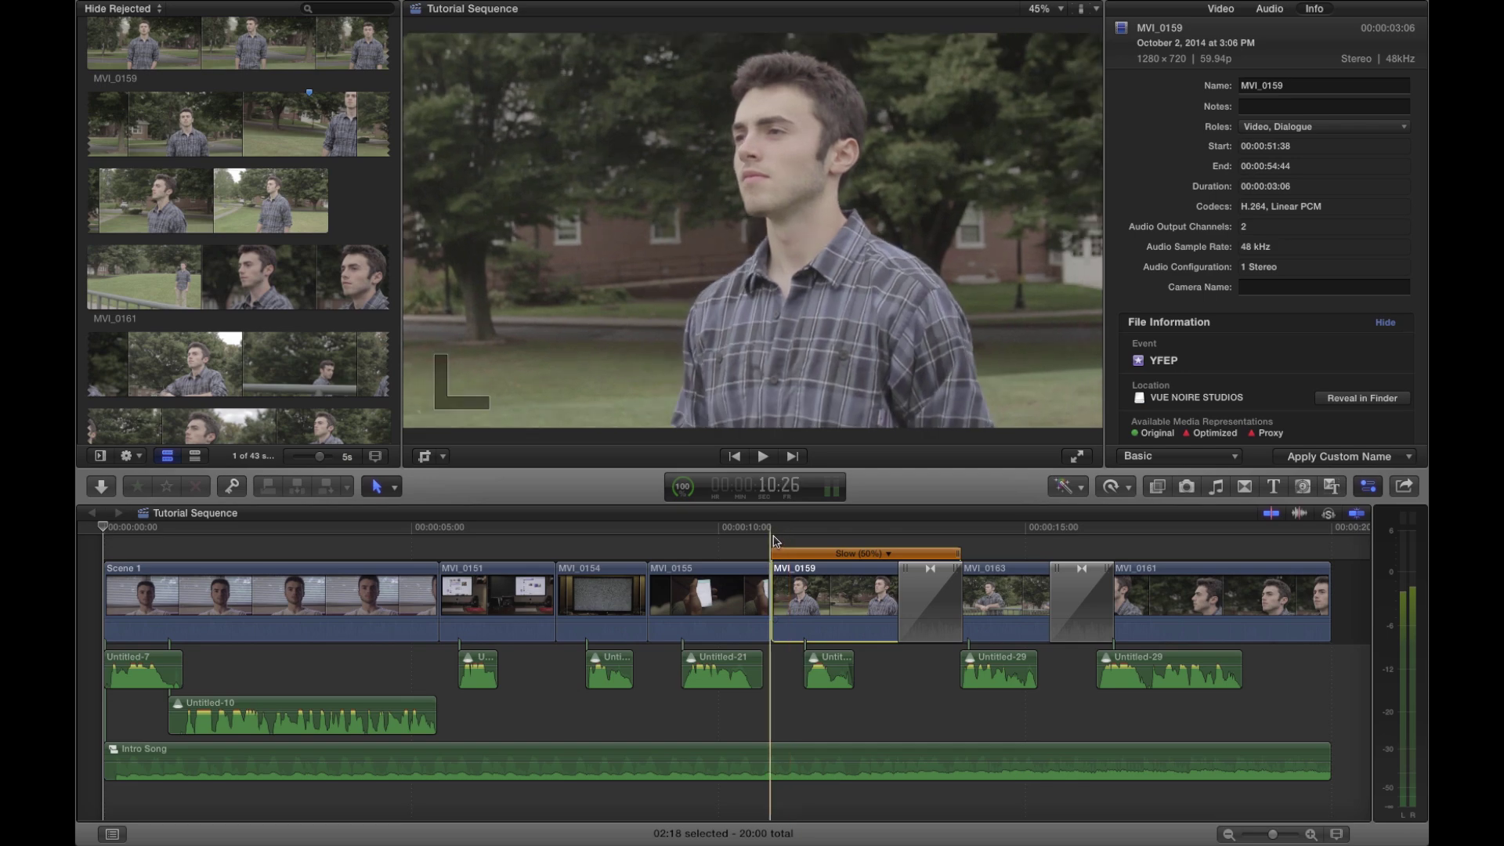
key("space")
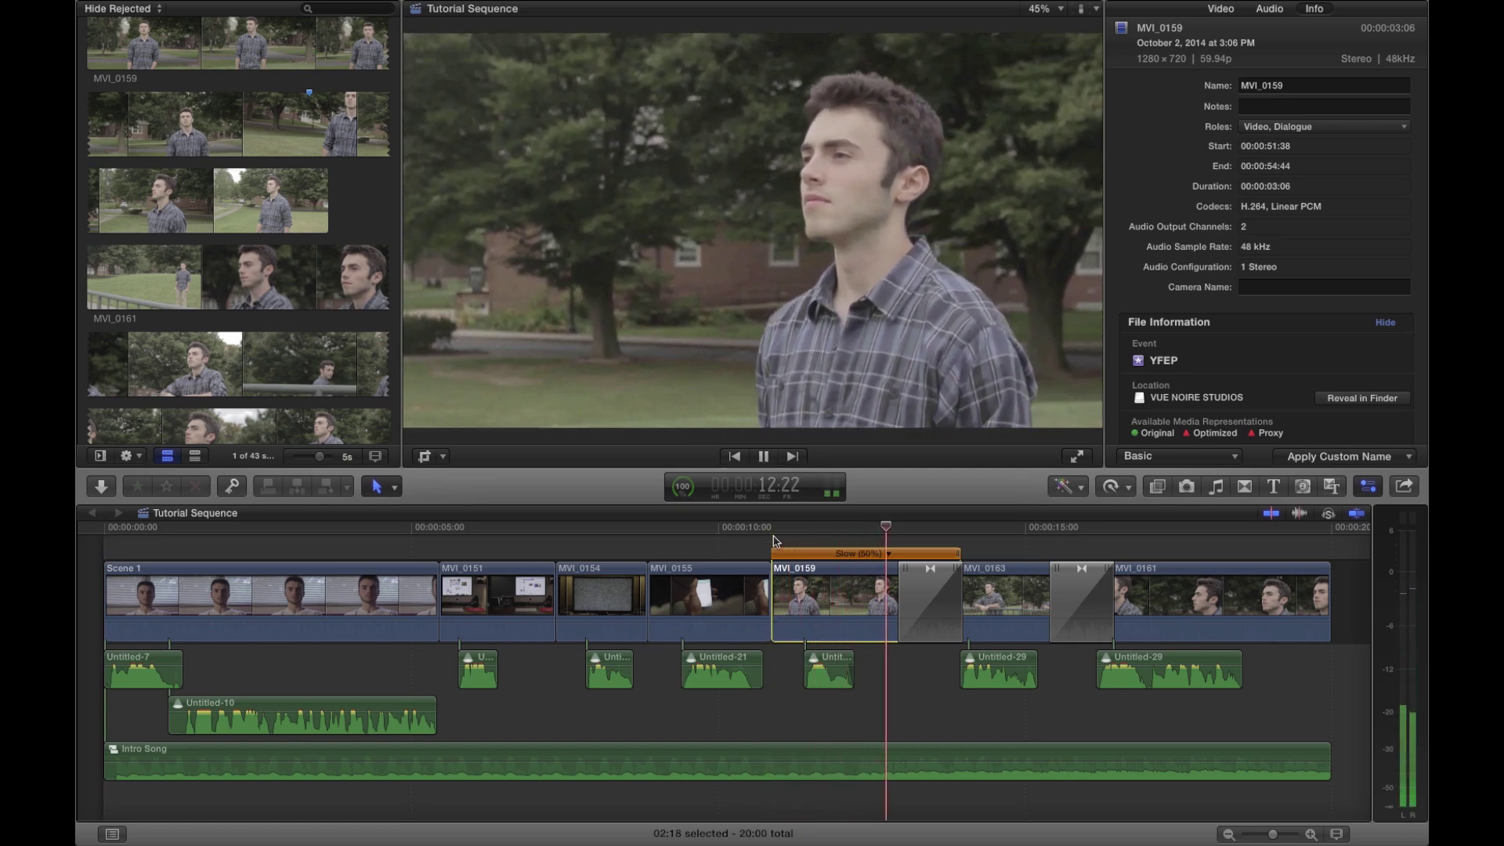
key("ctrl+Right")
key("ctrl+Right")
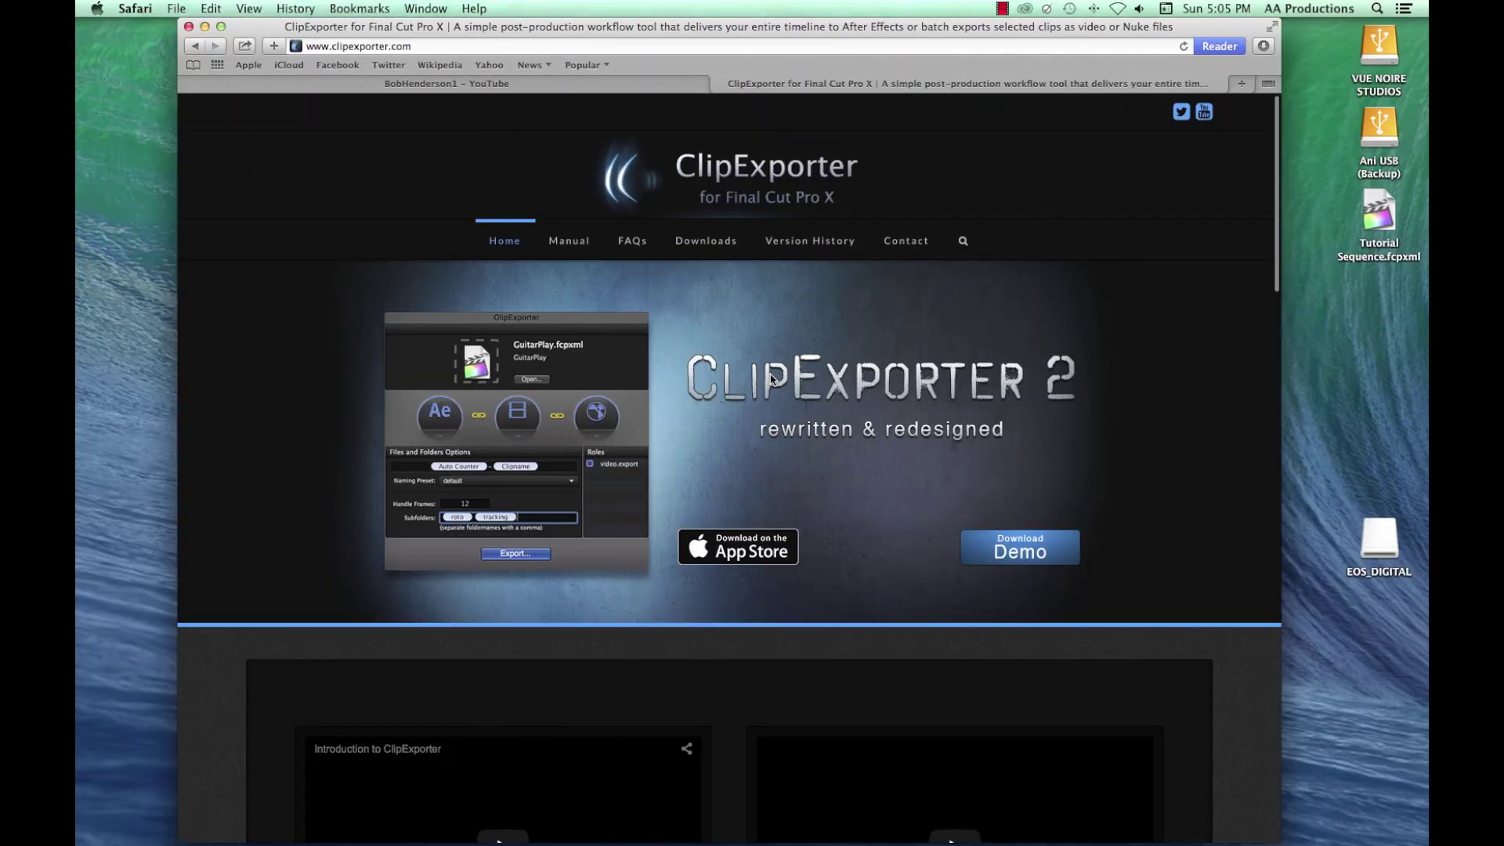
Step: Dismiss the retimed-clip warning, keep Handle Frames 0 and Serialization Start 001, and choose After Effects
key("ctrl+Right")
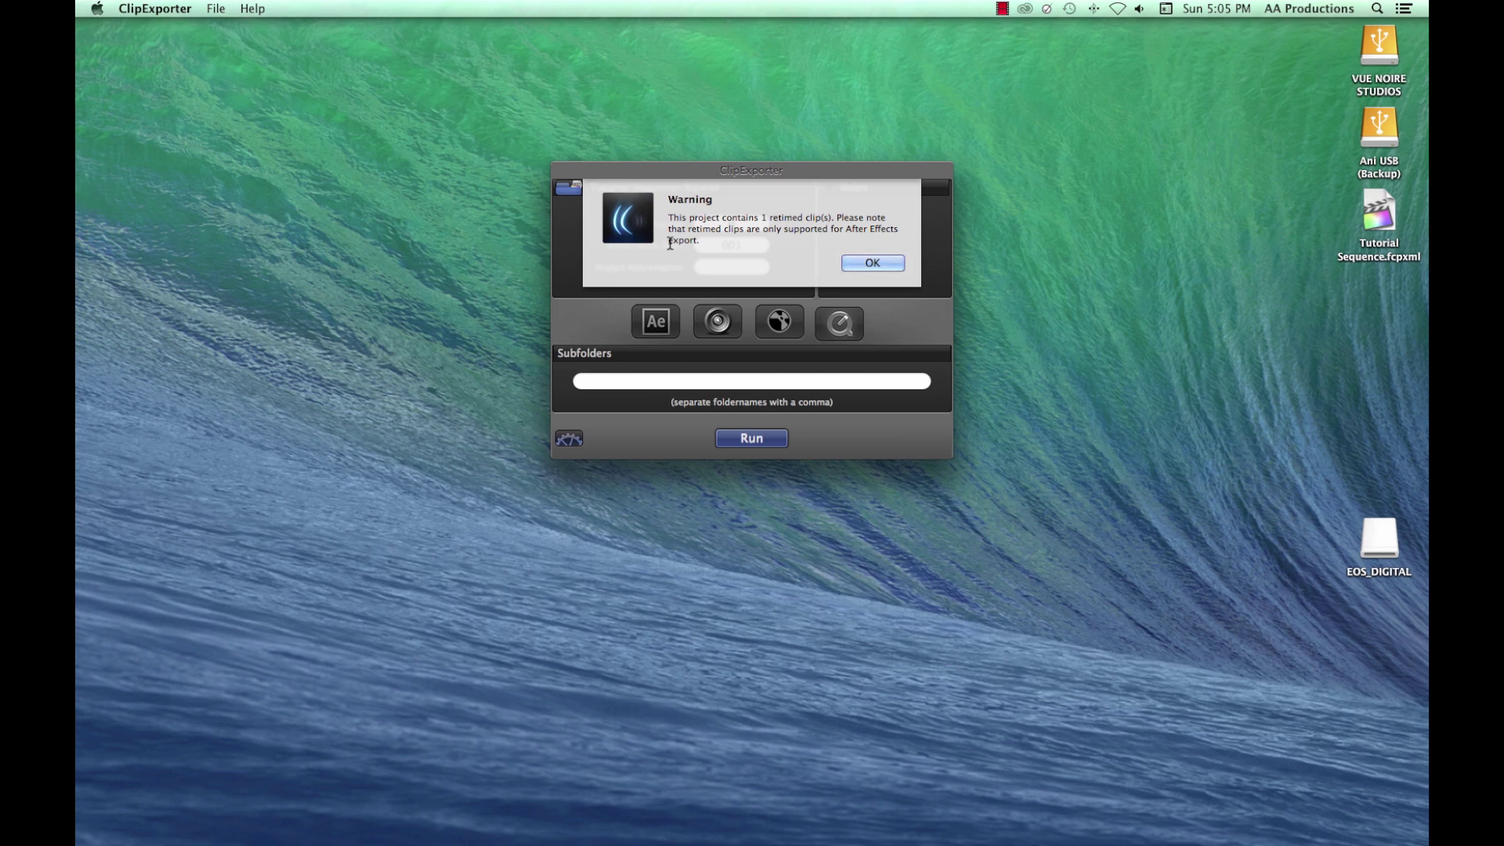
left_click(896, 263)
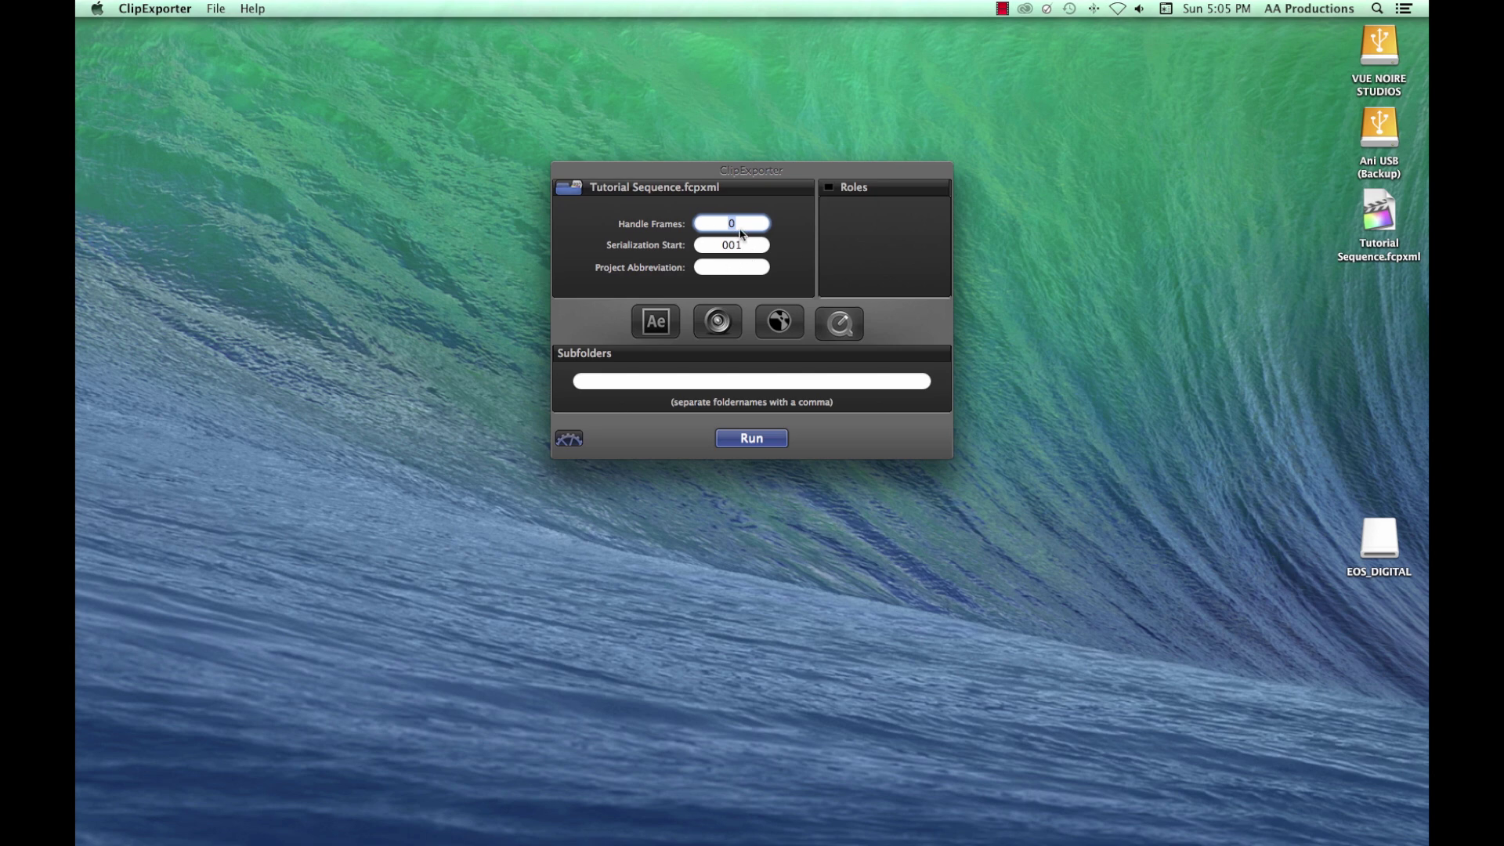
mouse_move(732, 222)
left_click(734, 272)
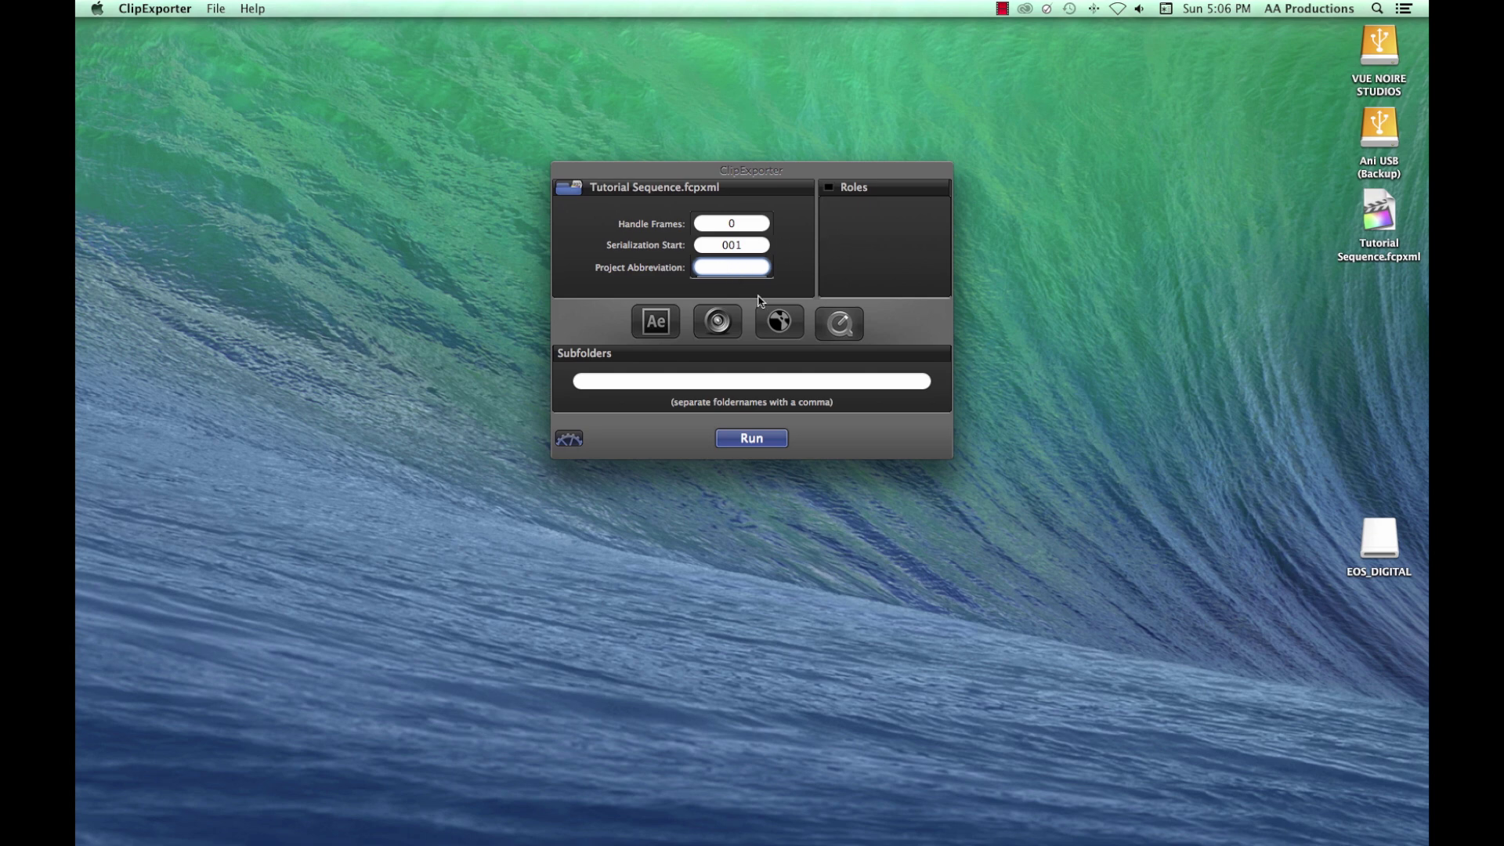
left_click(659, 327)
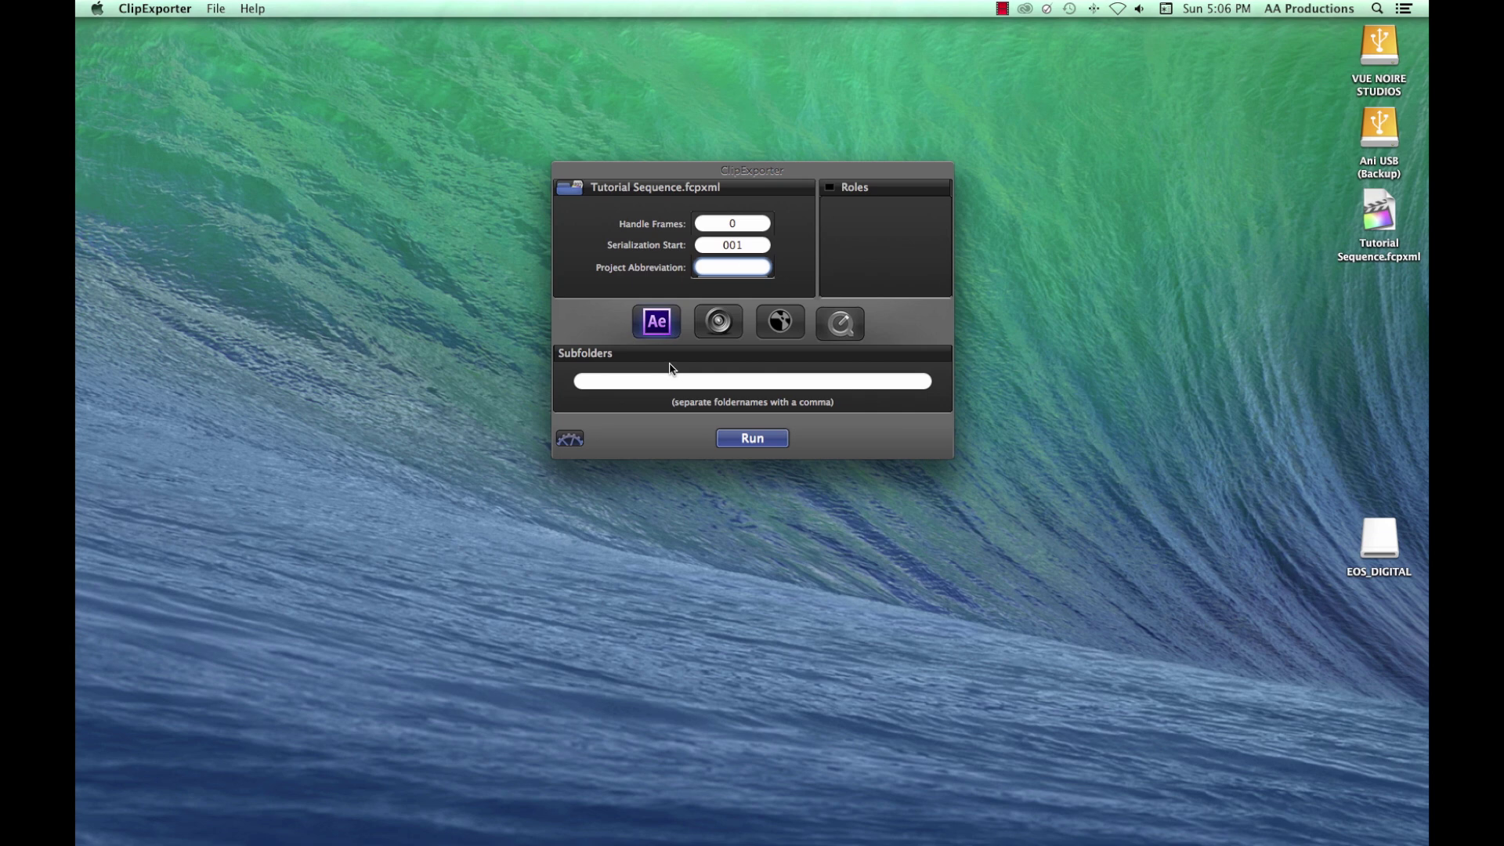
Step: Run the export to the Desktop and acknowledge the '17 clip(s) processed' message
left_click(767, 450)
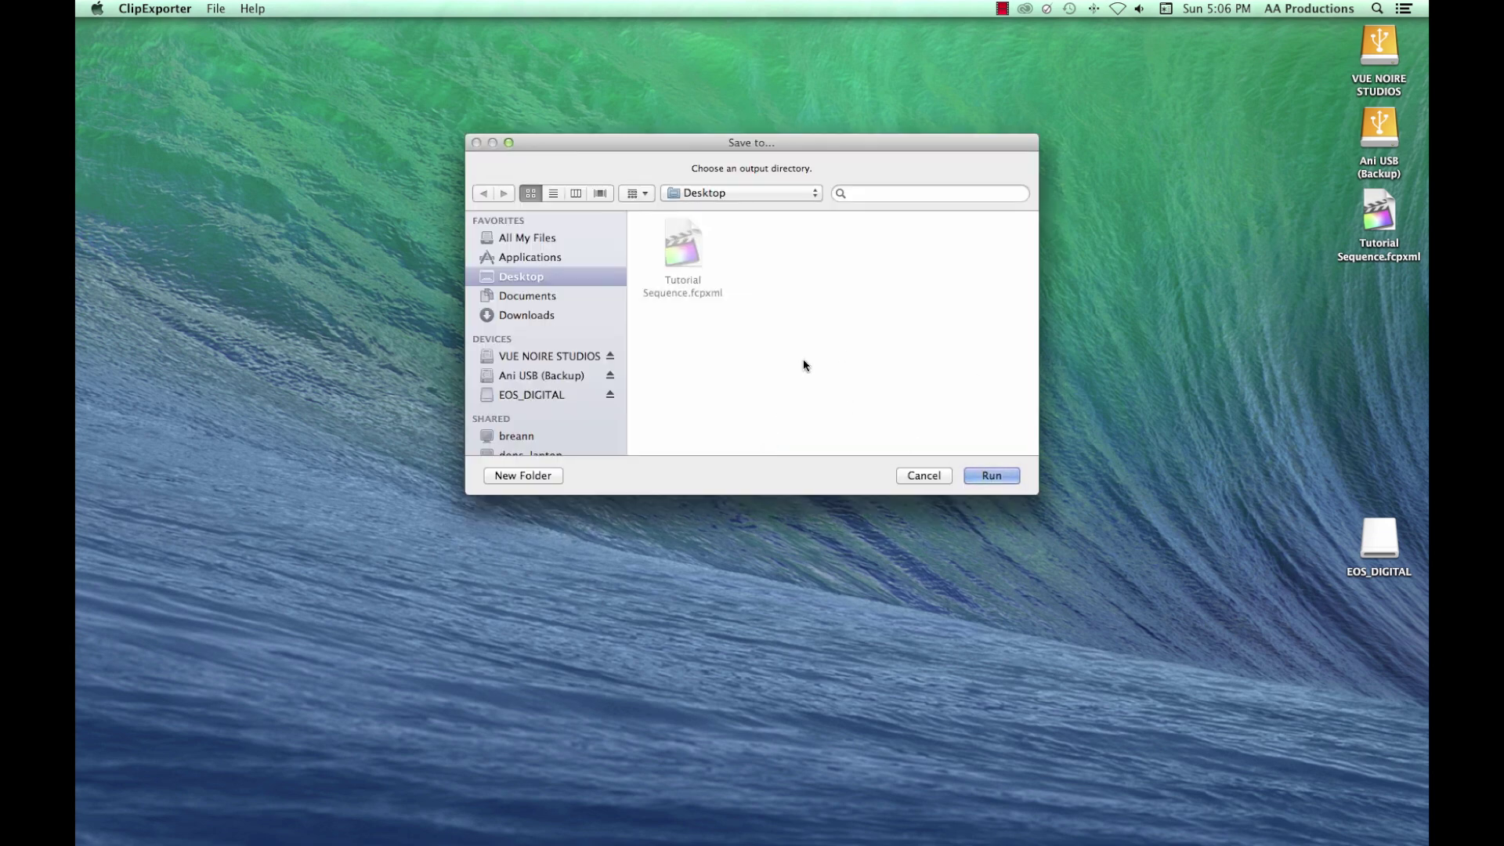
left_click(993, 474)
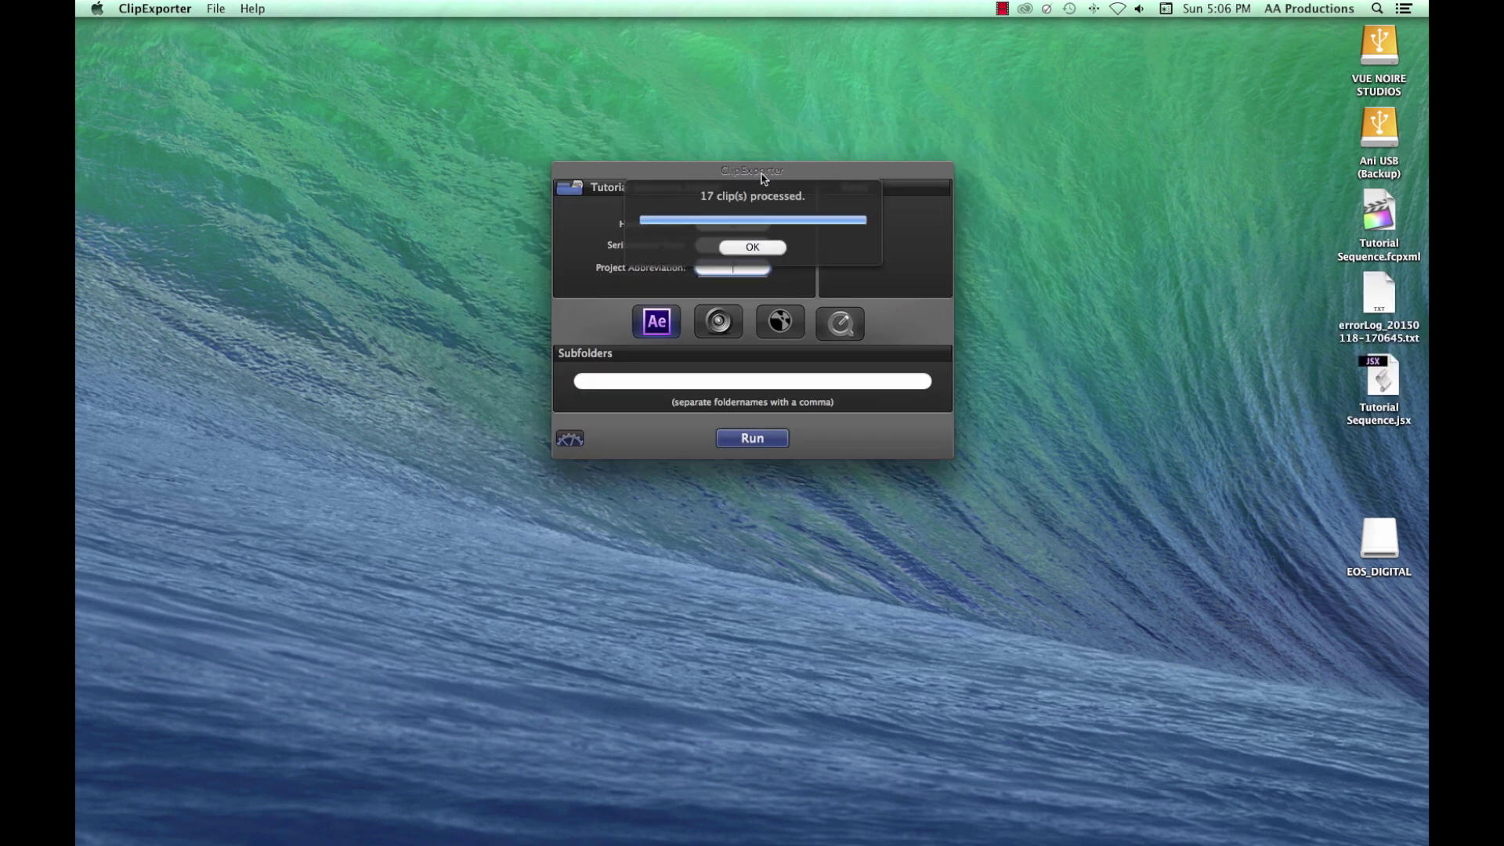
left_click(752, 247)
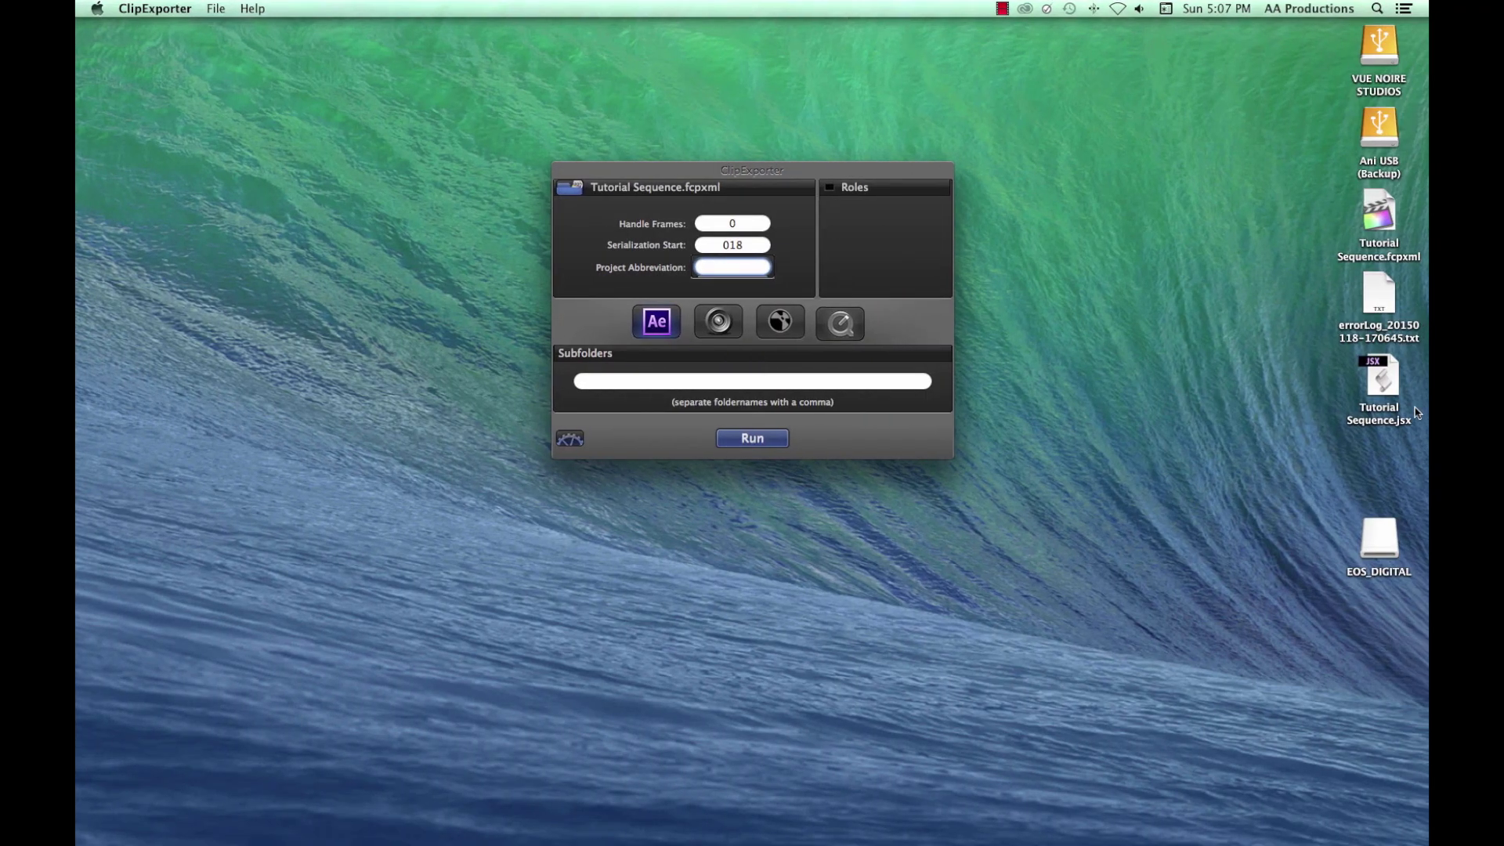
Step: Bring After Effects forward, run Tutorial Sequence.jsx via File > Scripts, and confirm the import message
mouse_move(989, 839)
left_click(824, 826)
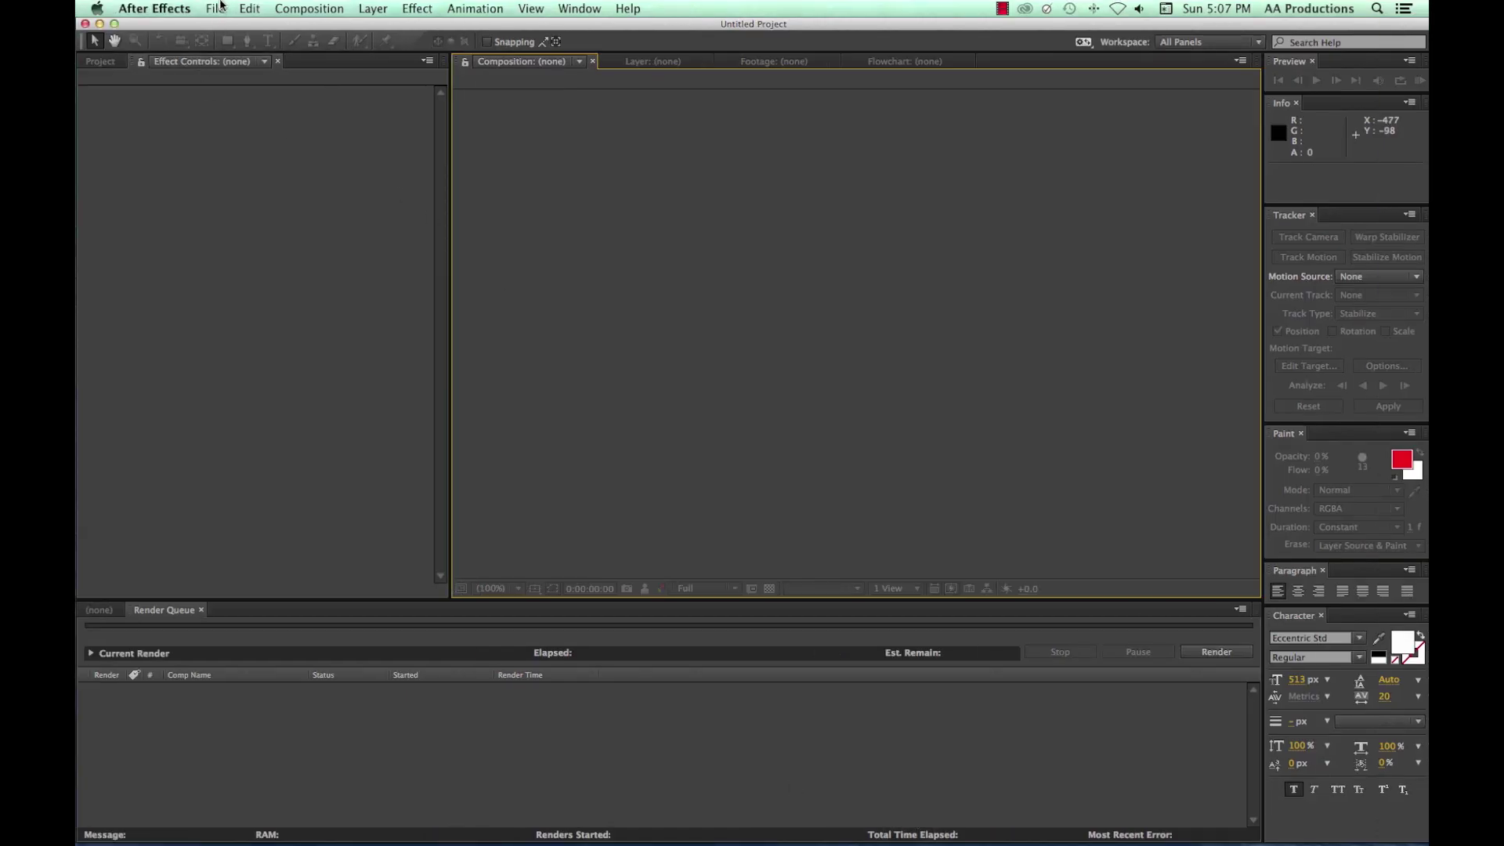
left_click(216, 8)
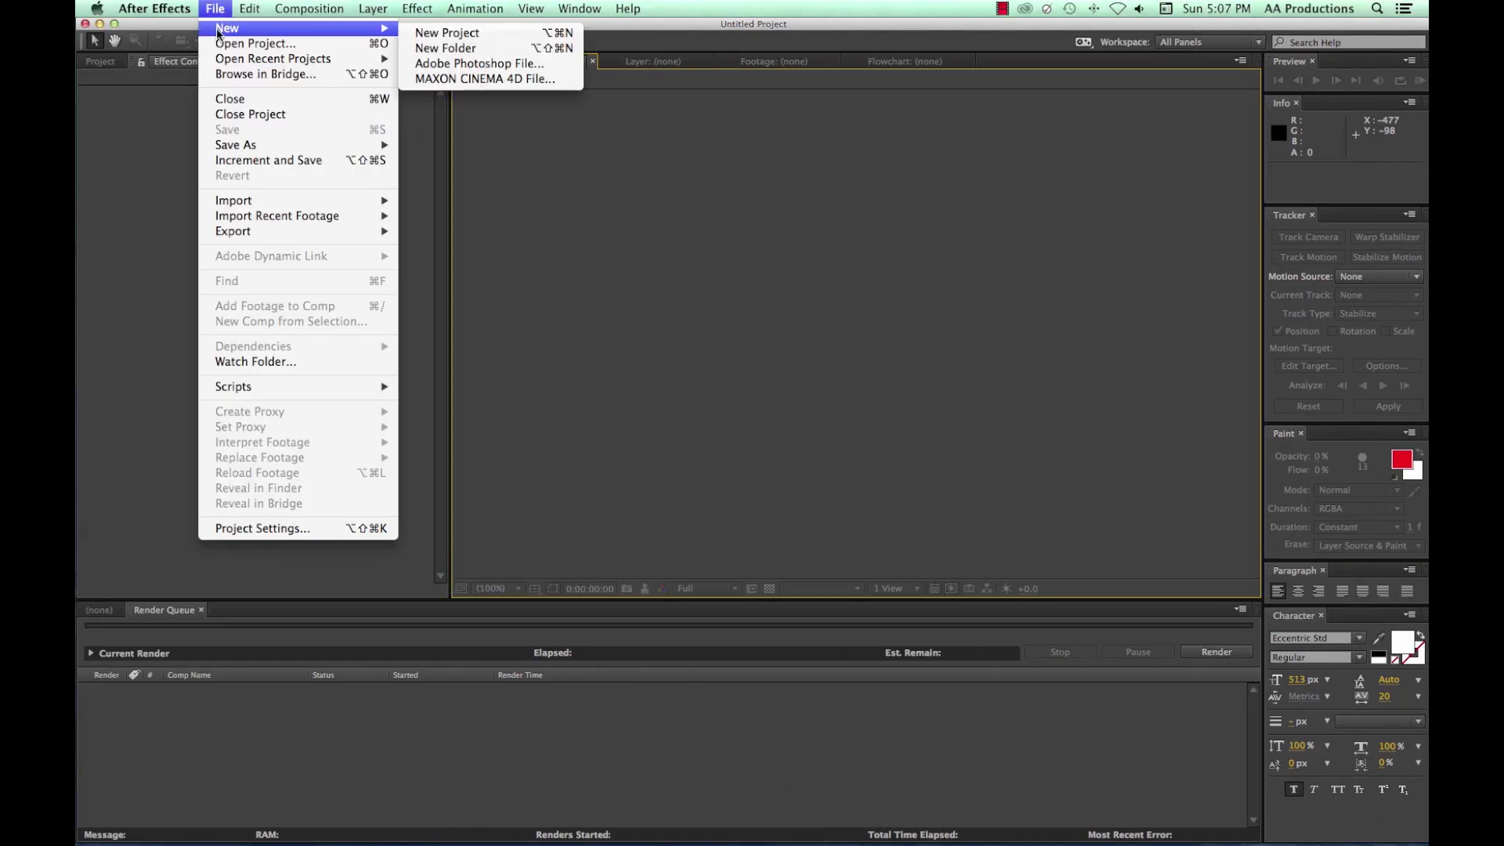
mouse_move(247, 222)
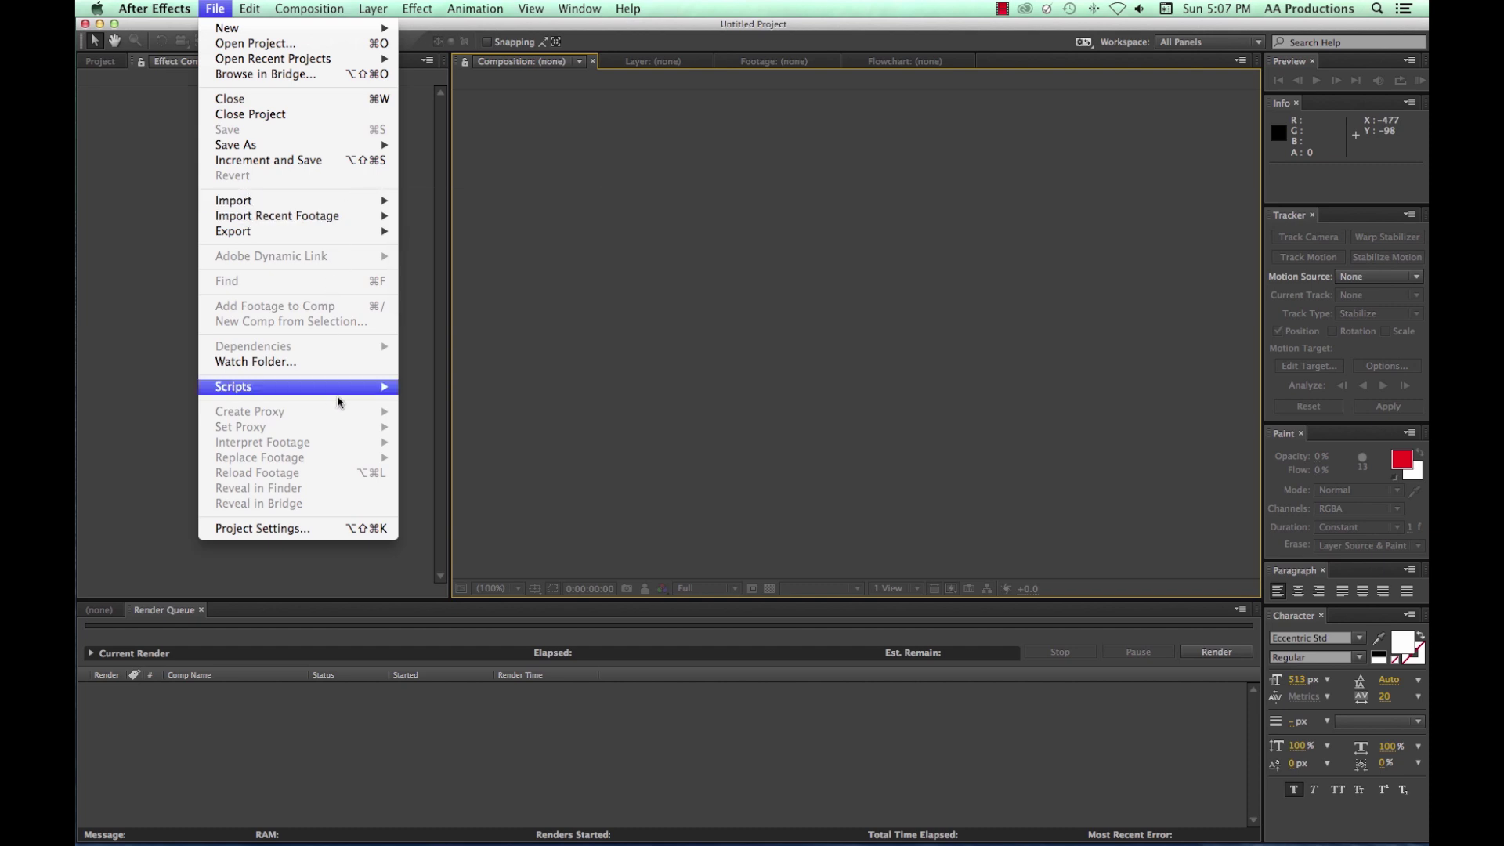
mouse_move(345, 388)
left_click(427, 388)
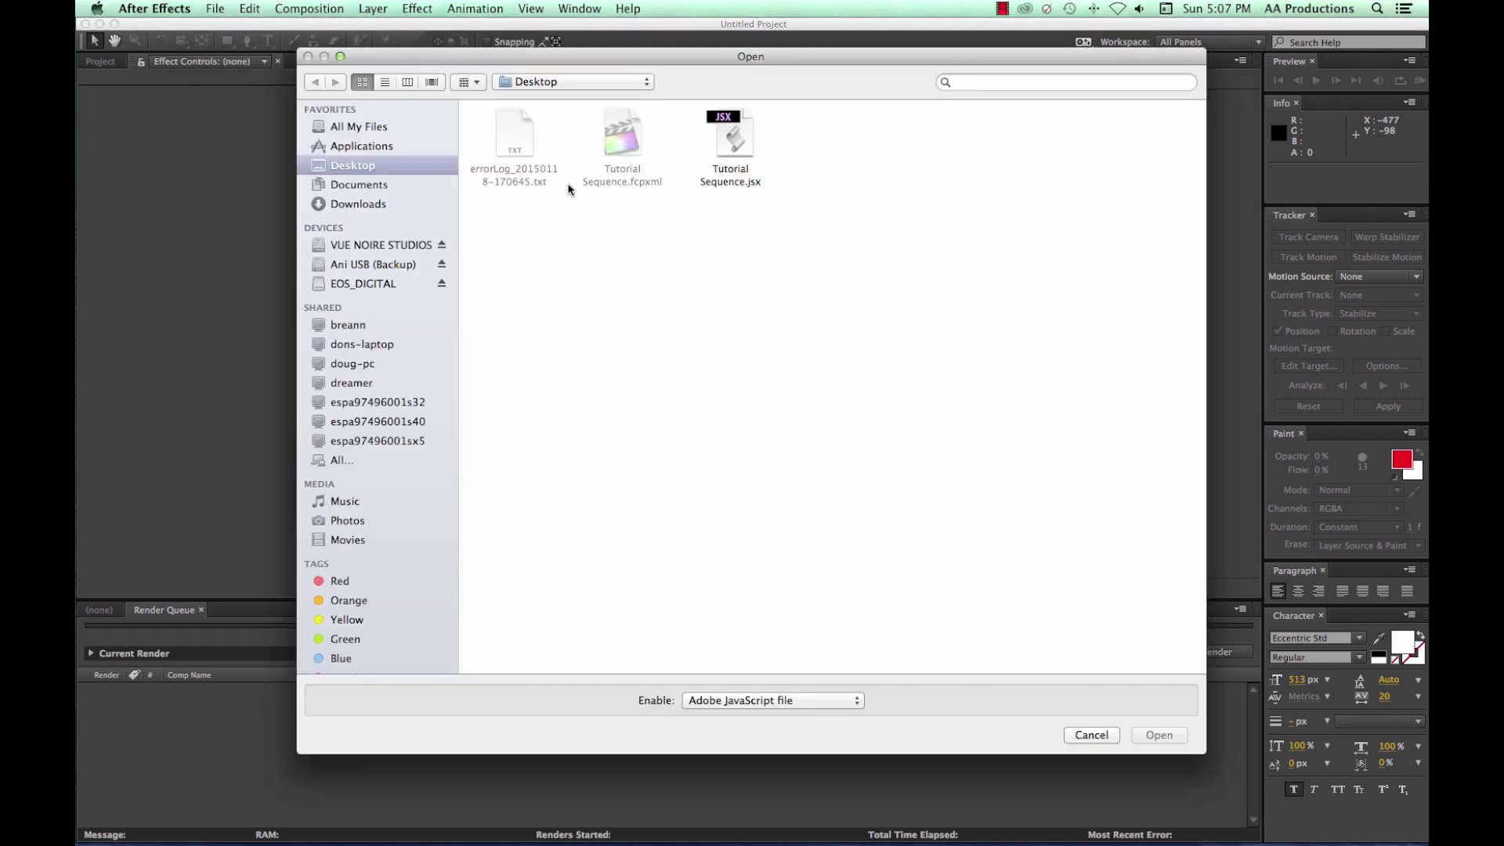
left_click(733, 141)
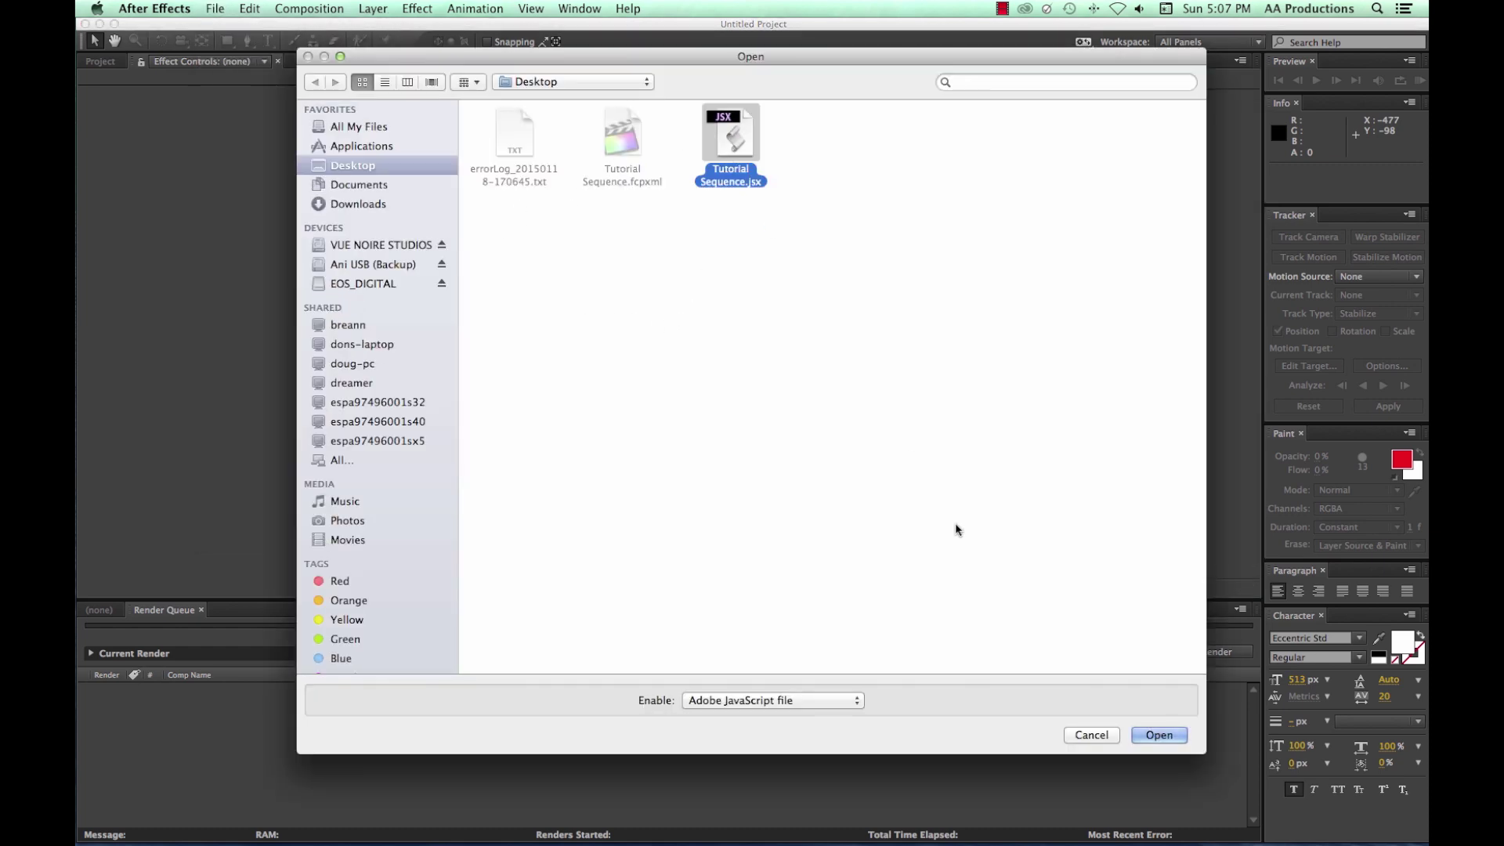
left_click(1155, 735)
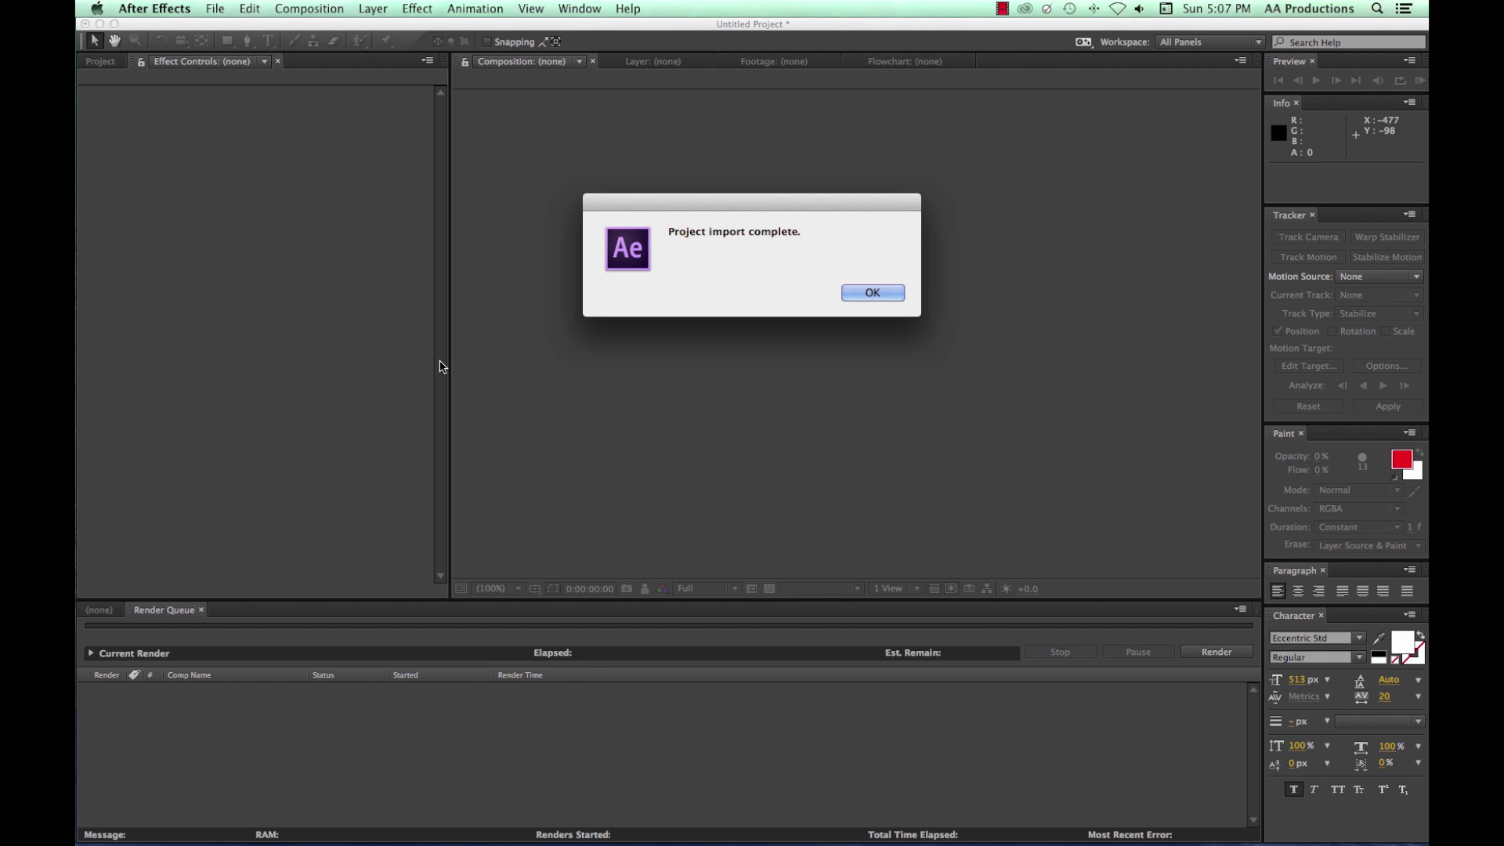
key("Return")
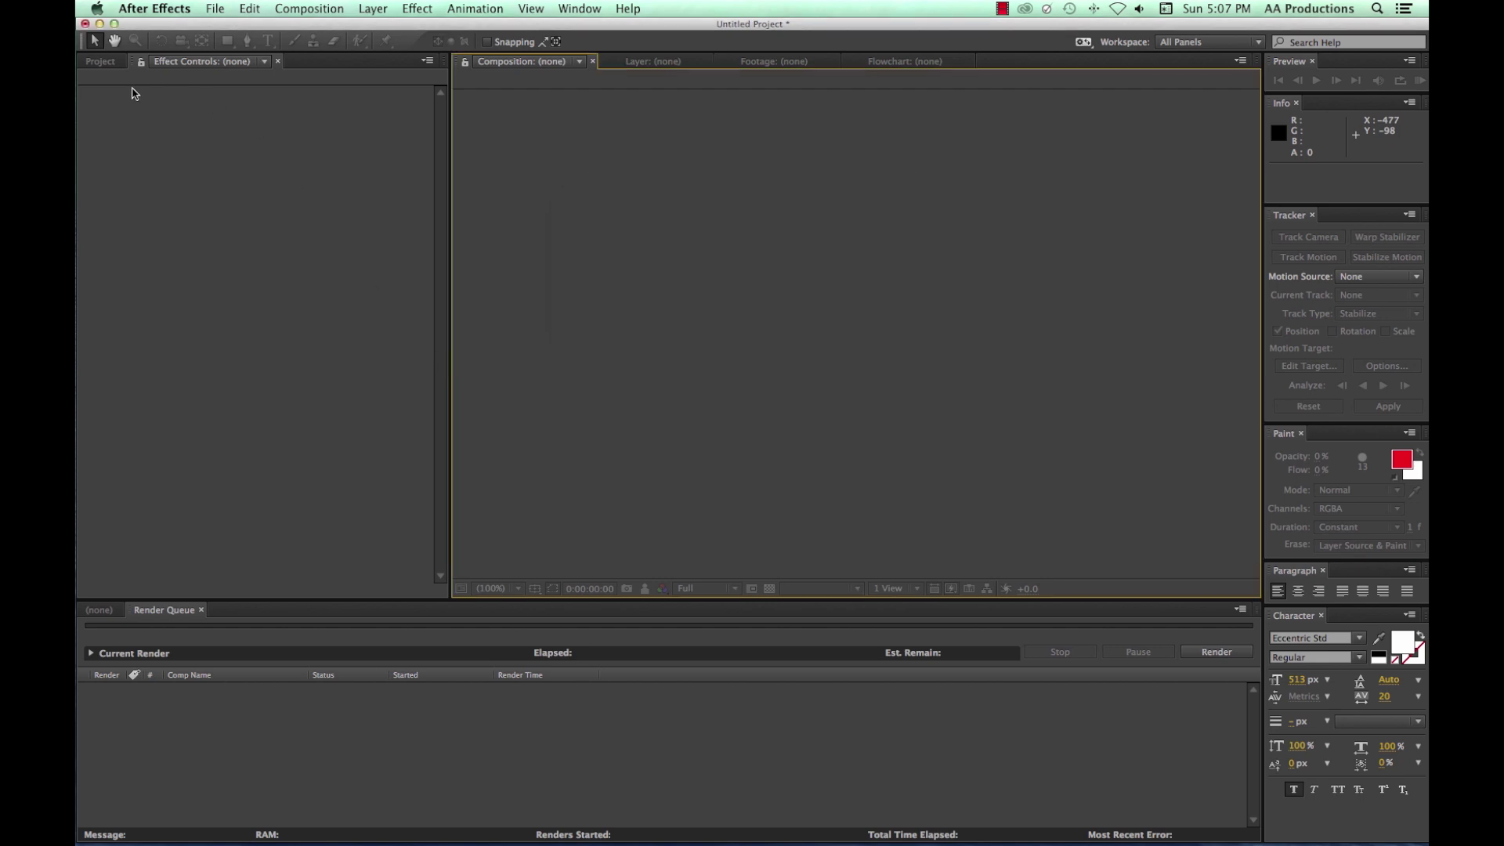
Step: Open the imported Tutorial Sequence composition, jump to its end, then return to 0:00:00:00
left_click(109, 63)
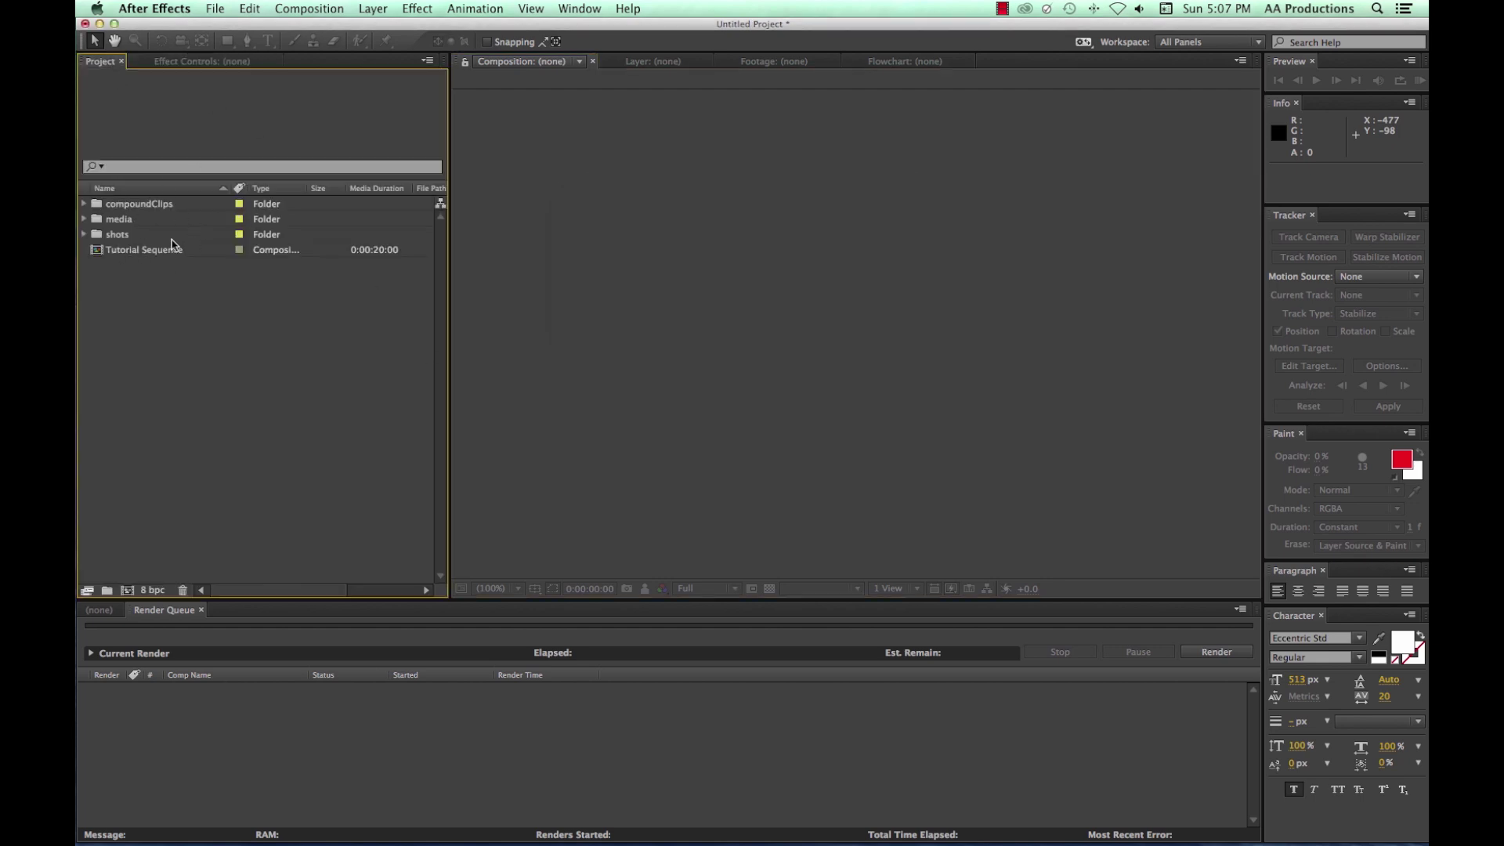
left_click(127, 249)
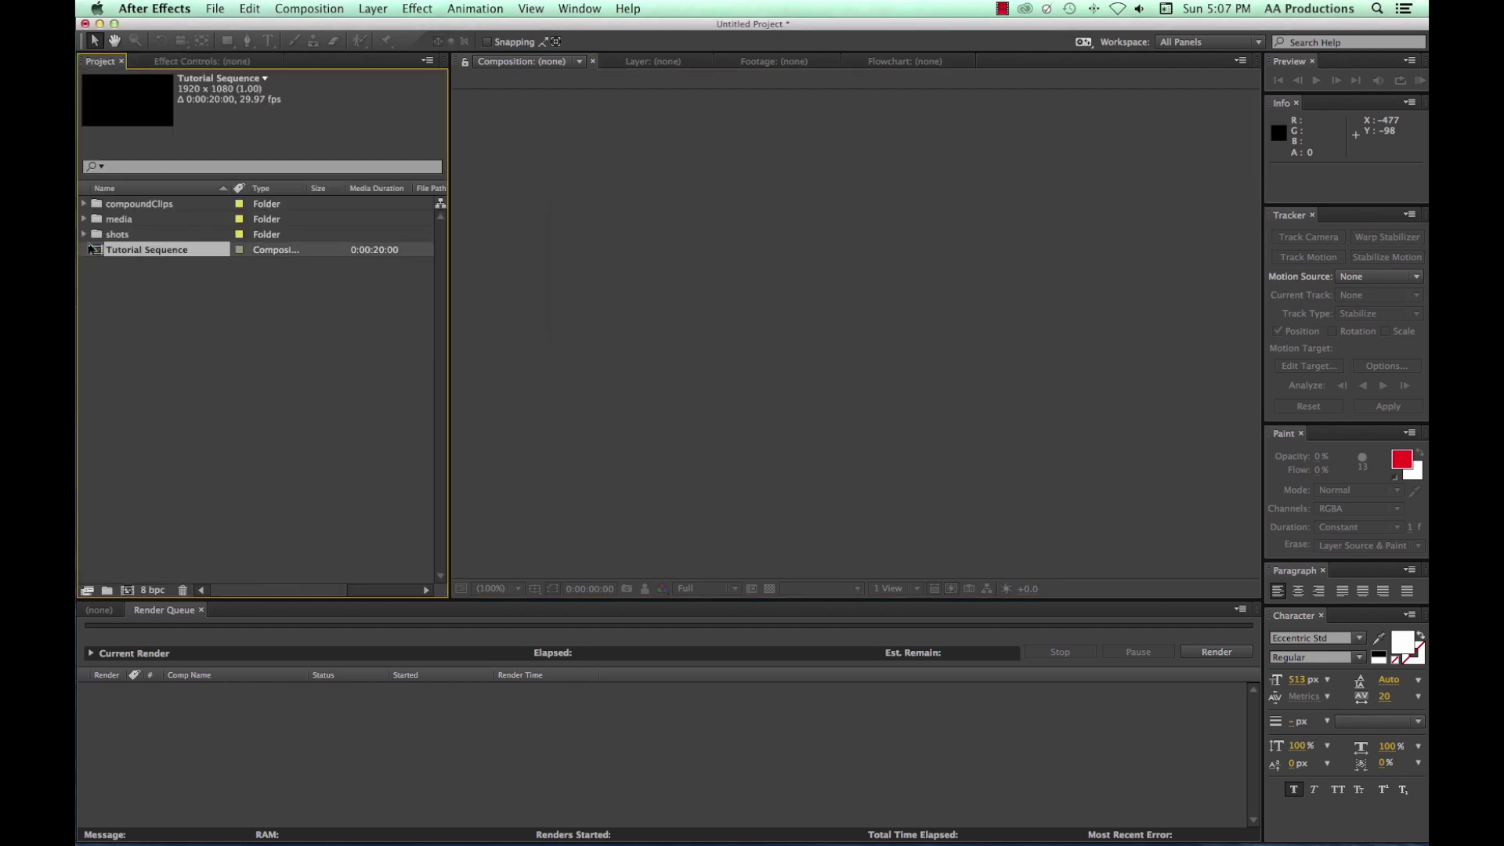
double_click(151, 249)
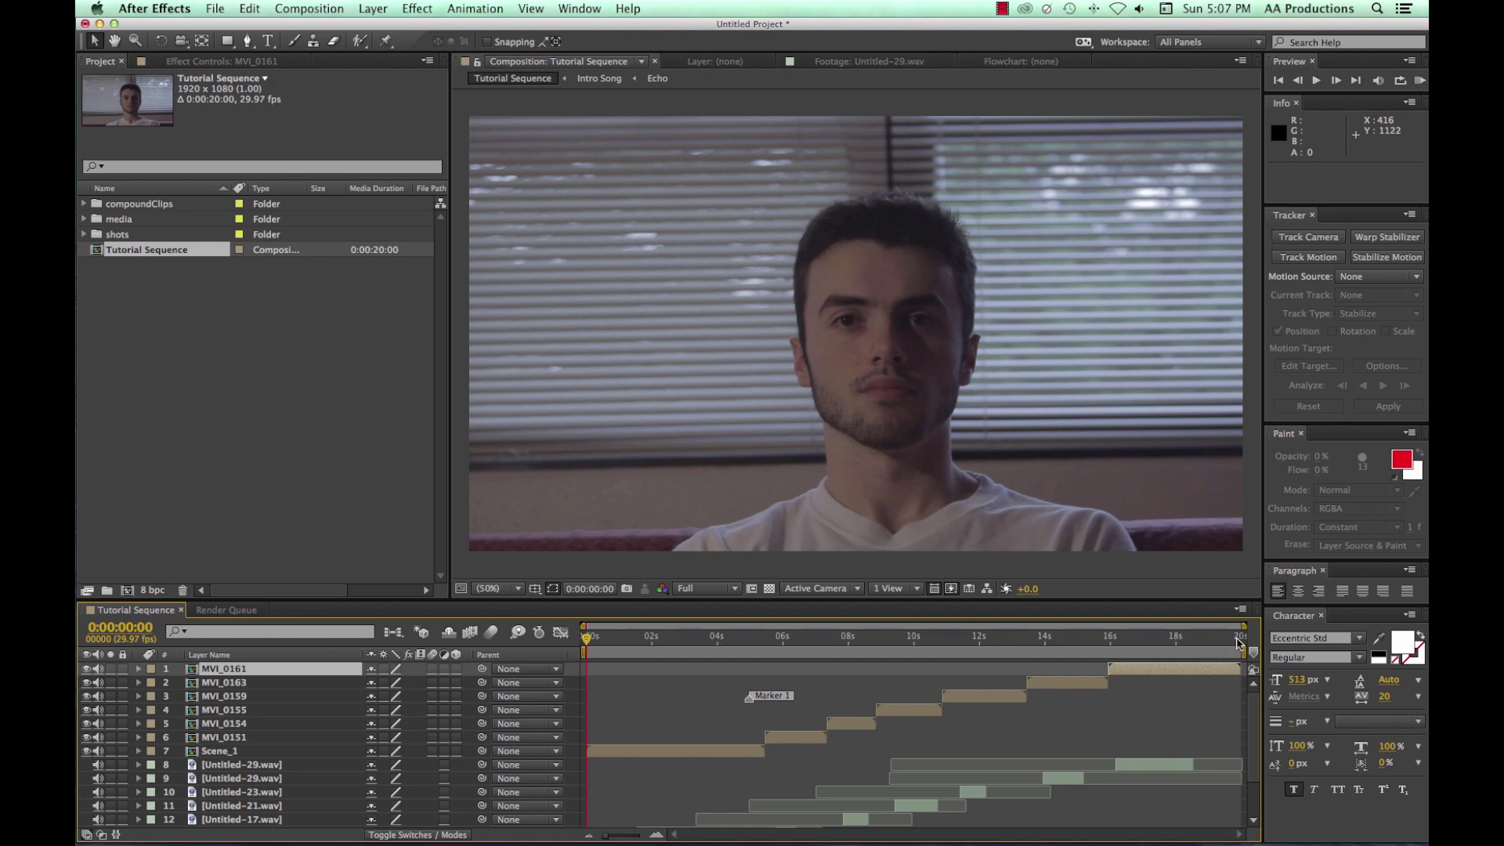
left_click(1239, 641)
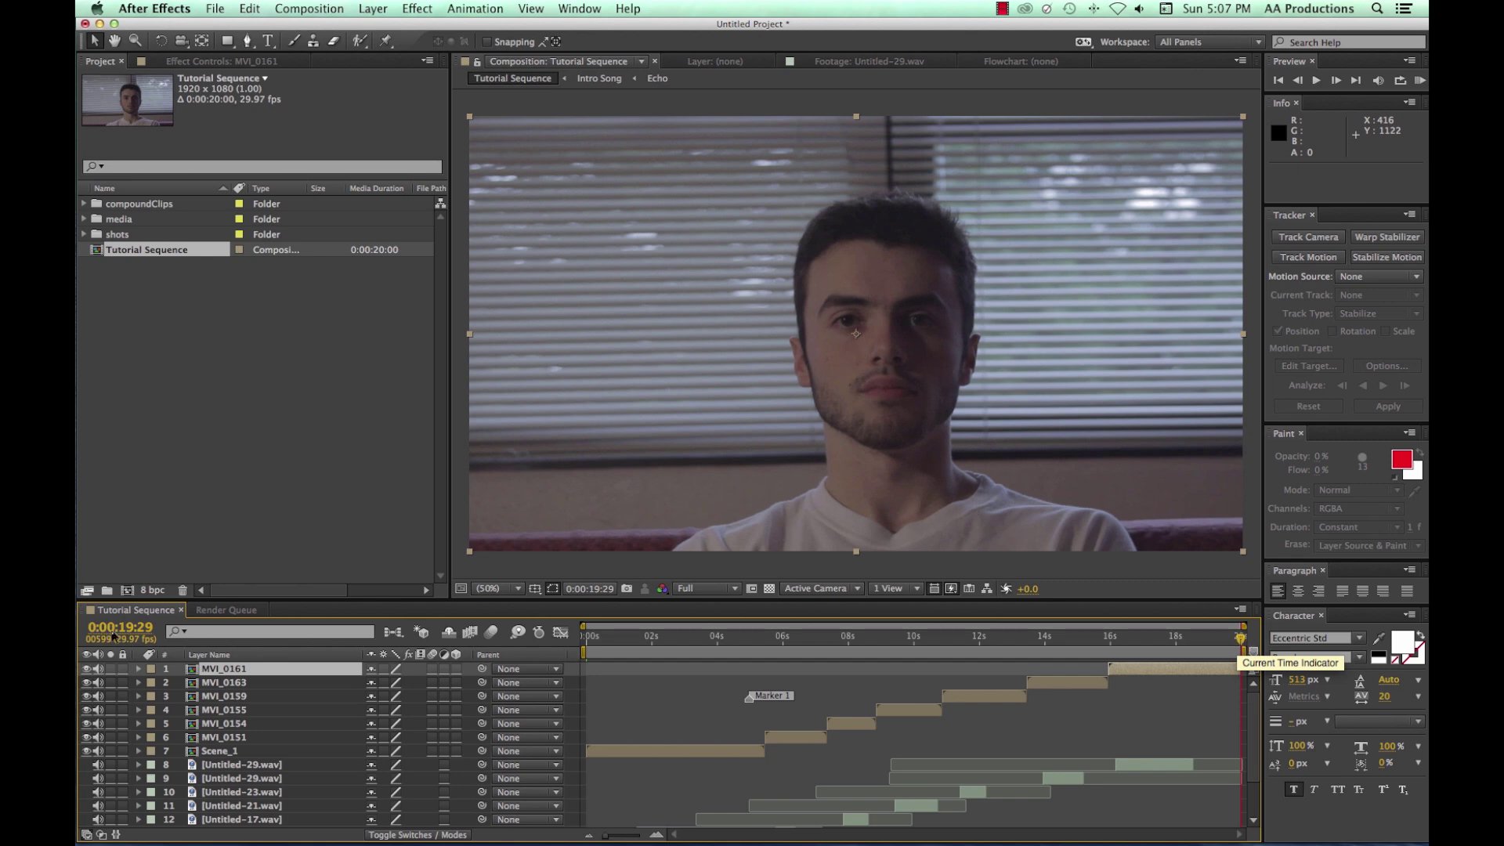
key("Home")
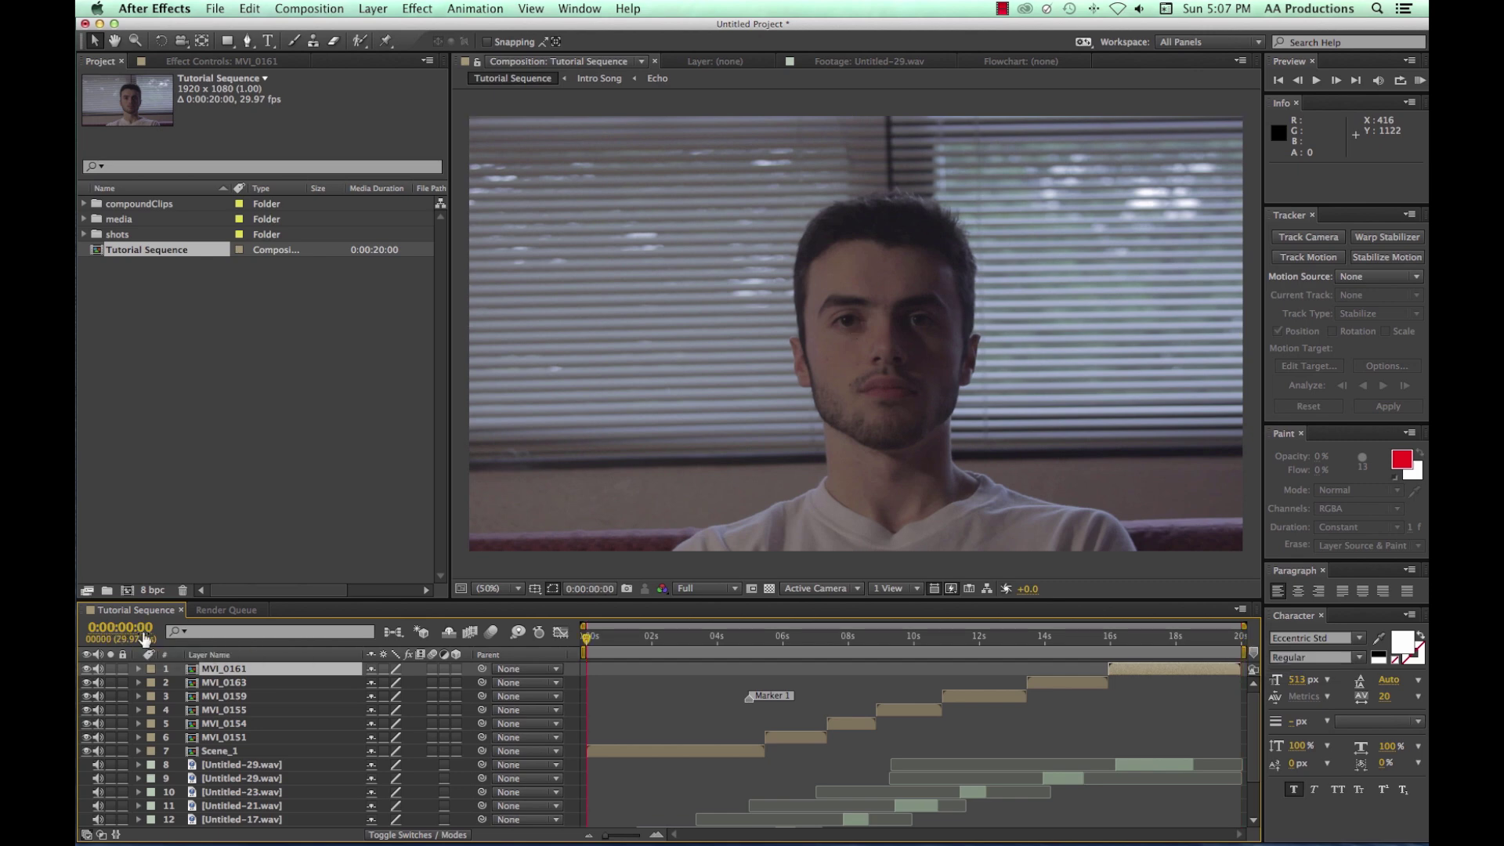
Step: Jump to the sequence's last frame and inspect the Echo composition inside compoundClips
left_click(1243, 641)
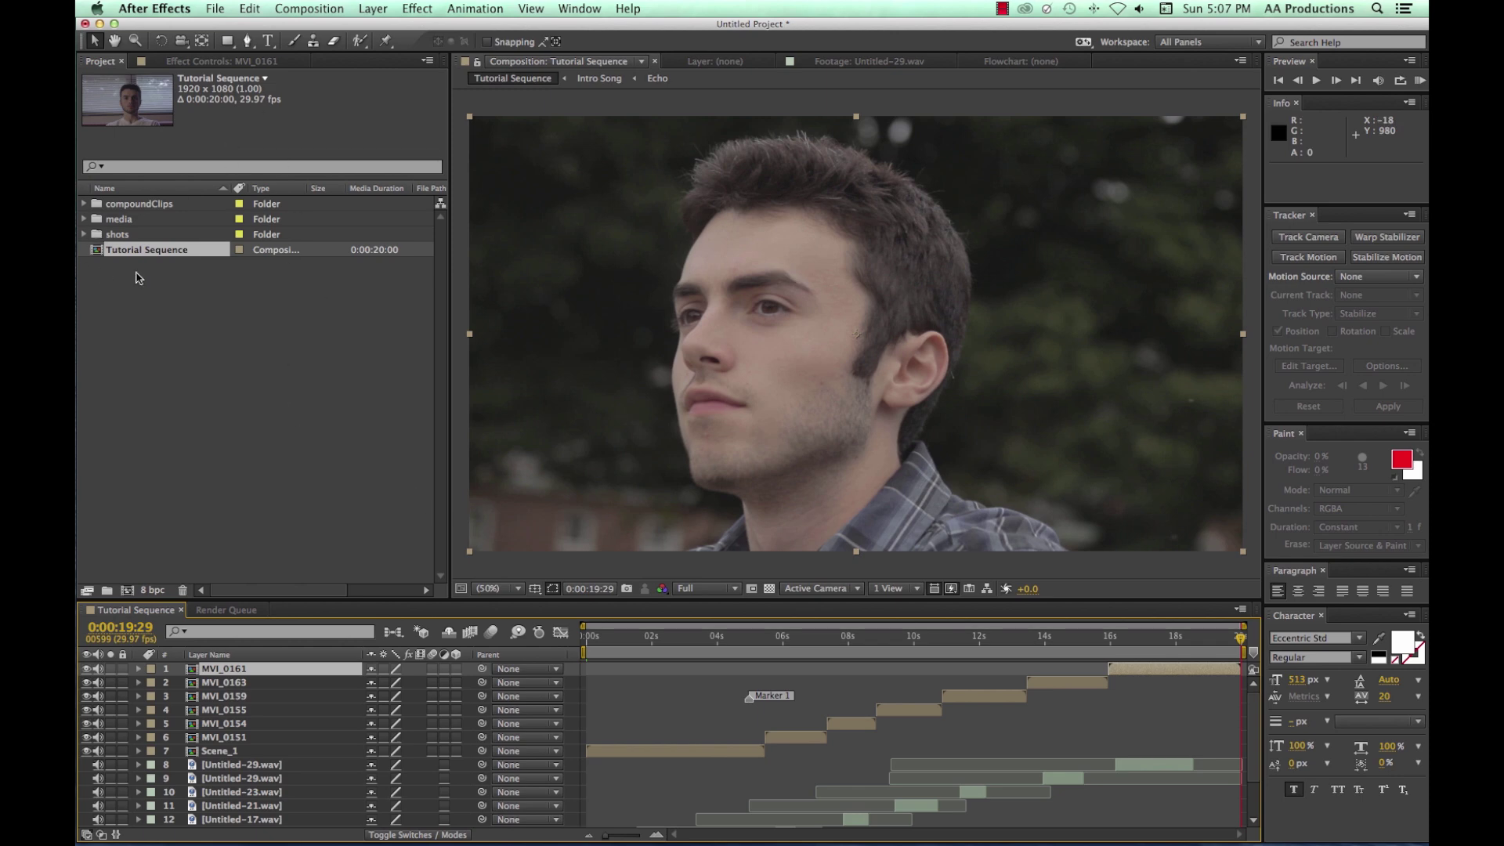
left_click(84, 204)
left_click(132, 221)
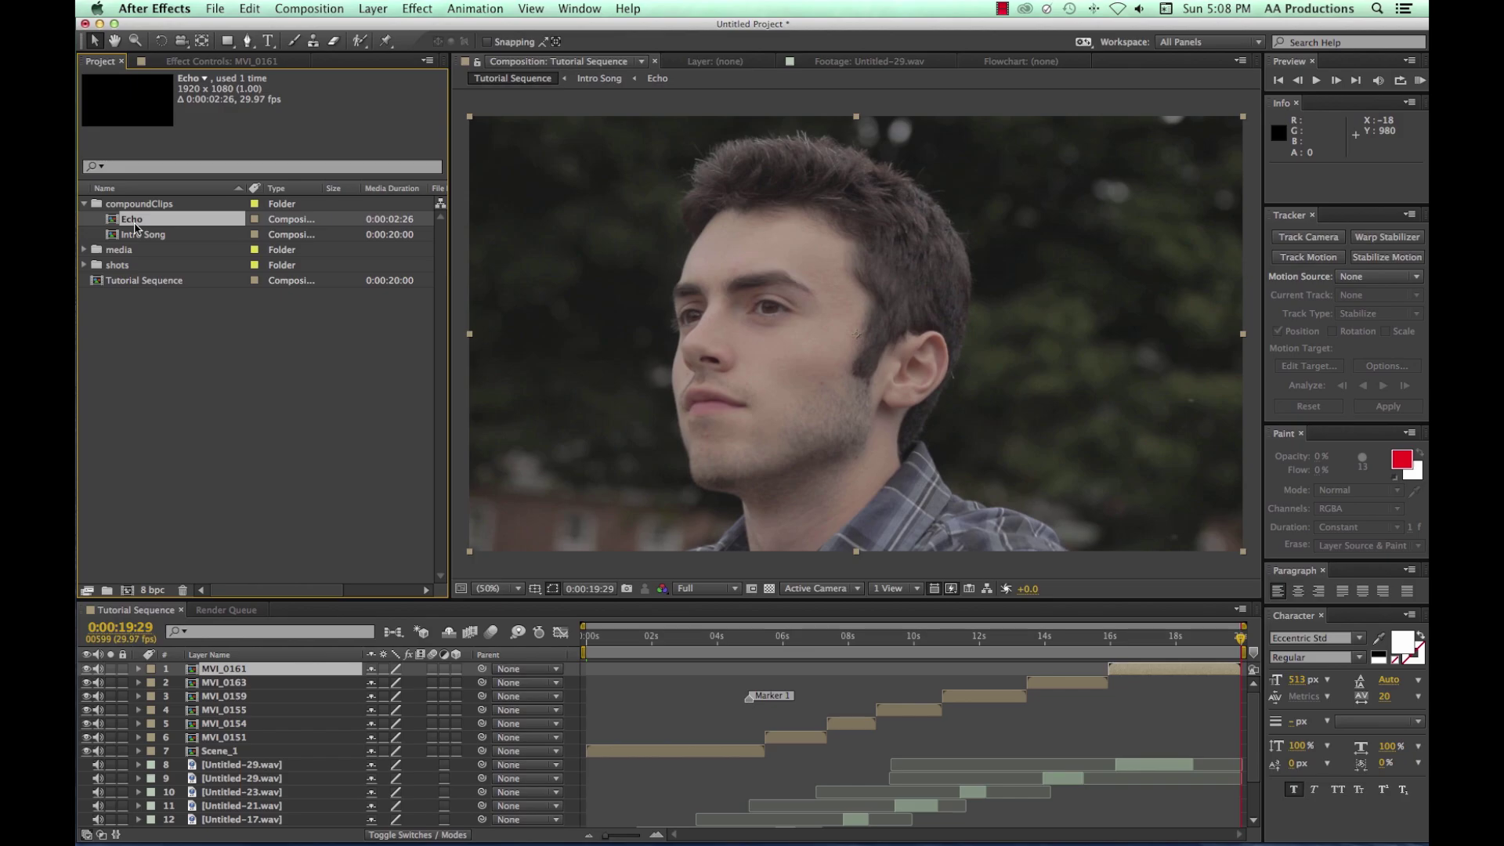
left_click(134, 234)
left_click(131, 220)
left_click(85, 204)
Step: Expand the shots and media folders and select the MVI_0151.MOV source clip
left_click(84, 219)
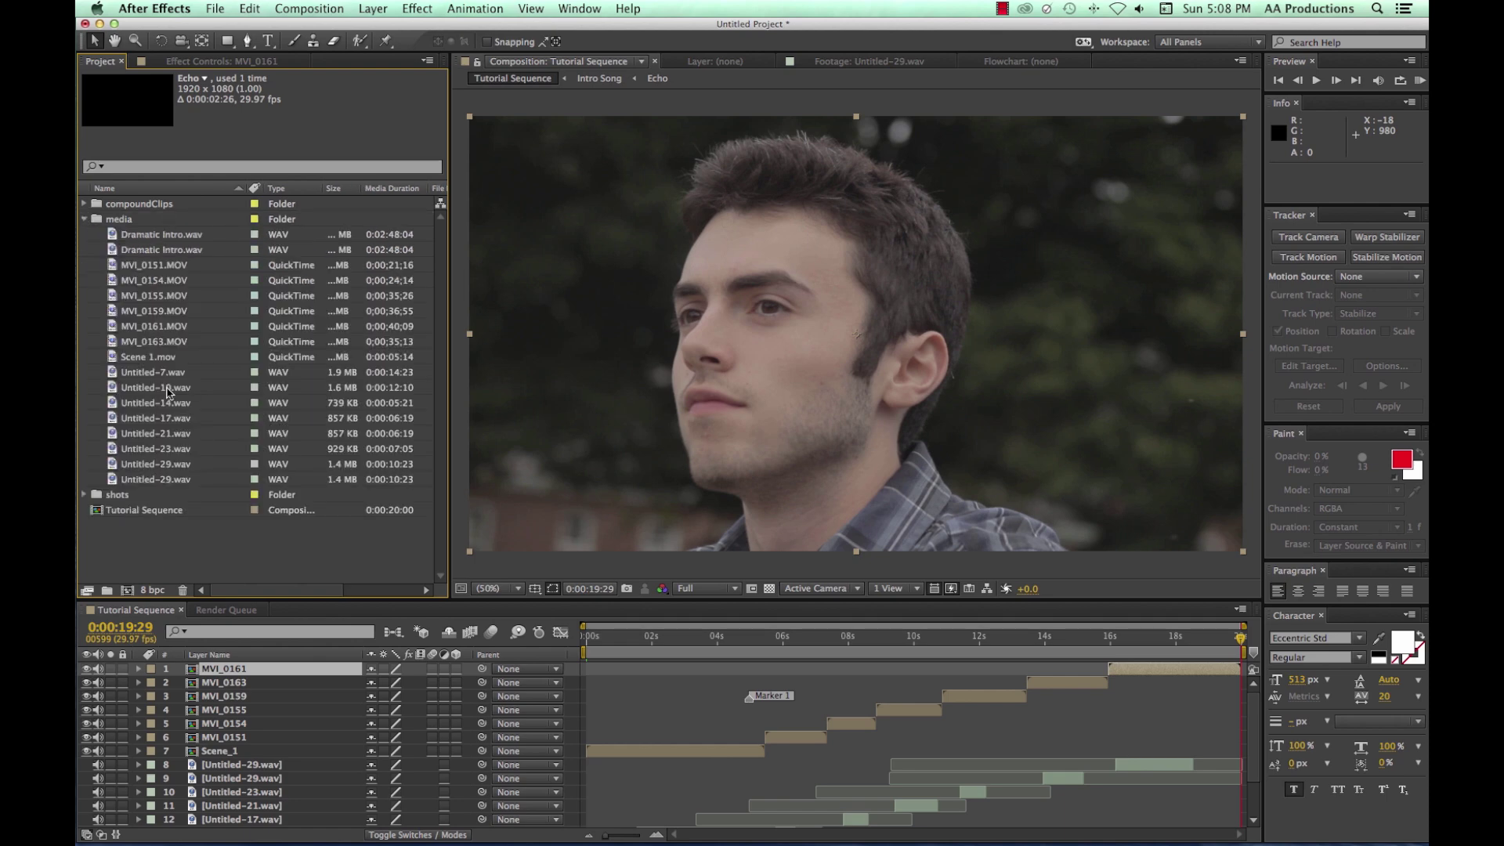
left_click(84, 220)
left_click(85, 234)
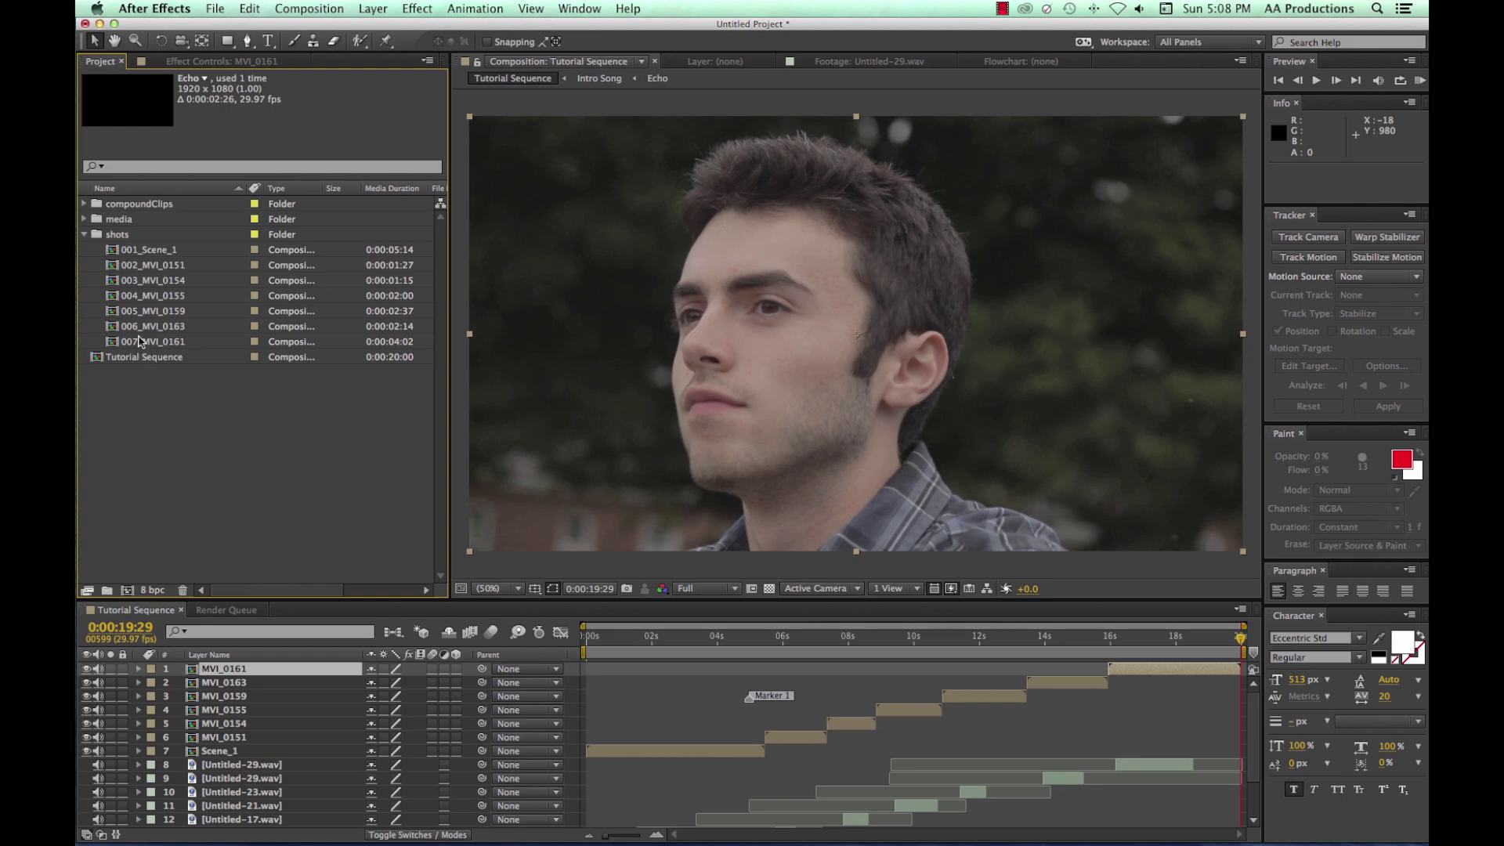
left_click(85, 220)
left_click(85, 220)
left_click(84, 222)
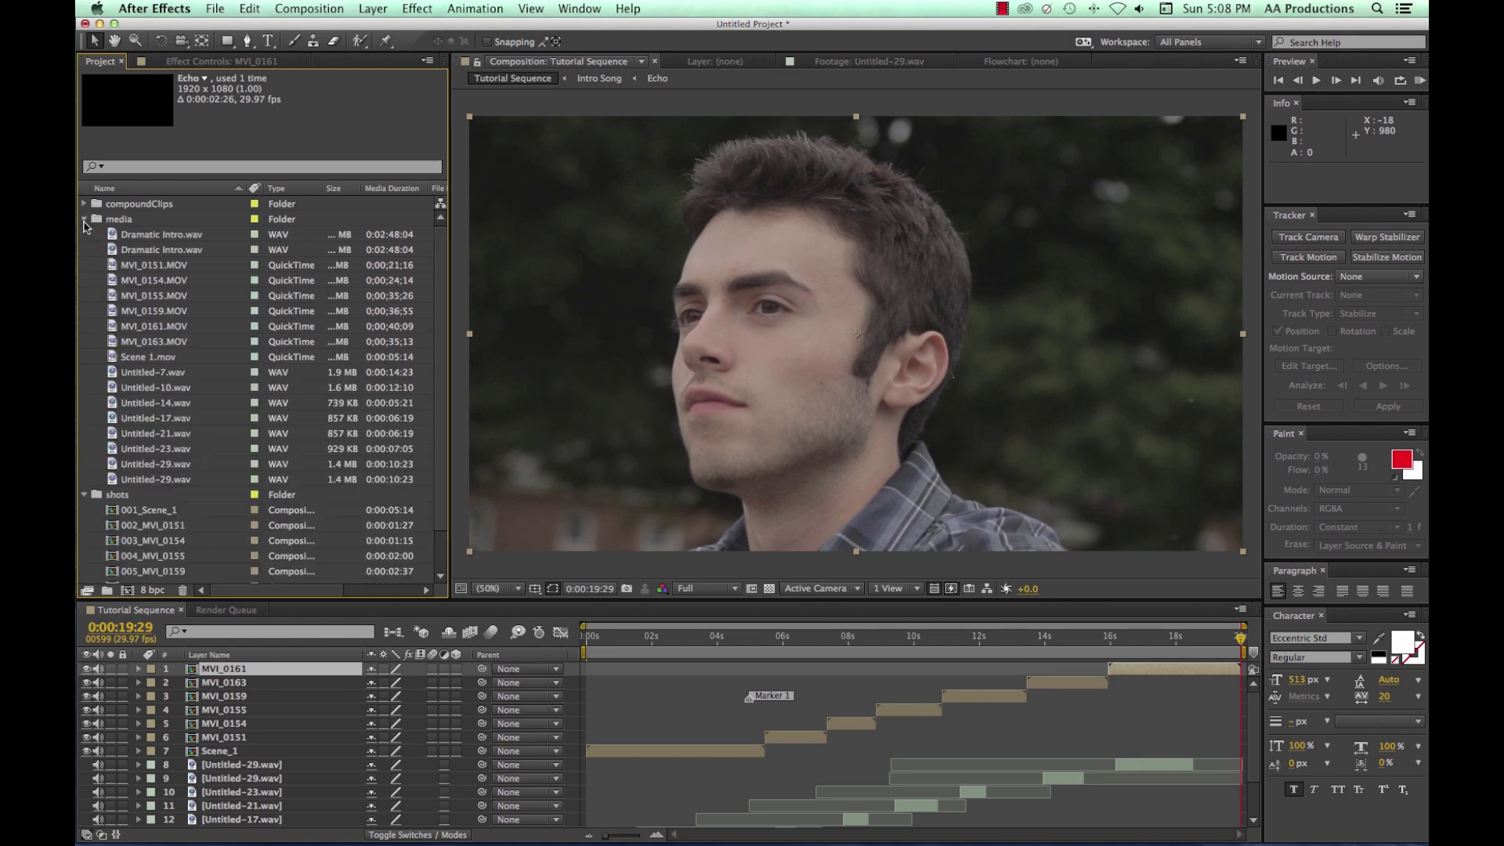
left_click(144, 266)
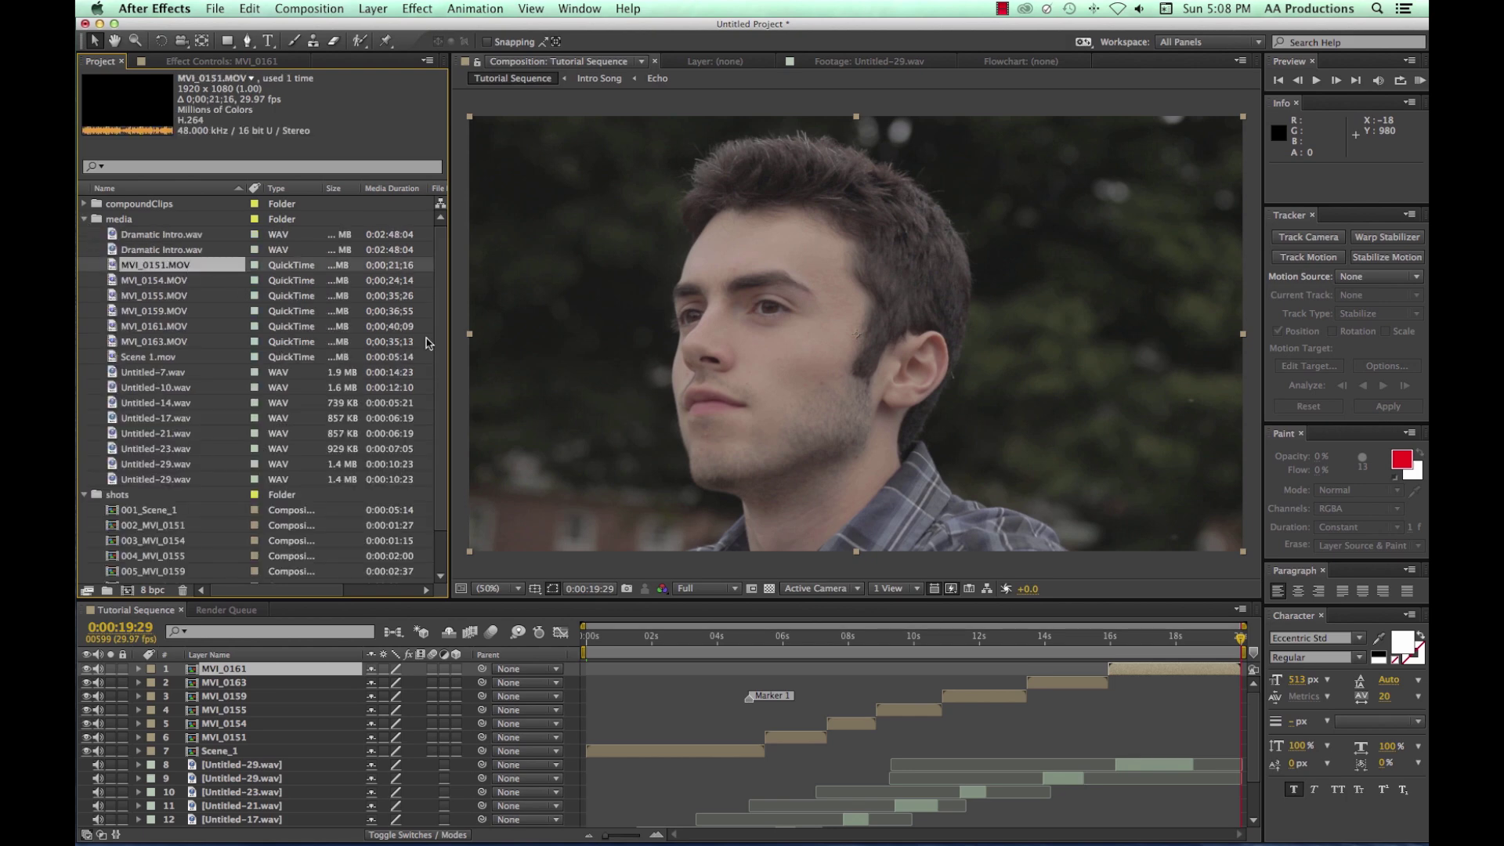
Step: Preview MVI_0151.MOV in the Footage viewer, scrubbing from its opening frames to about 18 seconds
double_click(164, 267)
left_click(466, 555)
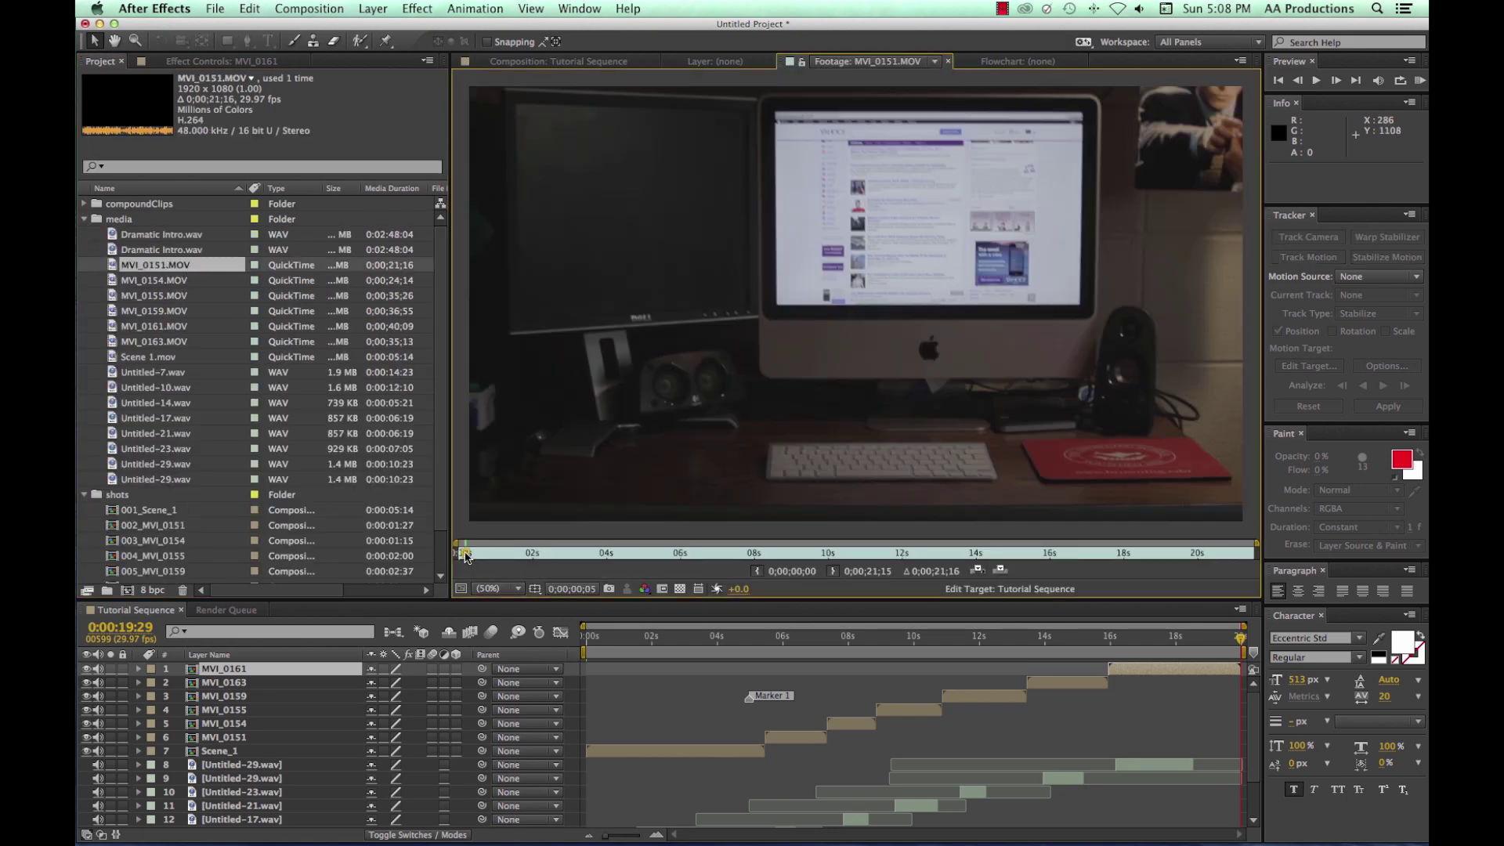
left_click_drag(570, 558, 956, 556)
left_click_drag(1101, 560, 1130, 558)
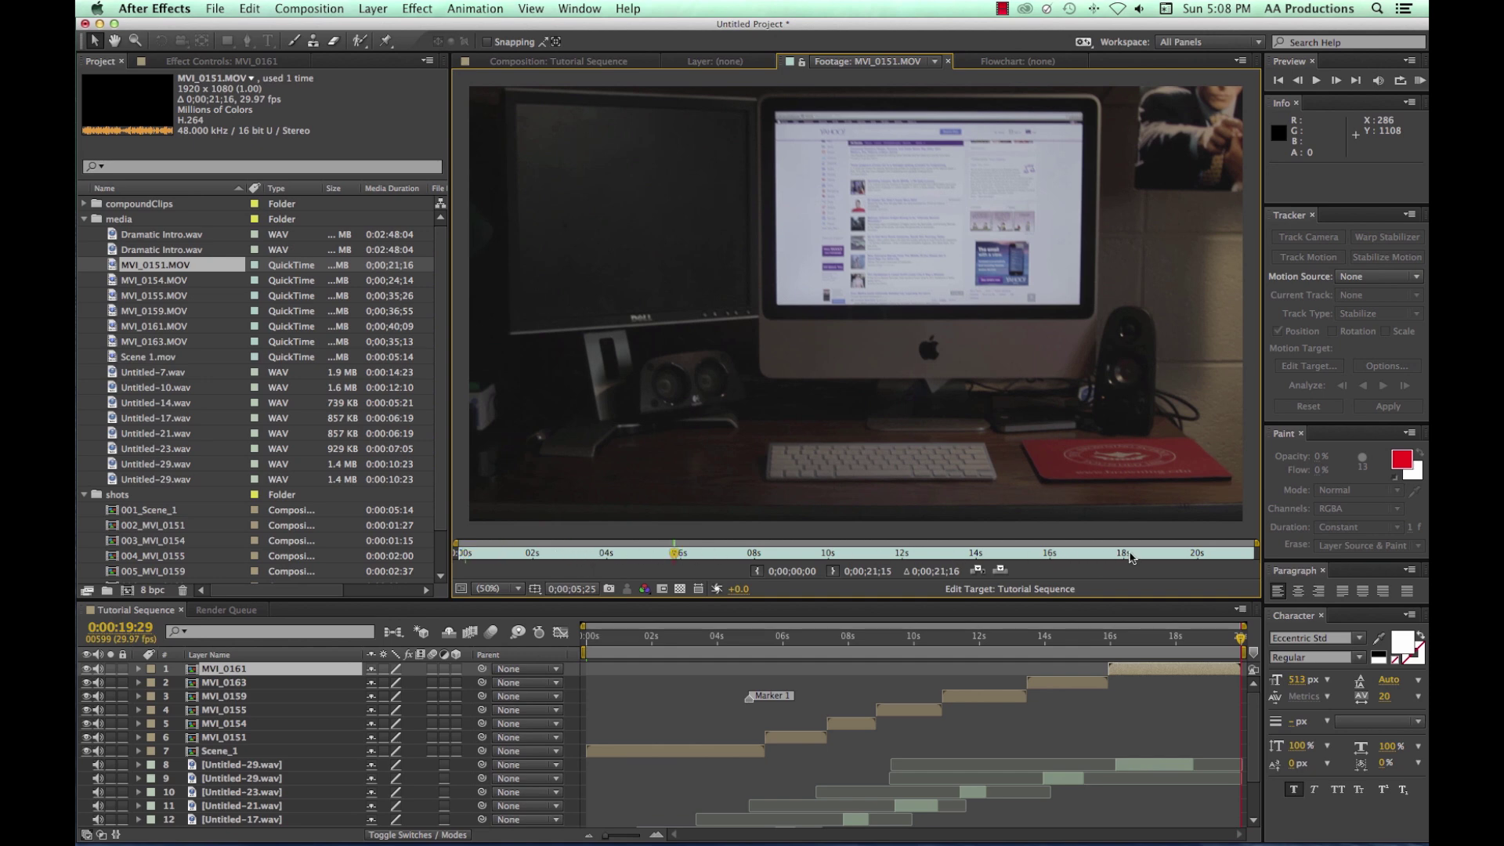
Step: Open and scrub the 002_MVI_0151 shot, then enlarge the timeline to show all 16 layers
left_click(84, 218)
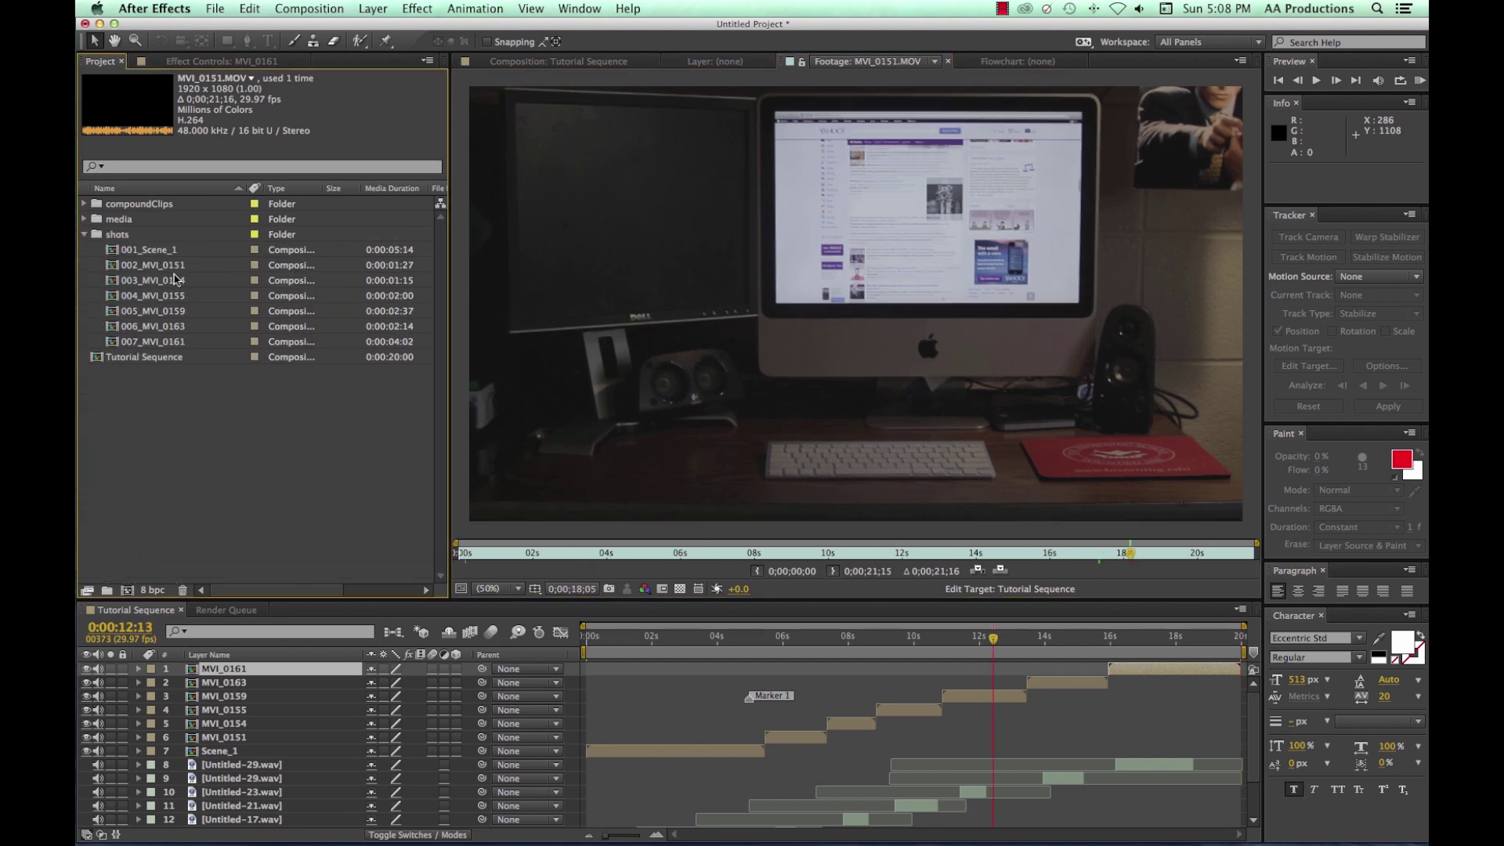
left_click(174, 266)
double_click(197, 268)
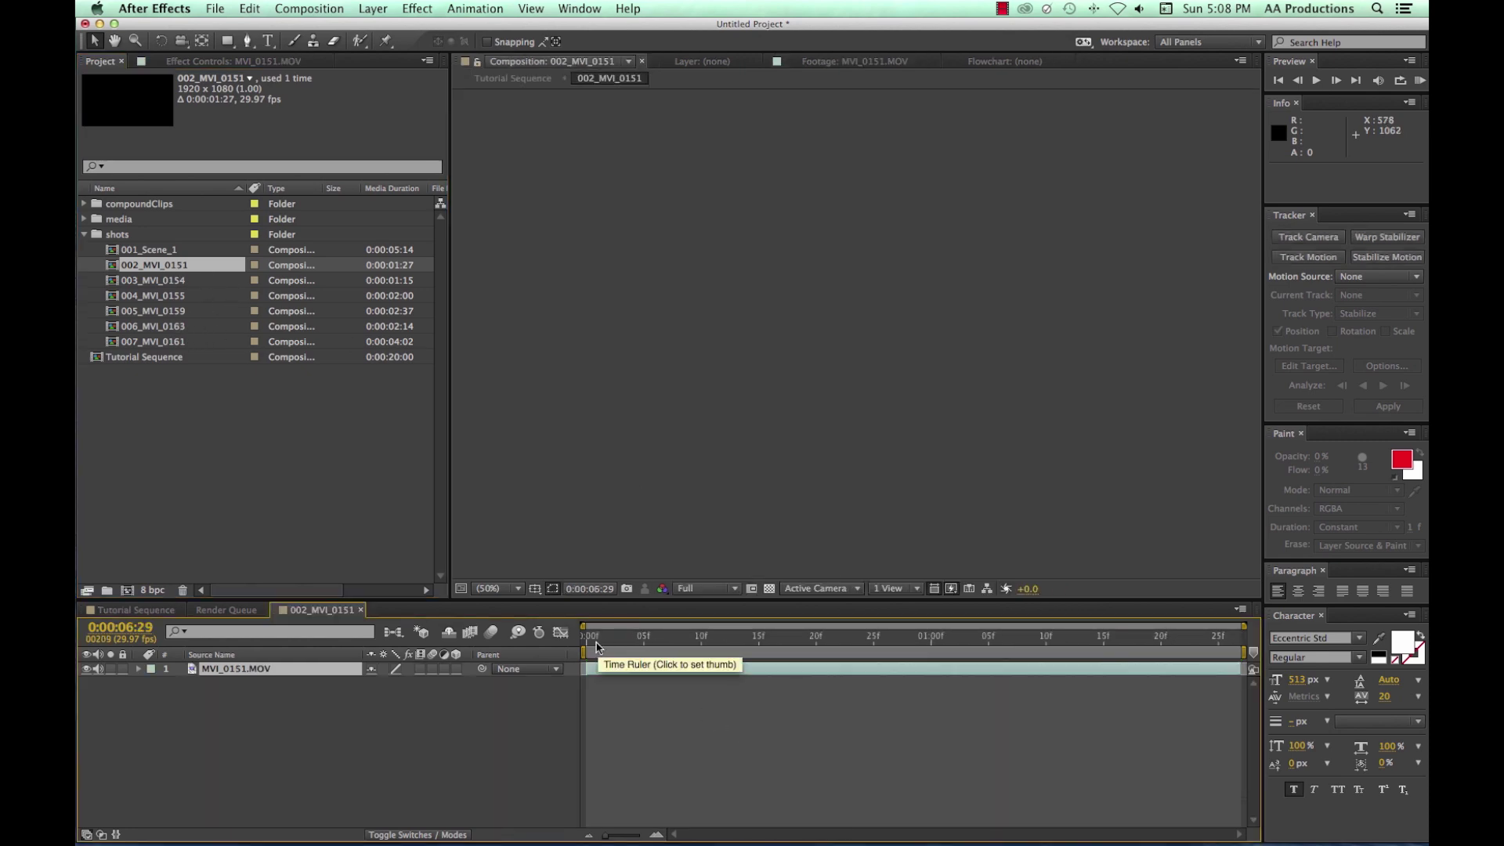
left_click_drag(595, 646, 1246, 647)
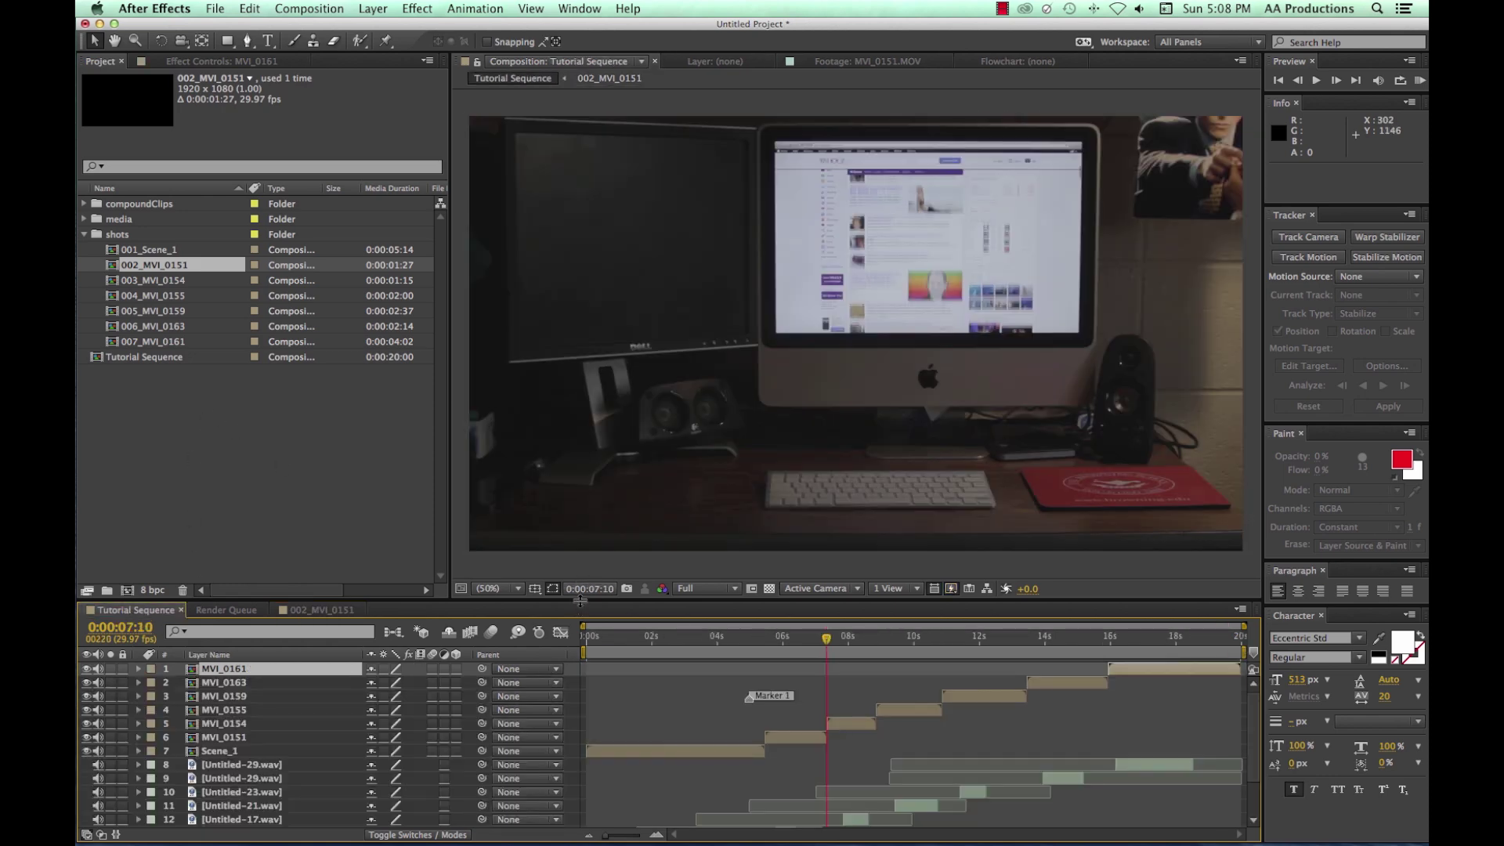
left_click_drag(579, 600, 564, 414)
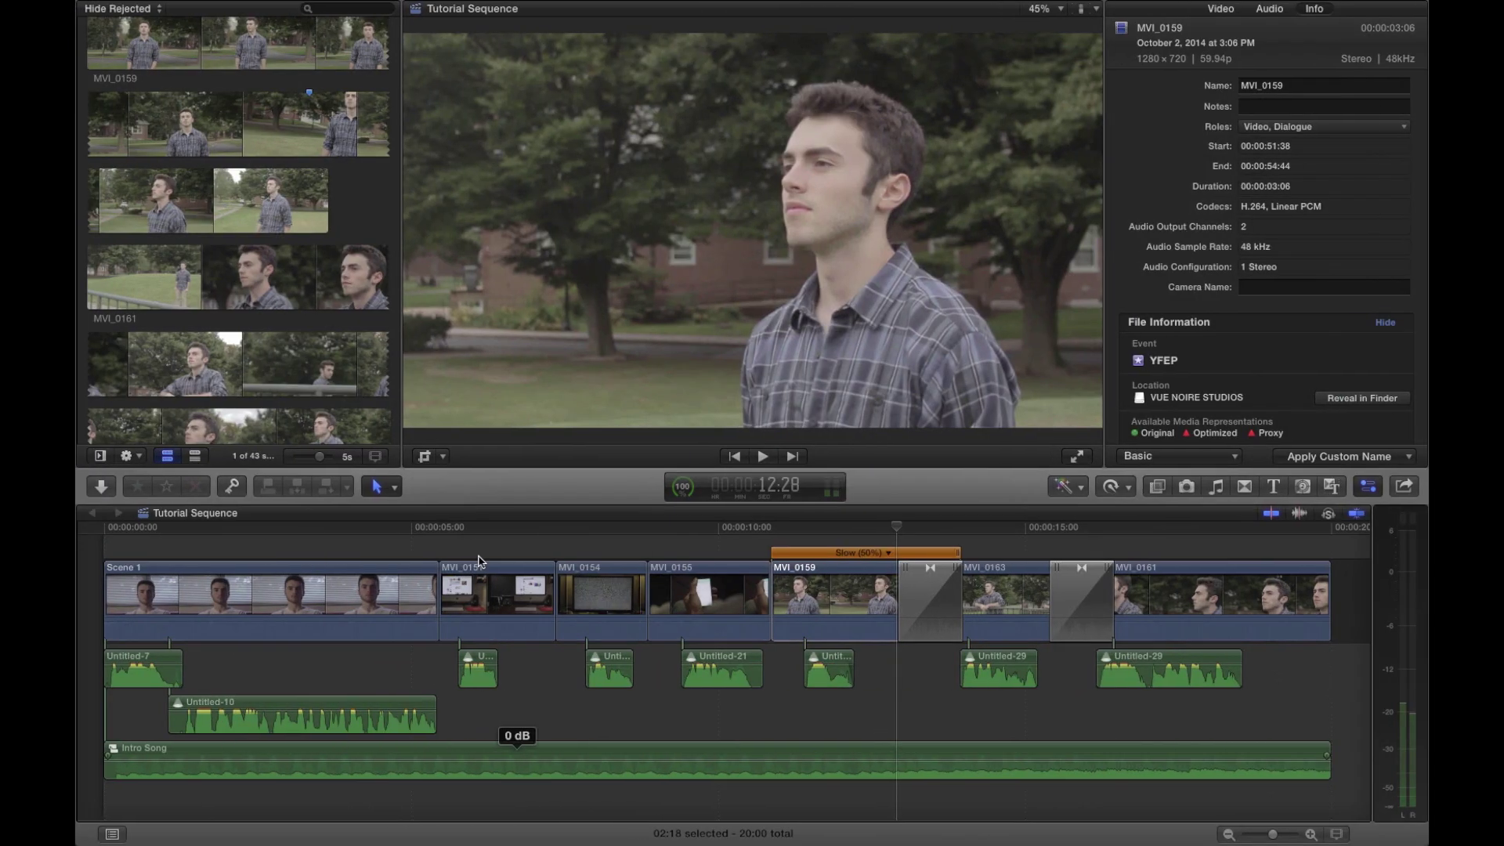
Step: Move the After Effects space beside Final Cut Pro, then select the Untitled-29.wav and Intro Song layers
key("ctrl+Up")
left_click_drag(858, 103, 729, 94)
left_click(728, 79)
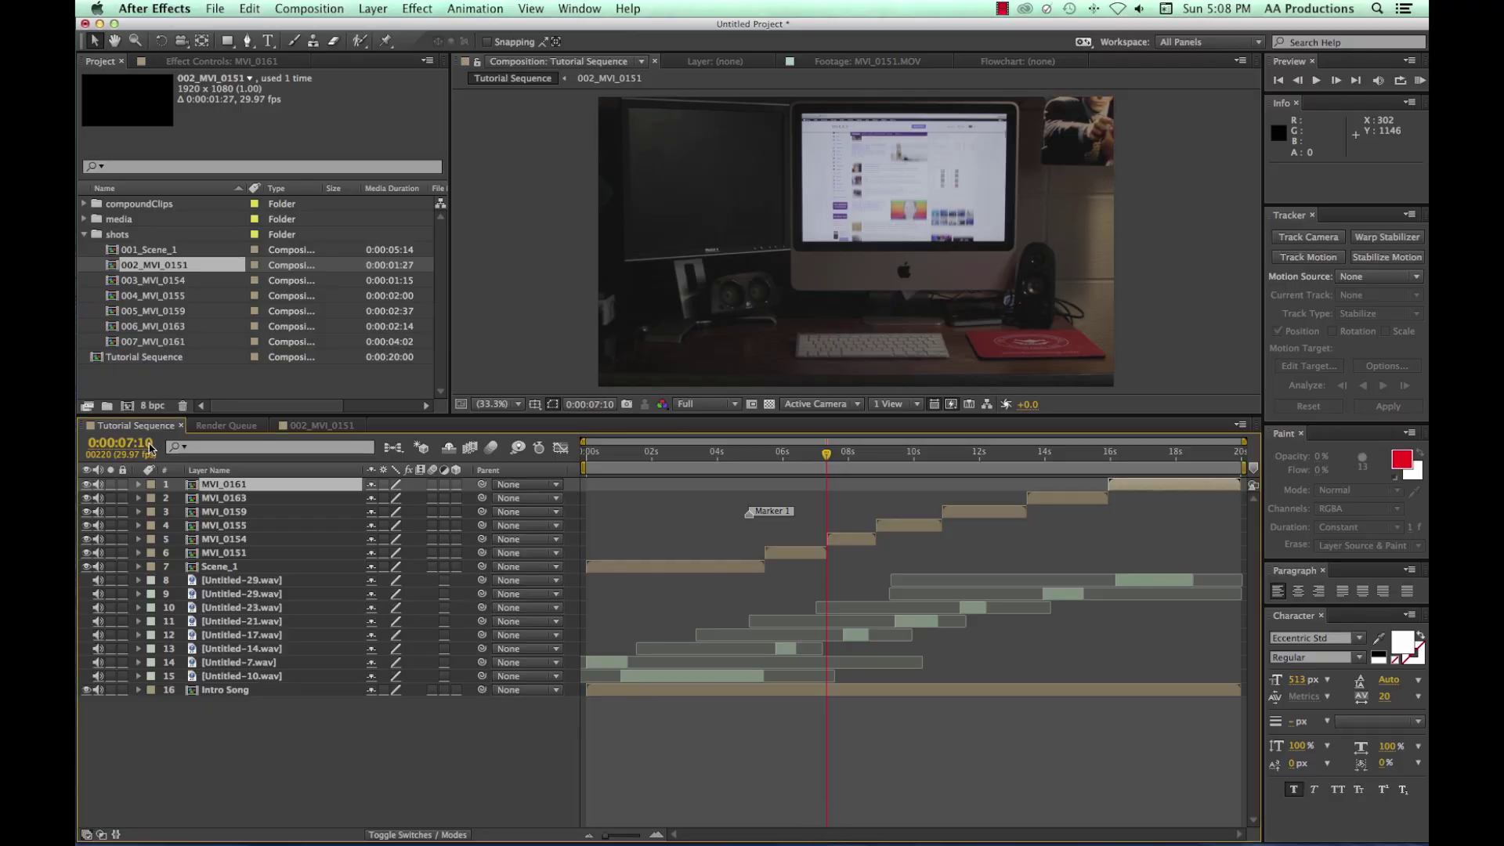
left_click(230, 584)
left_click(212, 691)
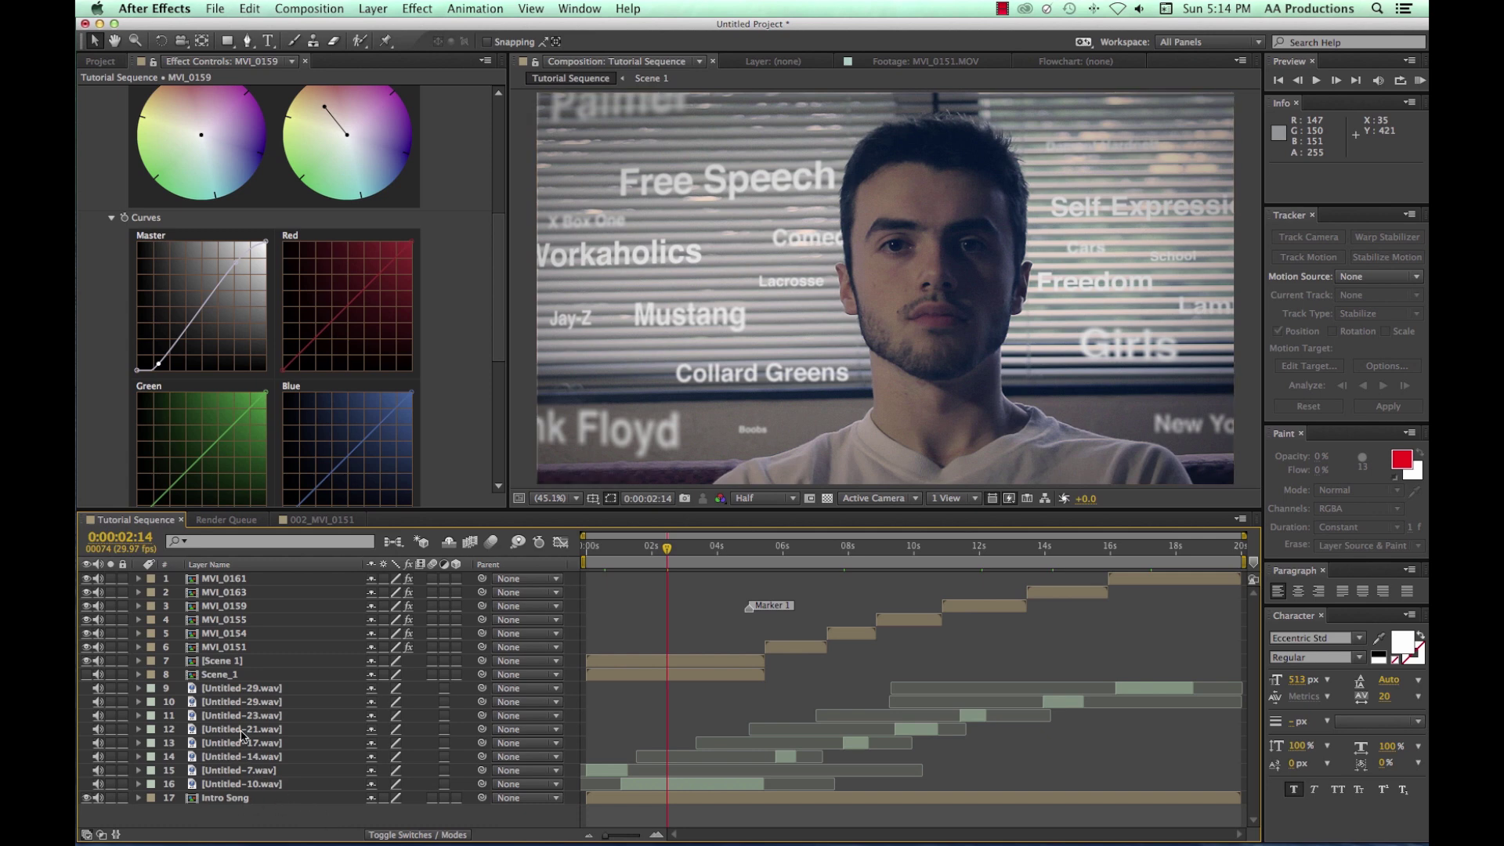
Step: Check MVI_0155's Color Finesse 3 grade, then toggle the timeline between layer names and source names
left_click(259, 621)
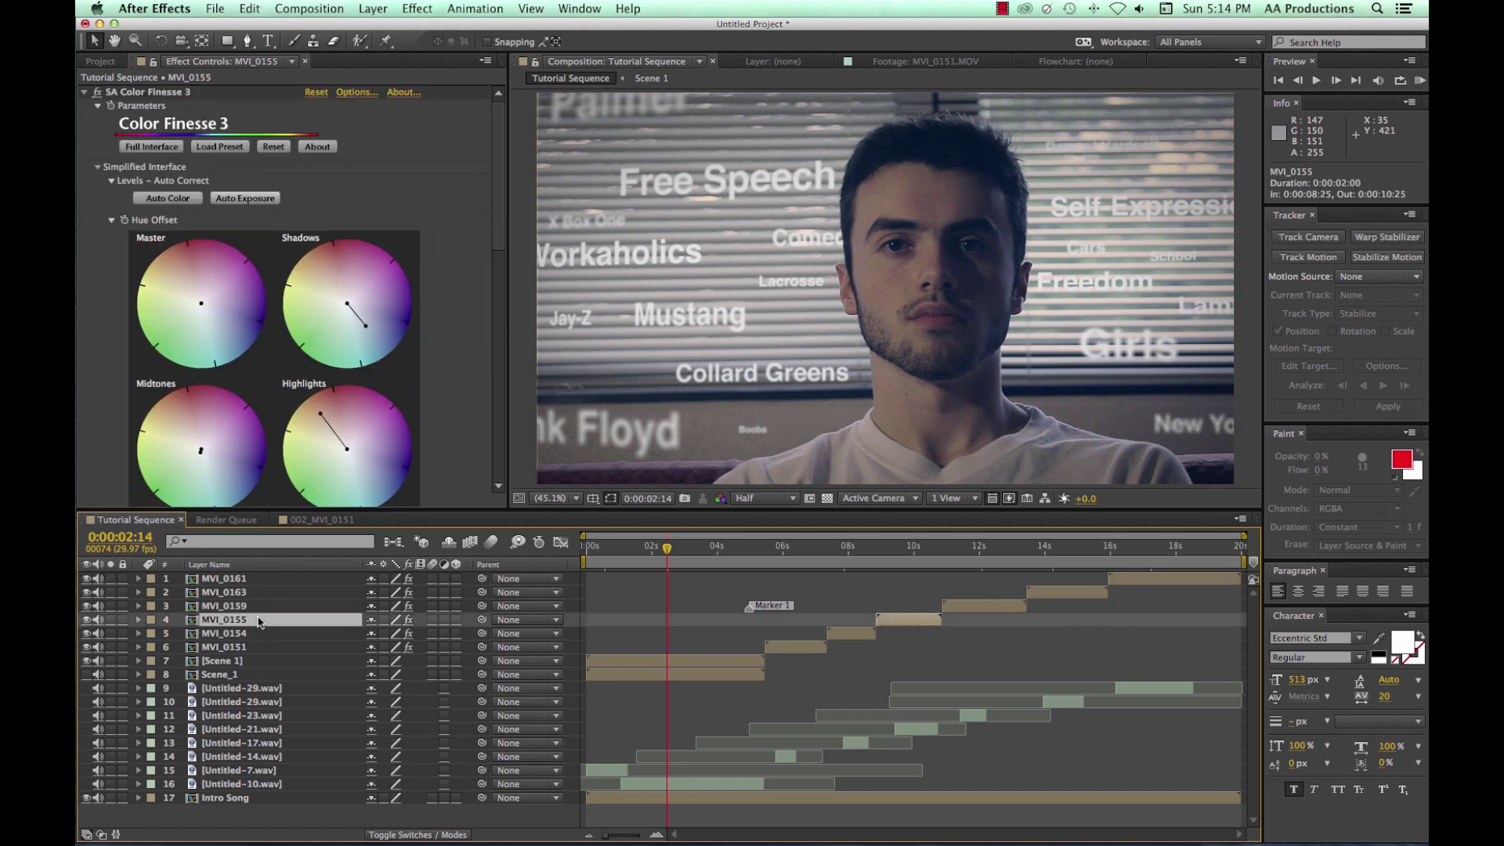
left_click(262, 819)
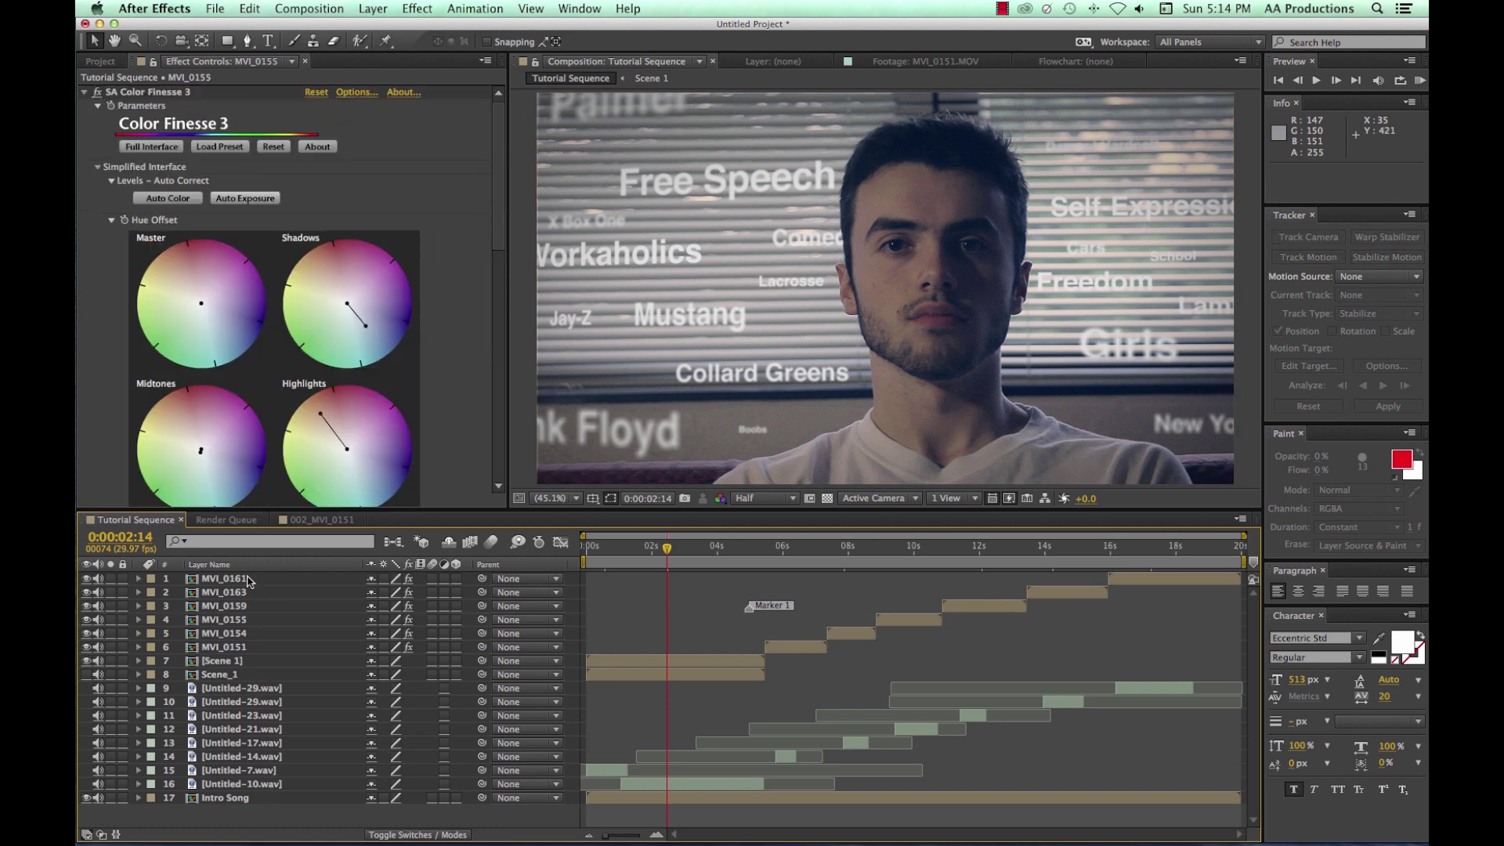
left_click(252, 567)
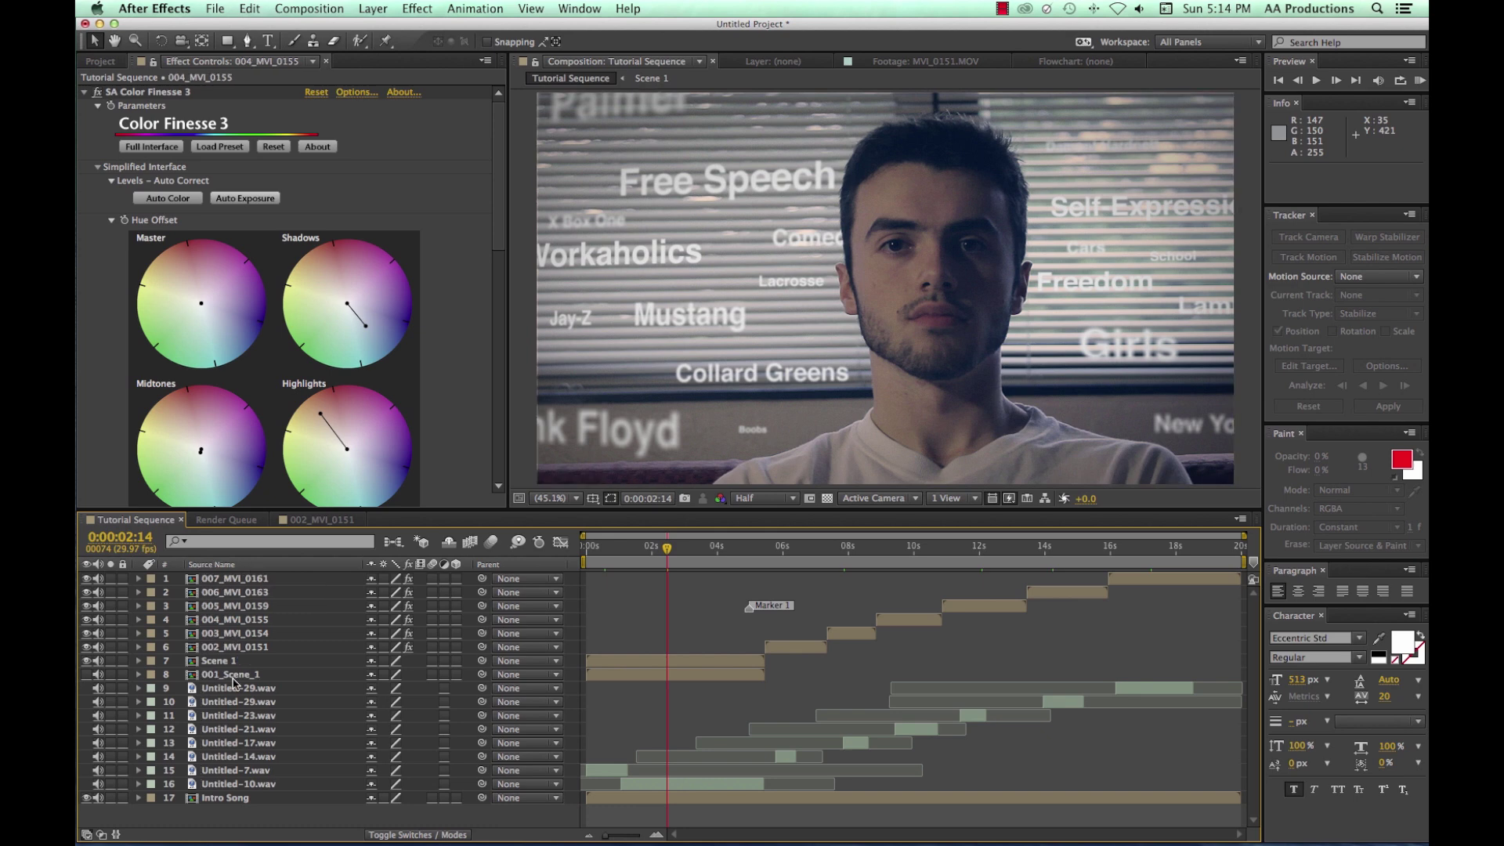
left_click(249, 565)
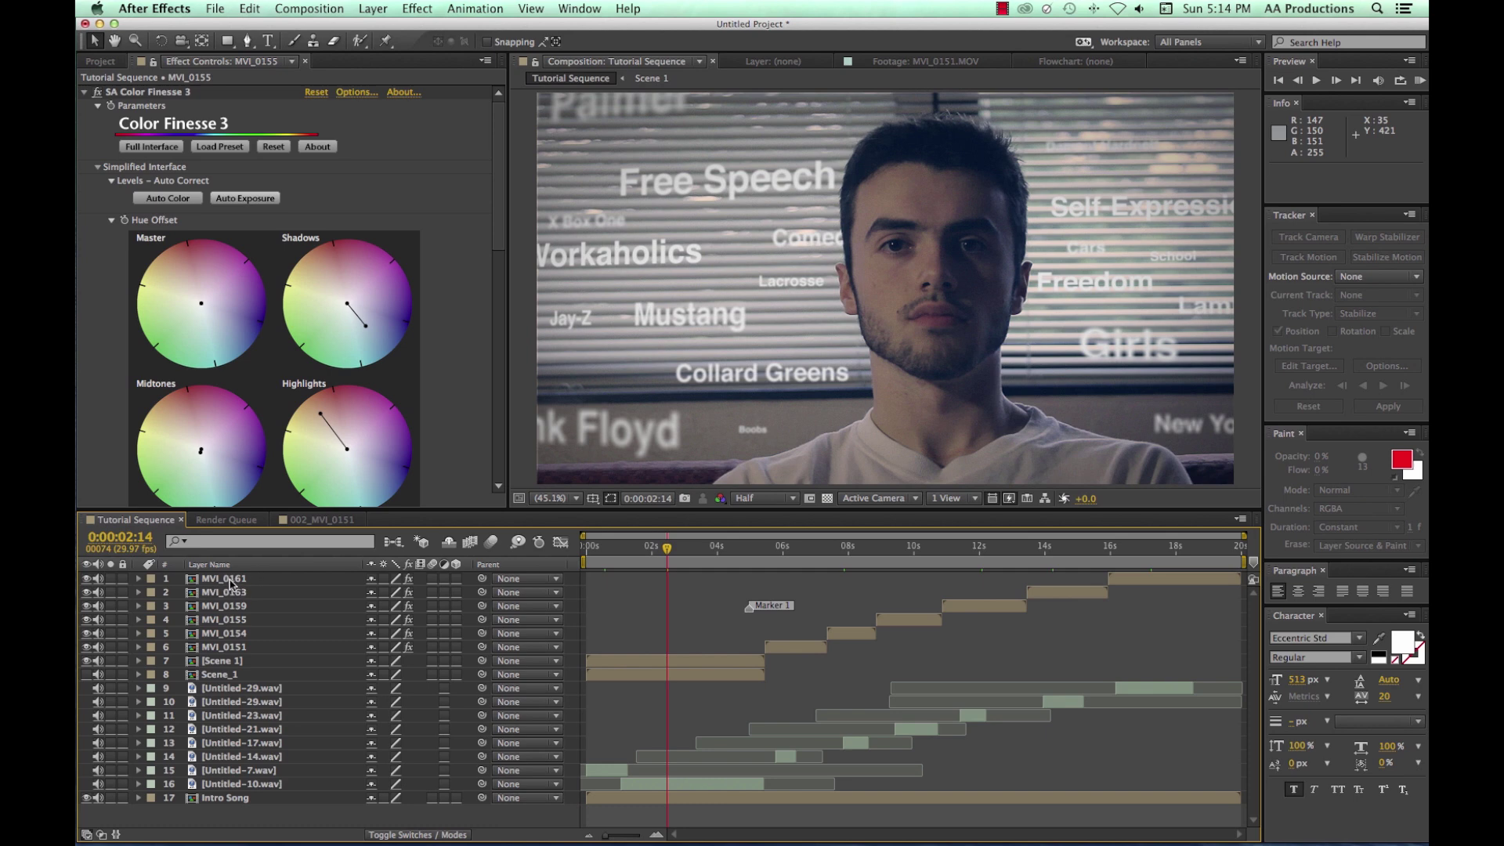
left_click(248, 566)
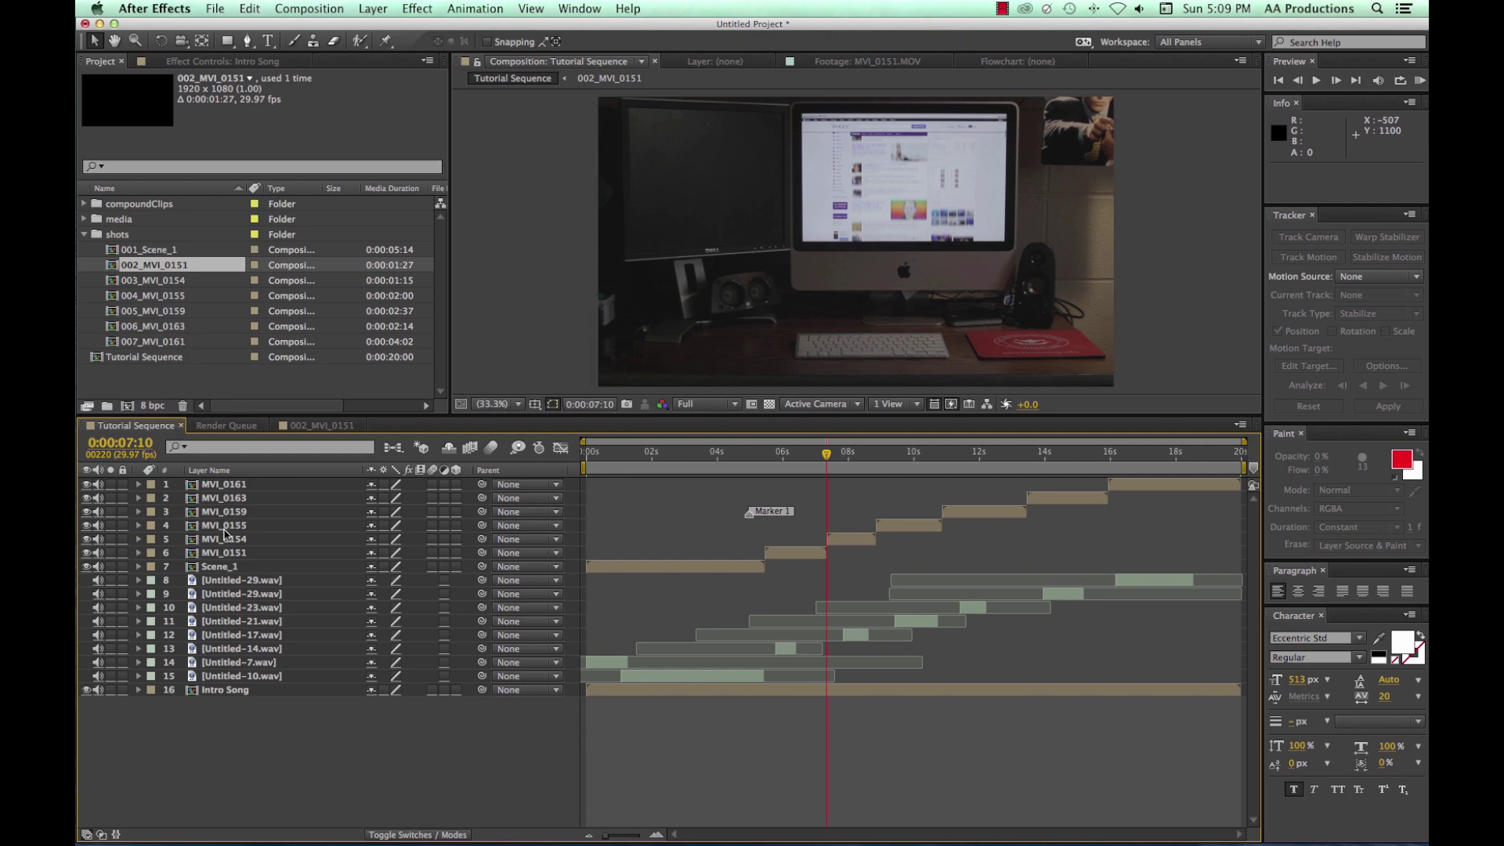
Step: Select the Scene_1 layer, move into its clip and enlarge the composition preview
left_click(224, 568)
left_click(601, 453)
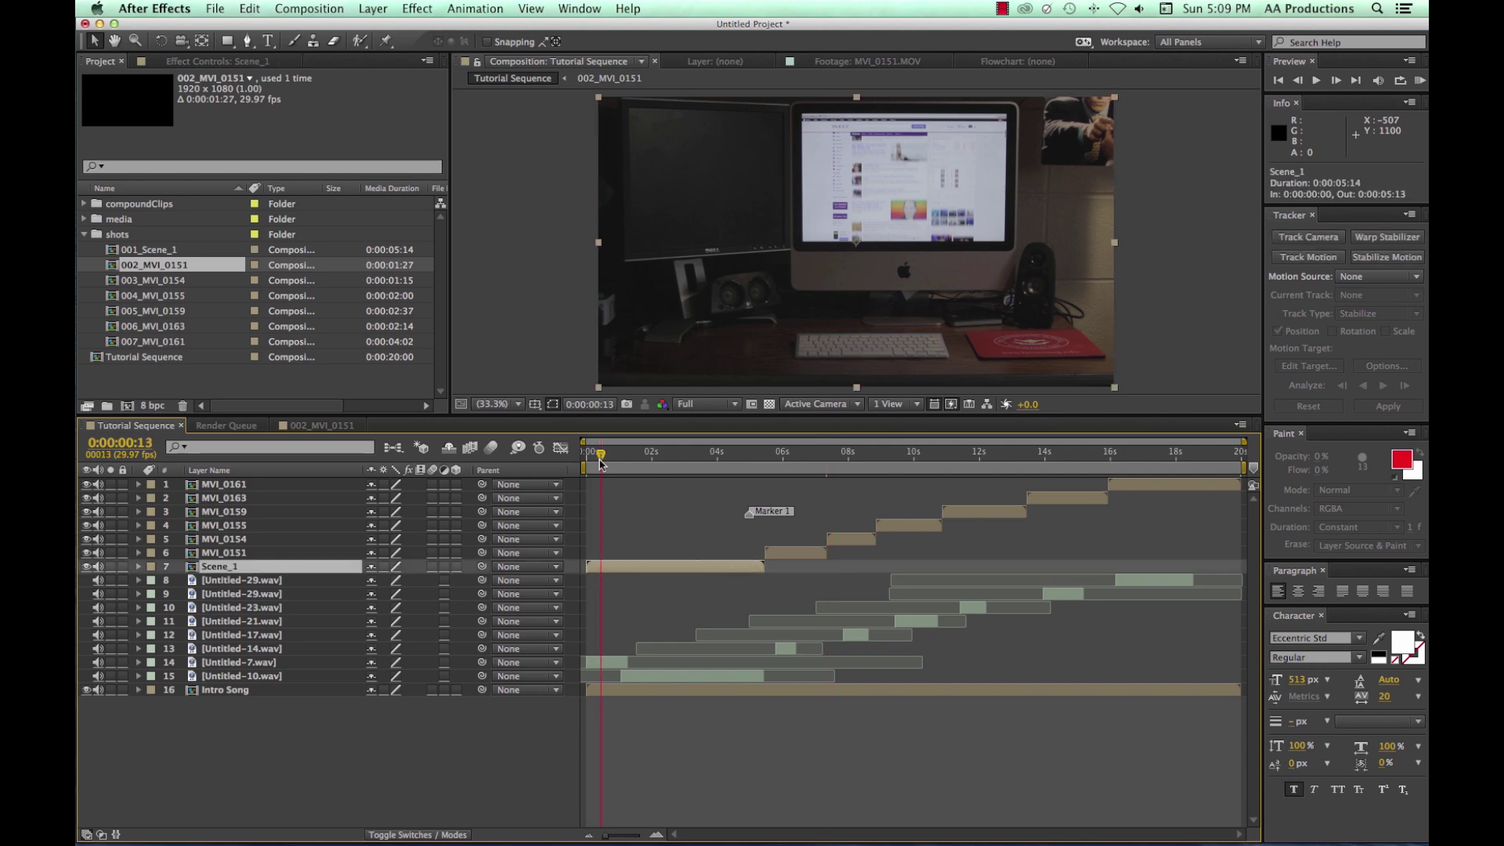
left_click_drag(605, 415, 609, 510)
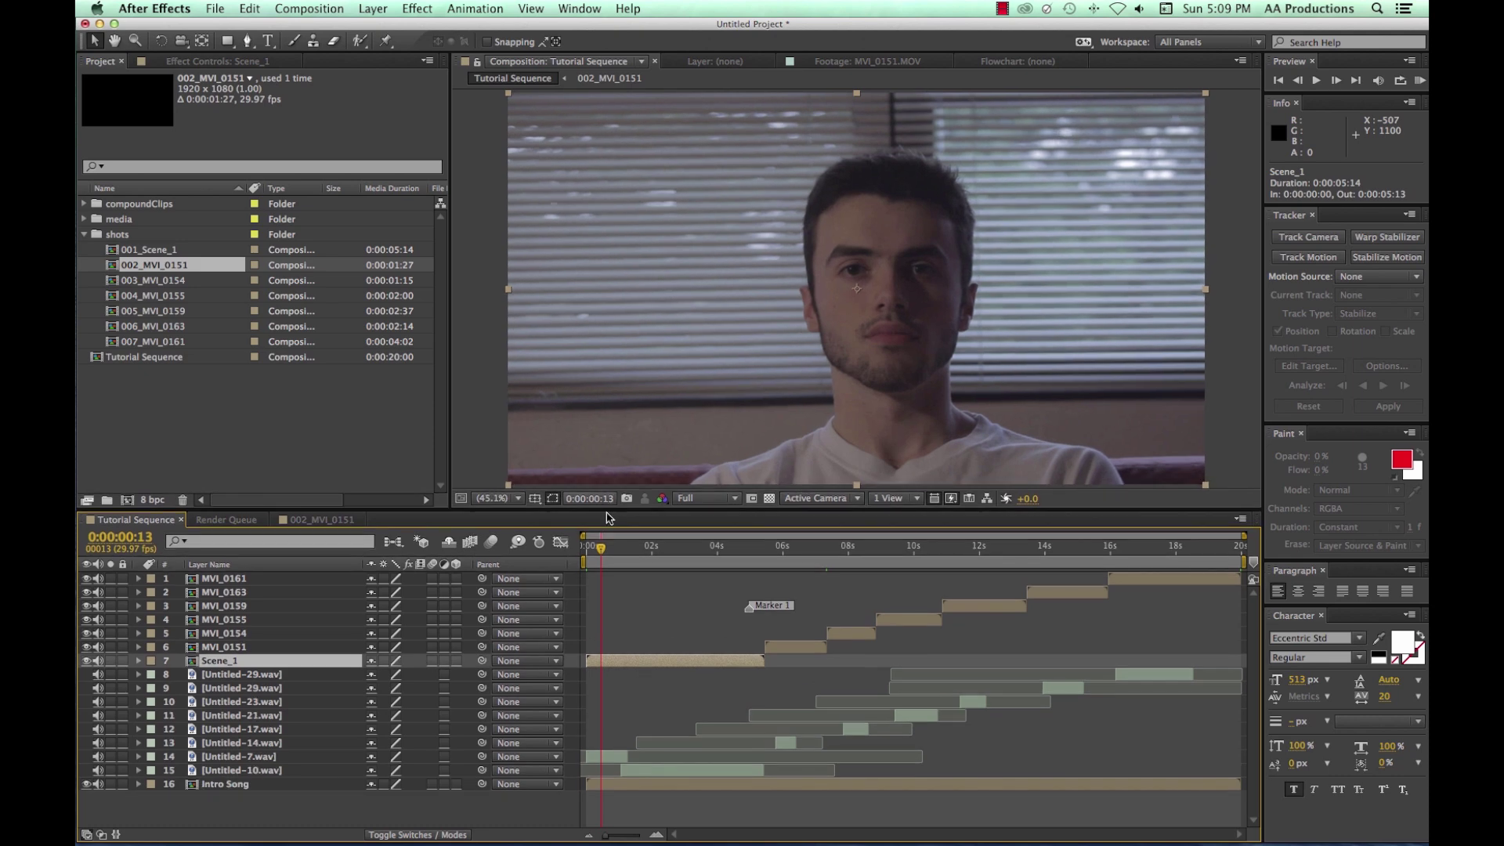
Step: Import Scene 1.aep from the NCAC folder on the VUE NOIRE STUDIOS drive
left_click(211, 8)
mouse_move(371, 201)
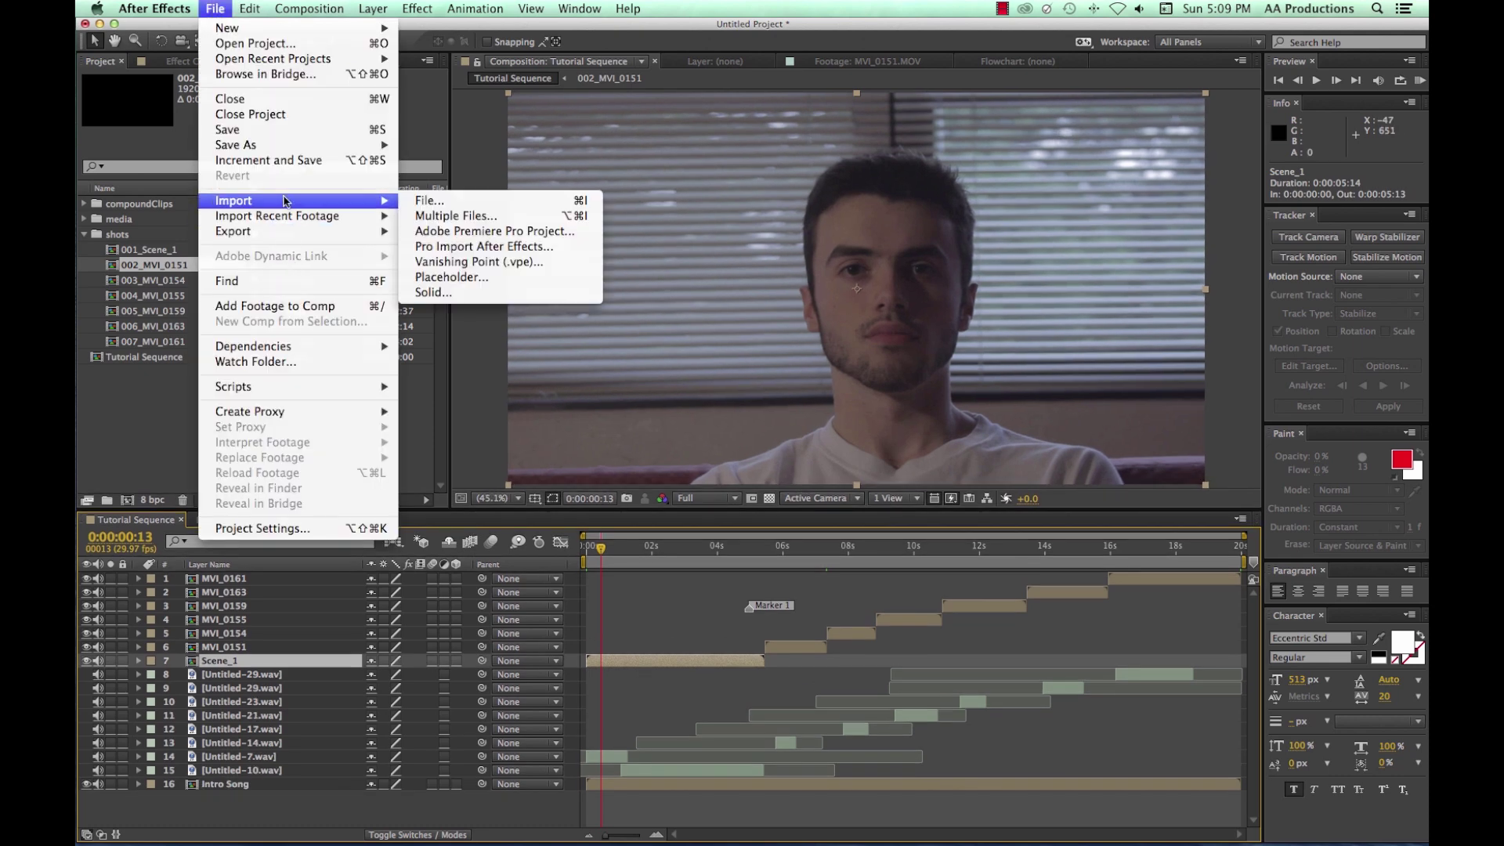
left_click(546, 203)
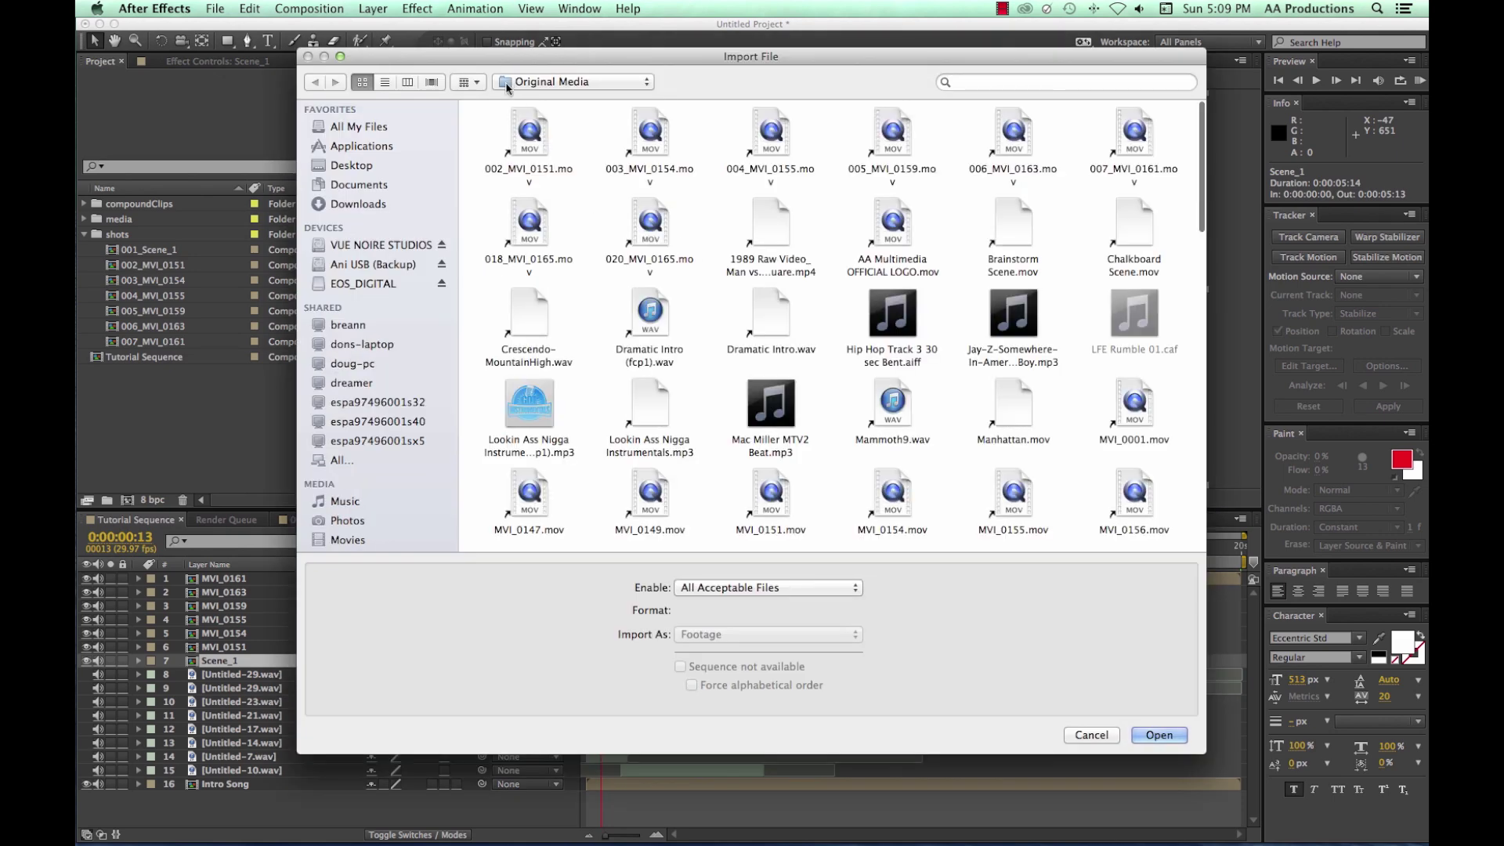
left_click(365, 247)
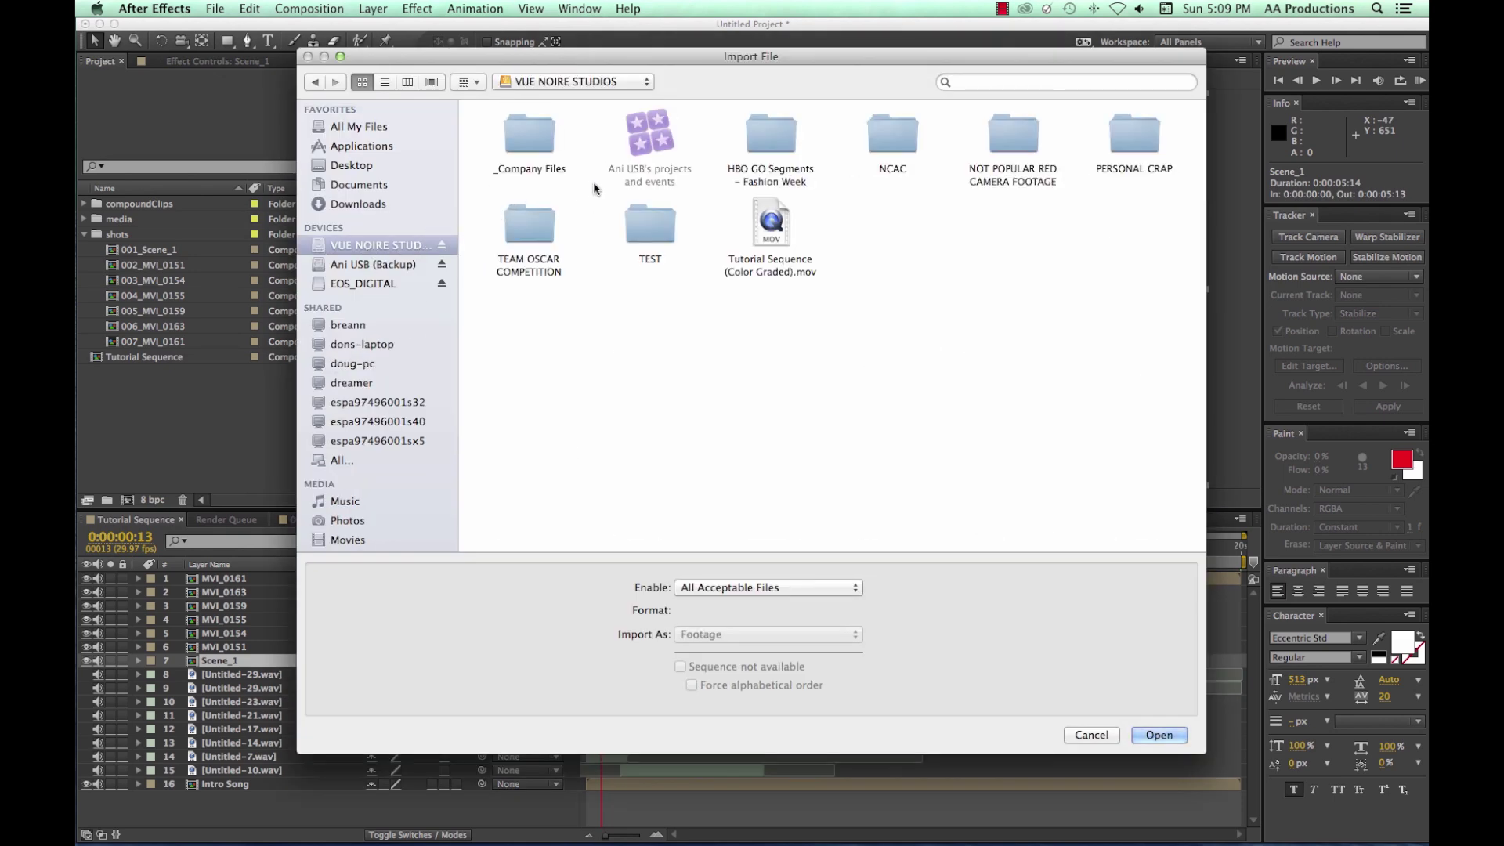
double_click(893, 141)
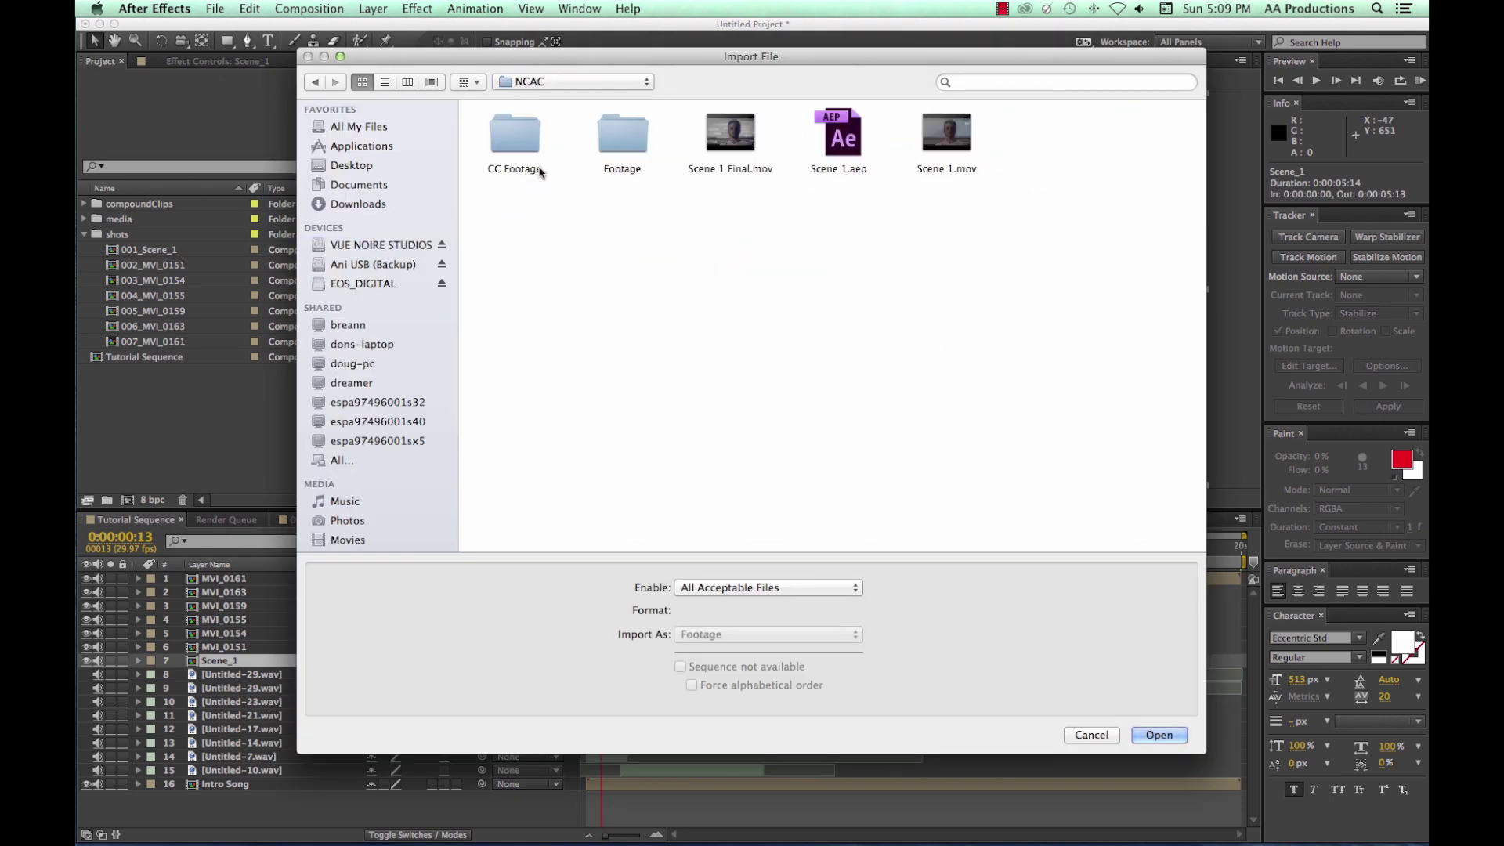
left_click(835, 153)
left_click(1155, 737)
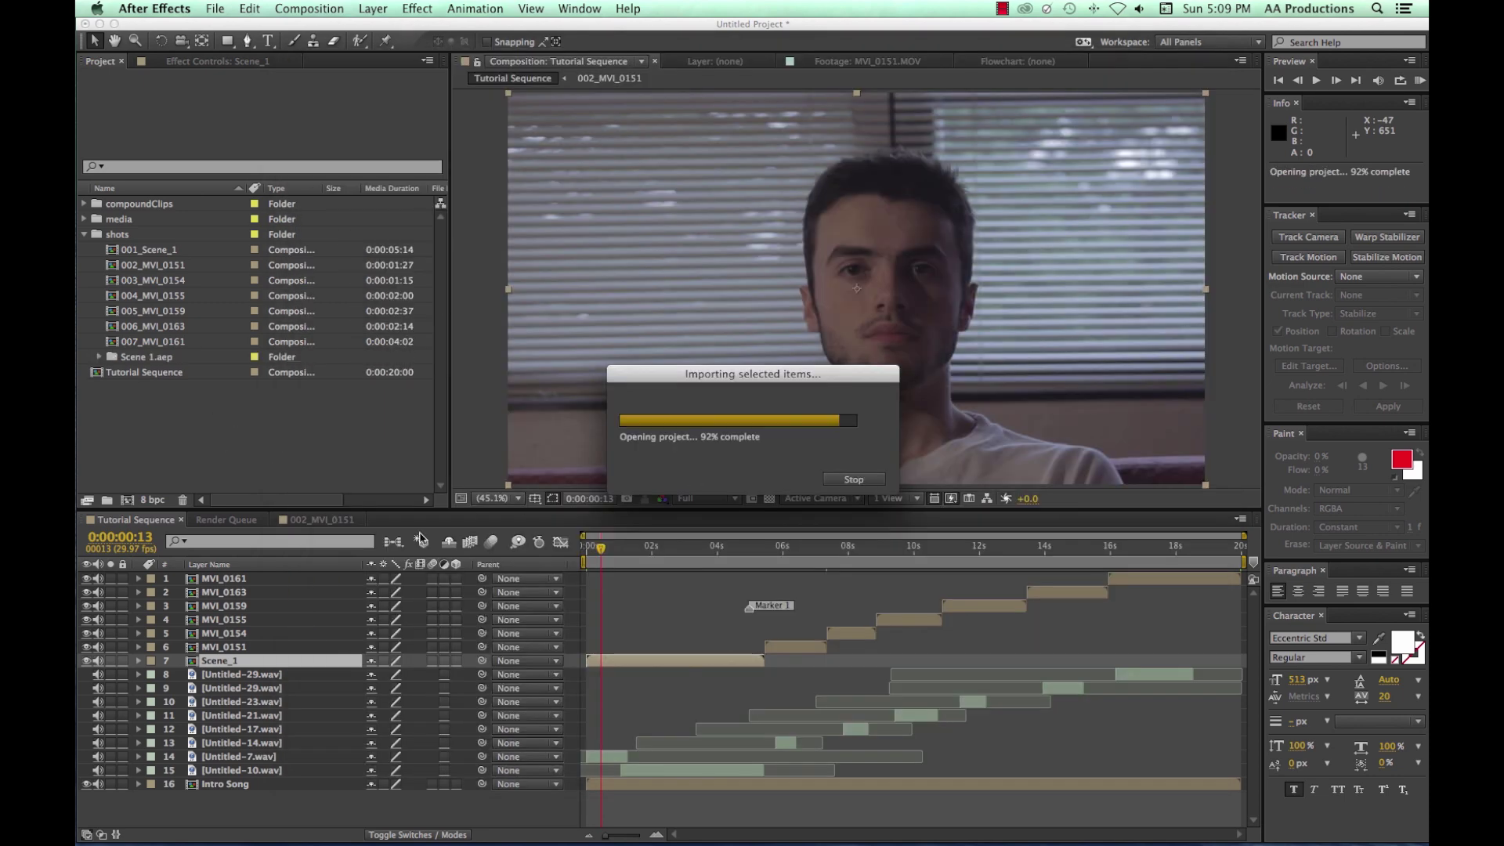
left_click(718, 319)
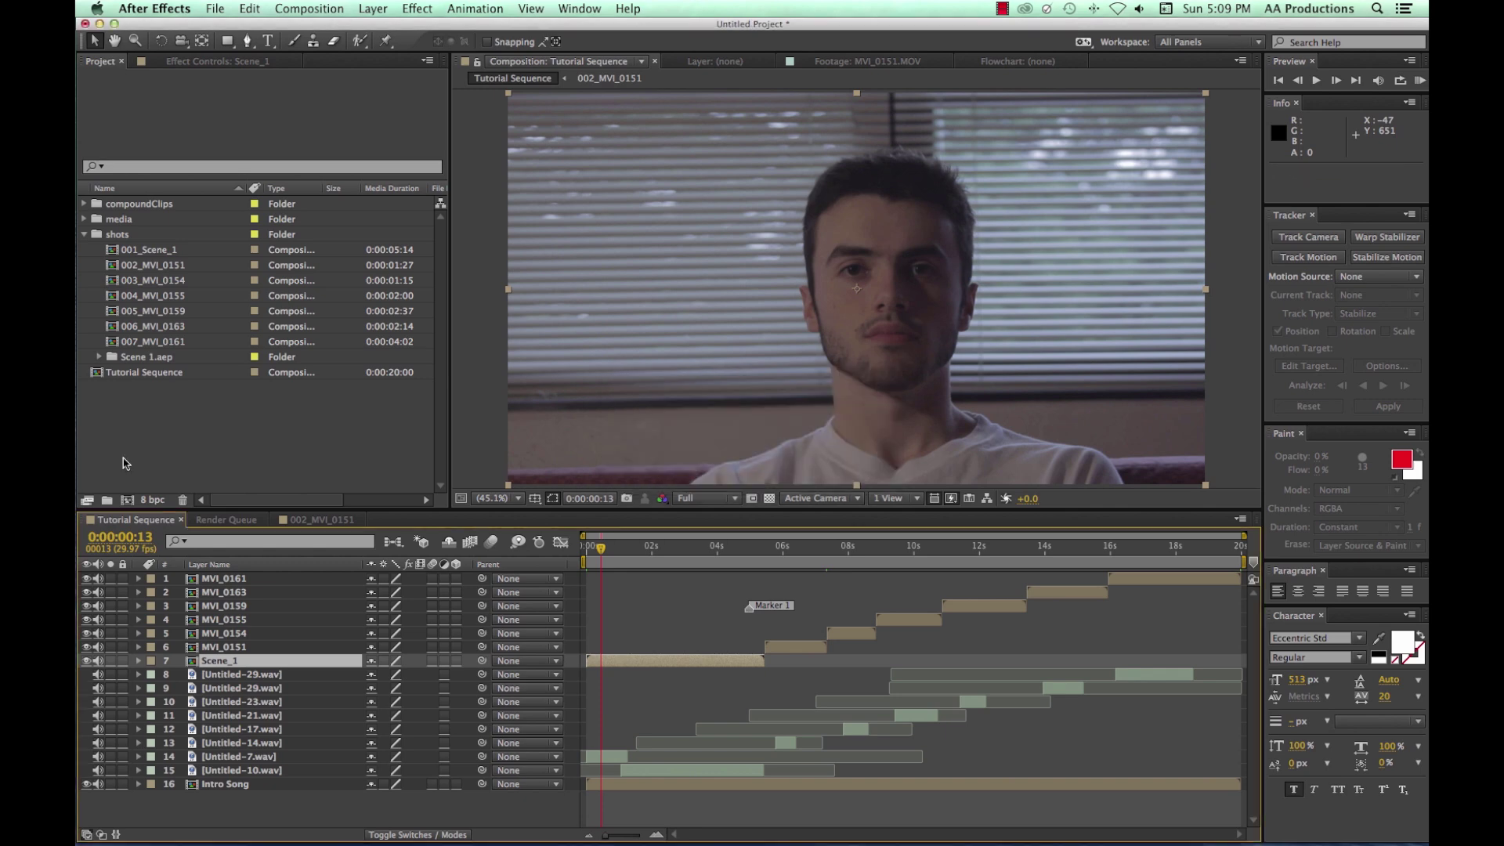
Step: Drag the rendered Scene 1 composition into the Tutorial Sequence above the Scene_1 layer
left_click(127, 255)
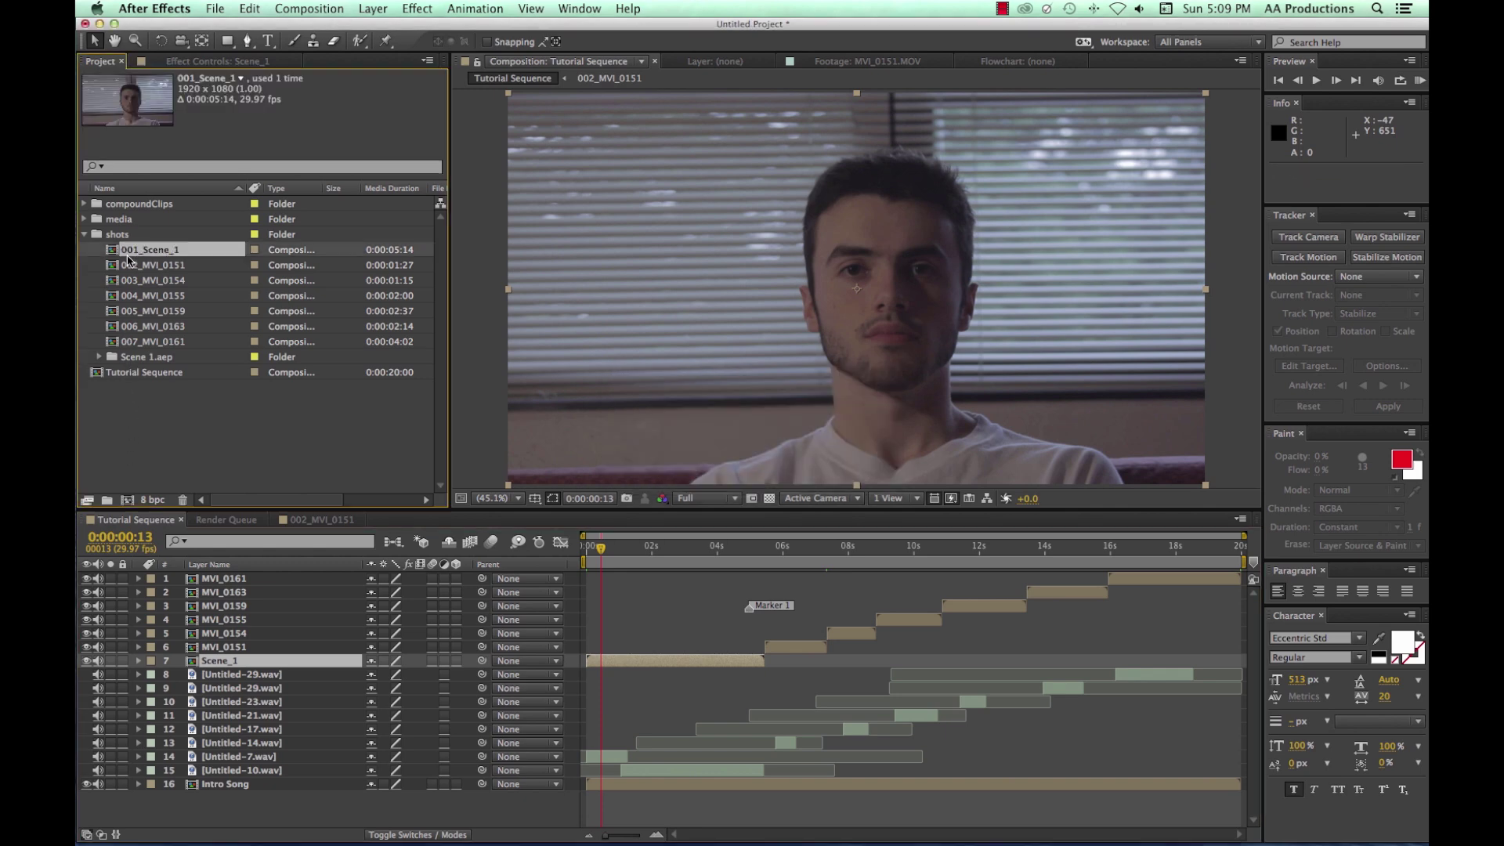
left_click(99, 358)
left_click_drag(151, 373, 193, 664)
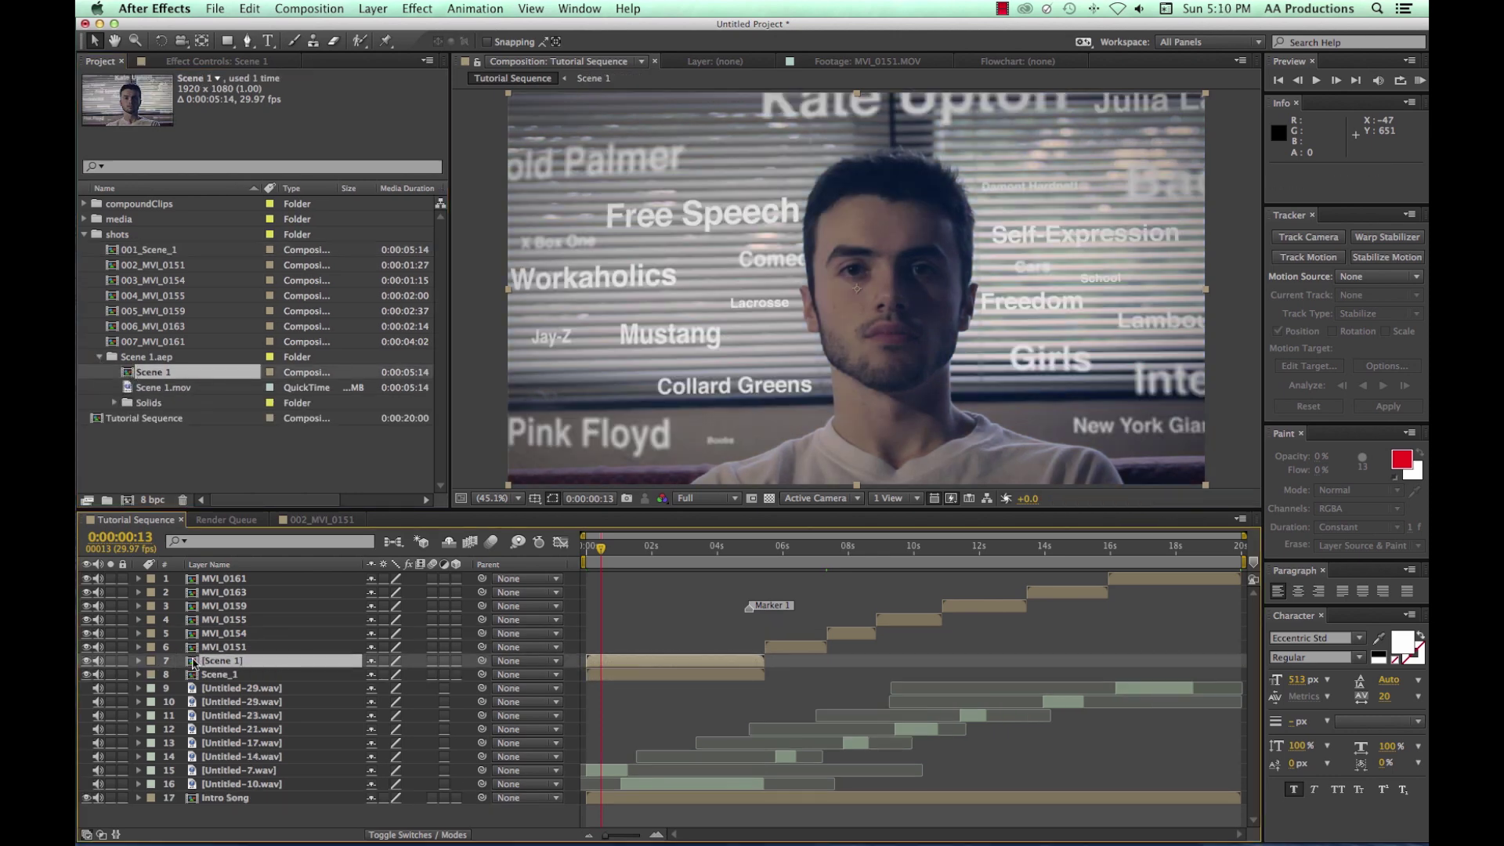
Step: Toggle the new Scene 1 layer off and on, then step through the sequence to 0:00:06:08
left_click(87, 662)
left_click(87, 662)
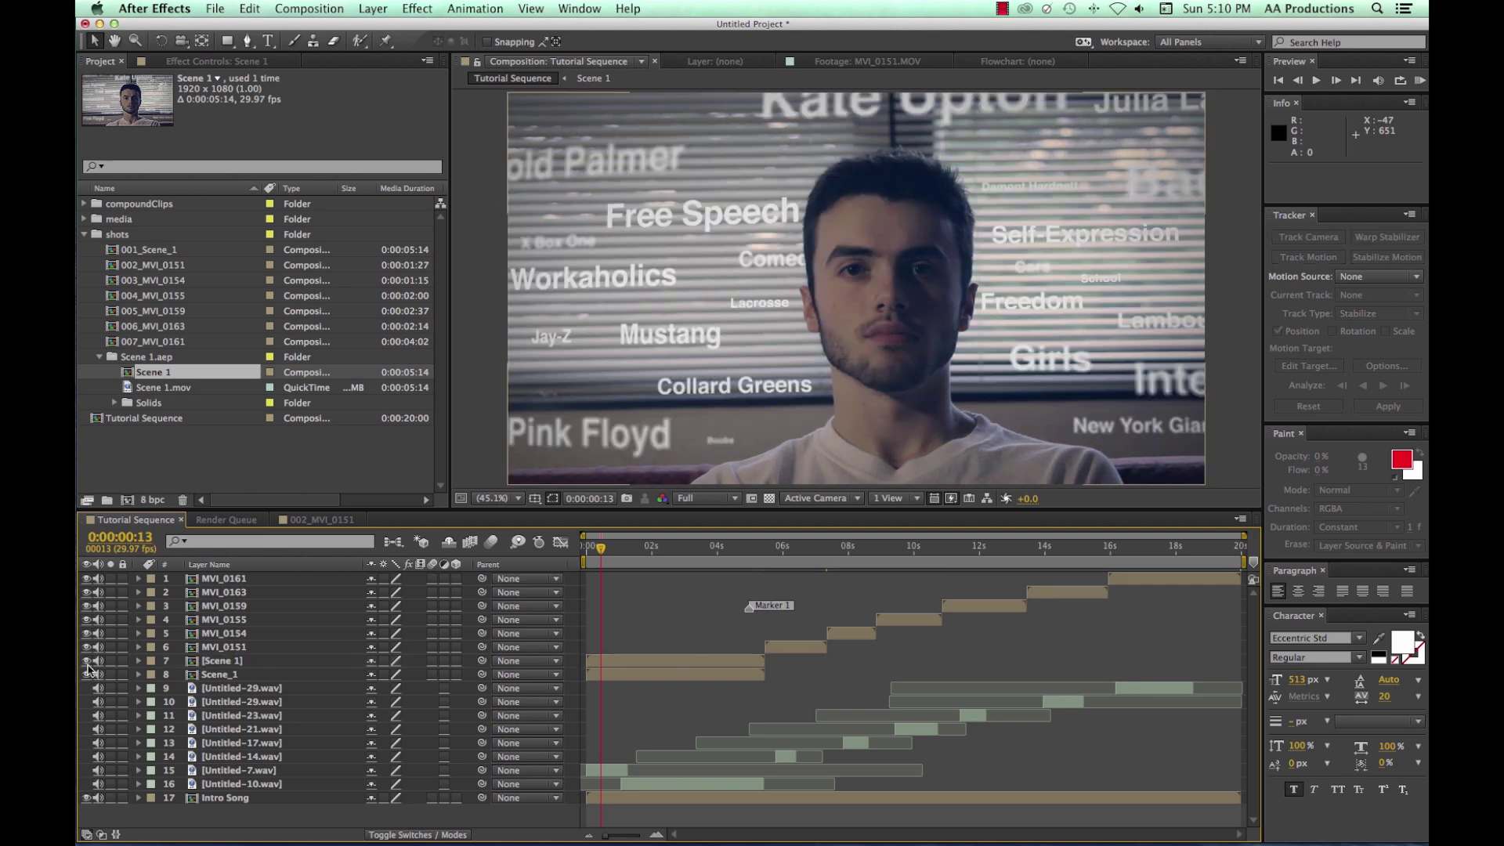
left_click_drag(604, 553, 627, 554)
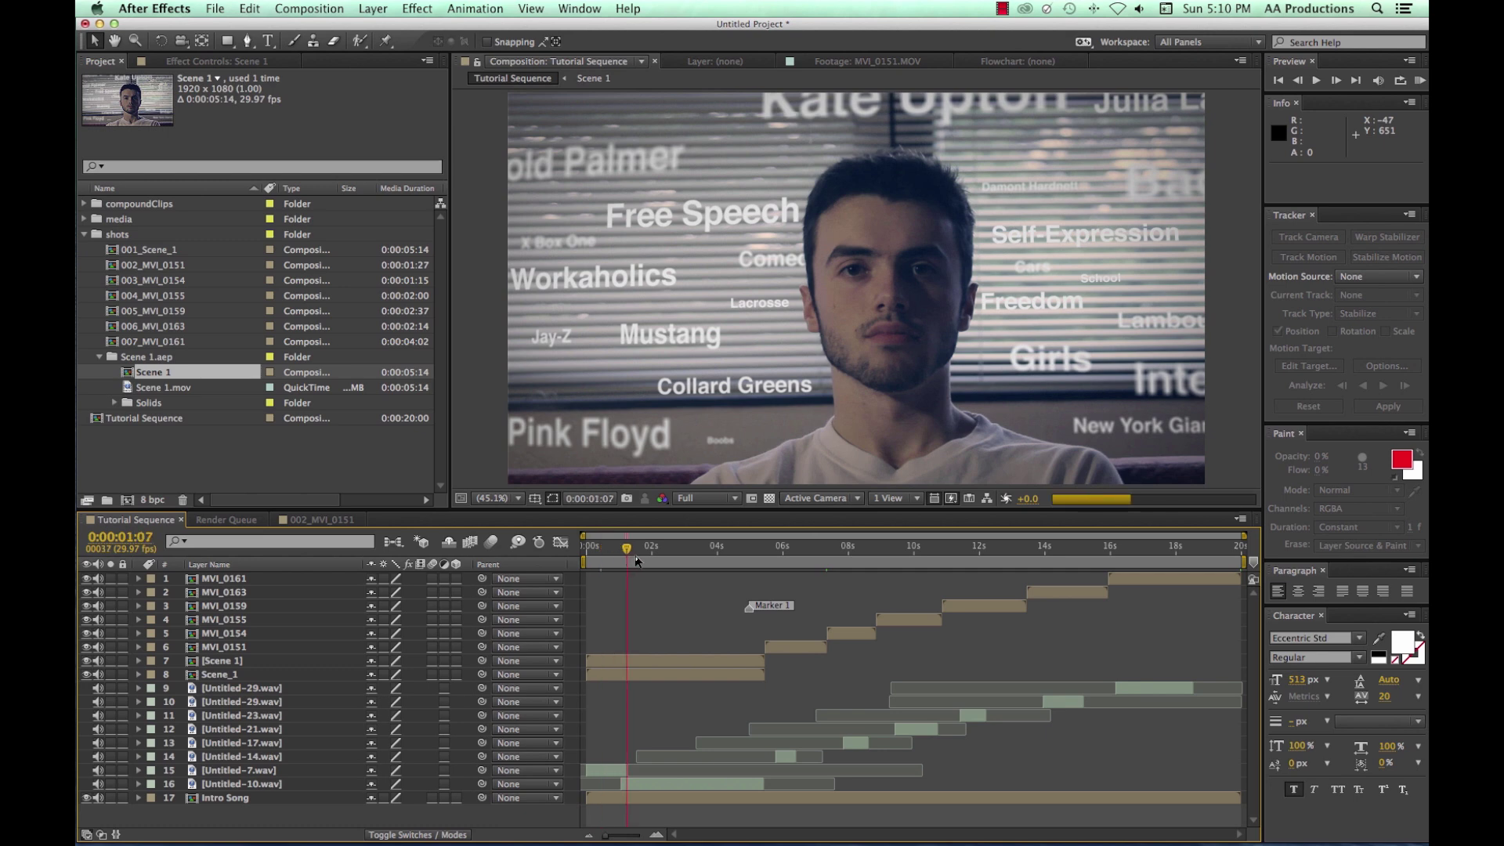
left_click(636, 557)
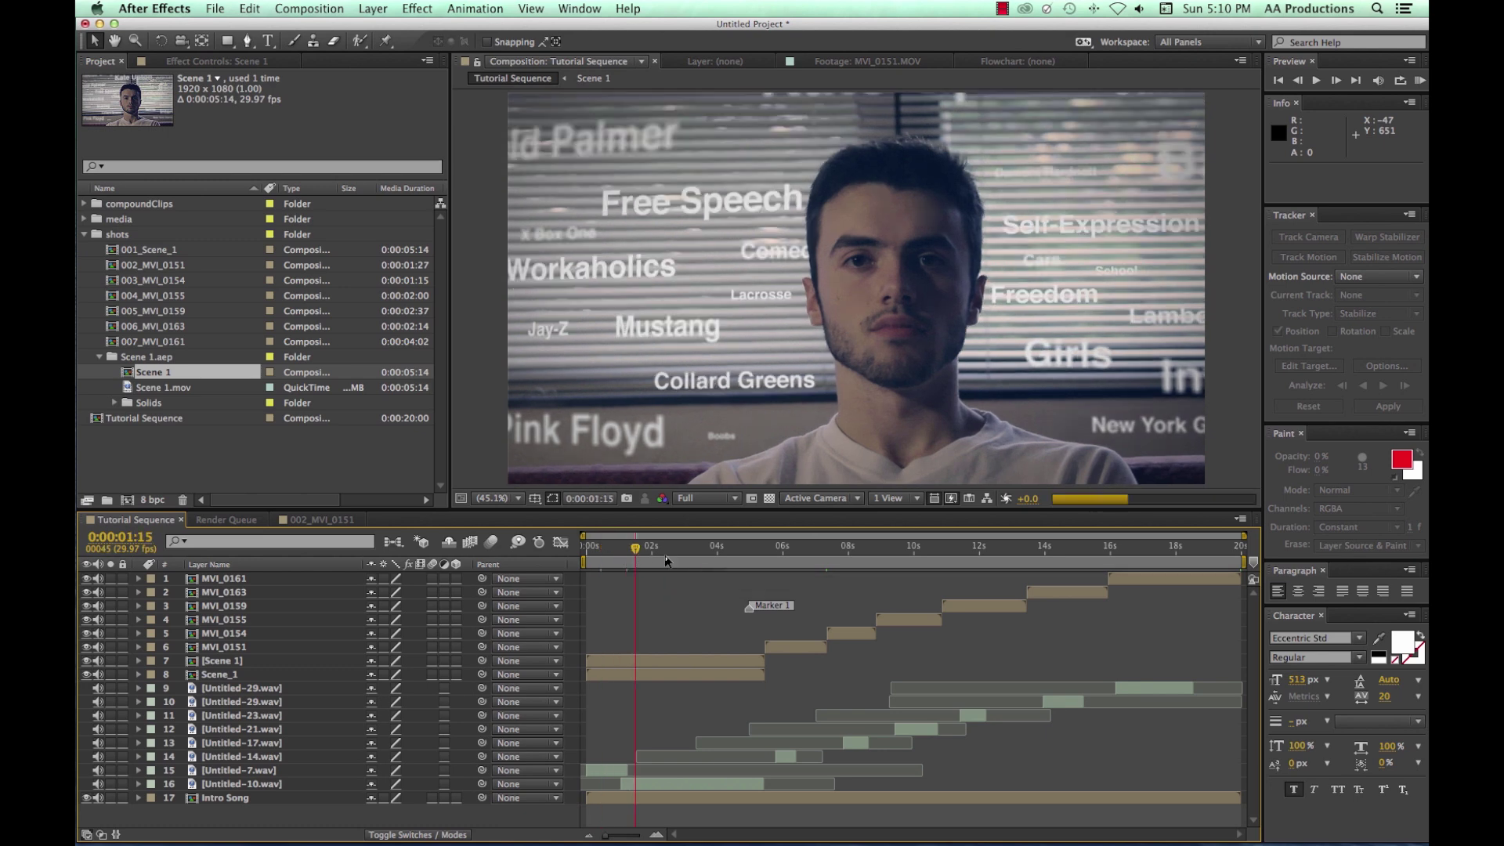
left_click(673, 557)
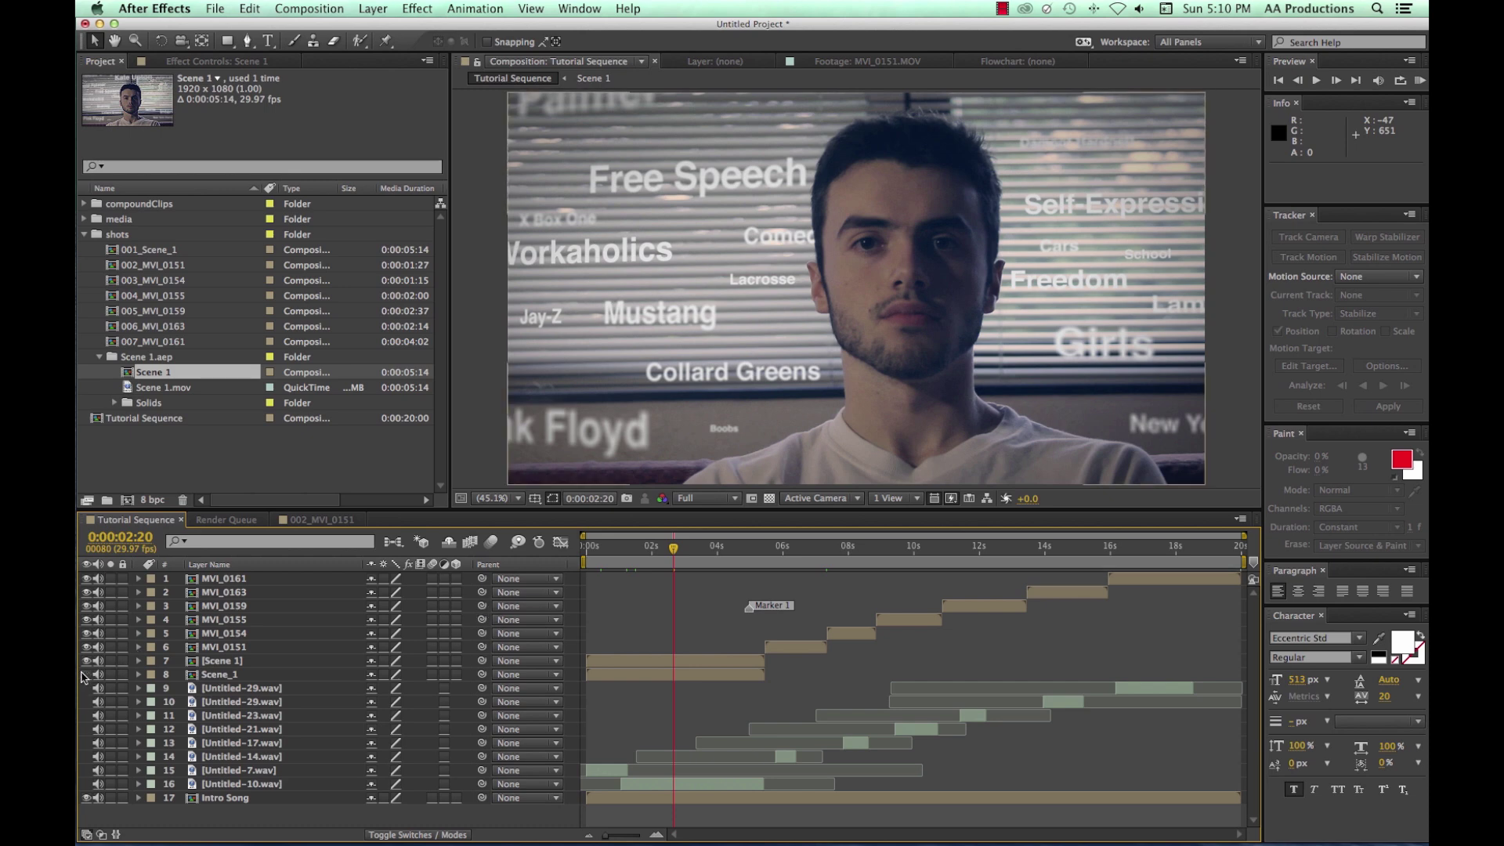
left_click(792, 552)
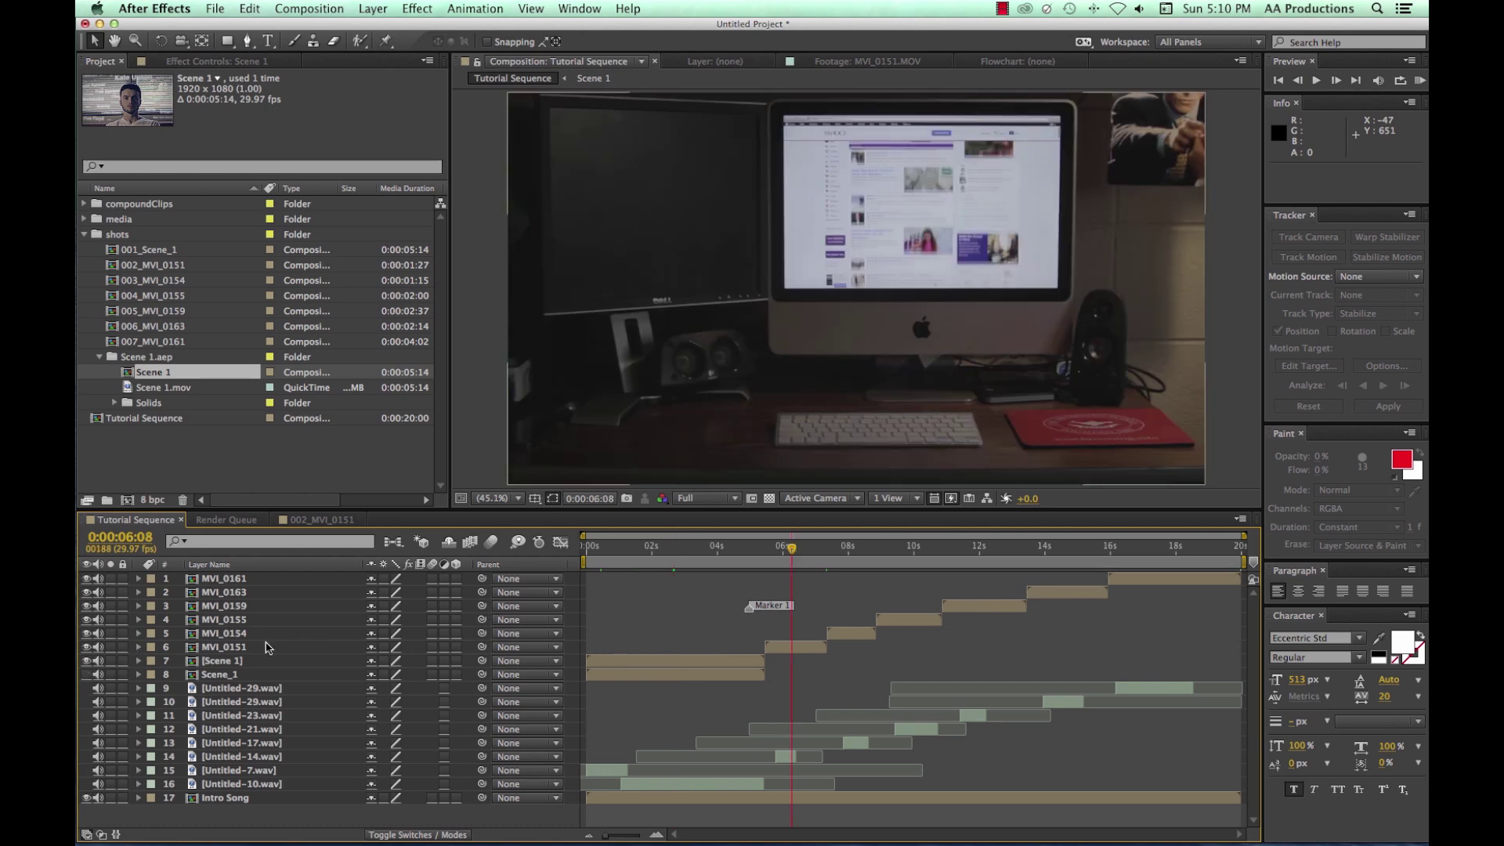
Step: Apply SA Color Finesse 3 to the MVI_0151 layer
left_click(255, 660)
left_click(255, 650)
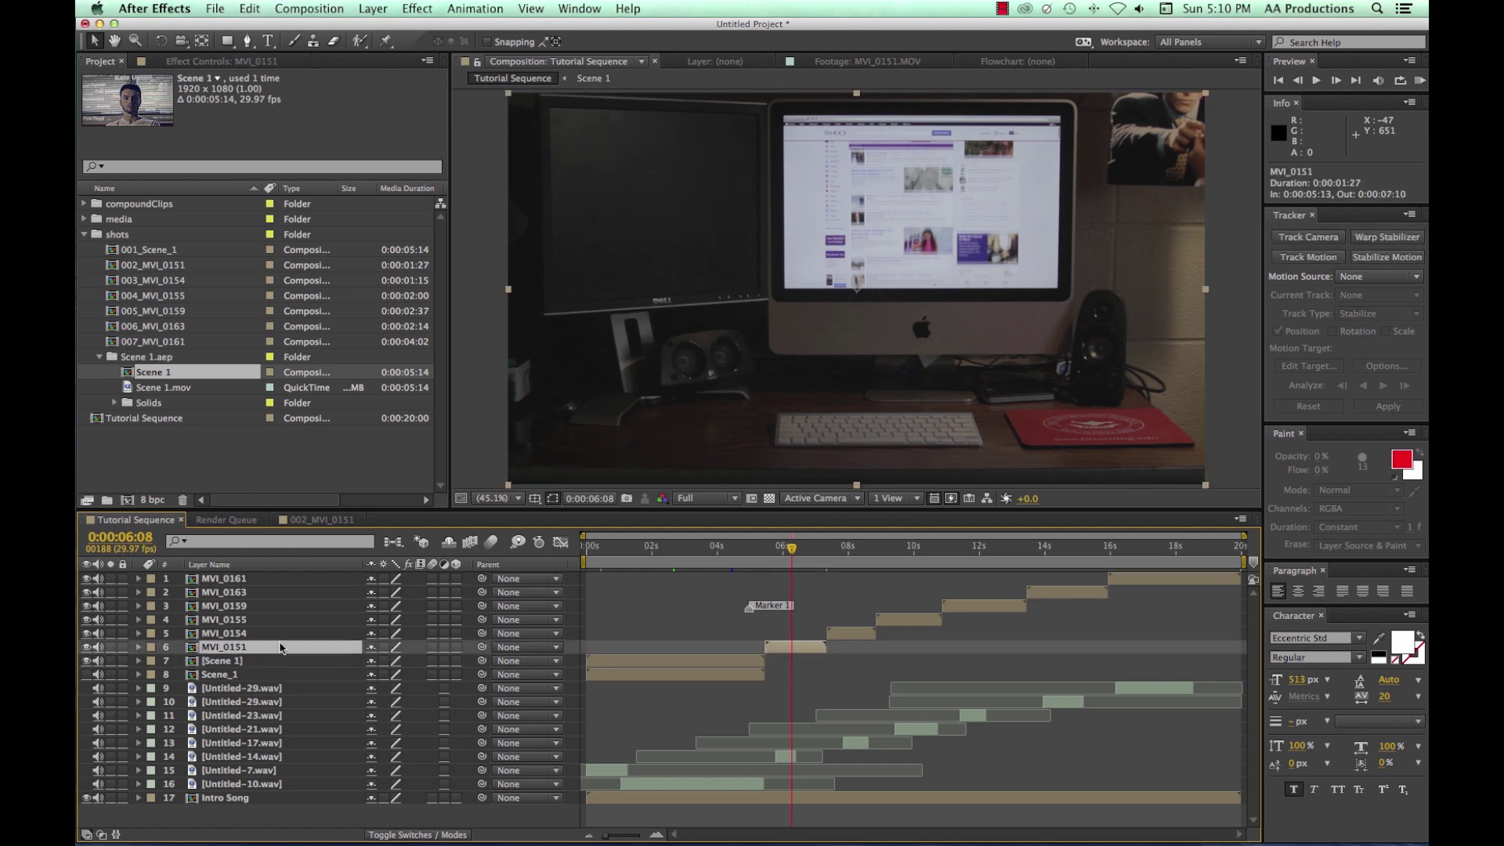
left_click(416, 9)
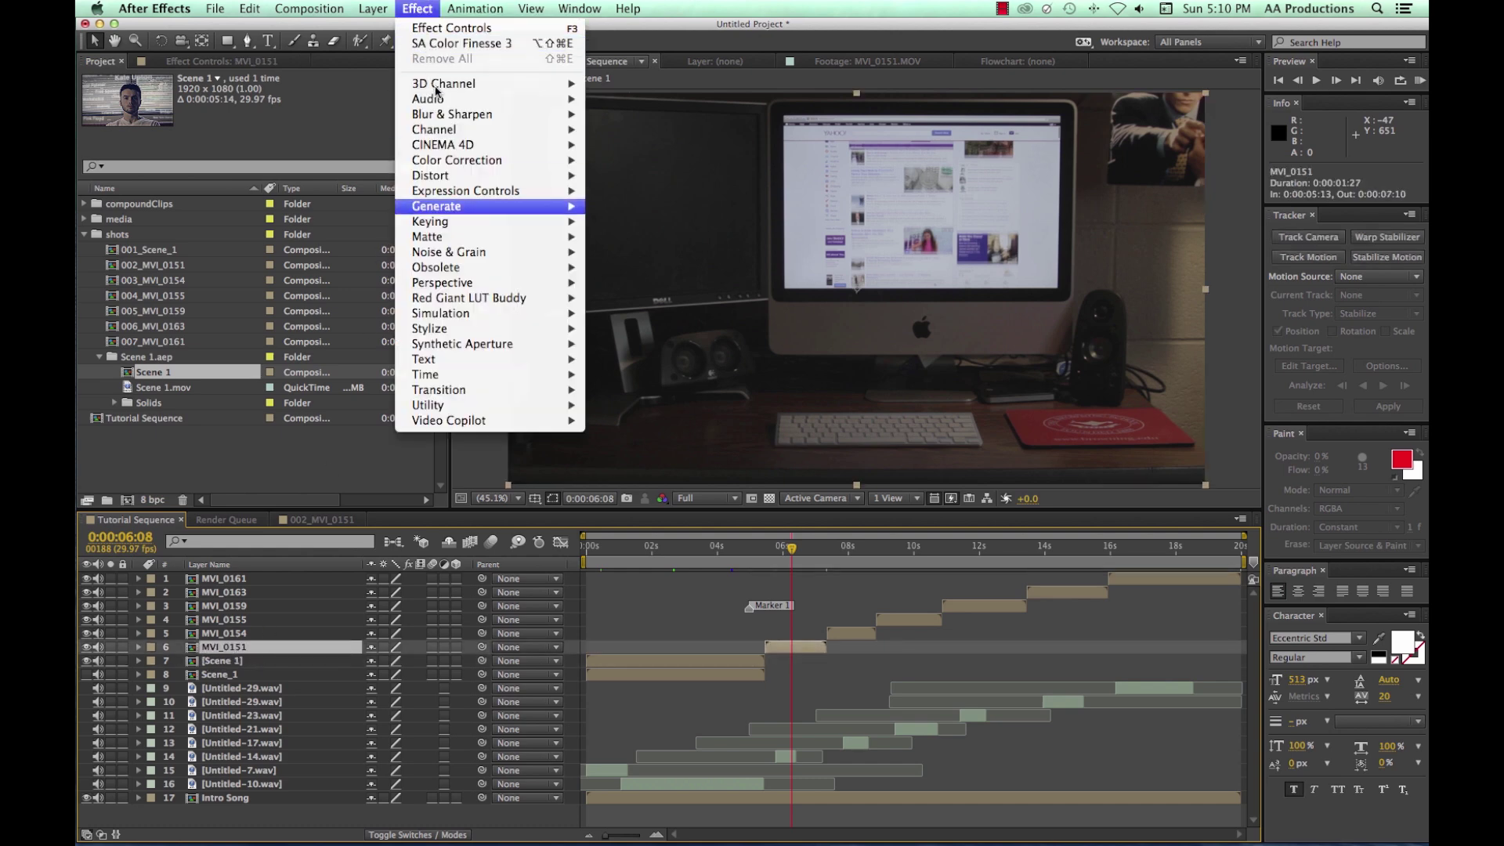
left_click(486, 44)
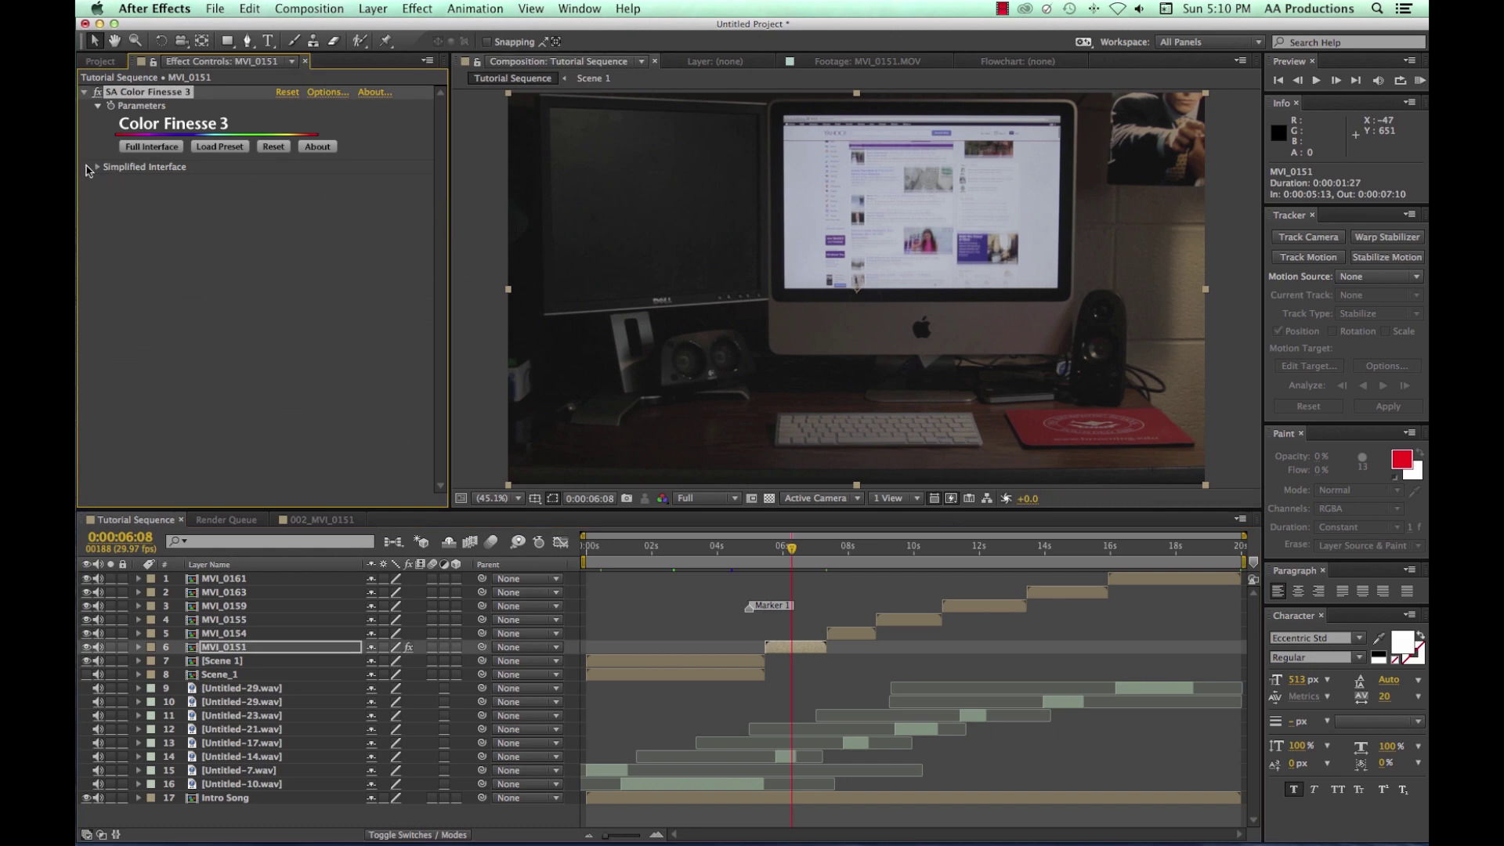
Step: In the Simplified Interface, shift the shadows hue toward blue and warm the highlights, then move to MVI_0154
left_click(92, 169)
scroll(274, 274, "down", 2)
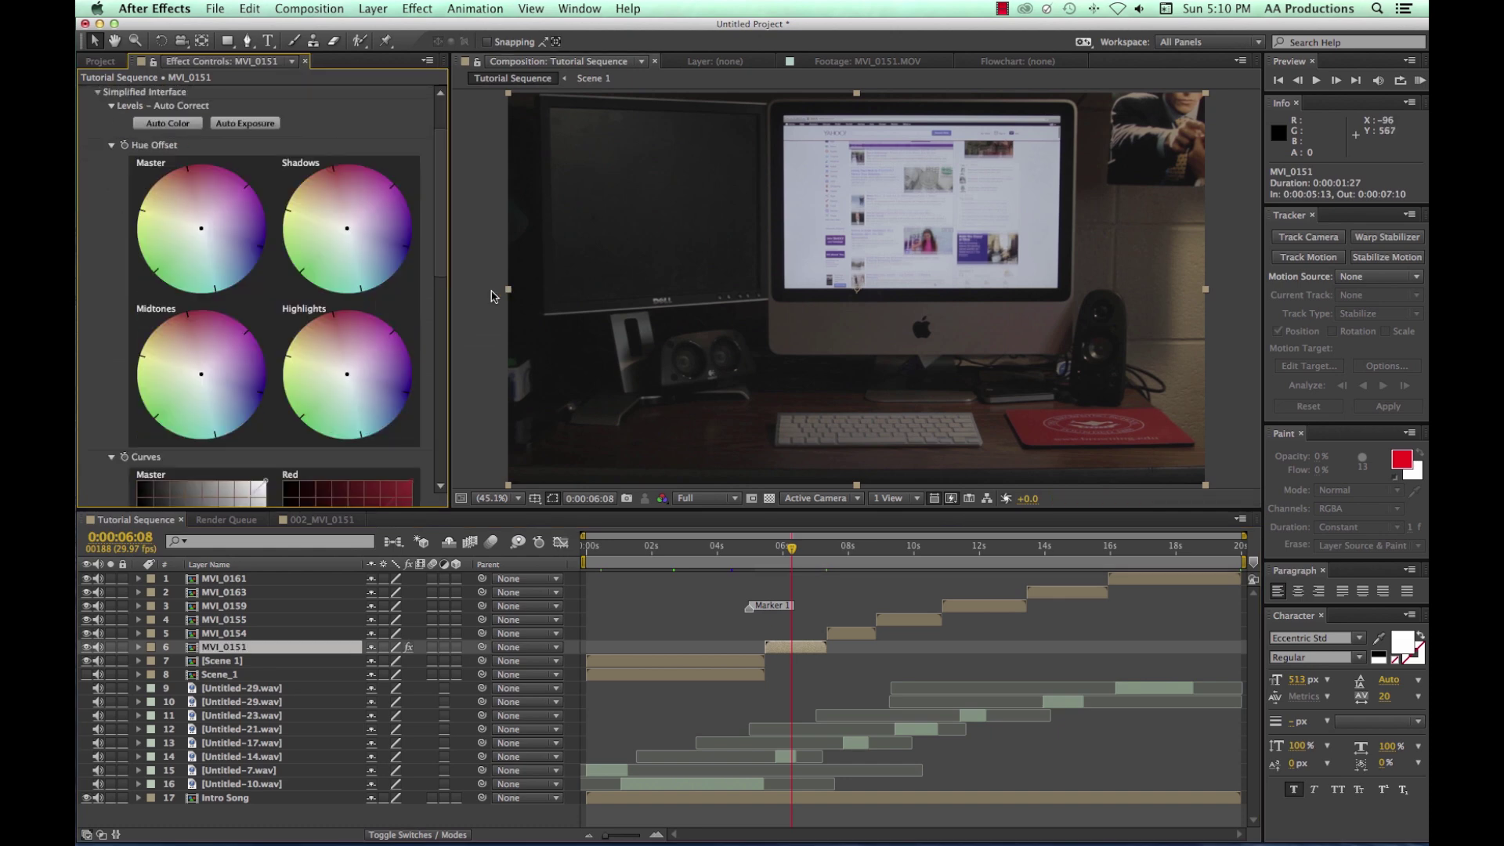
left_click_drag(450, 317, 508, 317)
scroll(319, 449, "down", 8)
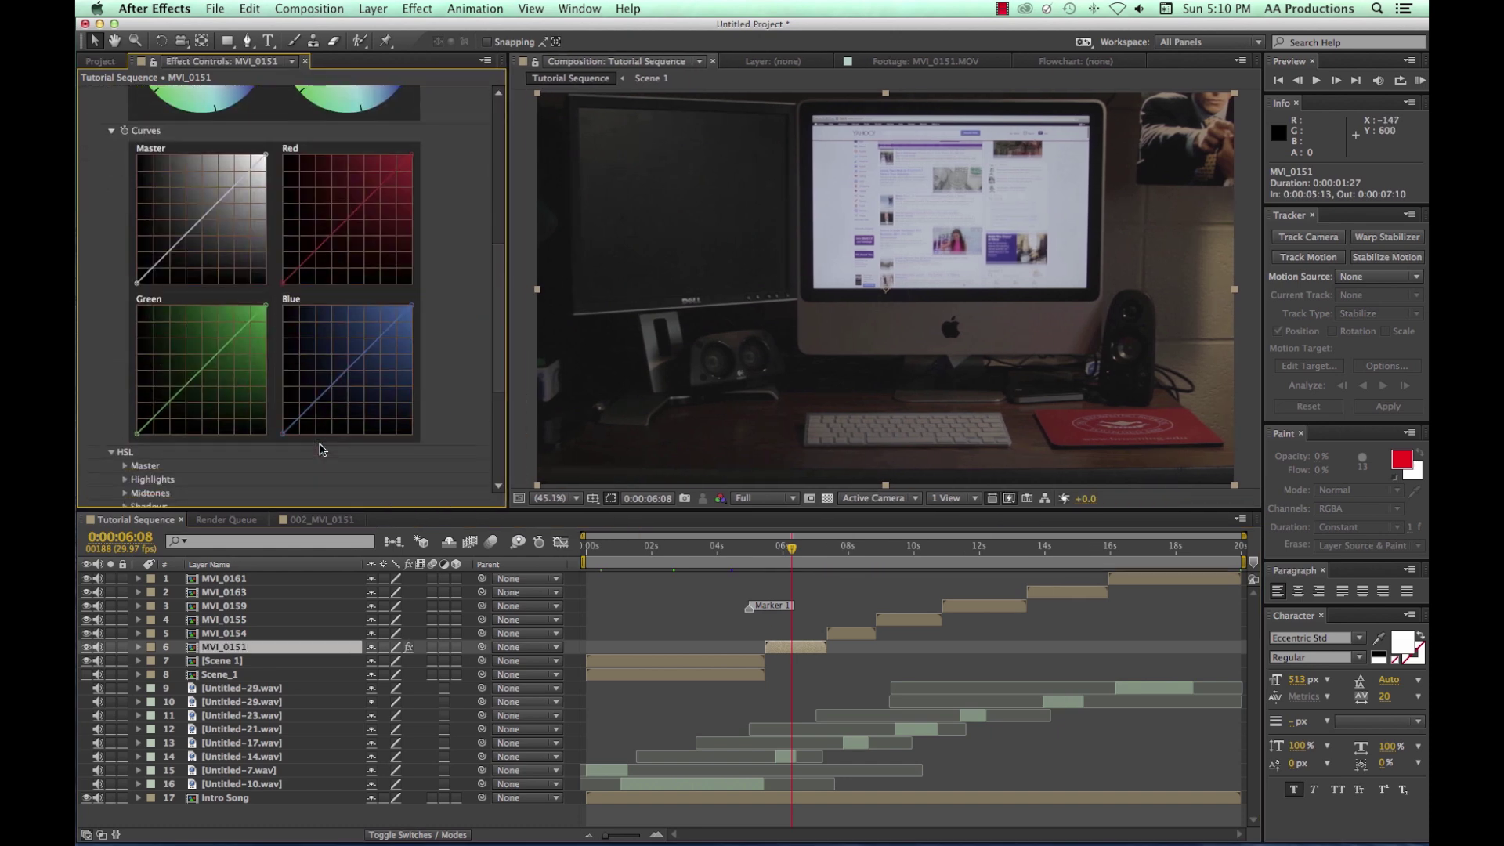
left_click(149, 268)
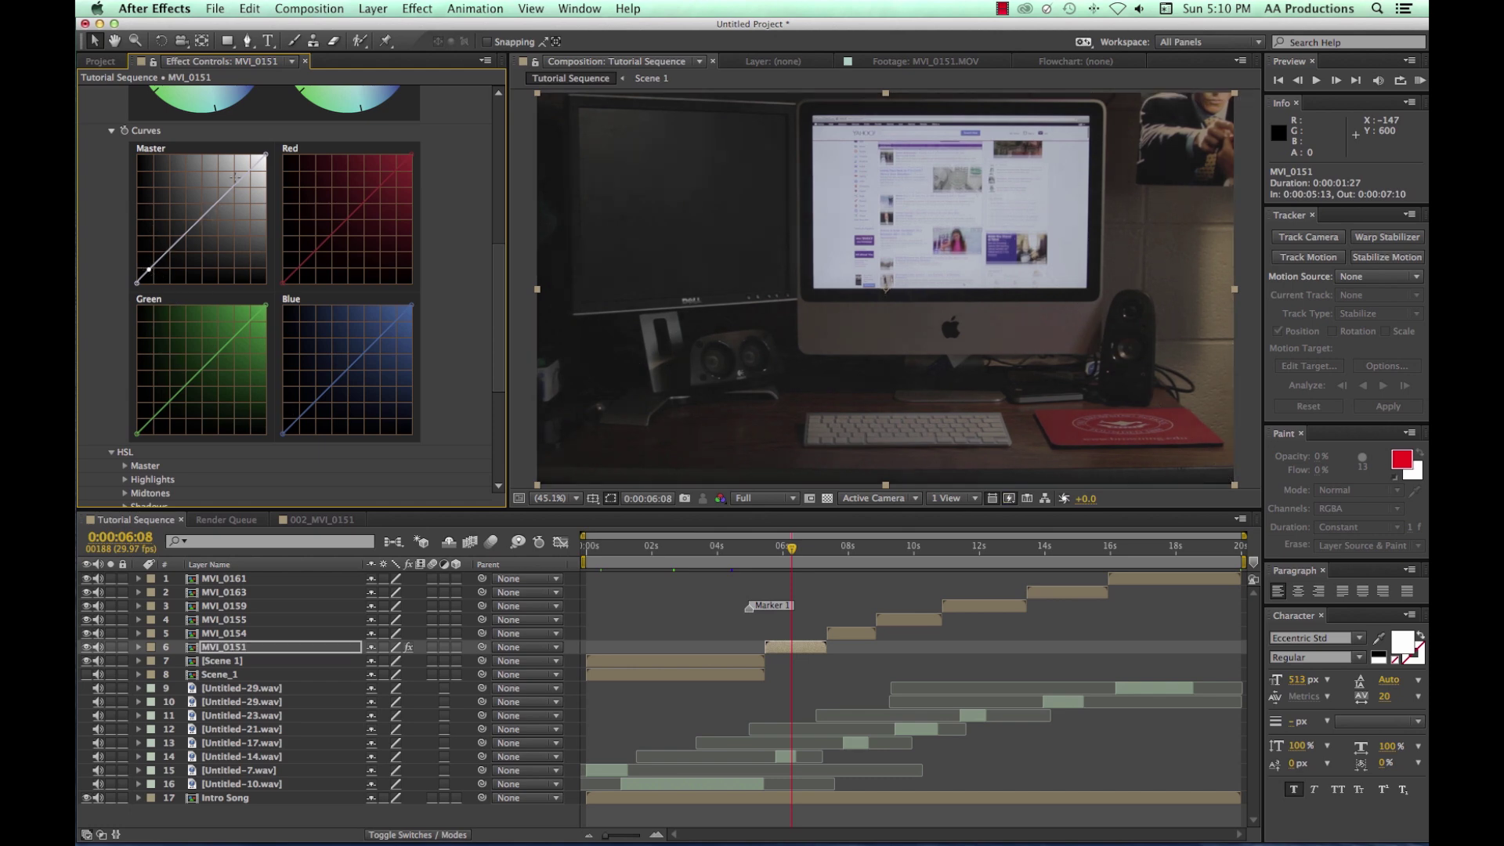
scroll(235, 173, "up", 5)
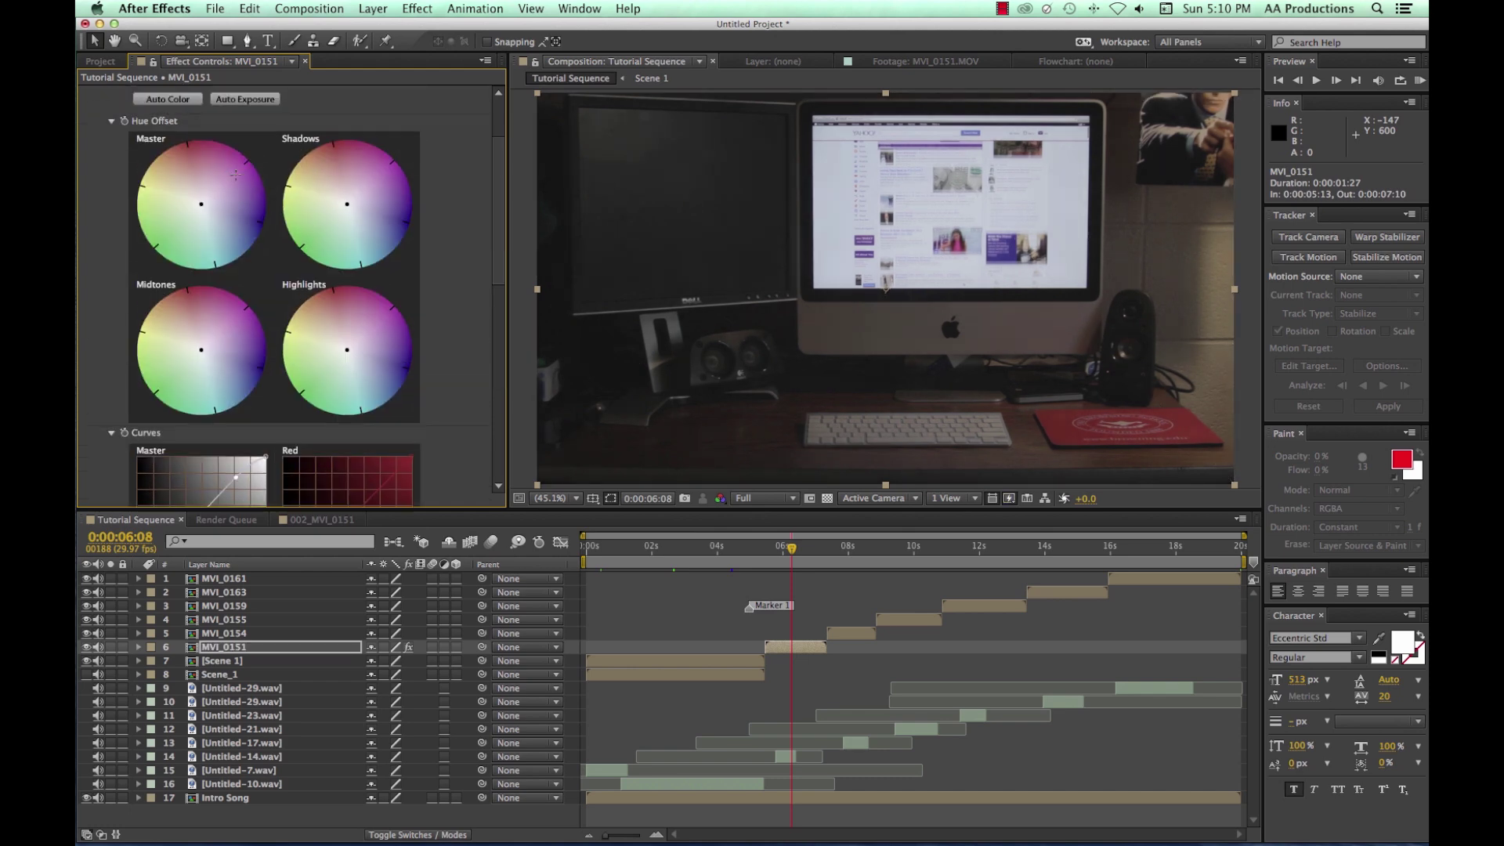
scroll(235, 174, "up", 1)
left_click_drag(357, 211, 363, 232)
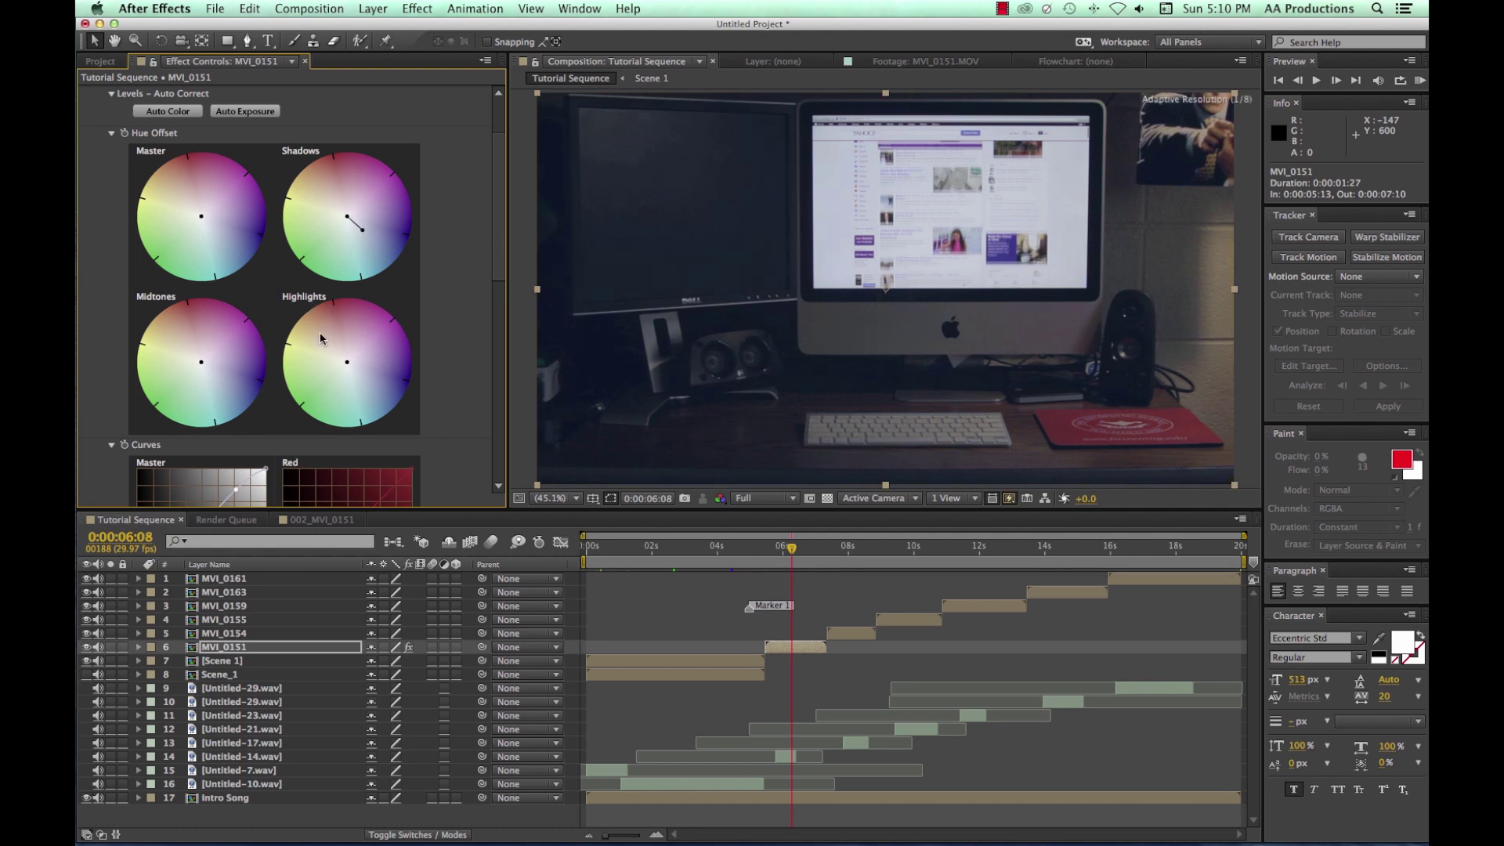
left_click_drag(323, 335, 311, 317)
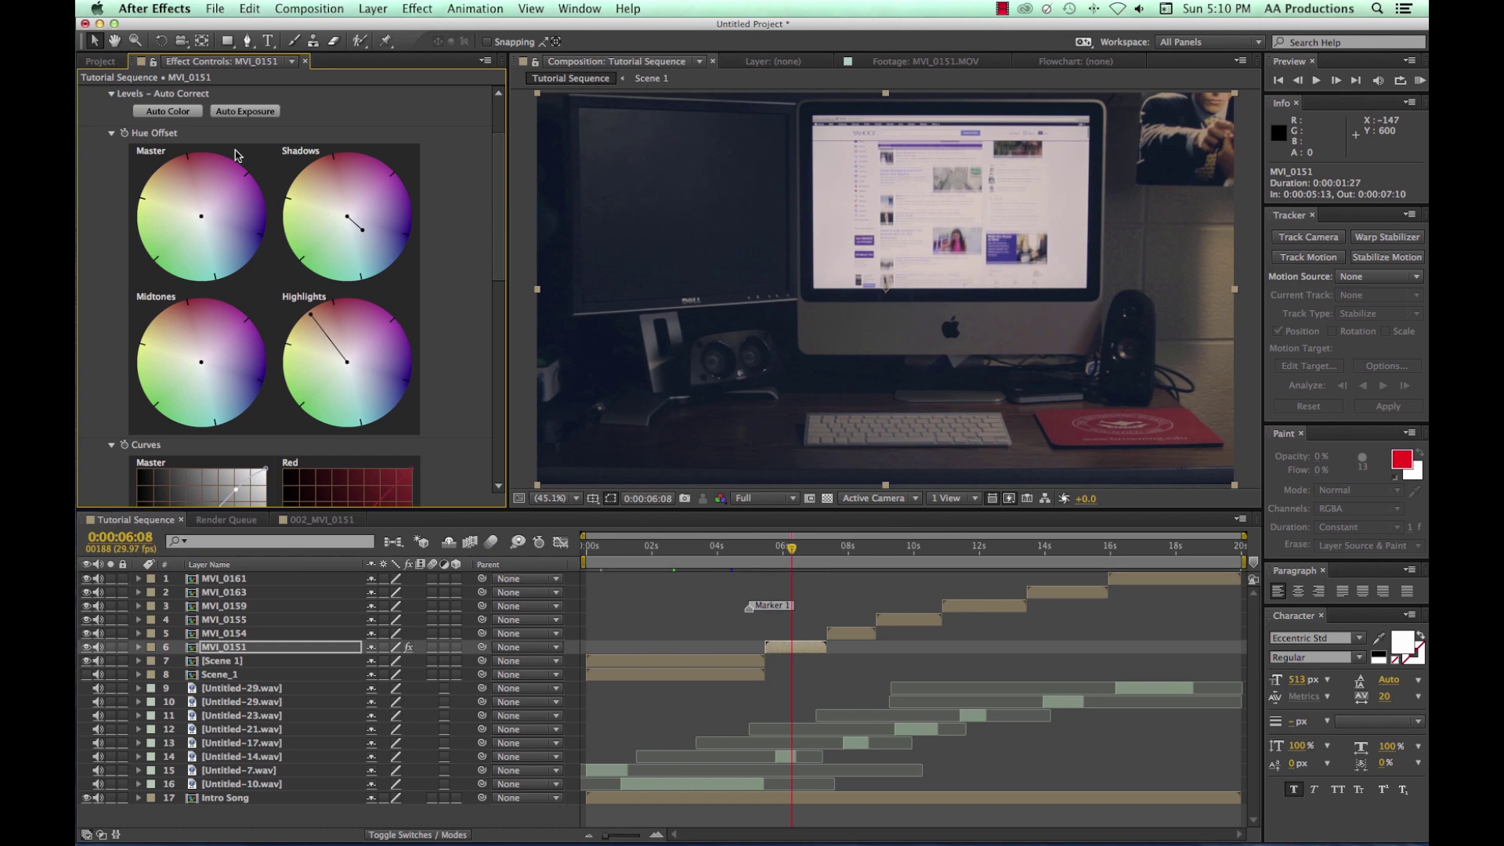
scroll(230, 151, "up", 3)
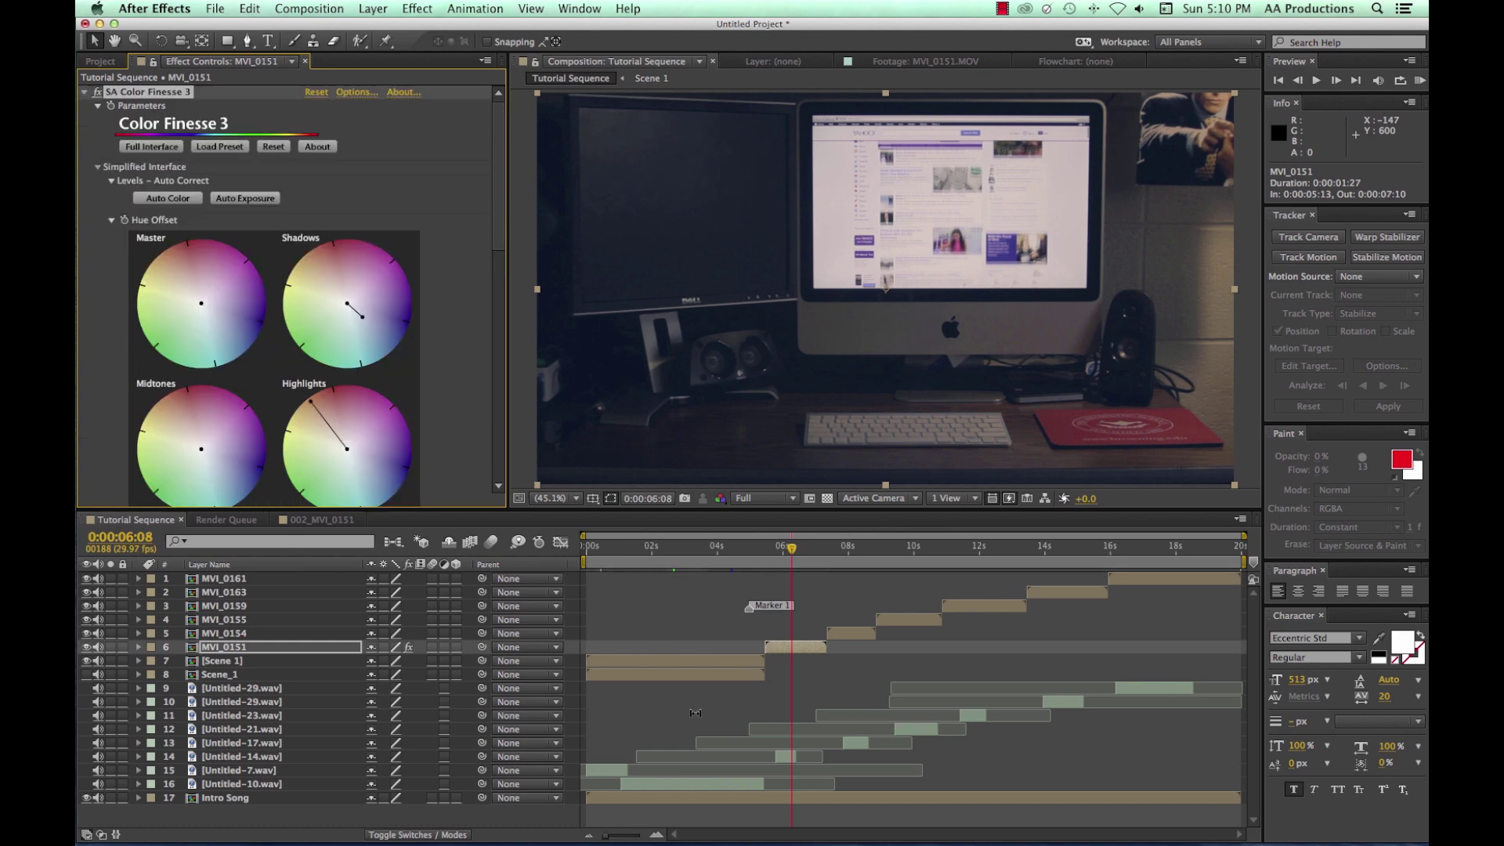
left_click(852, 632)
left_click(846, 564)
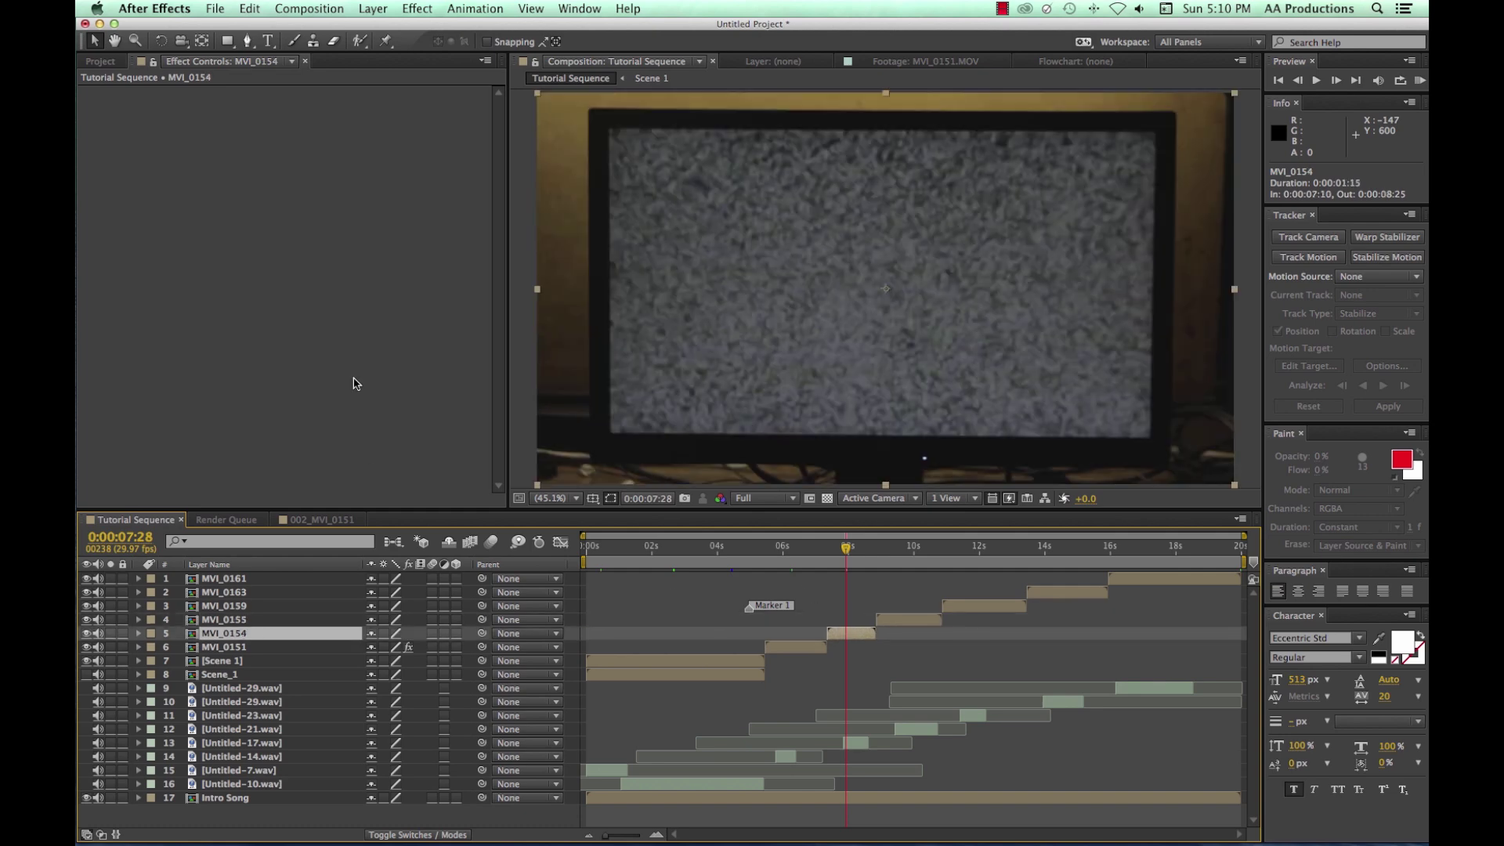
Step: Paste the Color Finesse grade onto MVI_0154, lowering the master curve's dark end and pushing the shadows hue
key("super+v")
scroll(400, 339, "down", 10)
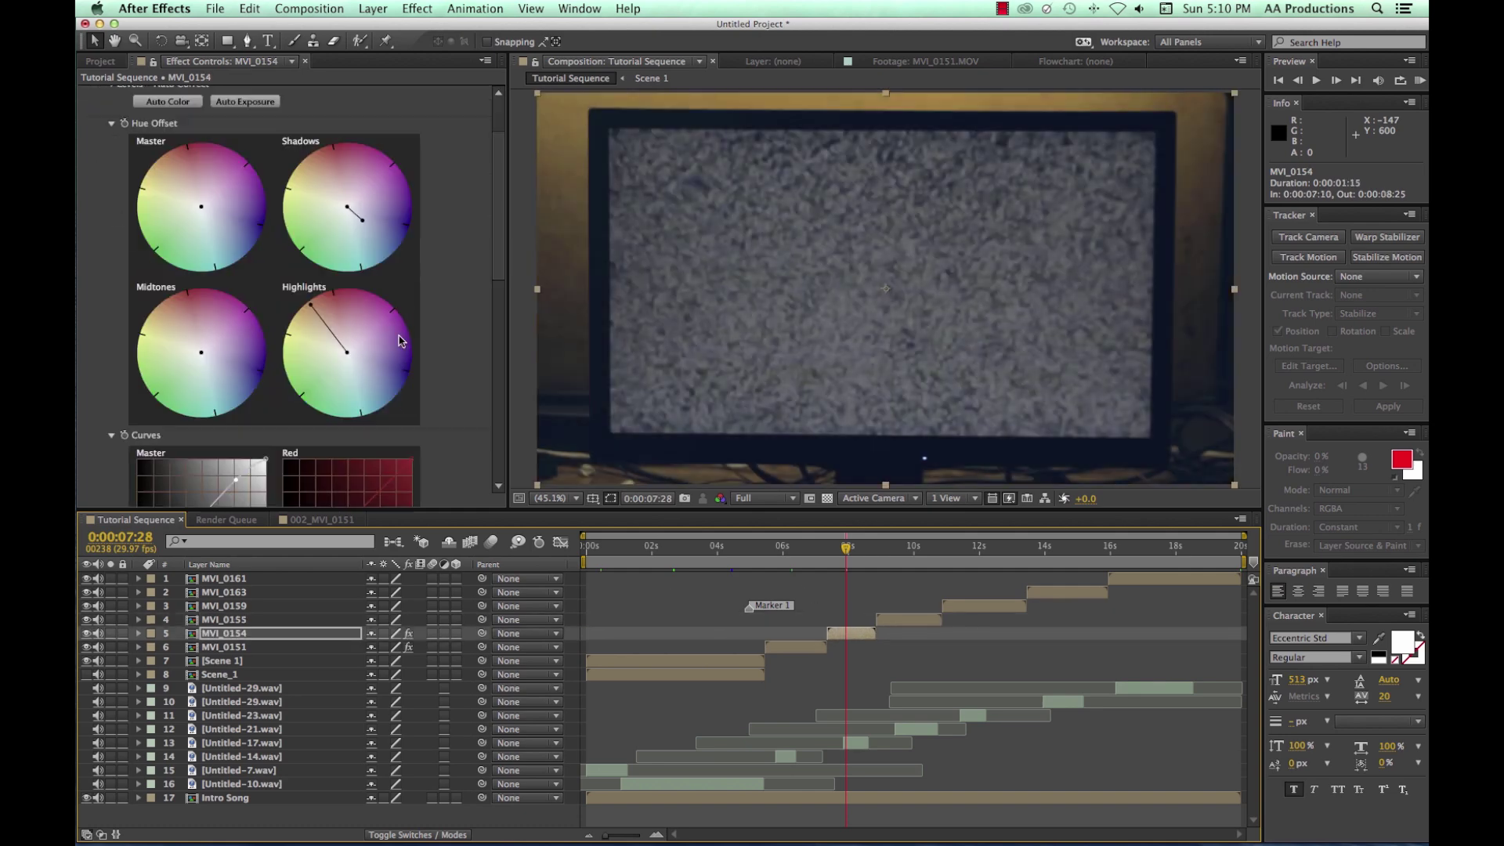
scroll(495, 279, "up", 2)
scroll(492, 280, "up", 3)
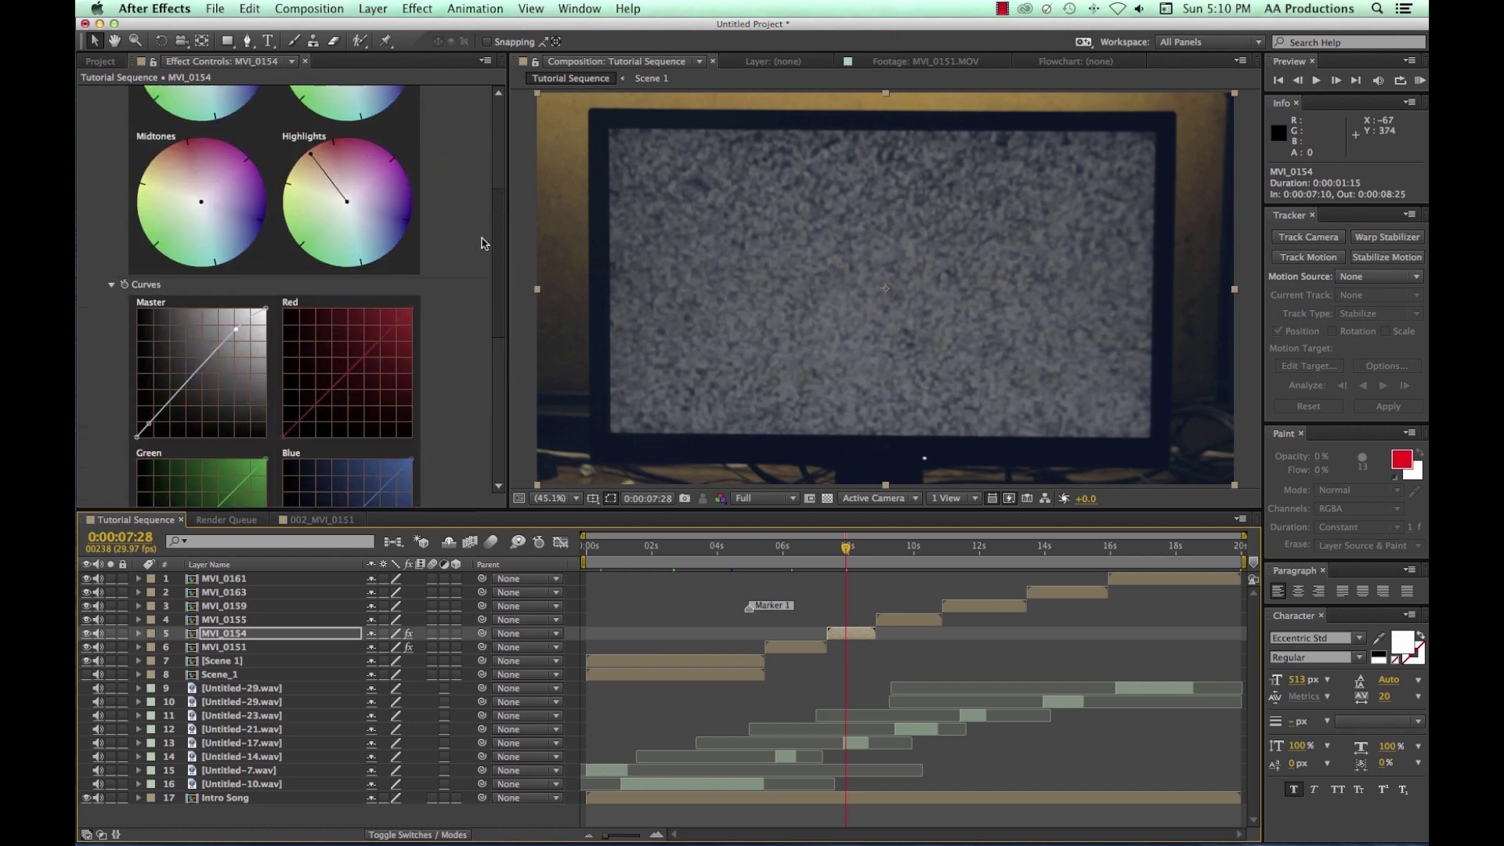
left_click_drag(148, 417, 149, 421)
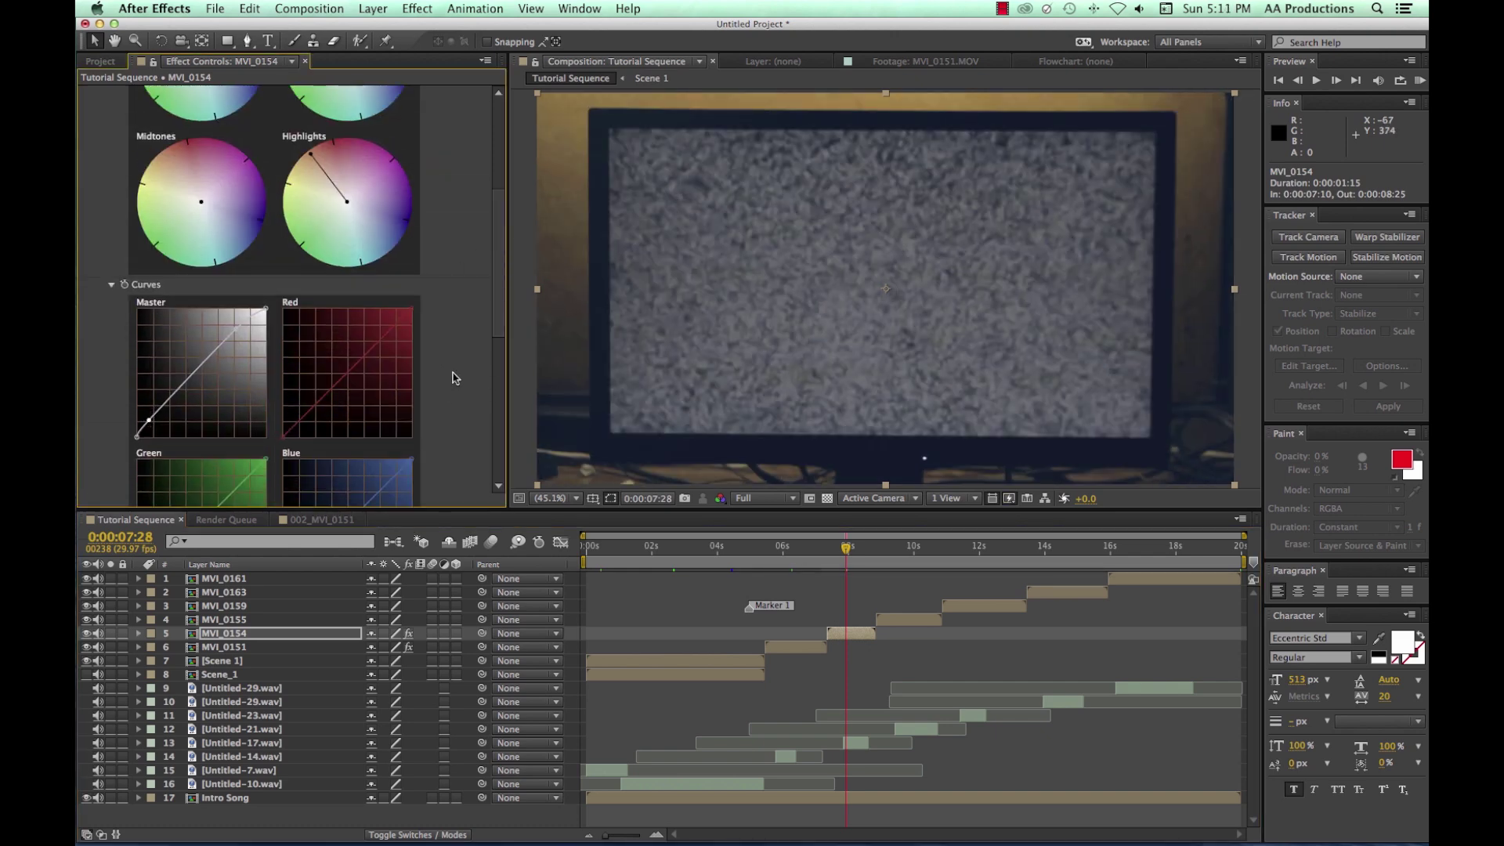
scroll(454, 372, "up", 3)
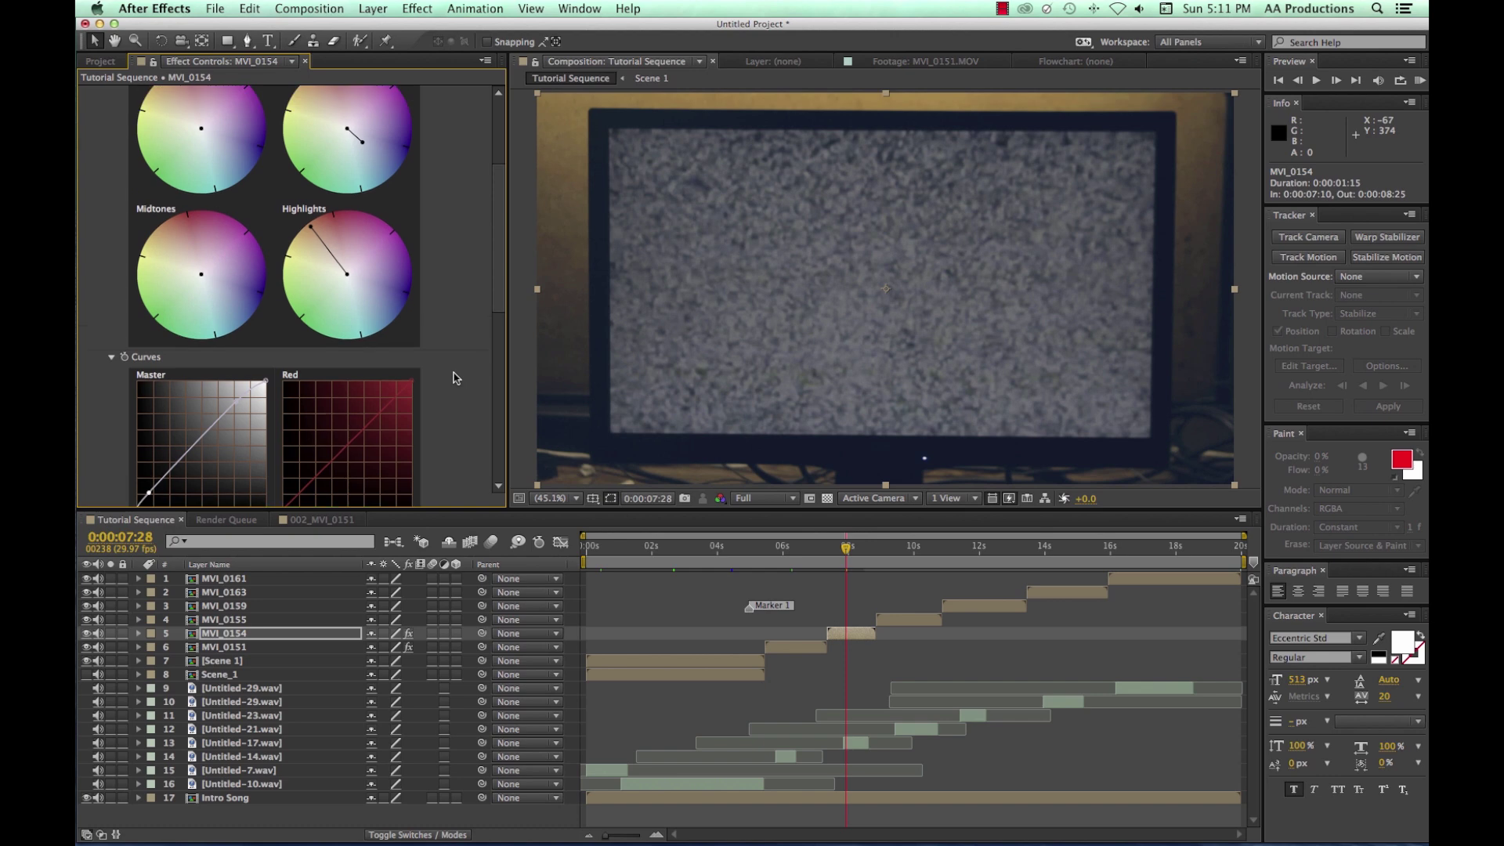
left_click(365, 175)
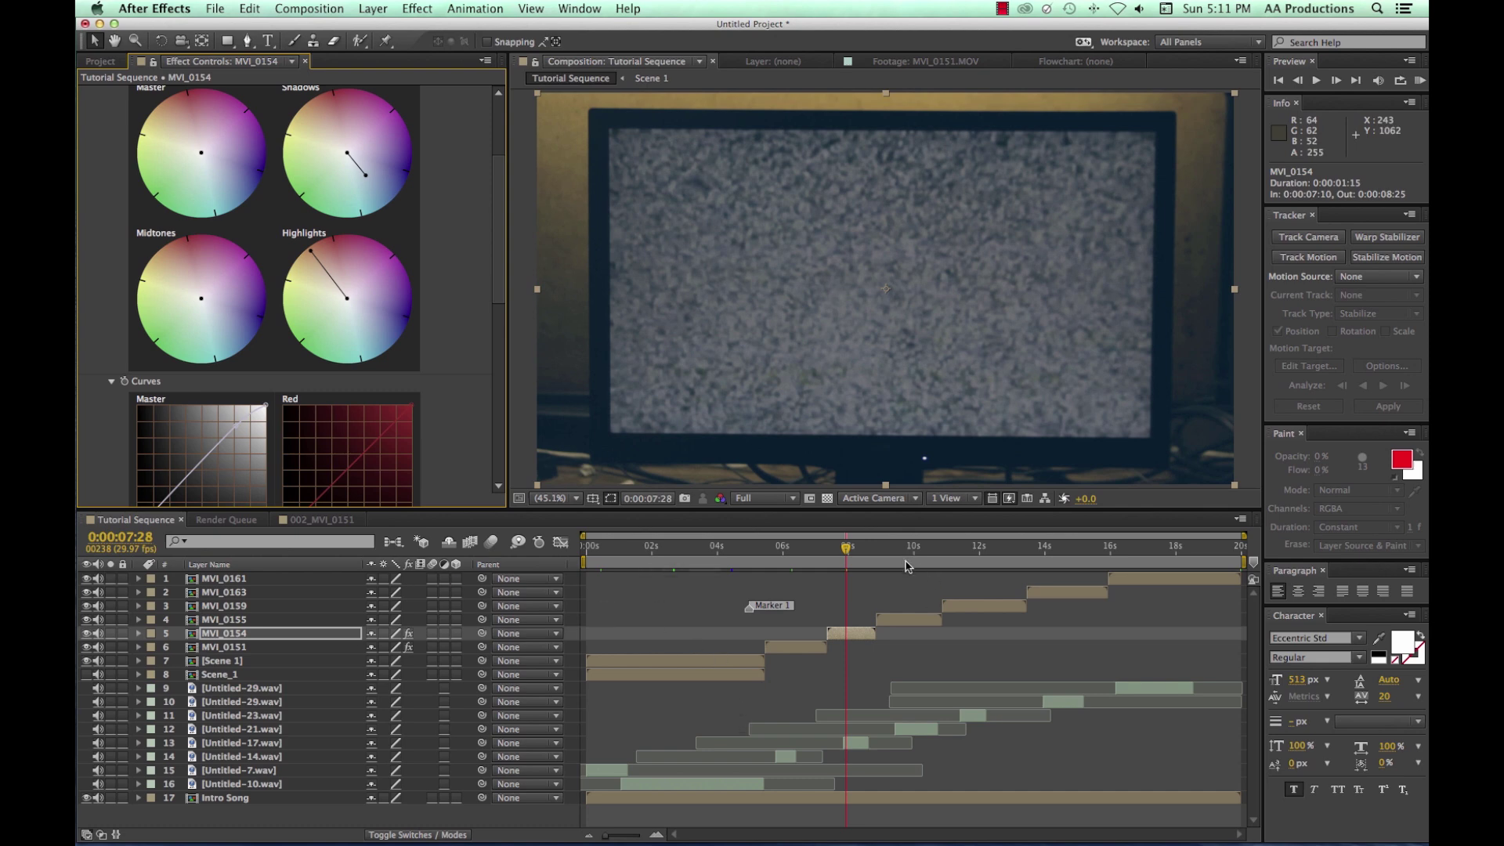
Step: Paste the grade onto MVI_0155 and check the result at 0:00:17:07 and 0:00:02:14
left_click(910, 627)
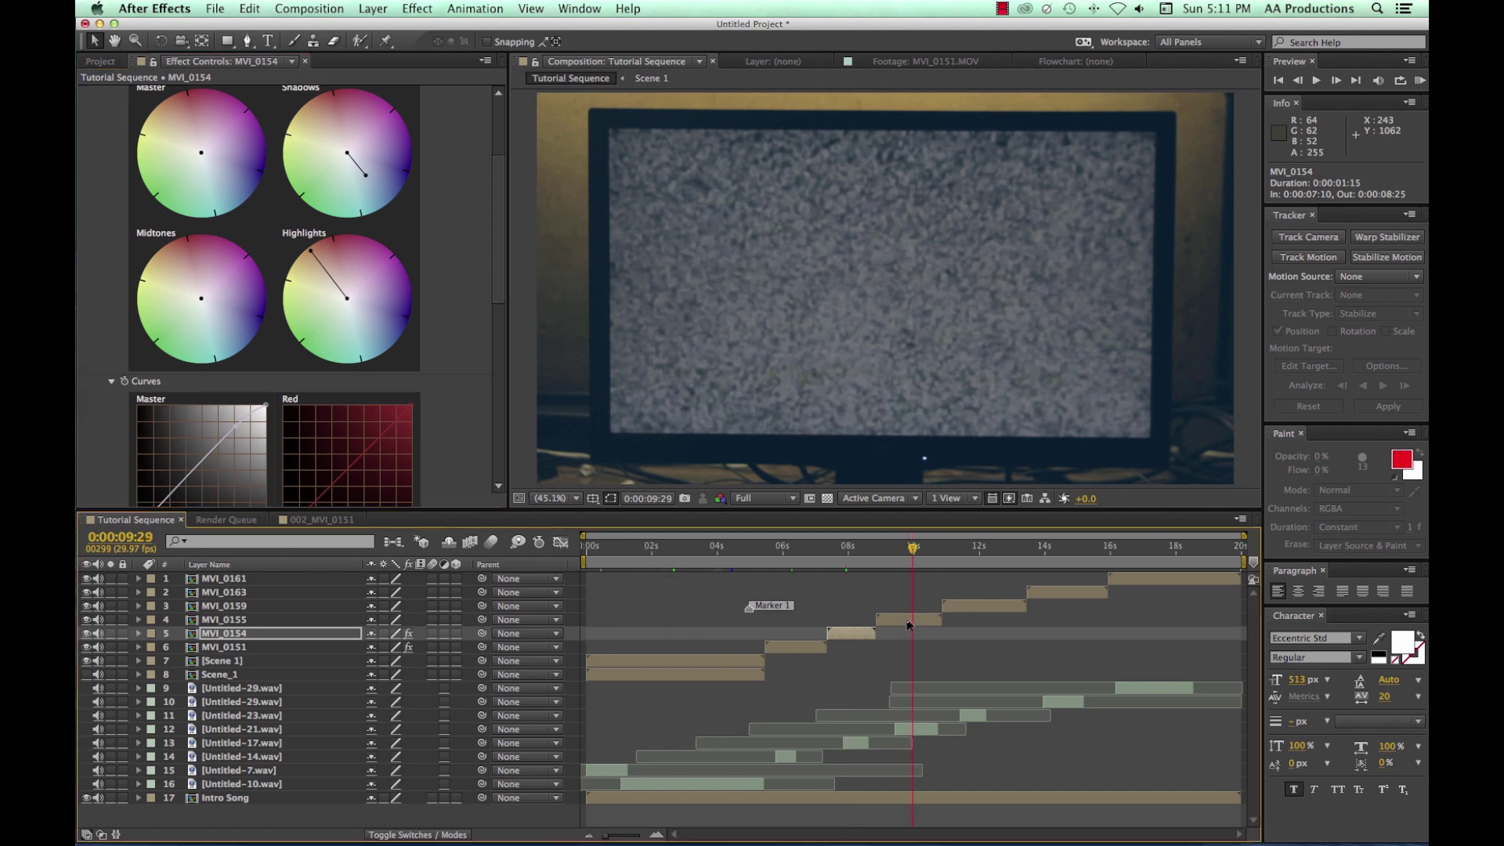
left_click(909, 621)
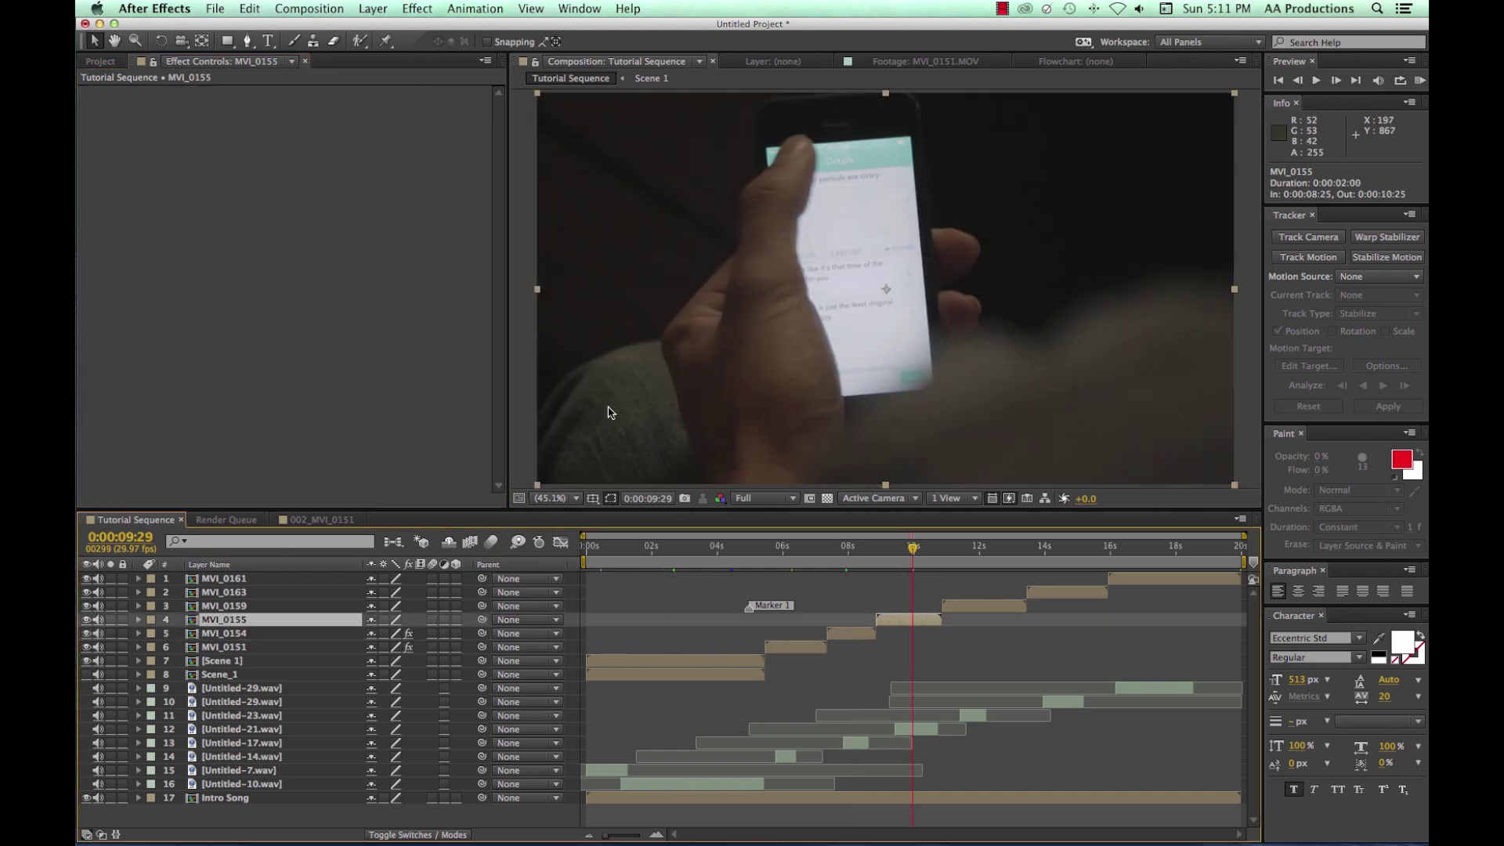
key("super+v")
scroll(261, 352, "down", 5)
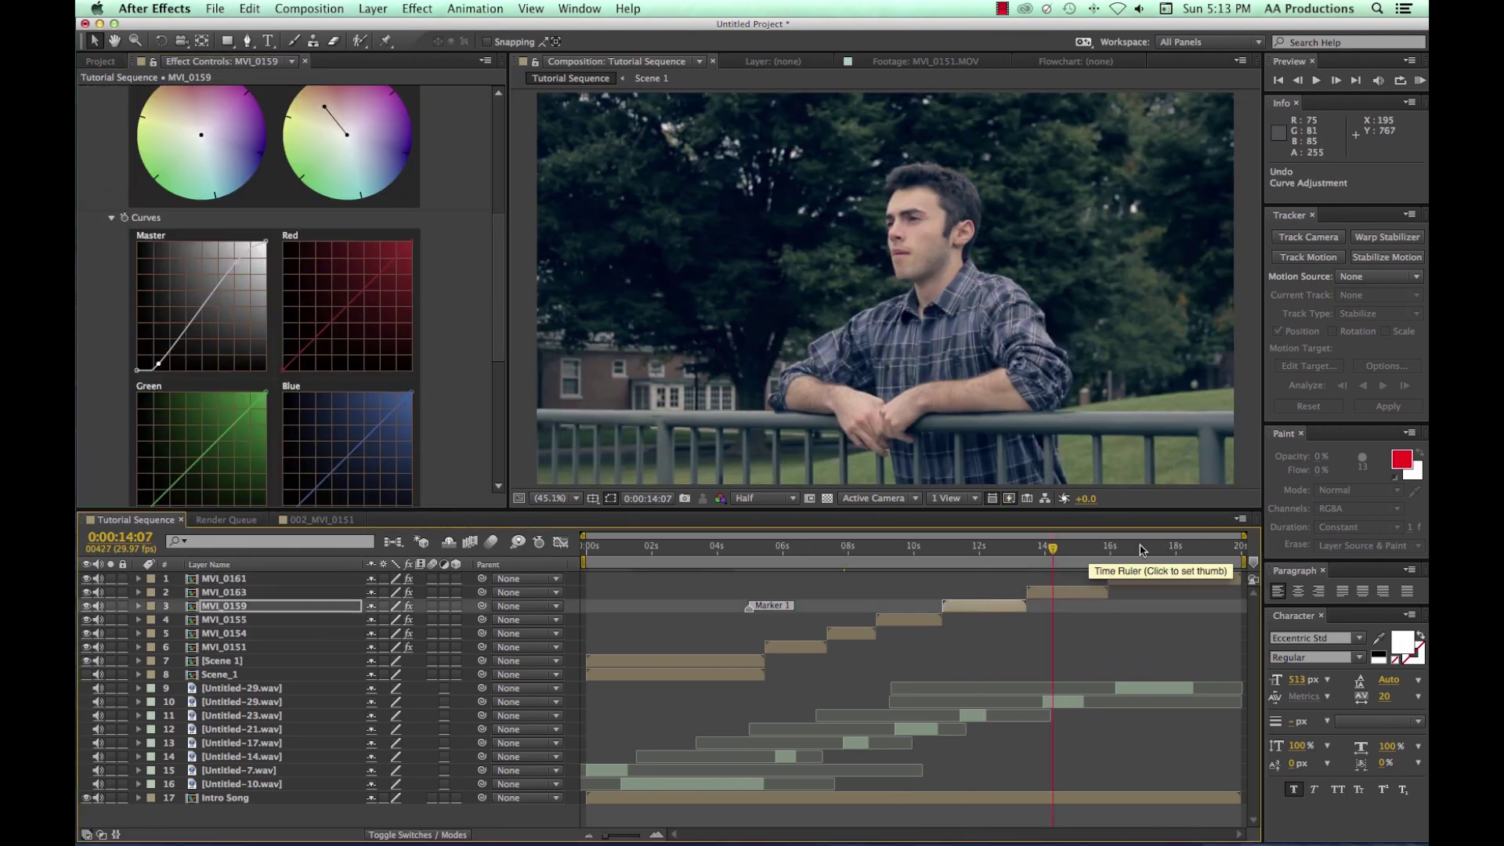
left_click(1149, 552)
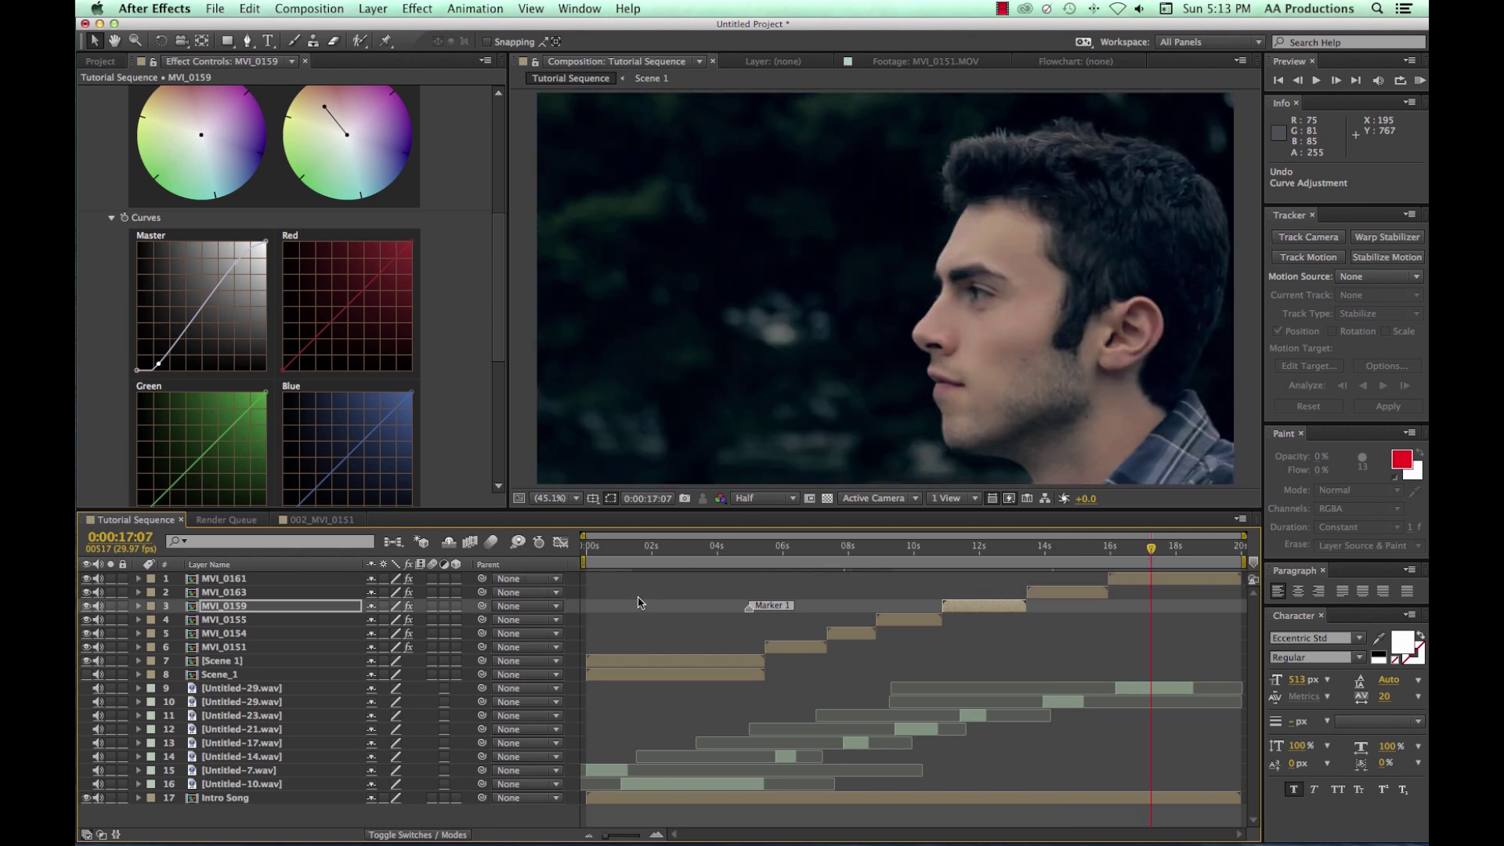
left_click(604, 553)
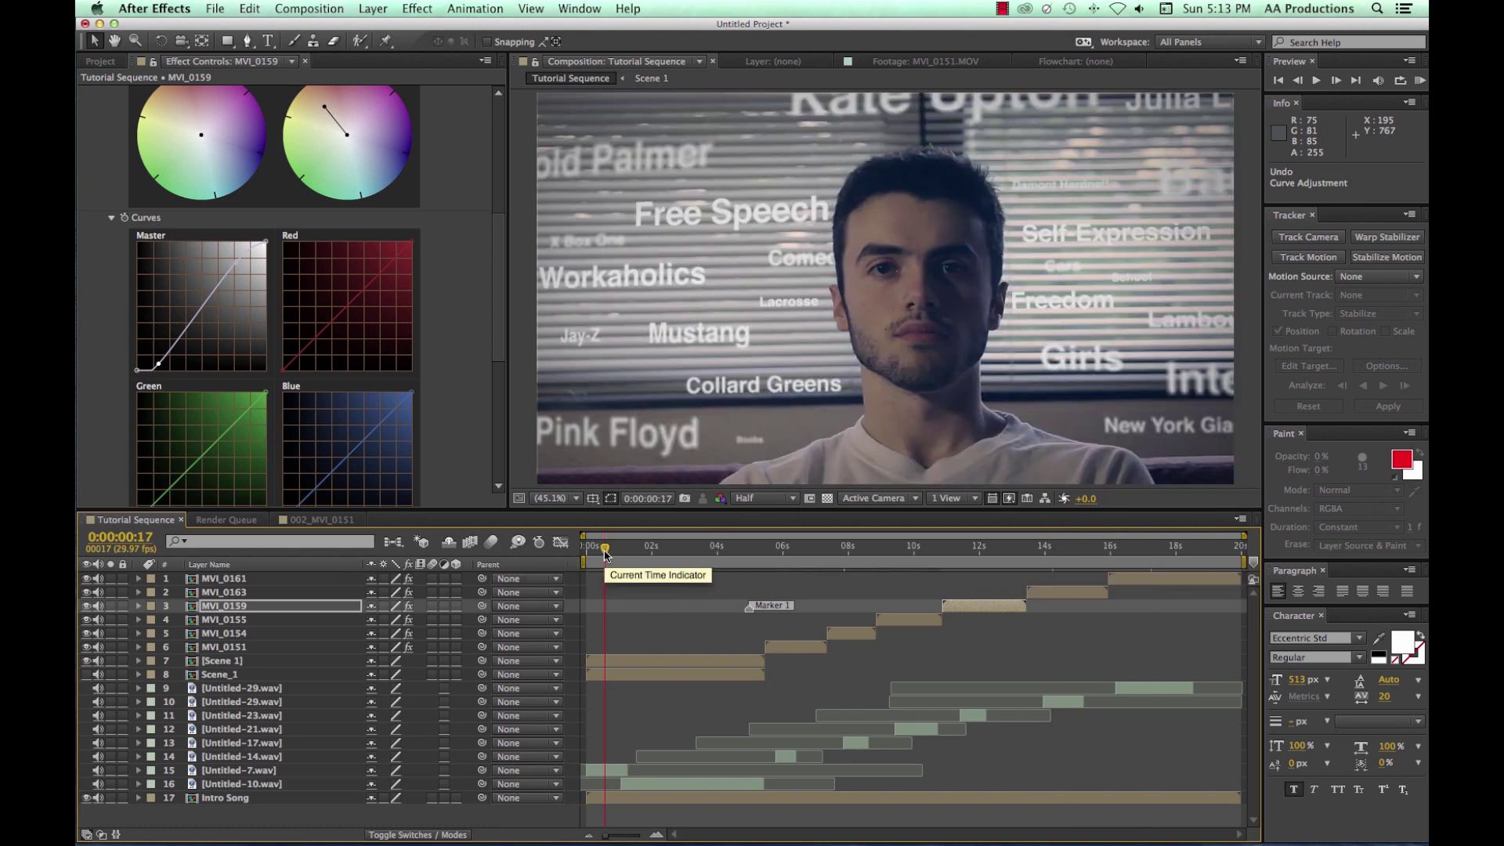
left_click(667, 553)
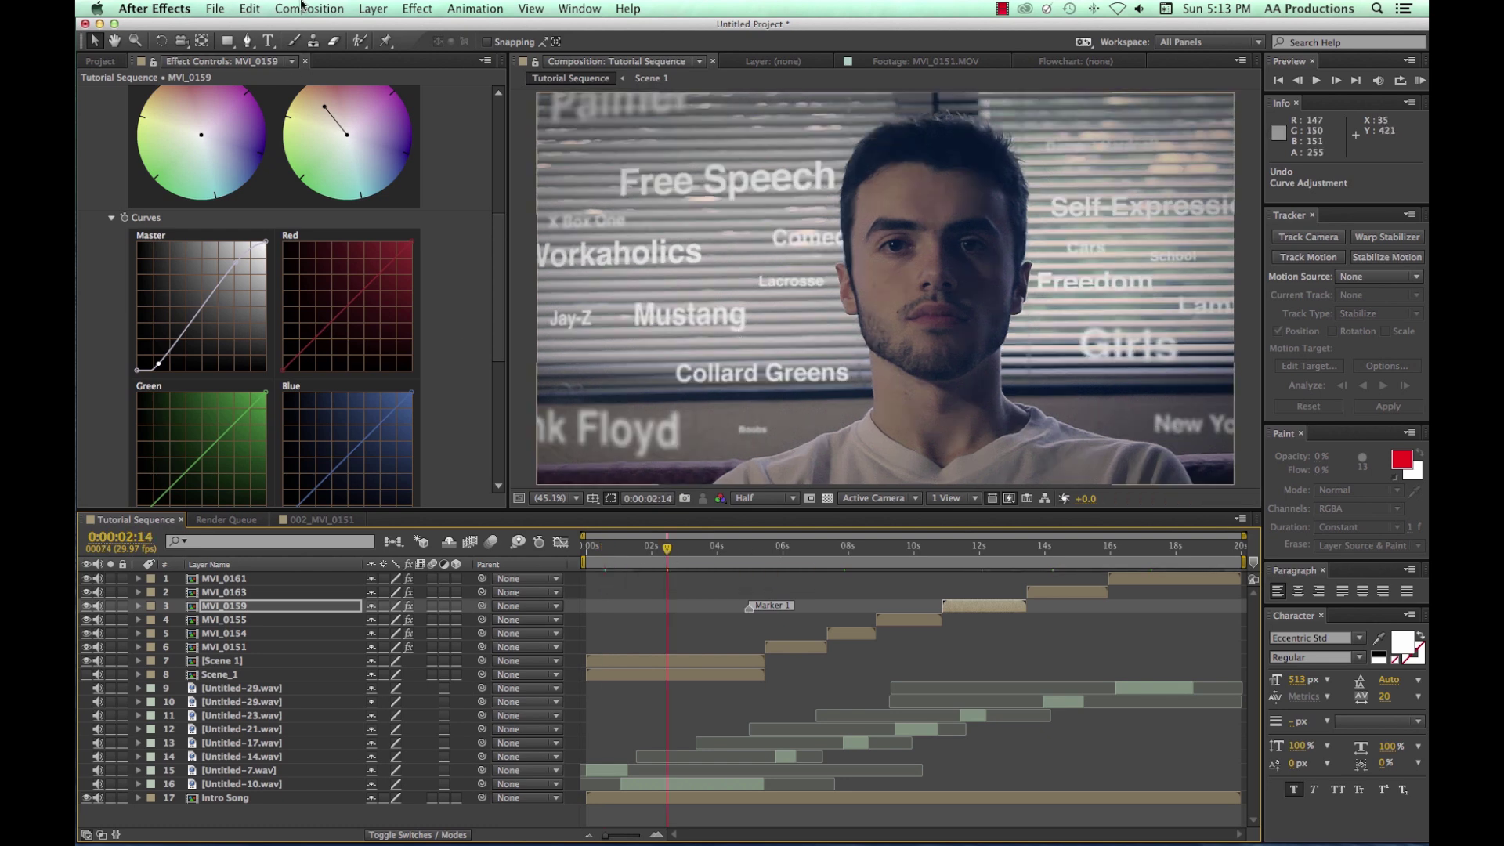
Step: Add the Tutorial Sequence to the Render Queue with Best Settings and open its Lossless output module
left_click(306, 8)
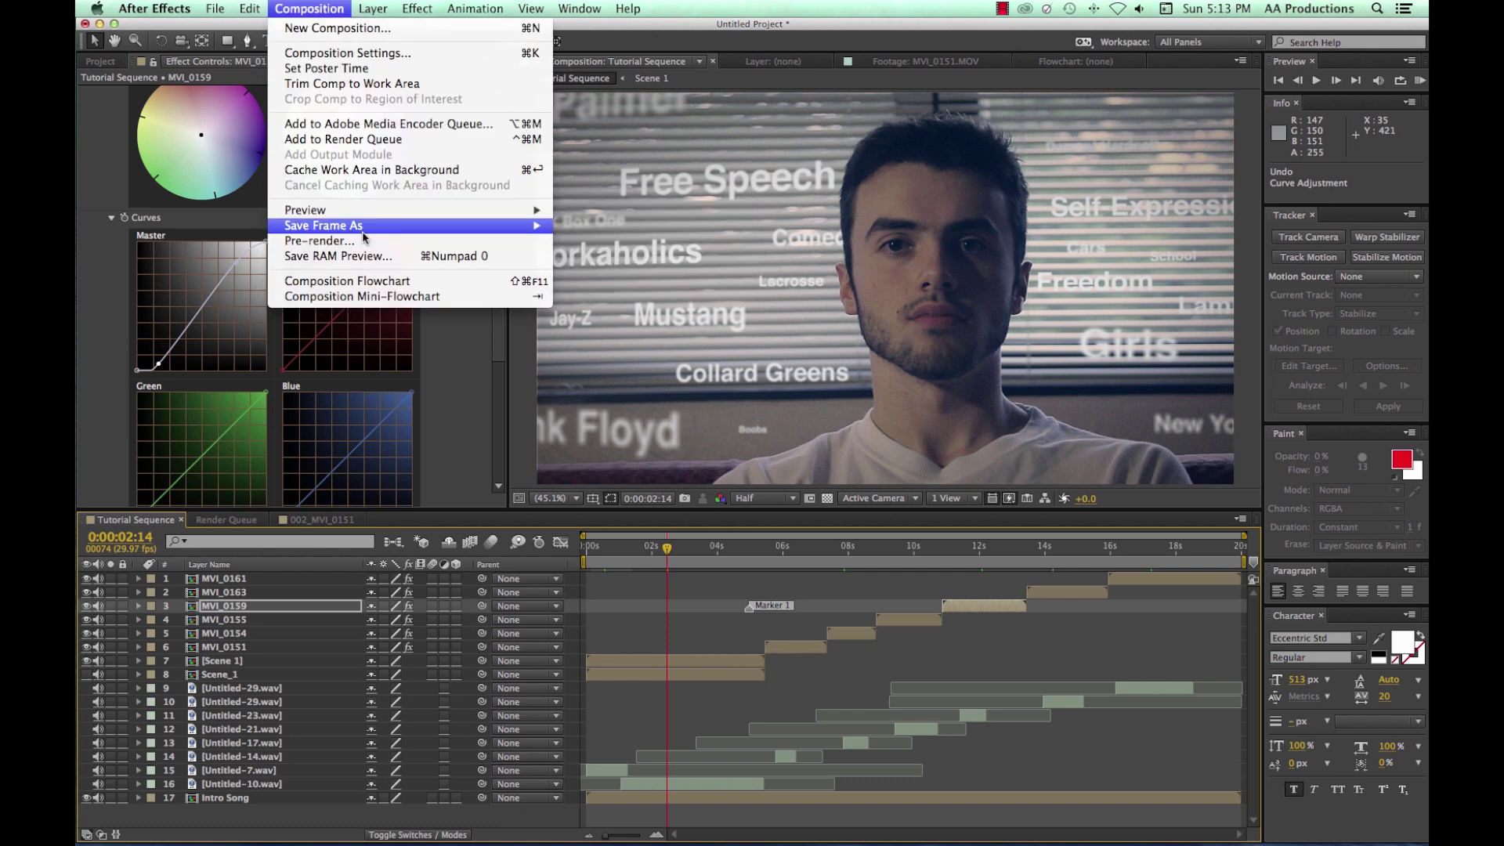
left_click(344, 138)
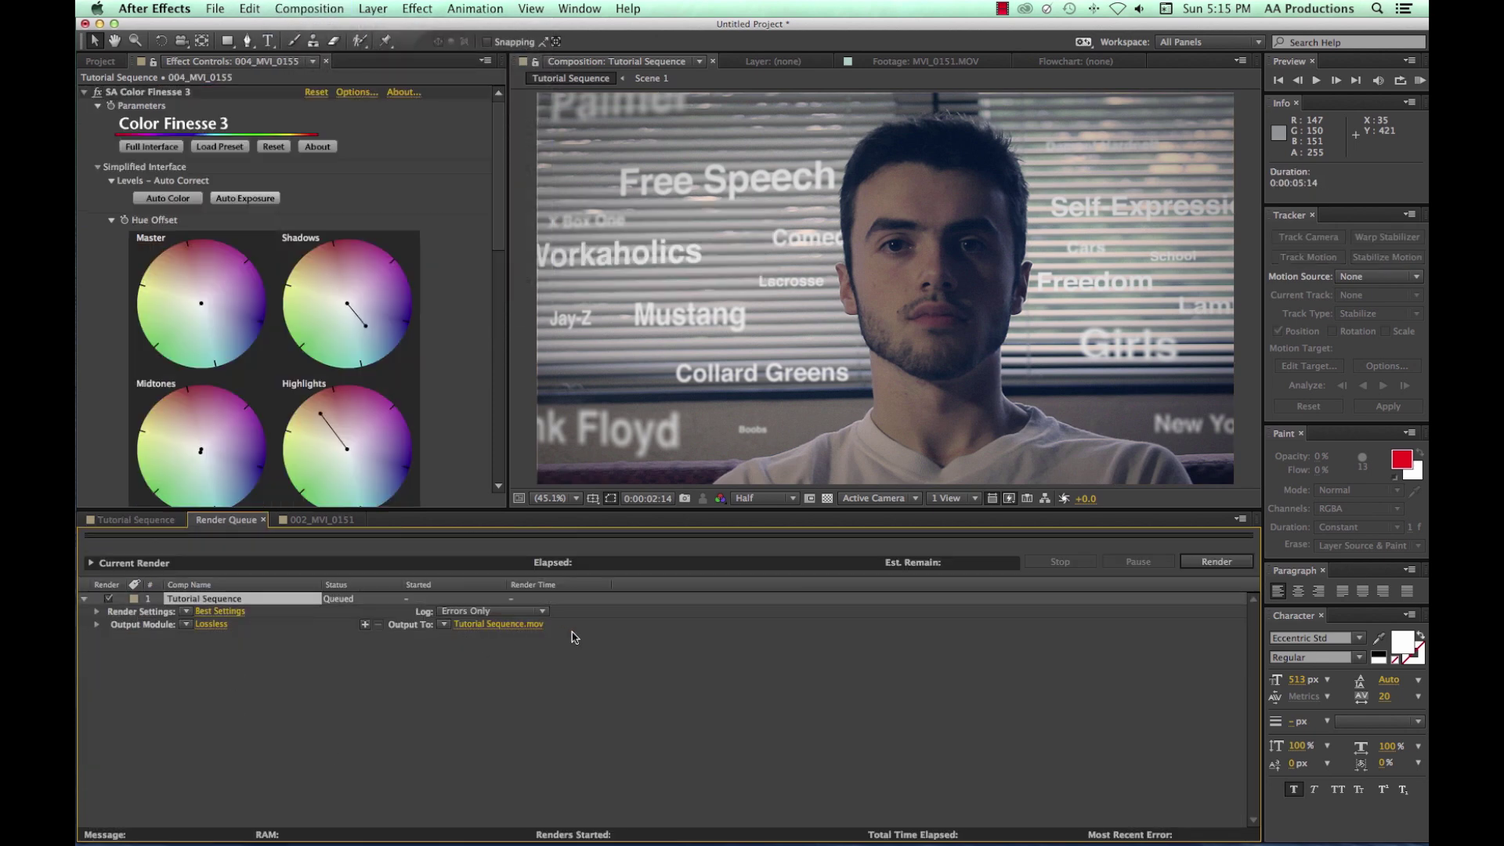
left_click(225, 612)
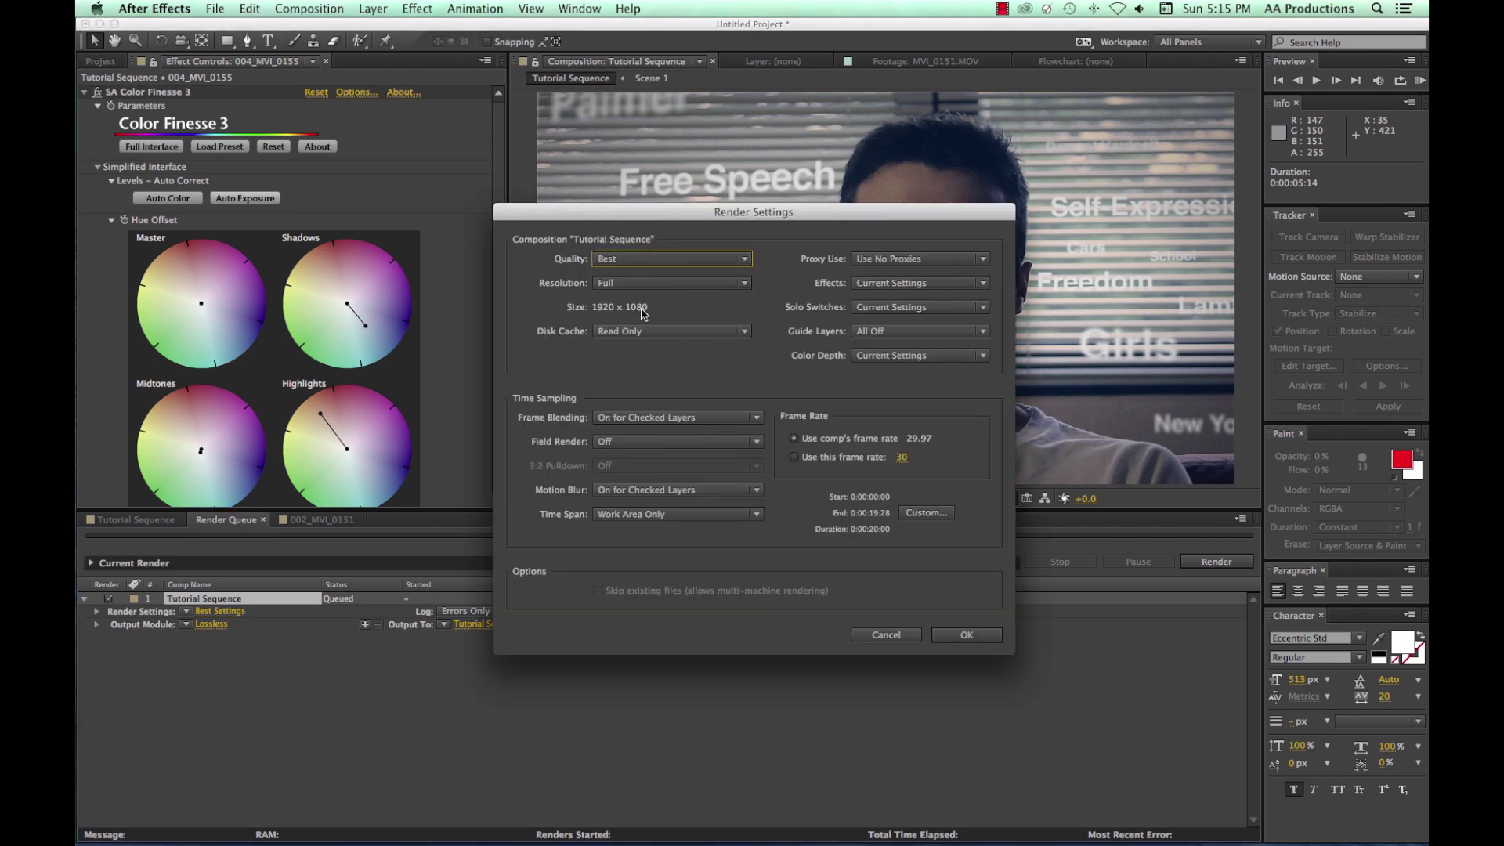
left_click(975, 640)
left_click(210, 624)
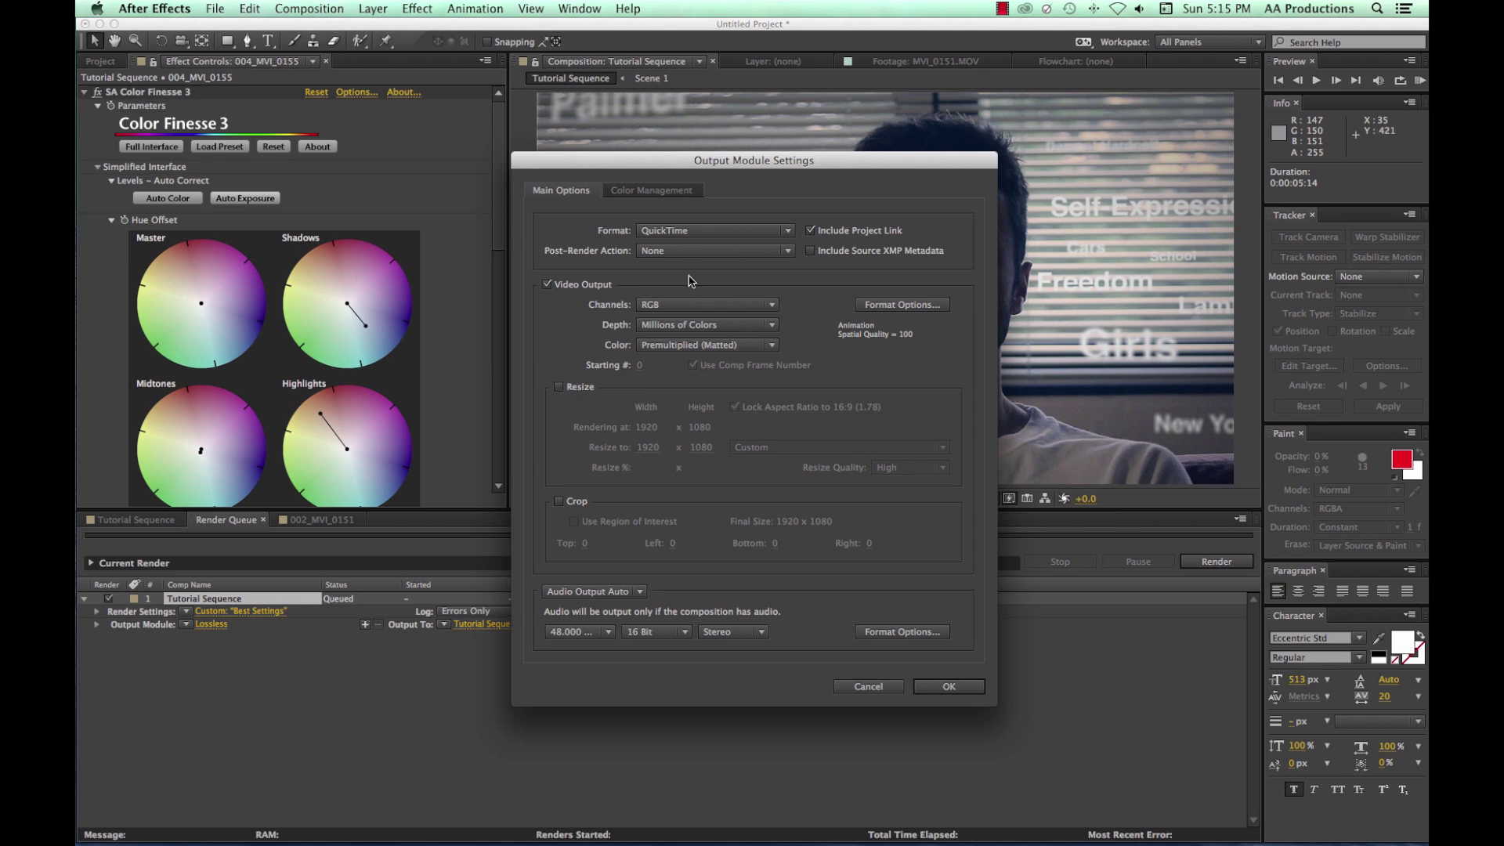
Step: Set the QuickTime output codec to Apple ProRes 422 and start rendering the Tutorial Sequence
left_click(878, 305)
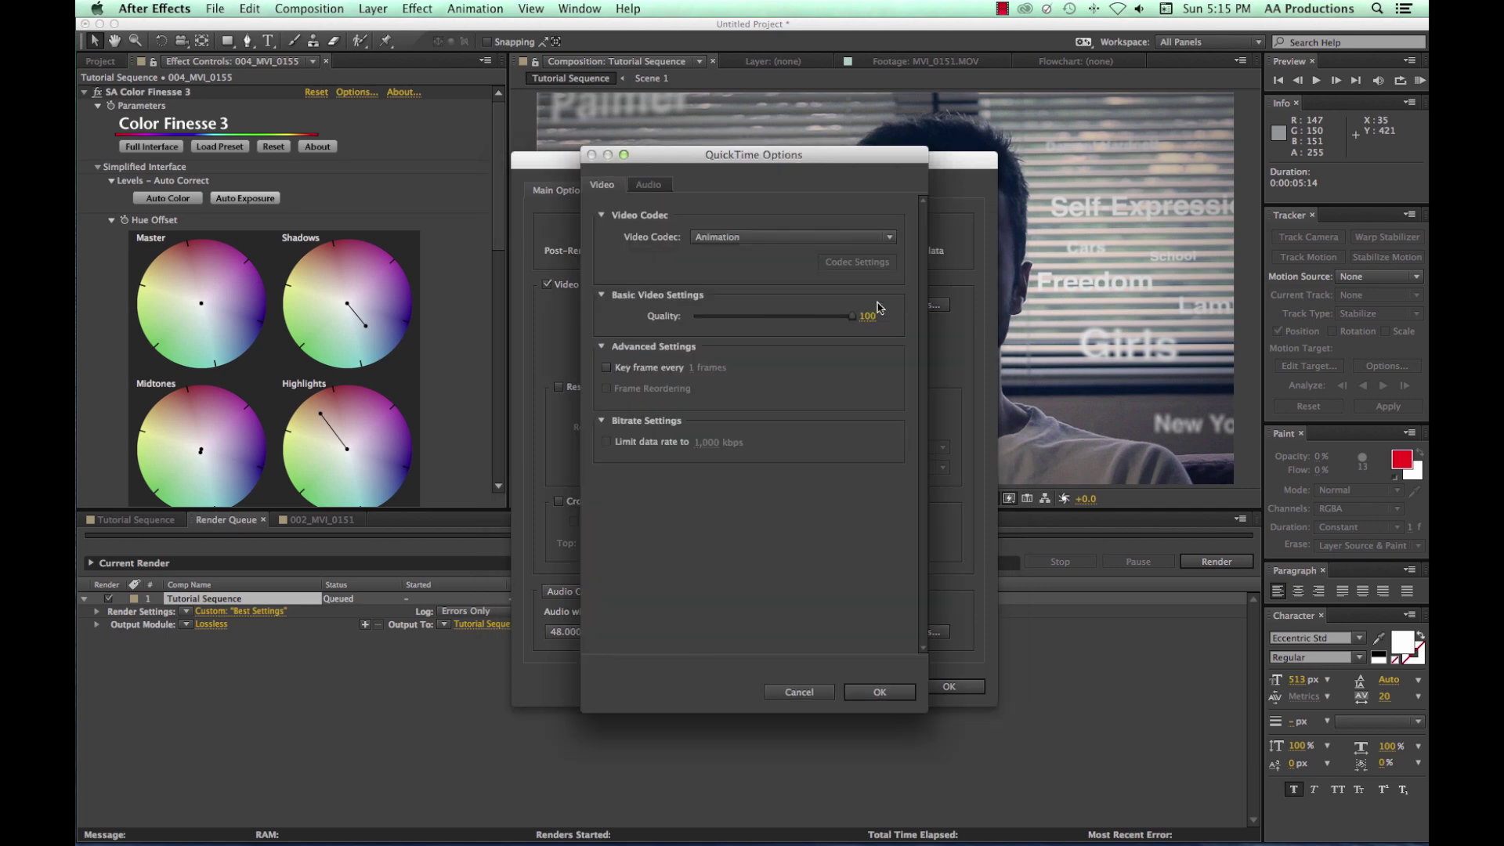
left_click_drag(710, 156, 911, 225)
left_click_drag(718, 159, 461, 125)
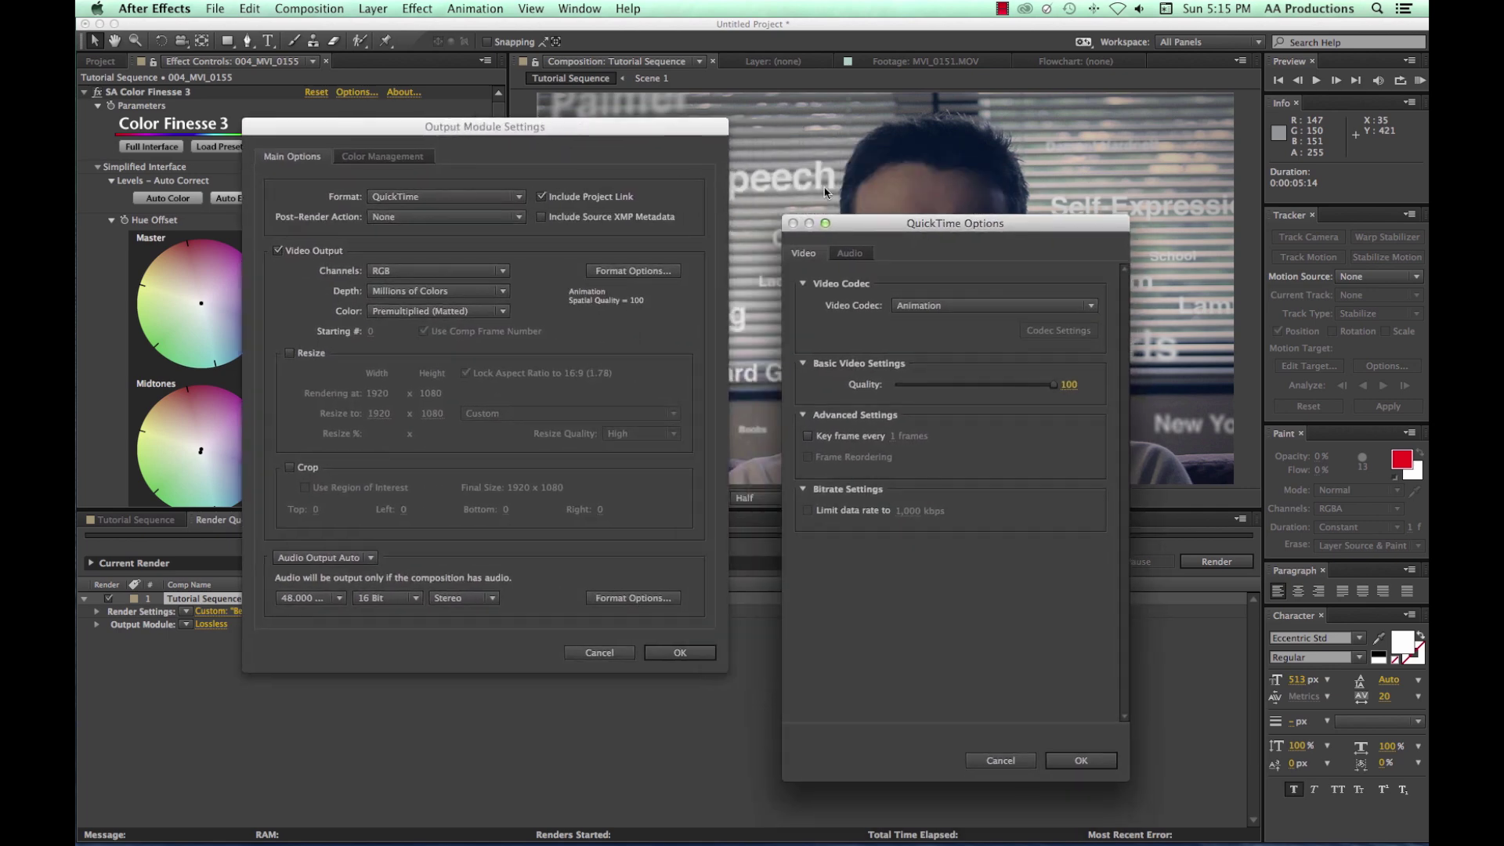
left_click_drag(881, 225, 836, 129)
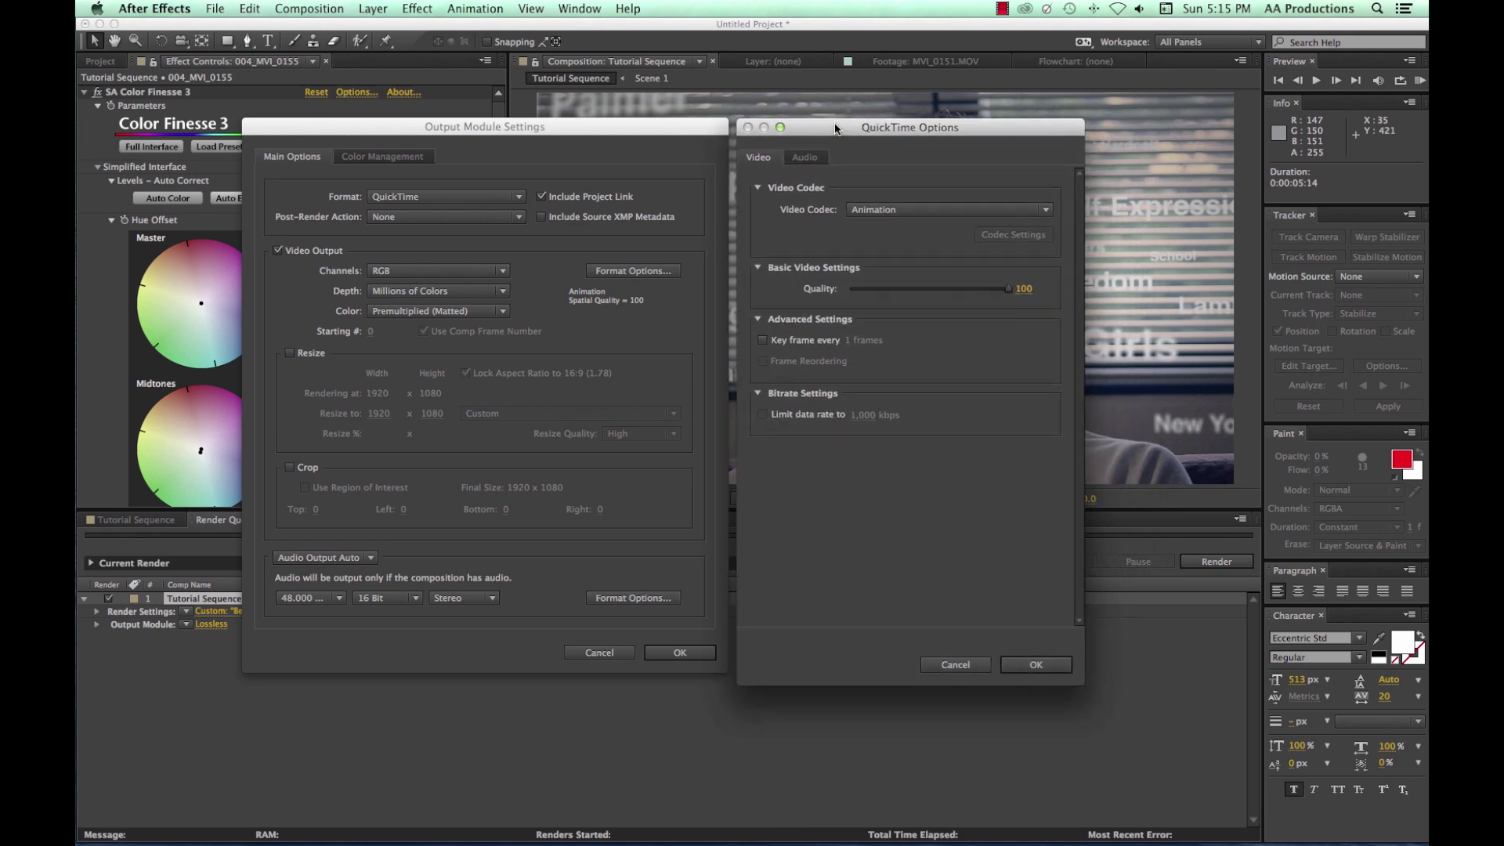
left_click(940, 209)
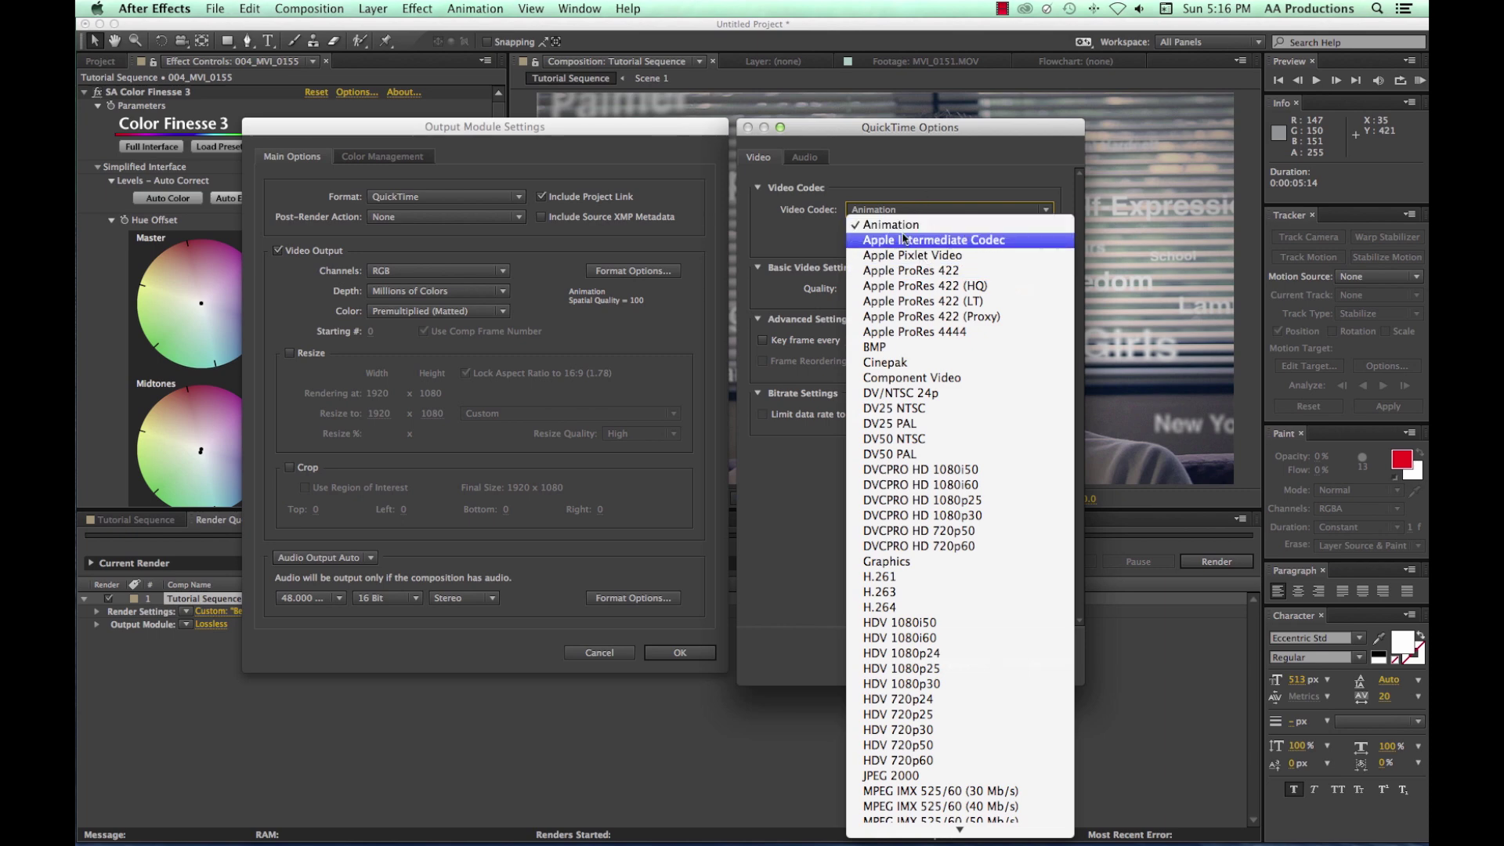
left_click(907, 199)
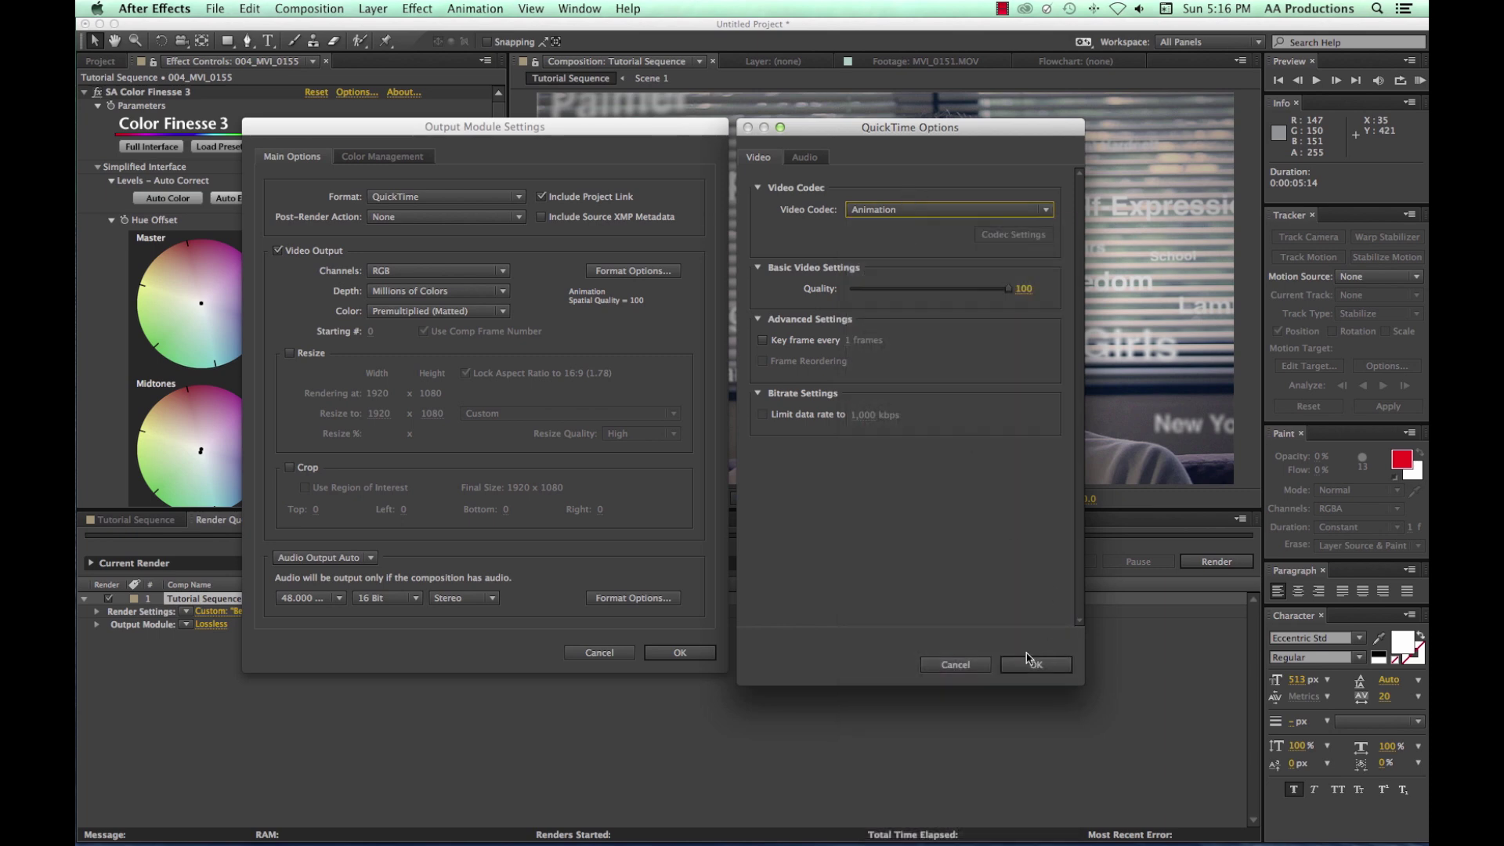
left_click(906, 208)
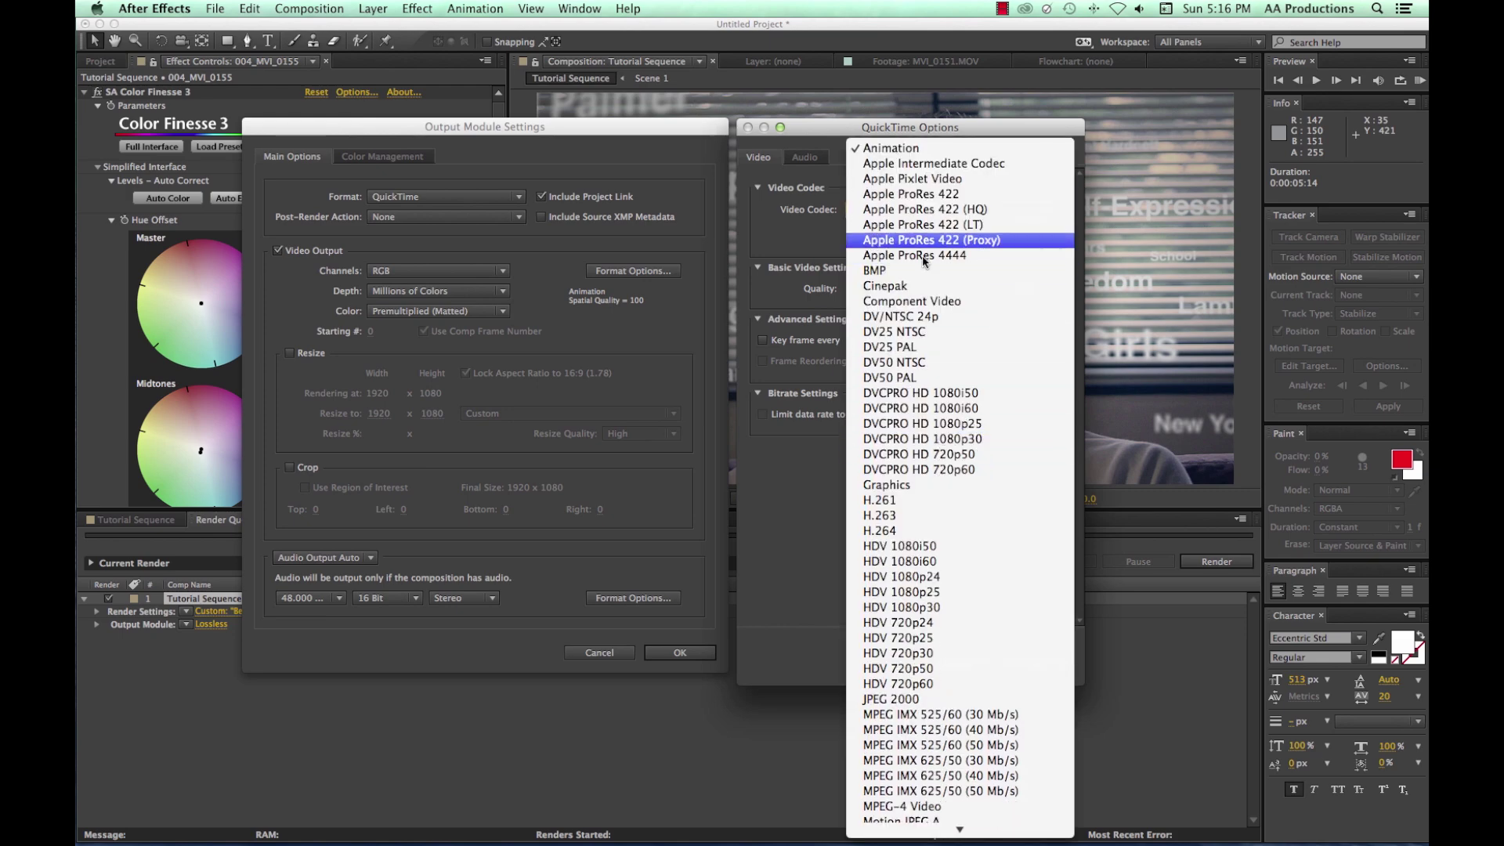
left_click(925, 195)
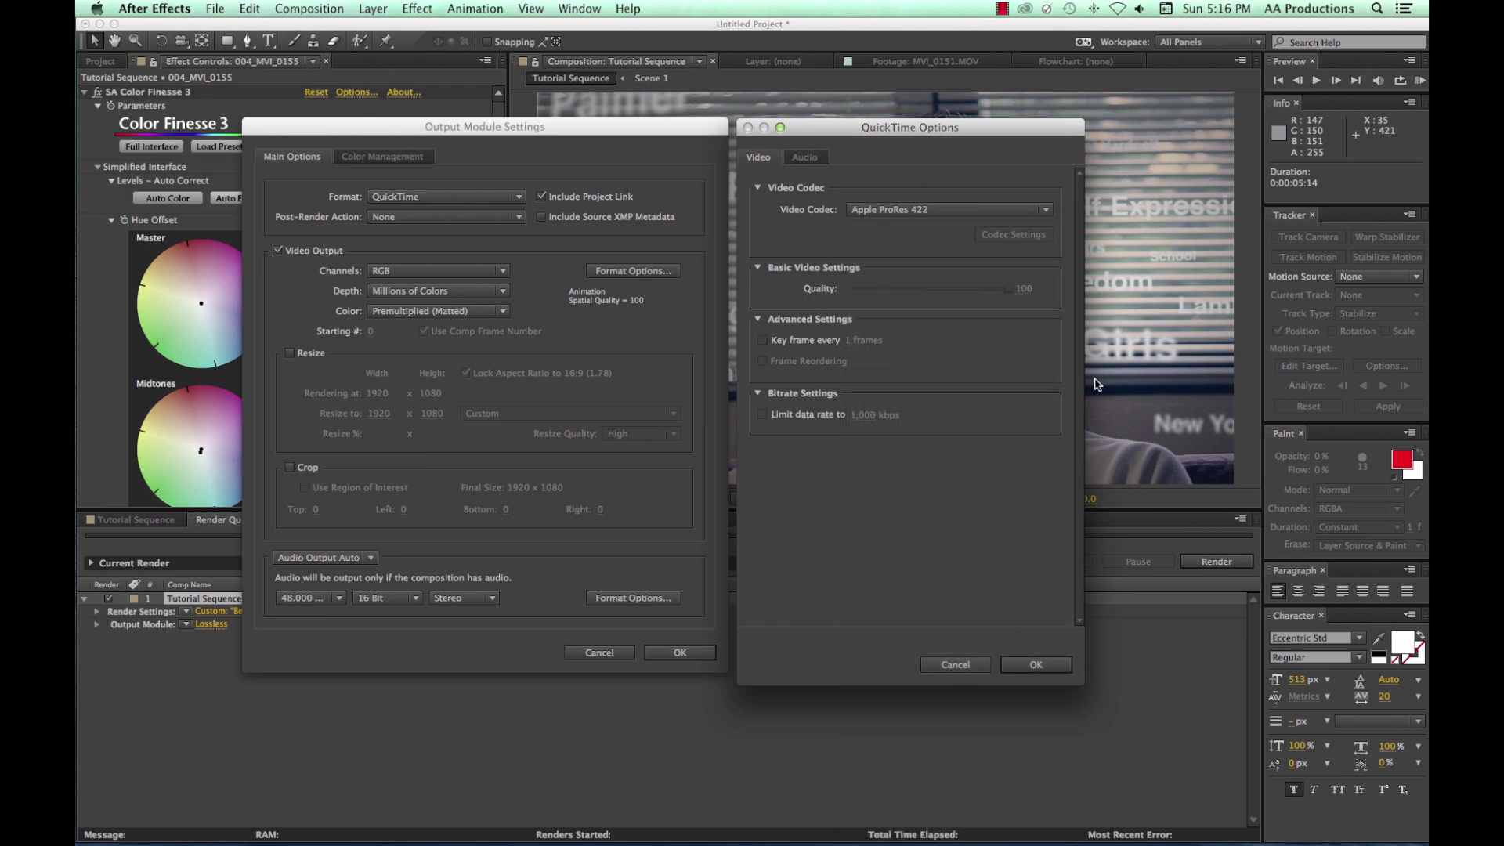
left_click(1036, 664)
left_click(679, 652)
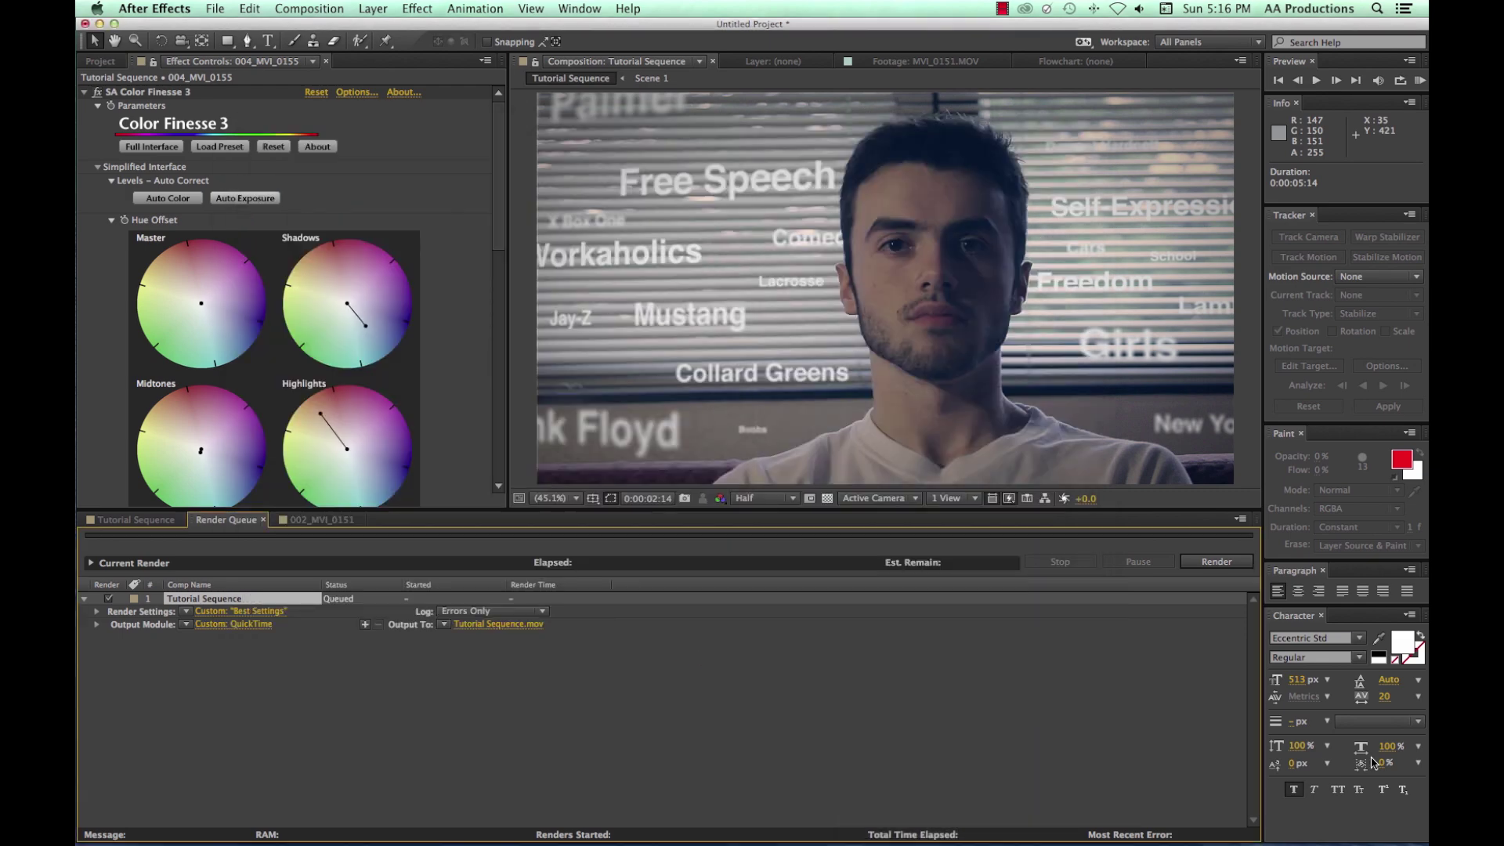
left_click(1194, 564)
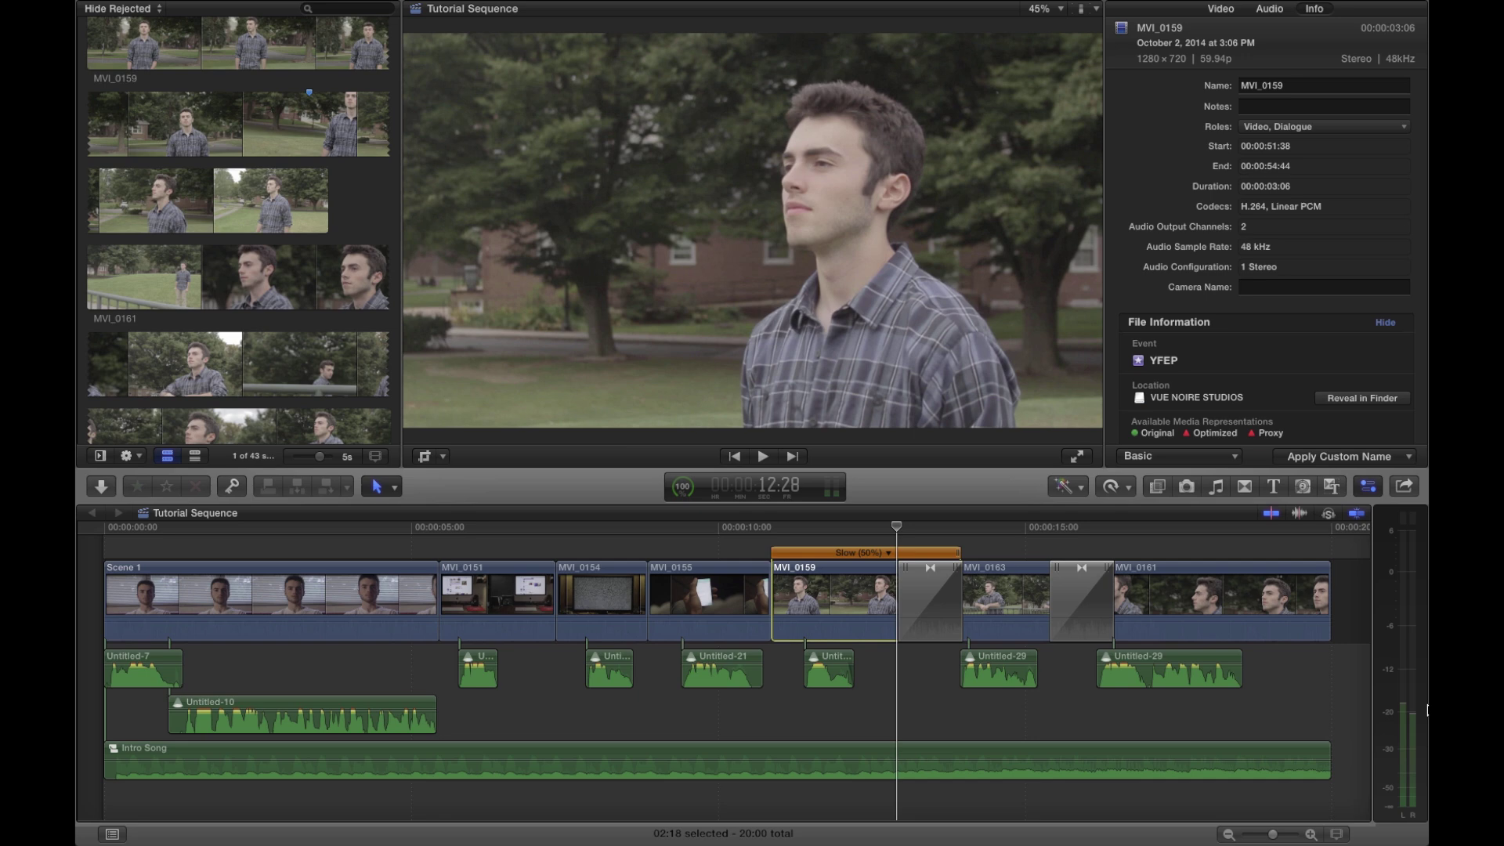
Step: Import Tutorial Sequence (Color Graded).mov from the VUE NOIRE STUDIOS drive into the YFEP event
right_click(362, 217)
left_click(371, 220)
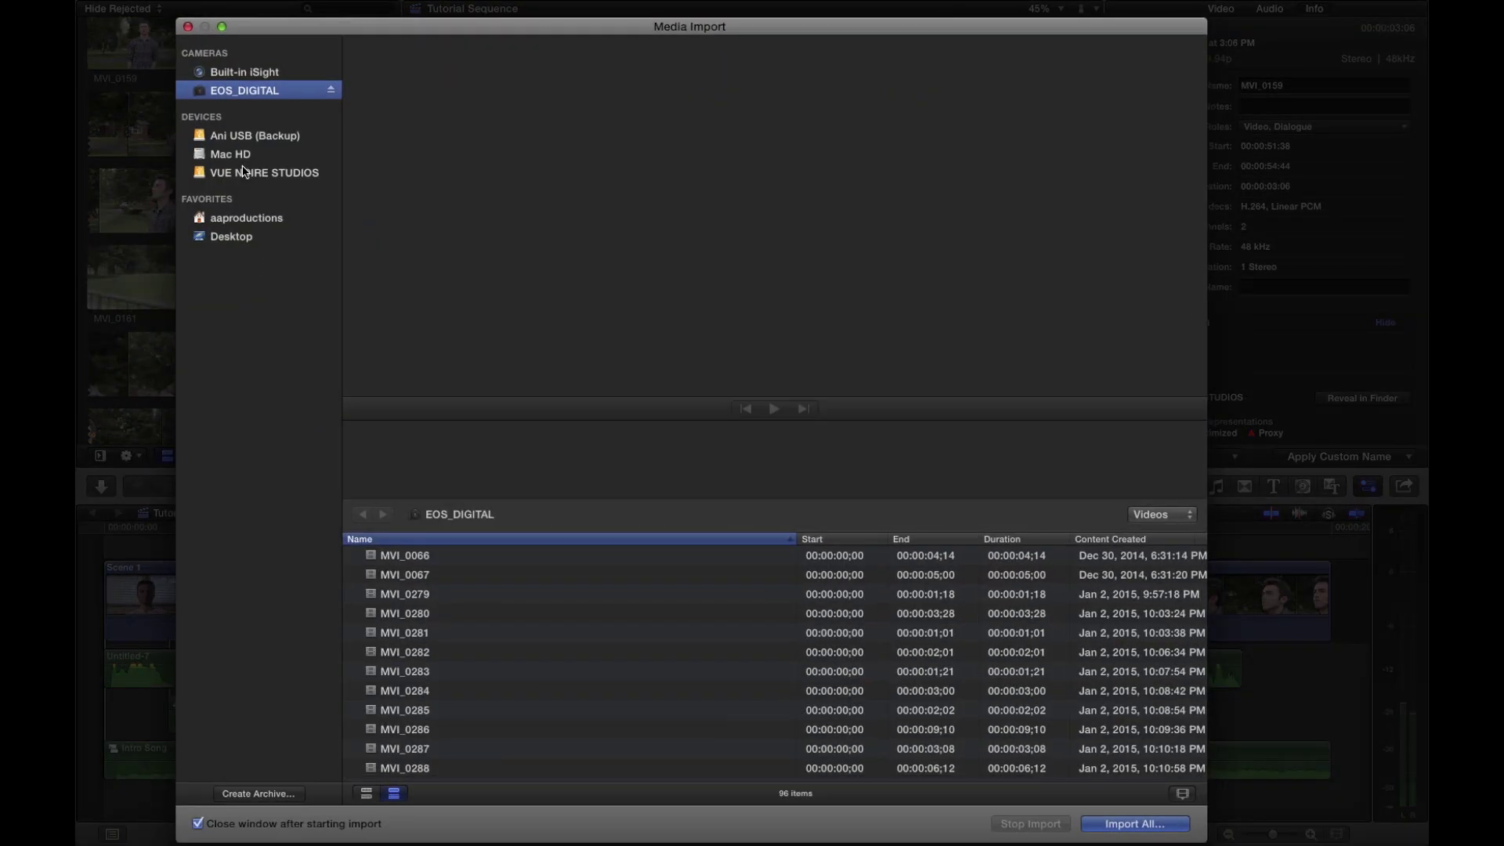
left_click(244, 172)
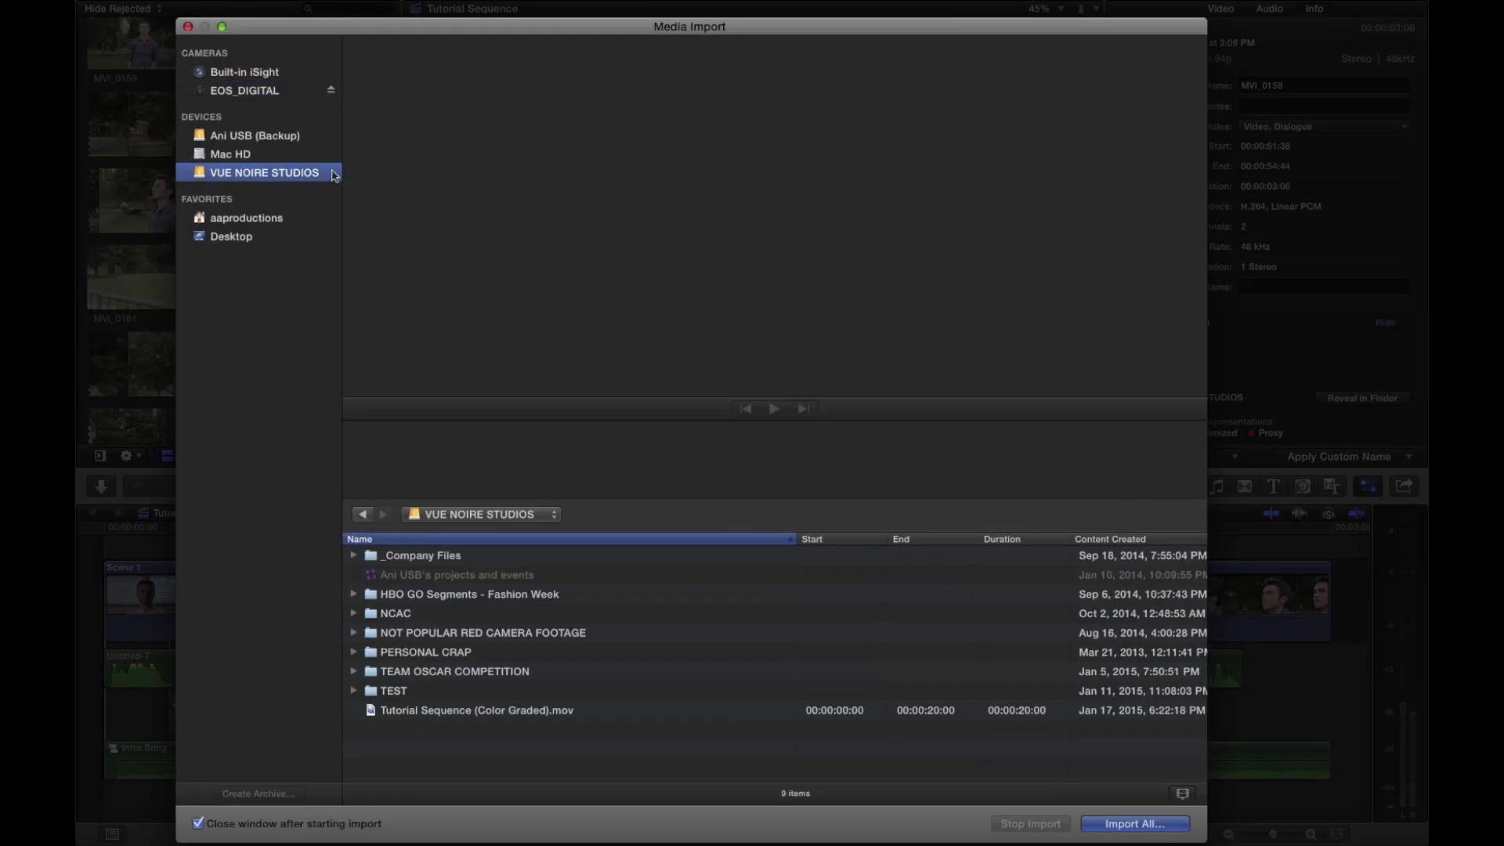
left_click(430, 710)
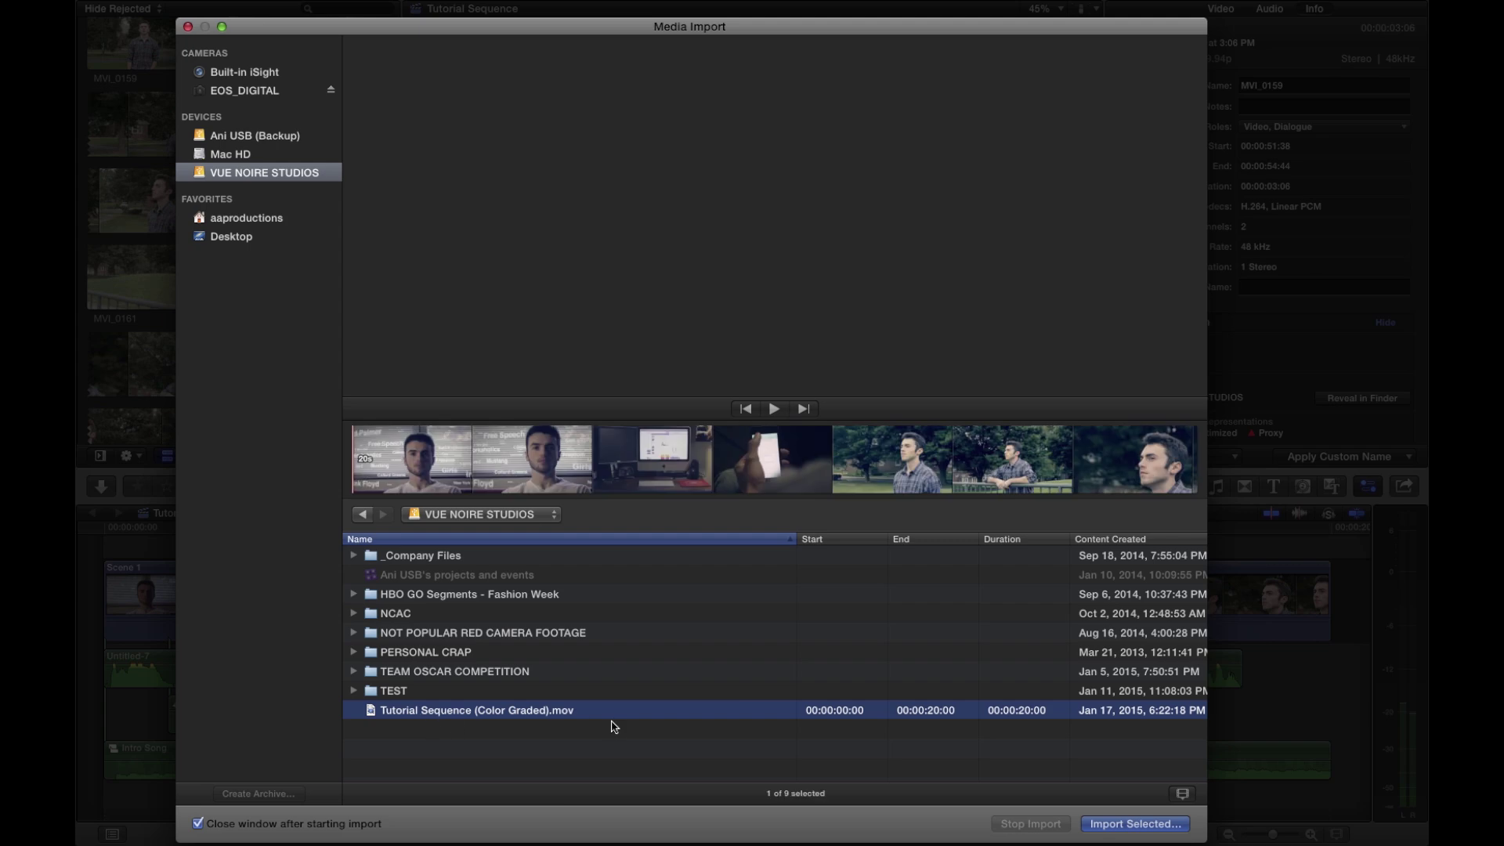
left_click(437, 443)
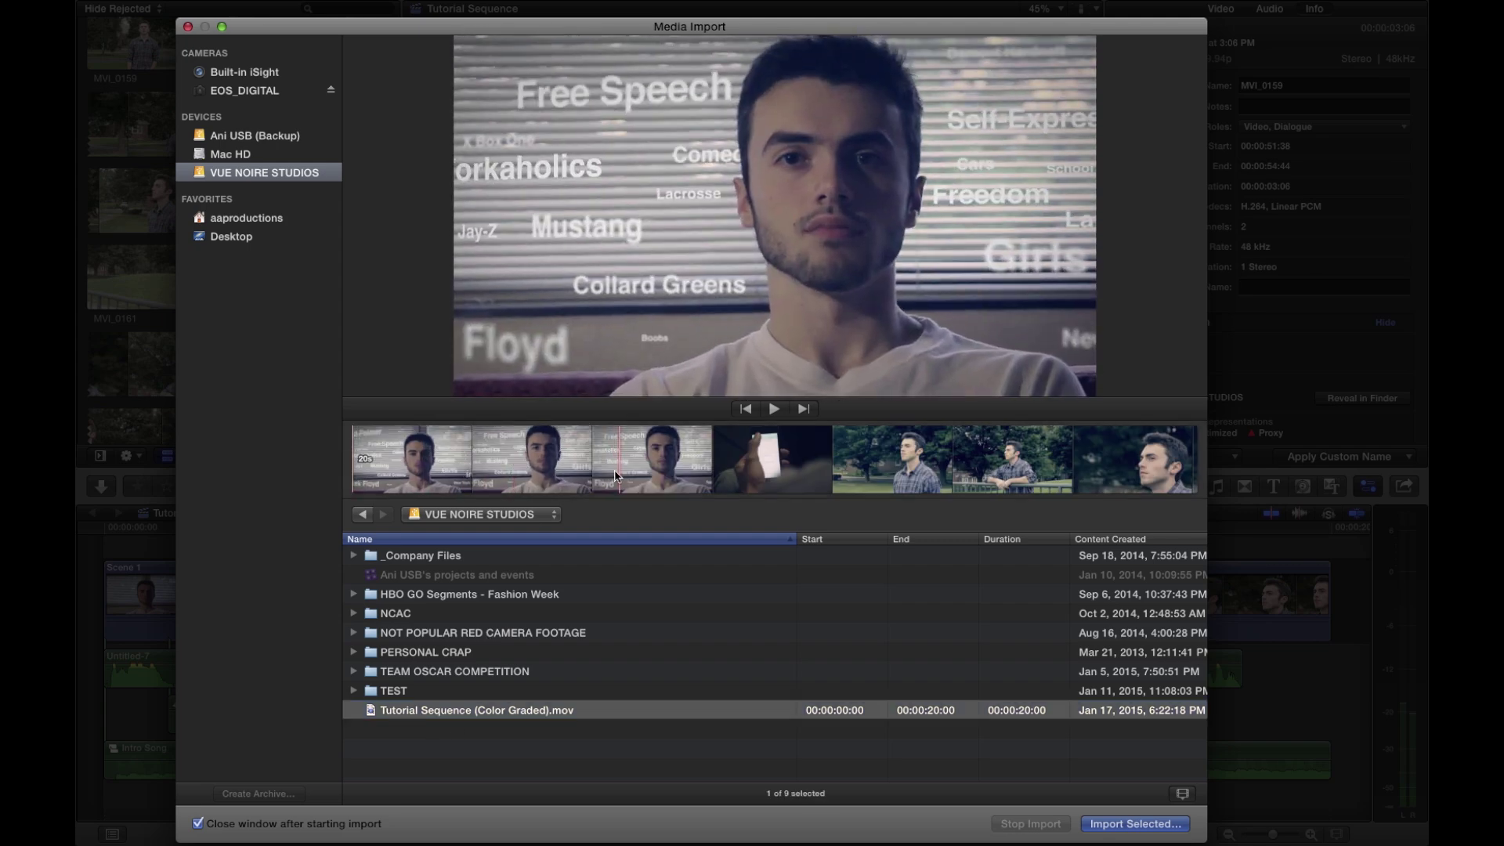
left_click(1132, 823)
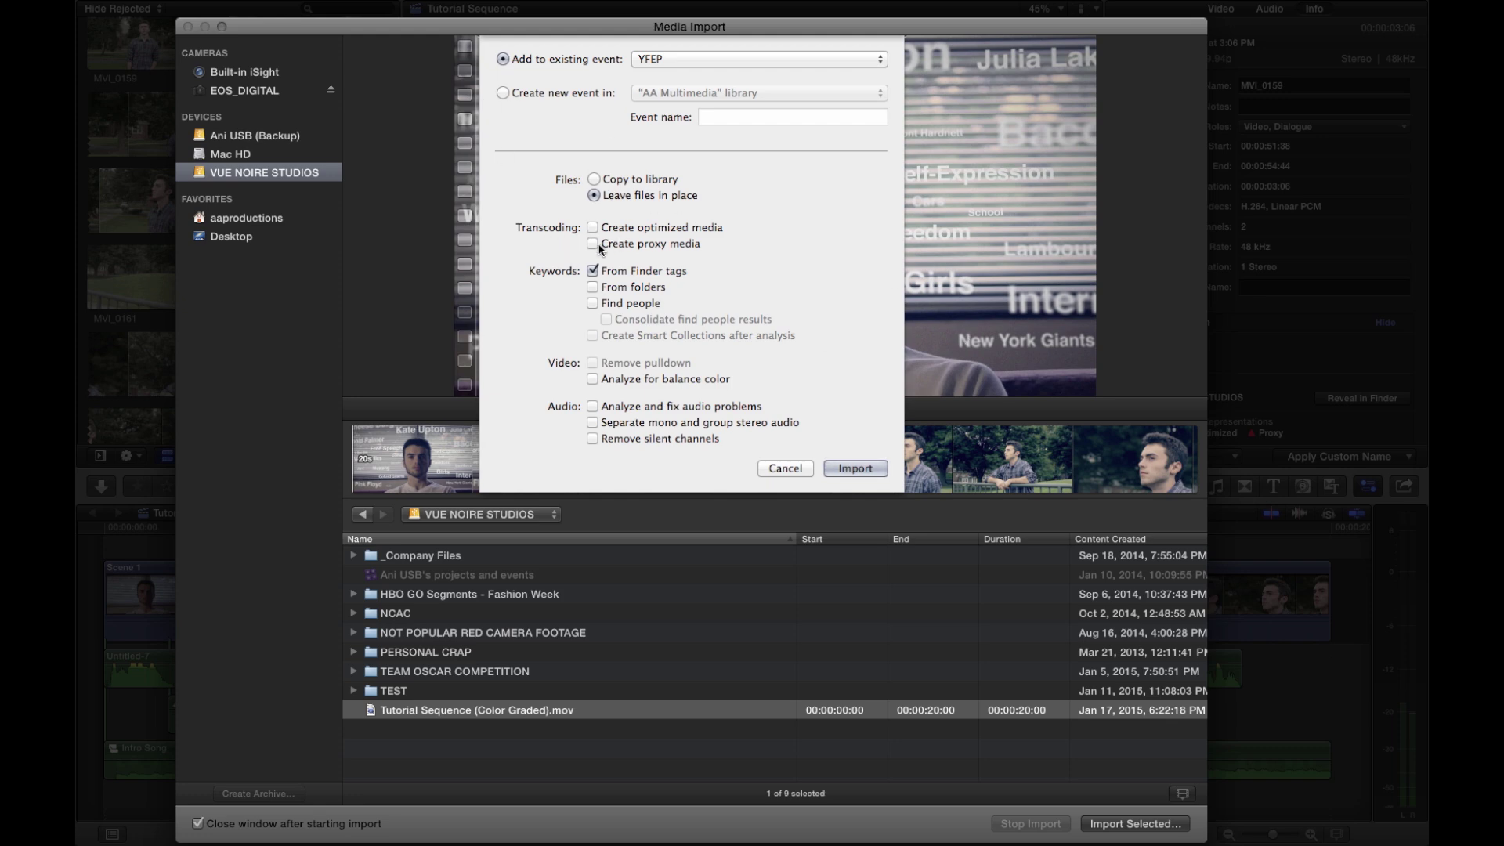
left_click(856, 469)
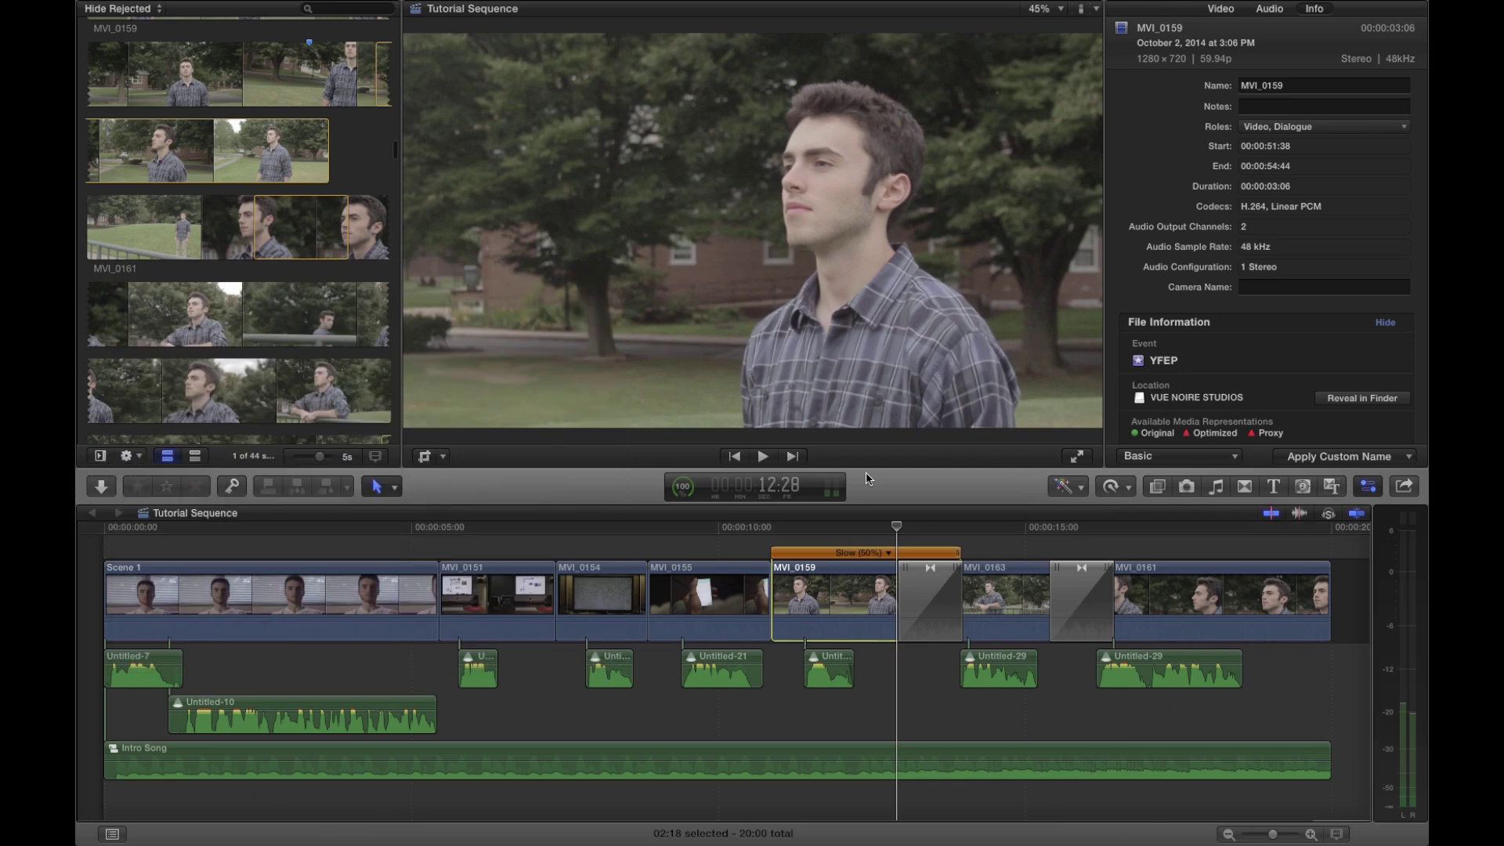
Step: Load the Tutorial Sequence (Color Graded) clip in the viewer with the inspector hidden
scroll(274, 386, "down", 15)
scroll(275, 386, "down", 3)
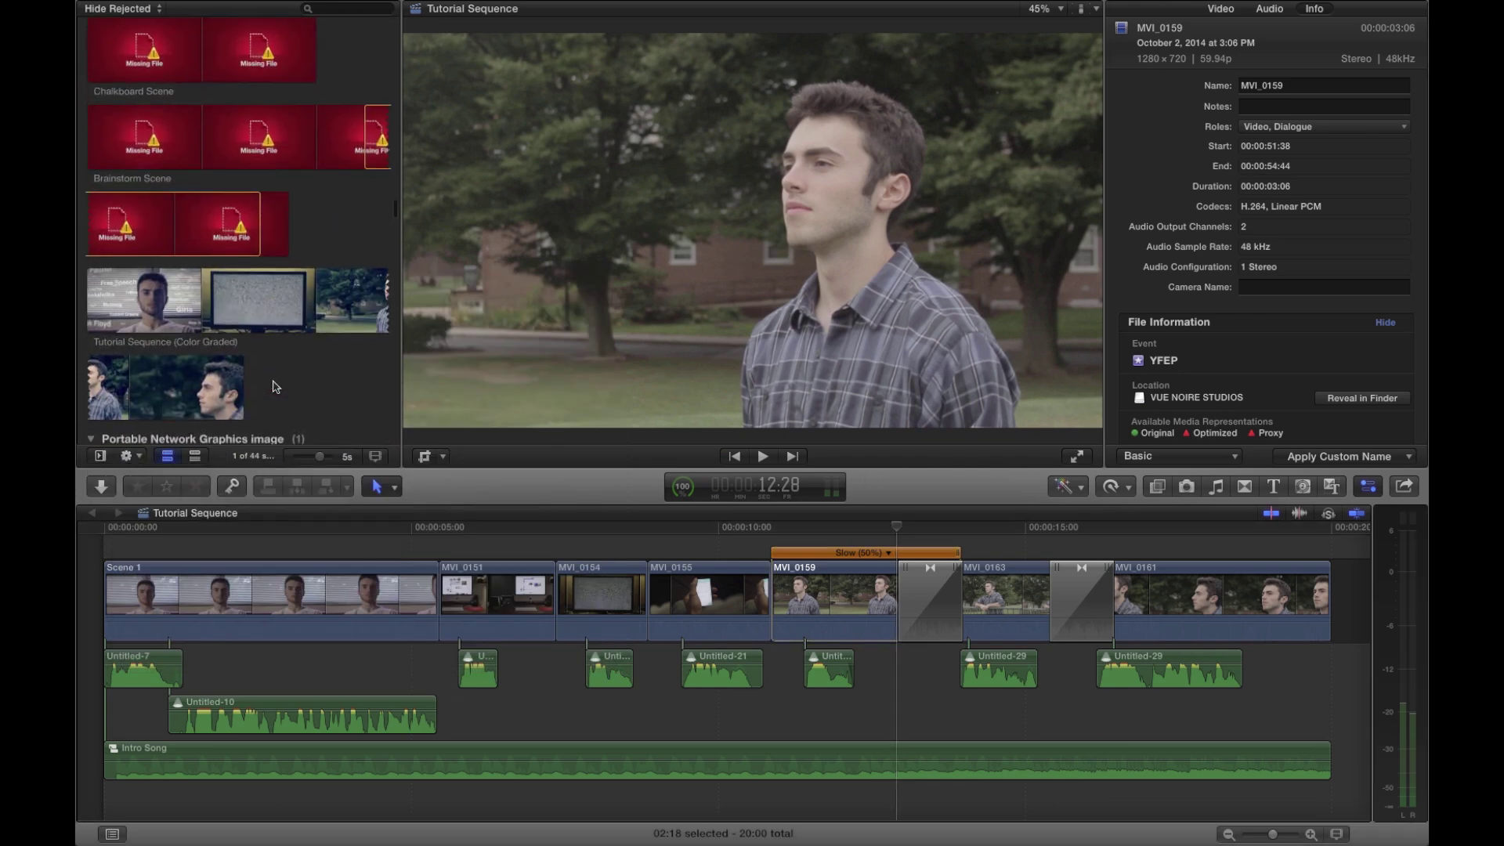
left_click(114, 290)
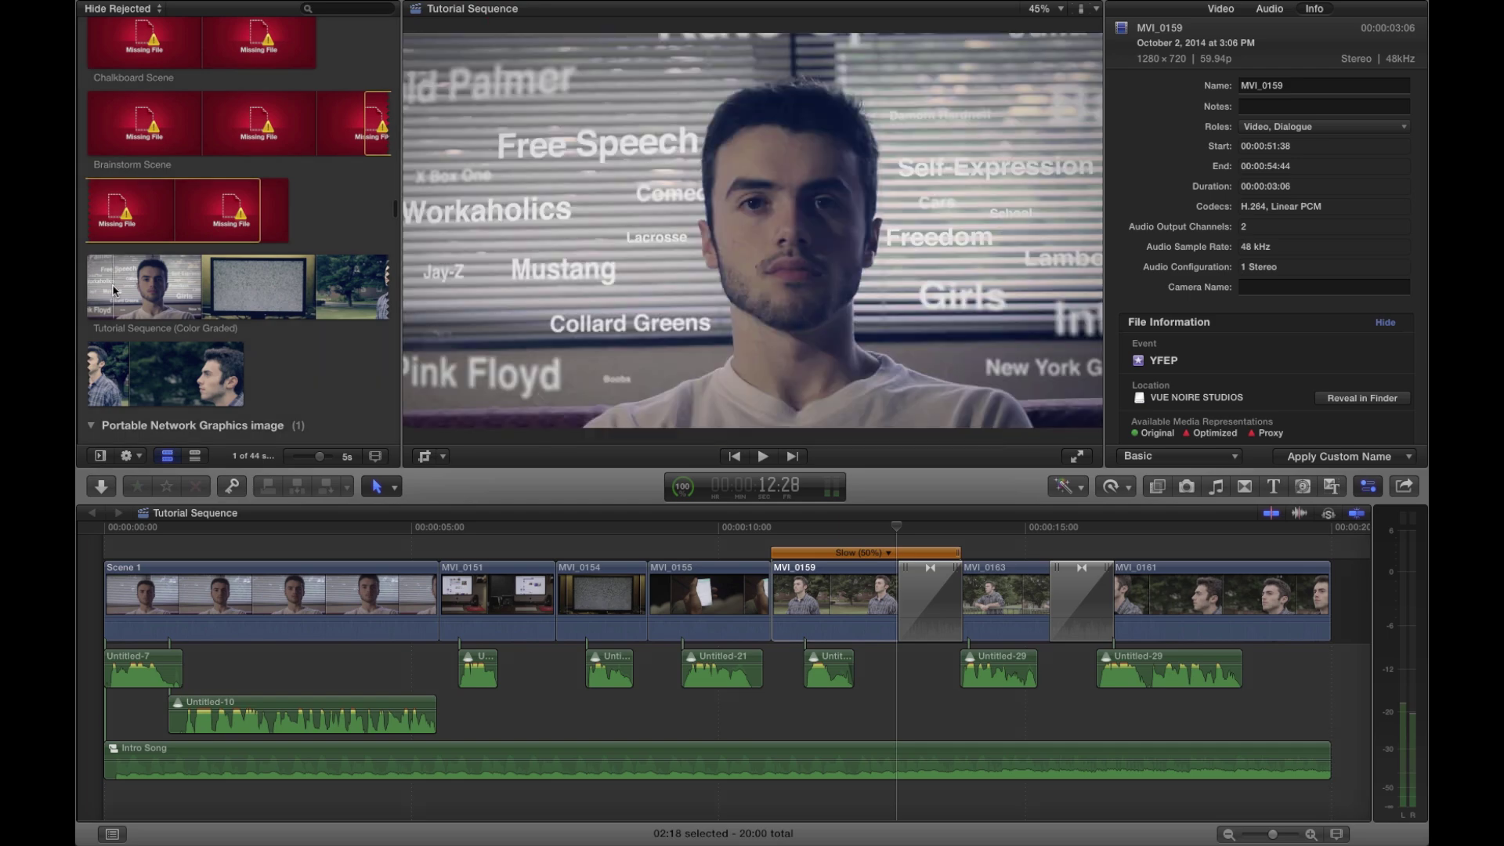
key("super+4")
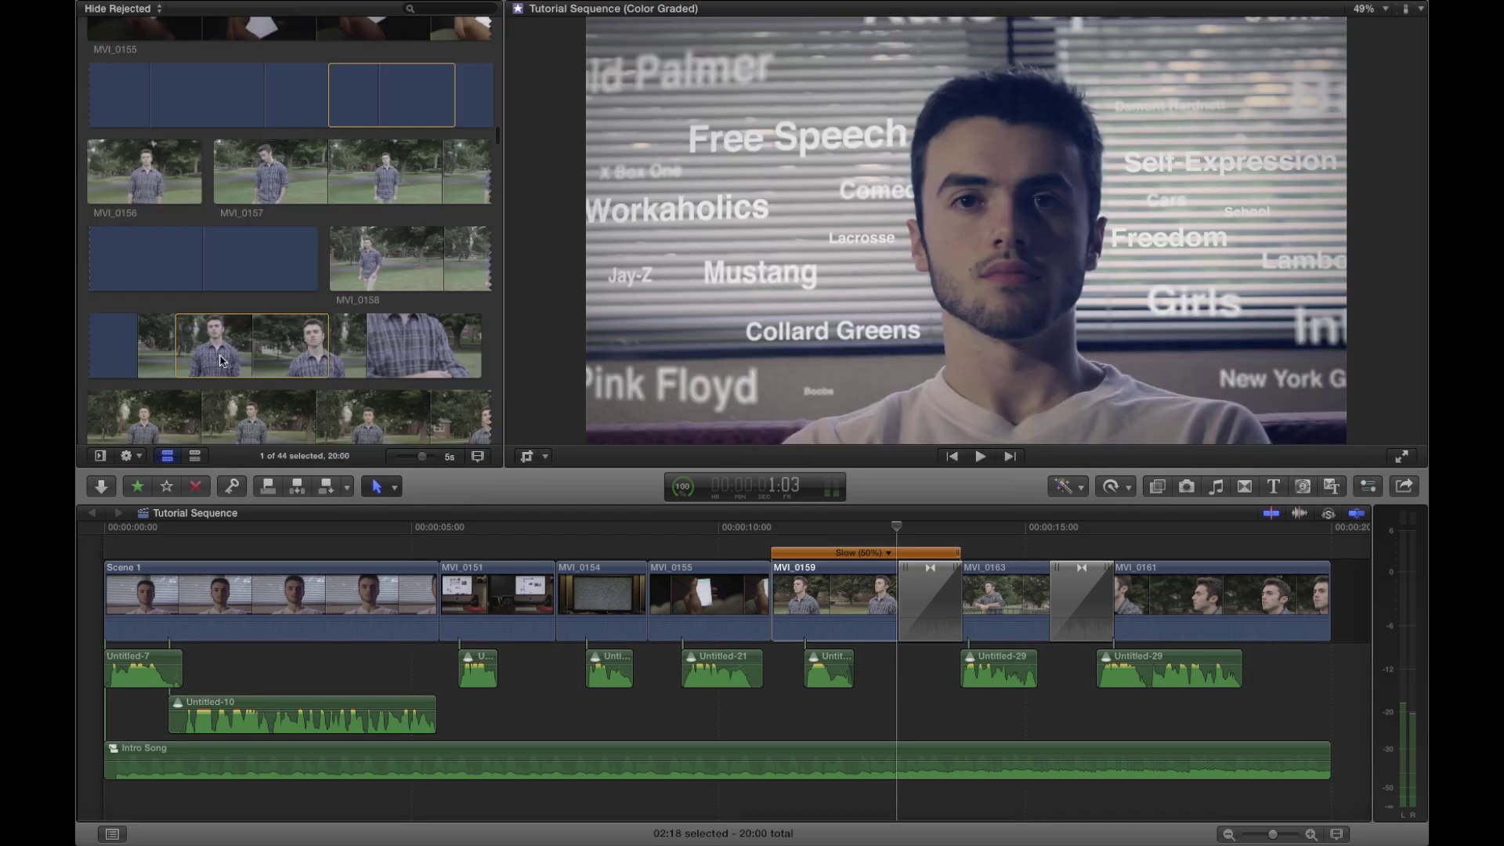
scroll(212, 349, "down", 3)
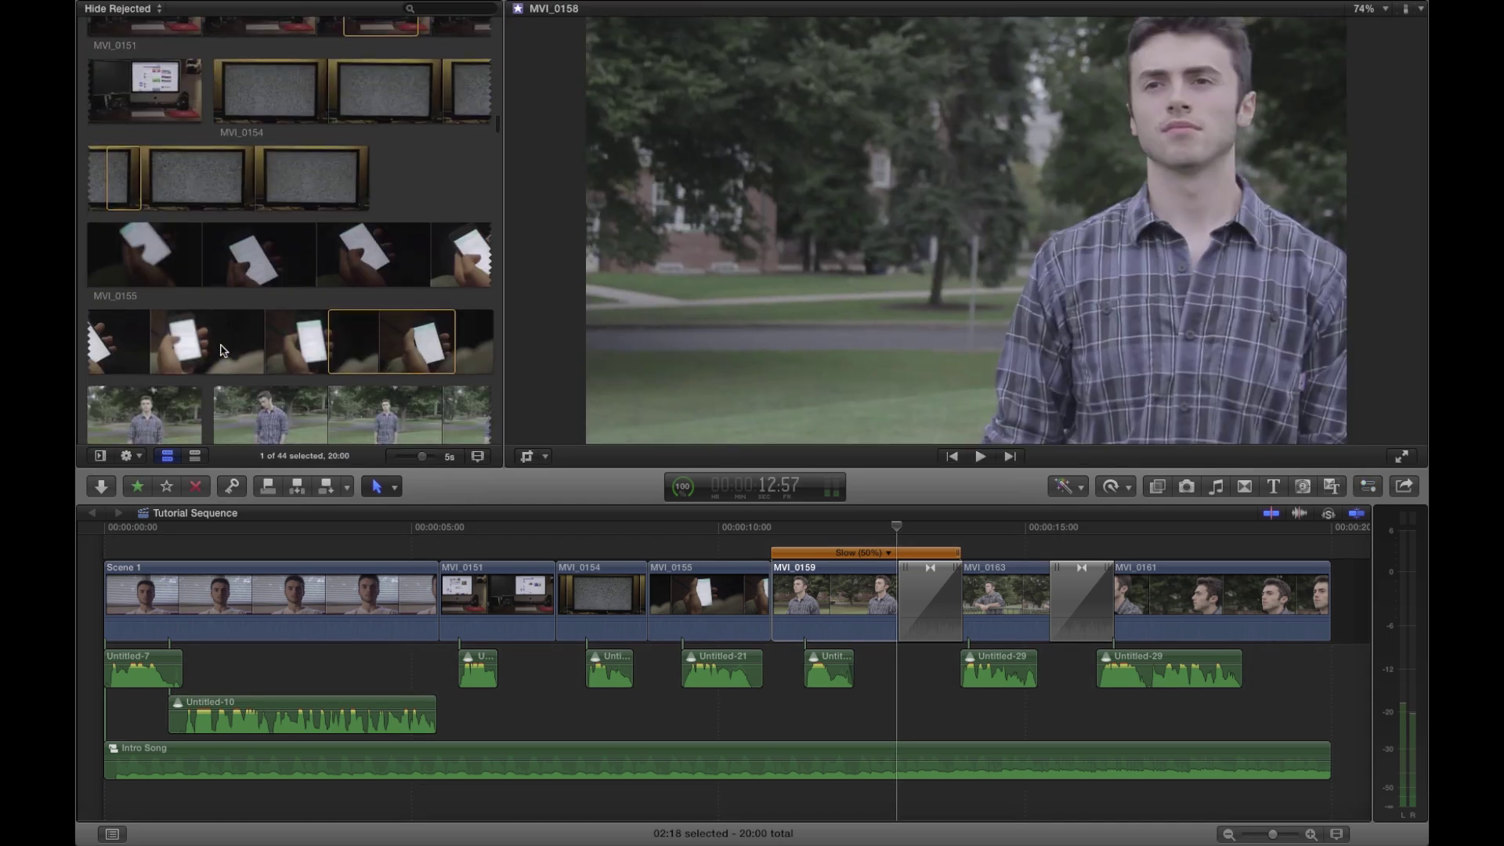
scroll(220, 350, "down", 10)
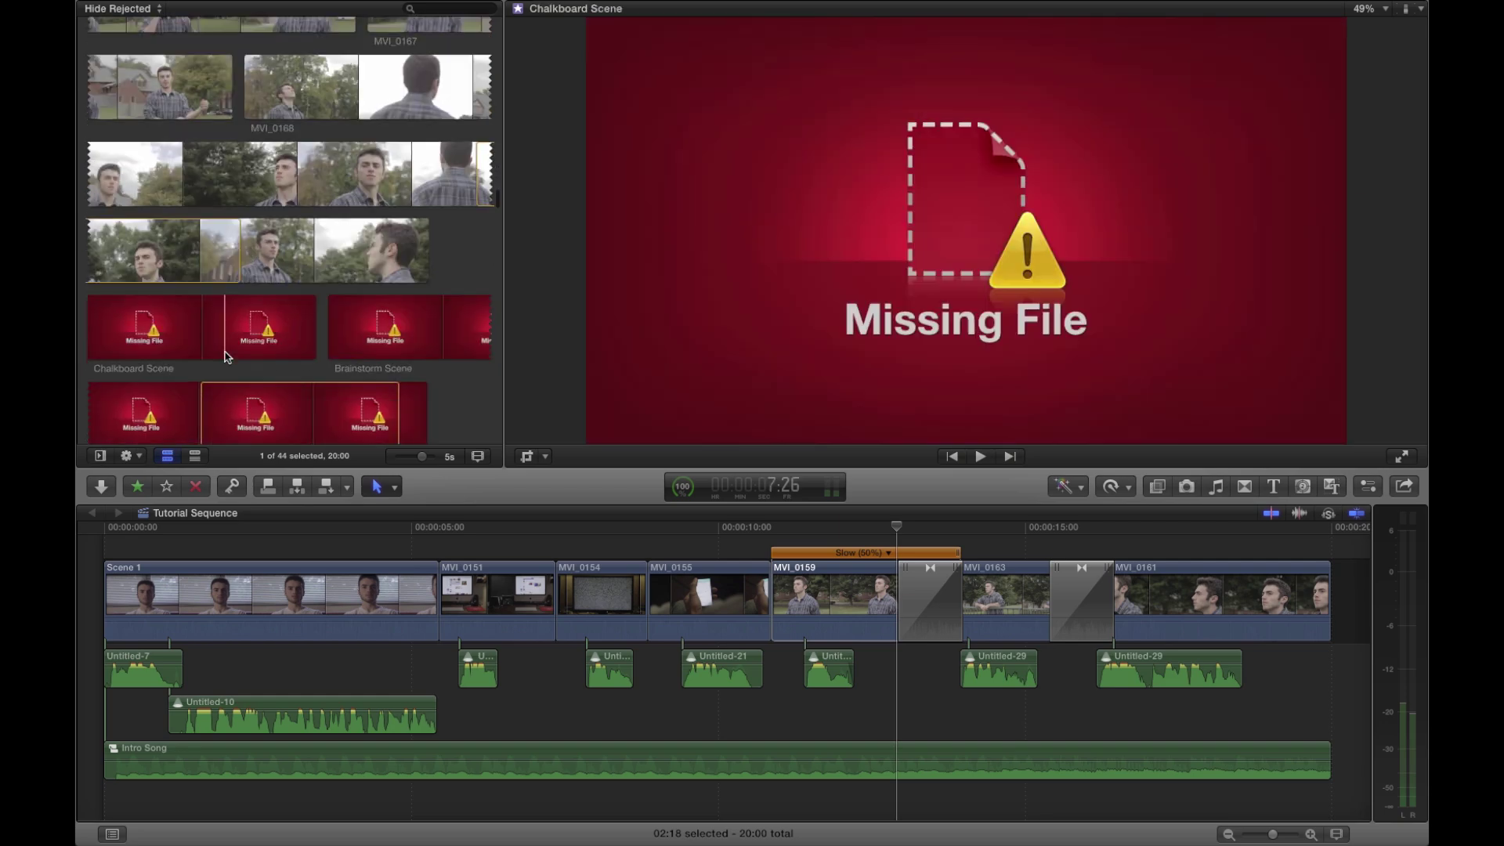
scroll(227, 357, "up", 5)
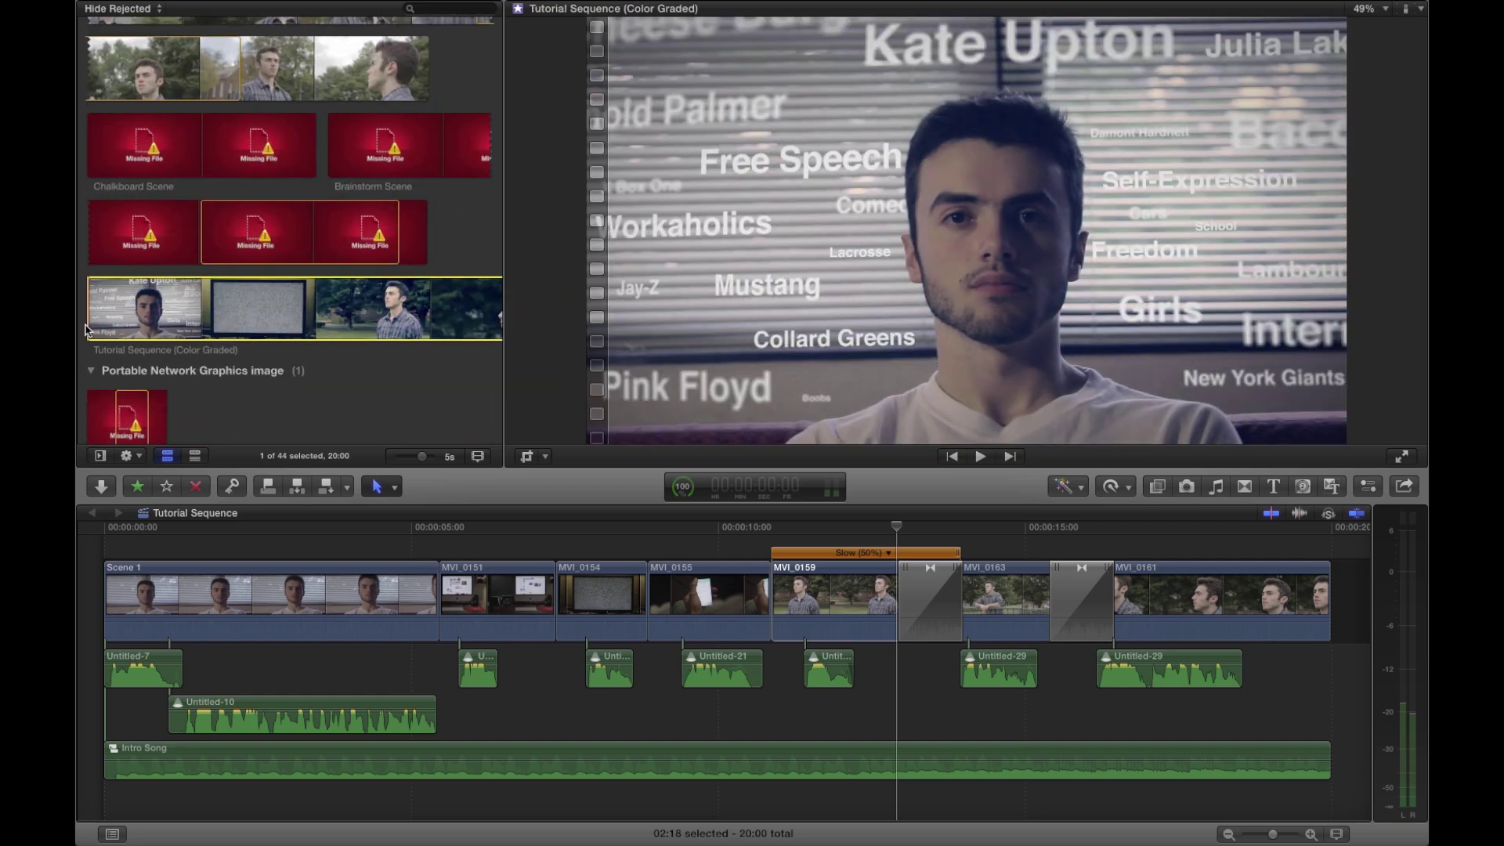
Step: Place the Tutorial Sequence (Color Graded) clip above the timeline clips and set the playhead near the start
left_click_drag(86, 324, 102, 539)
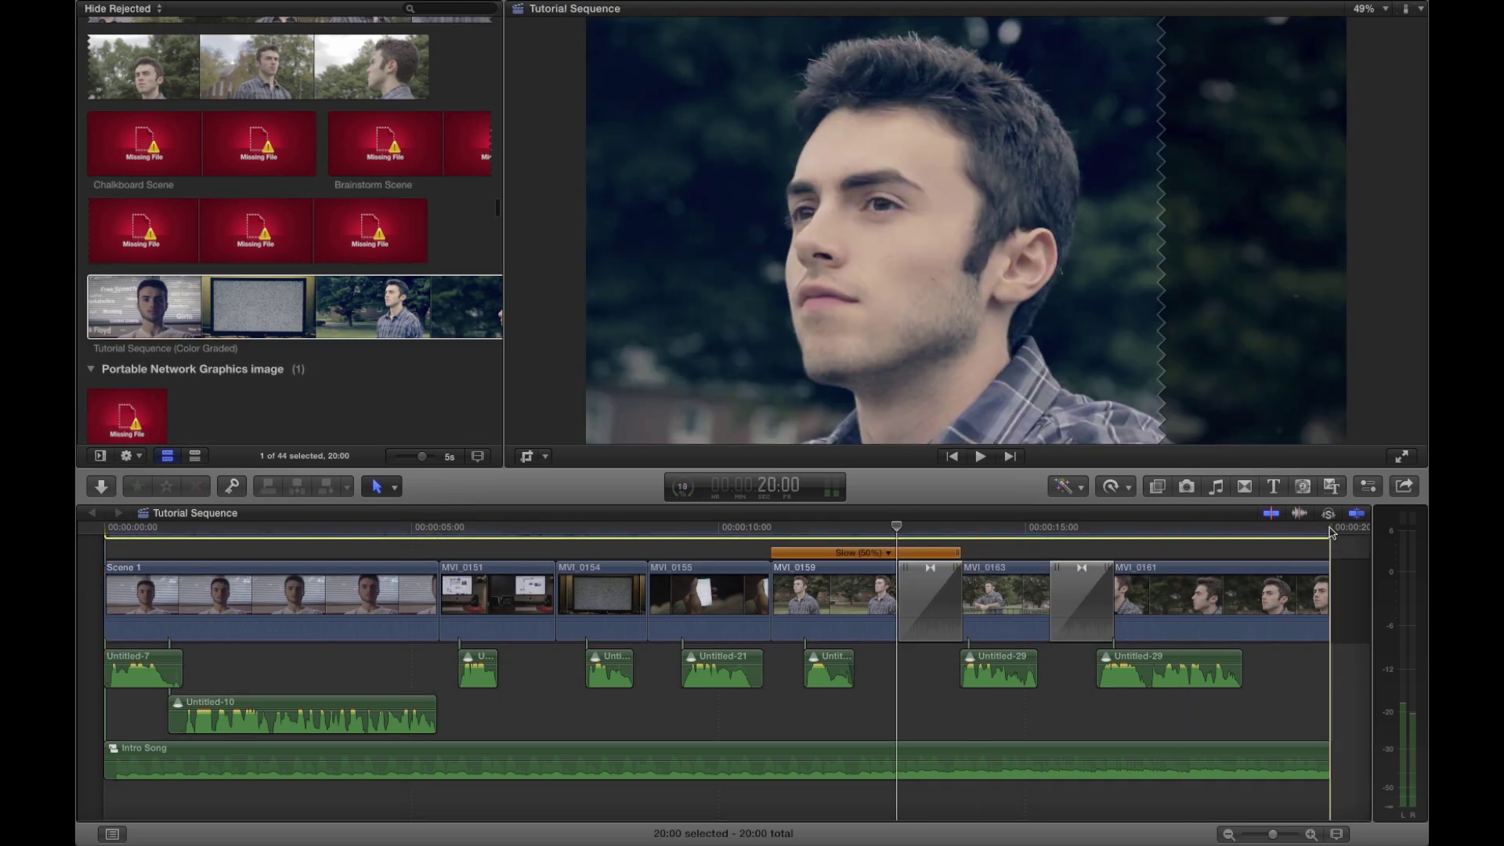
left_click(208, 531)
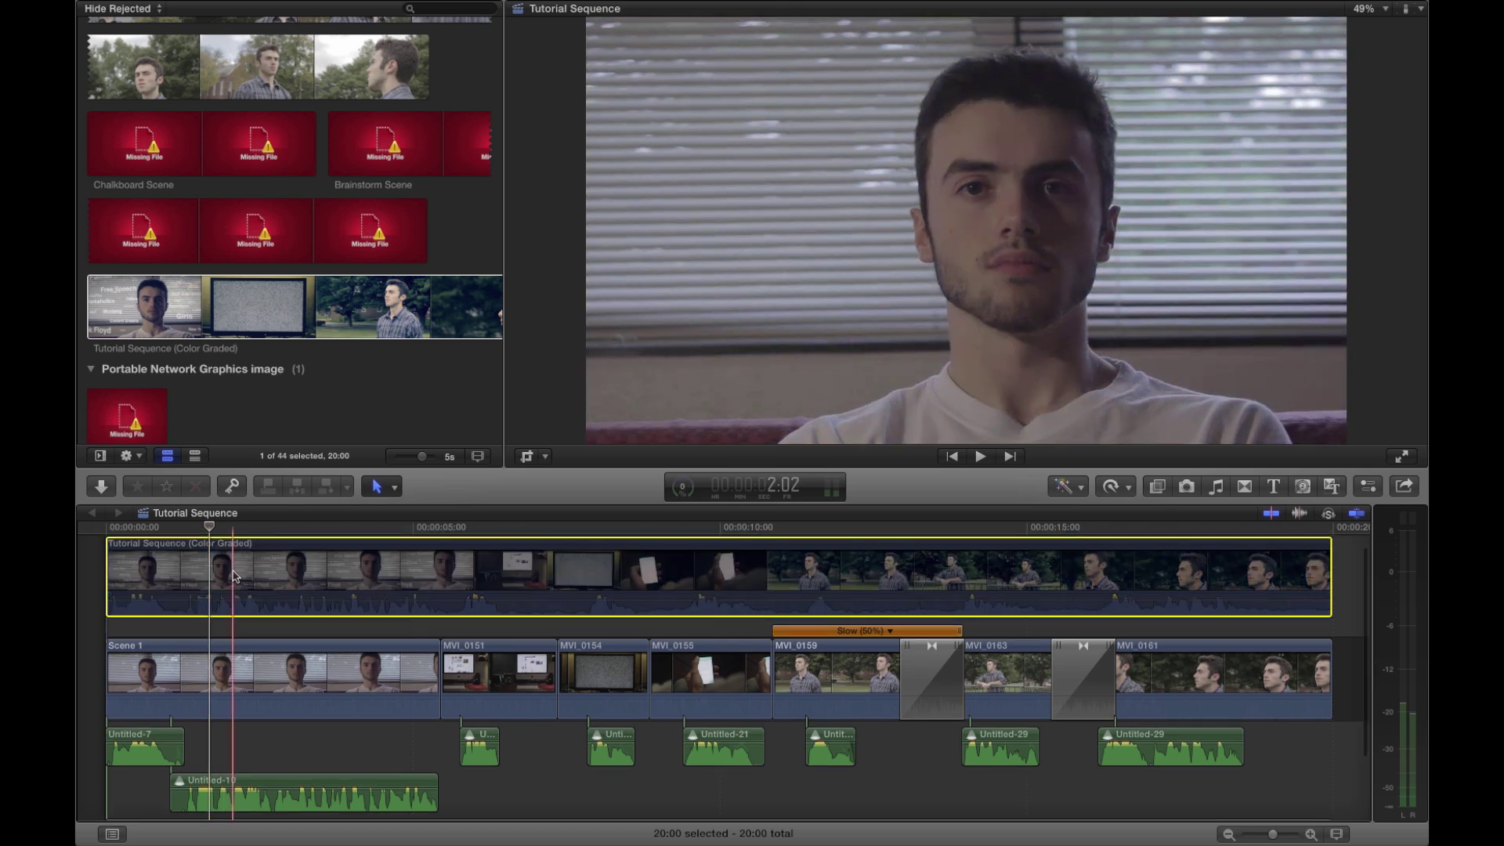
Step: Remove the graded clip from the timeline and preview it in the viewer
key("Delete")
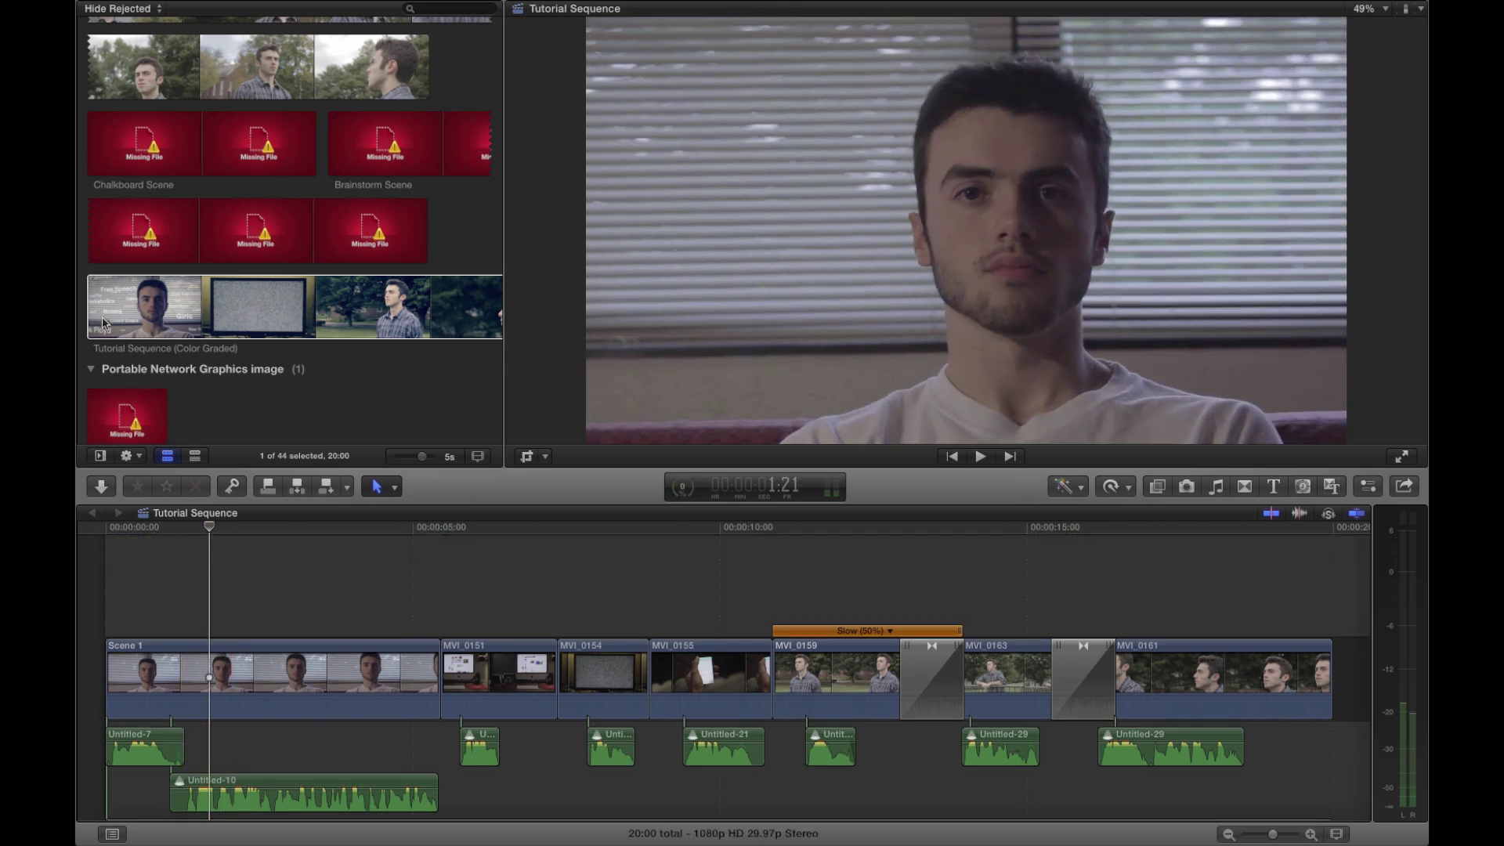
left_click(202, 402)
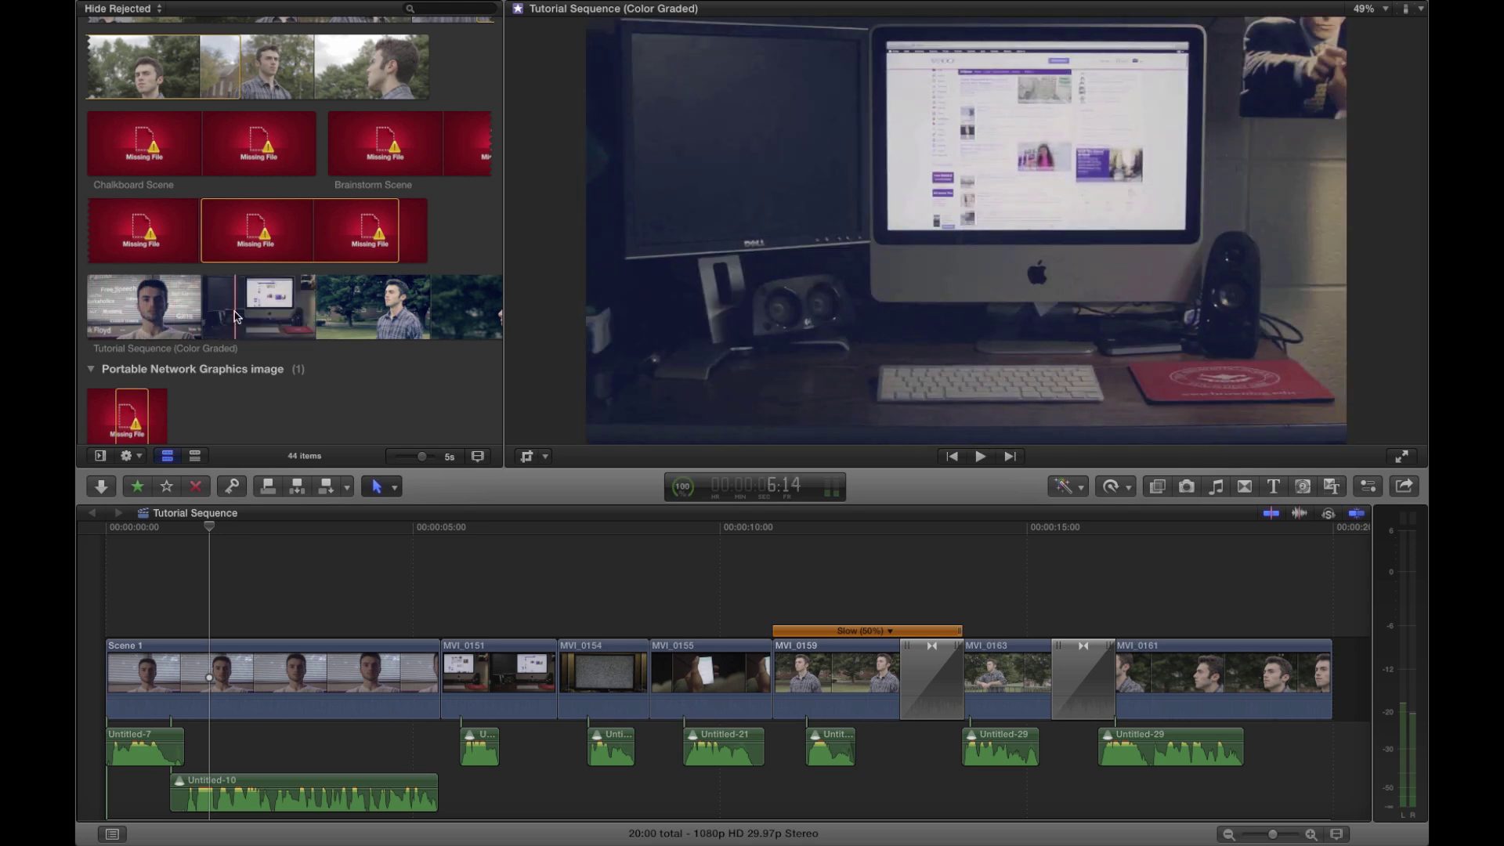
key("space")
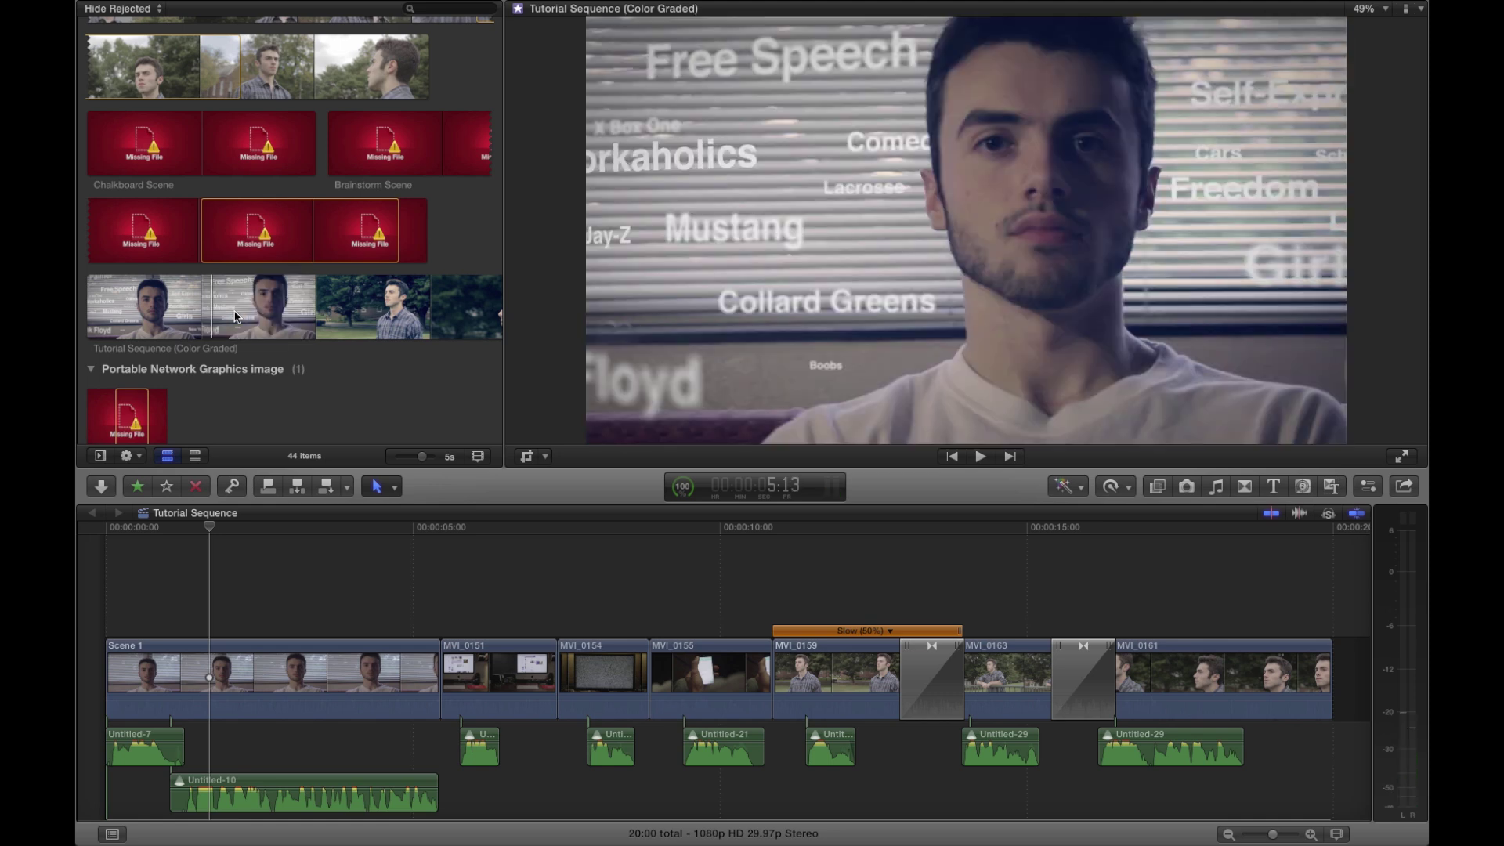
Step: Replace Scene 1 with the graded render and turn its audio all the way down
left_click(235, 317)
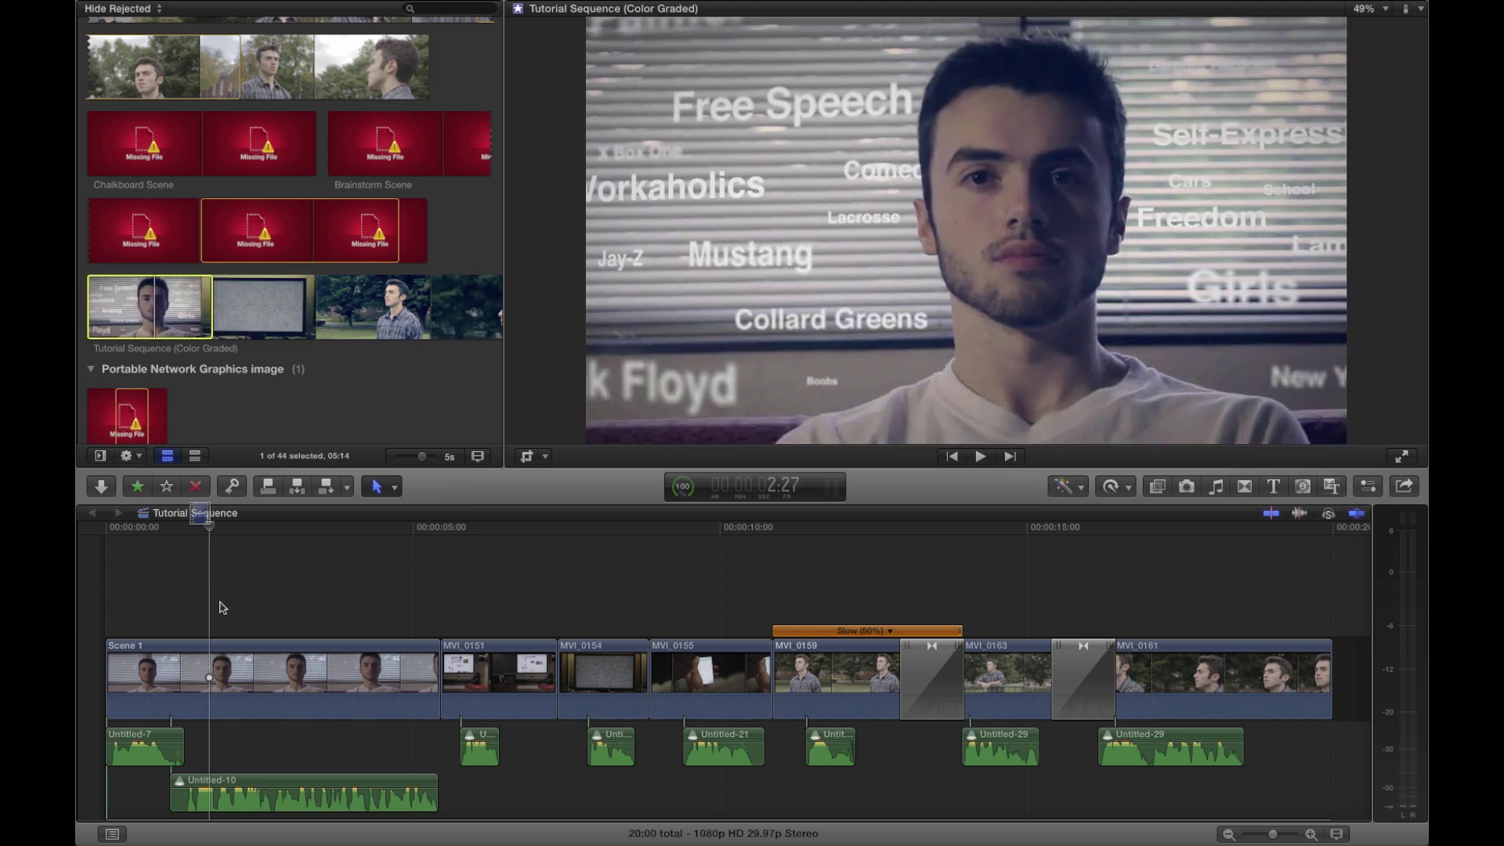
left_click_drag(222, 608, 292, 631)
left_click(292, 644)
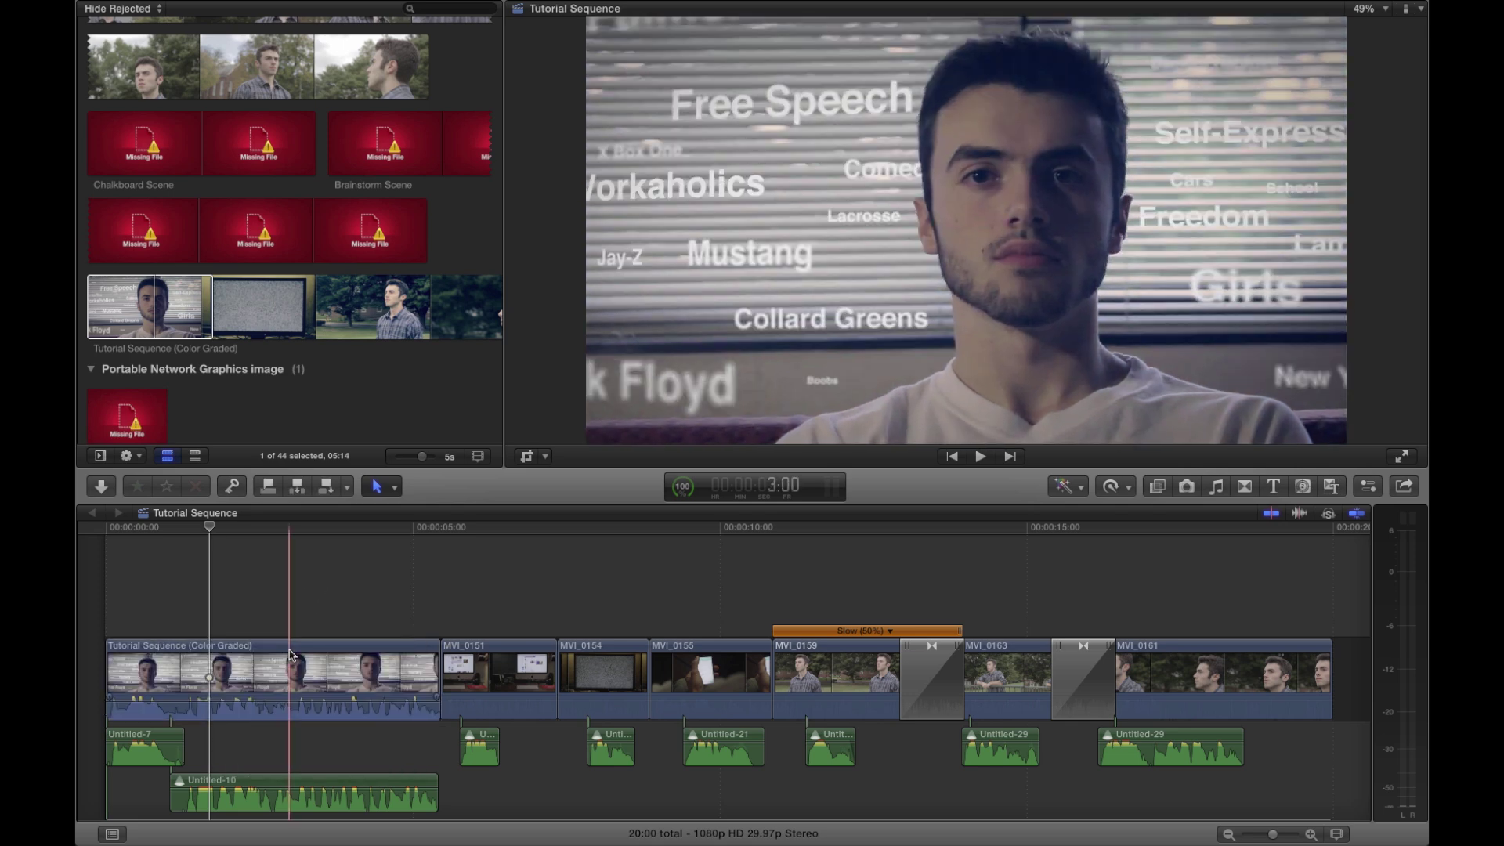
left_click_drag(284, 697, 278, 779)
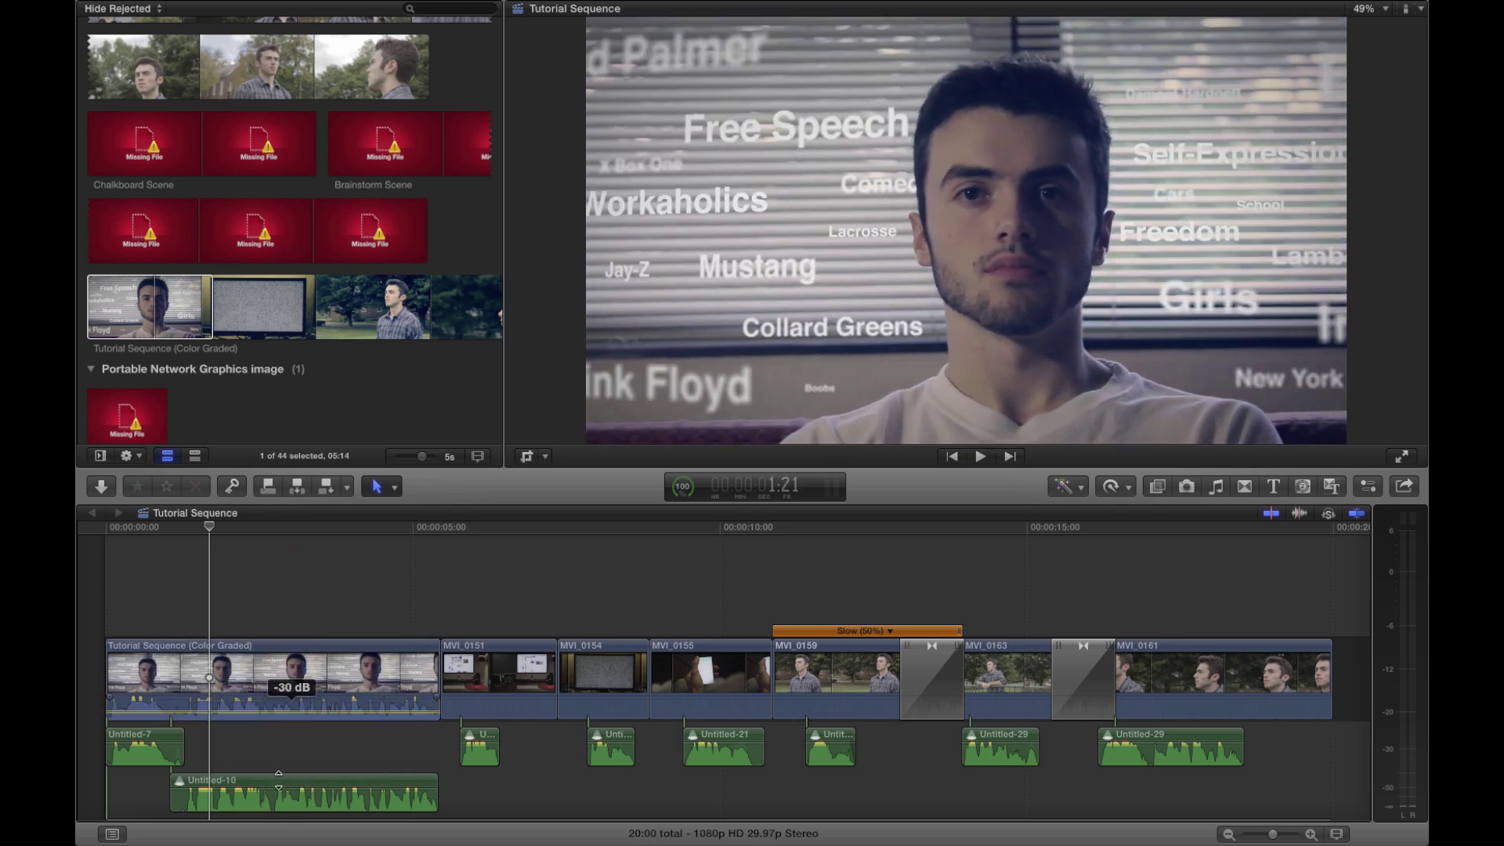
Step: Select the desk-shot range of the graded render and drop it onto MVI_0151
left_click(215, 306)
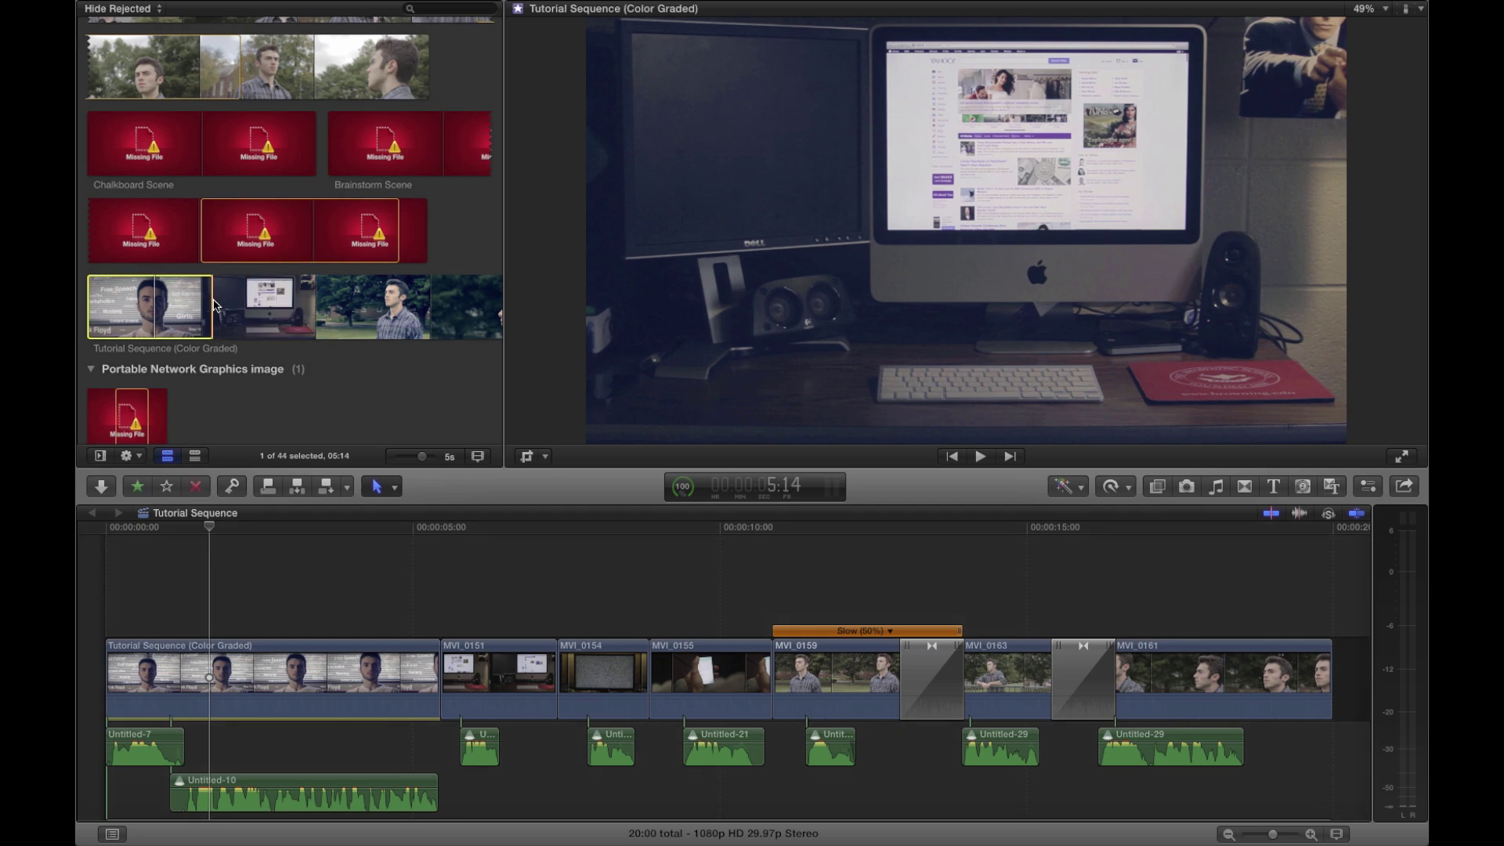
left_click(215, 305)
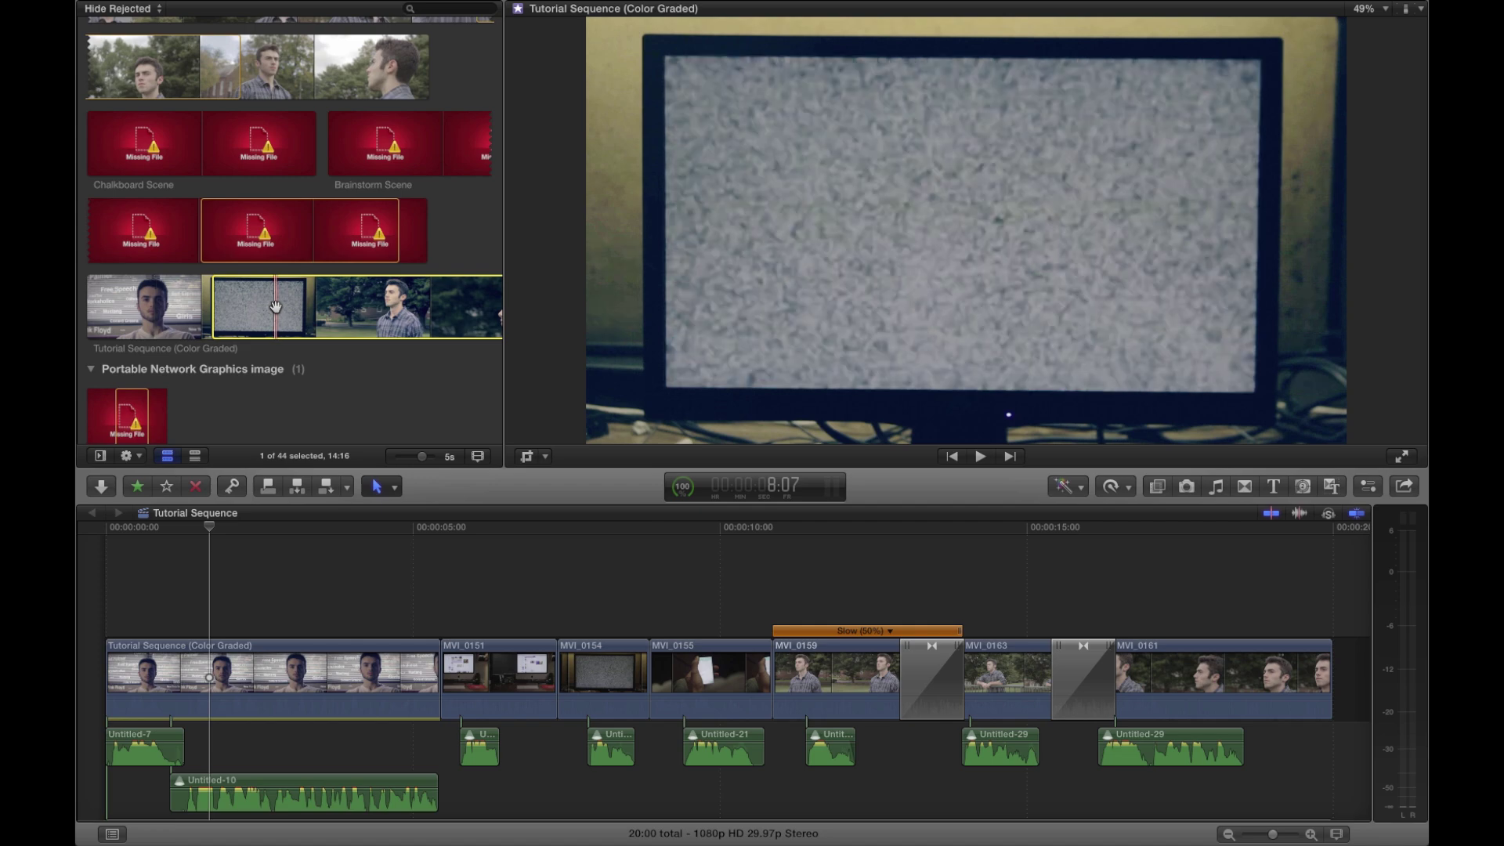
key("space")
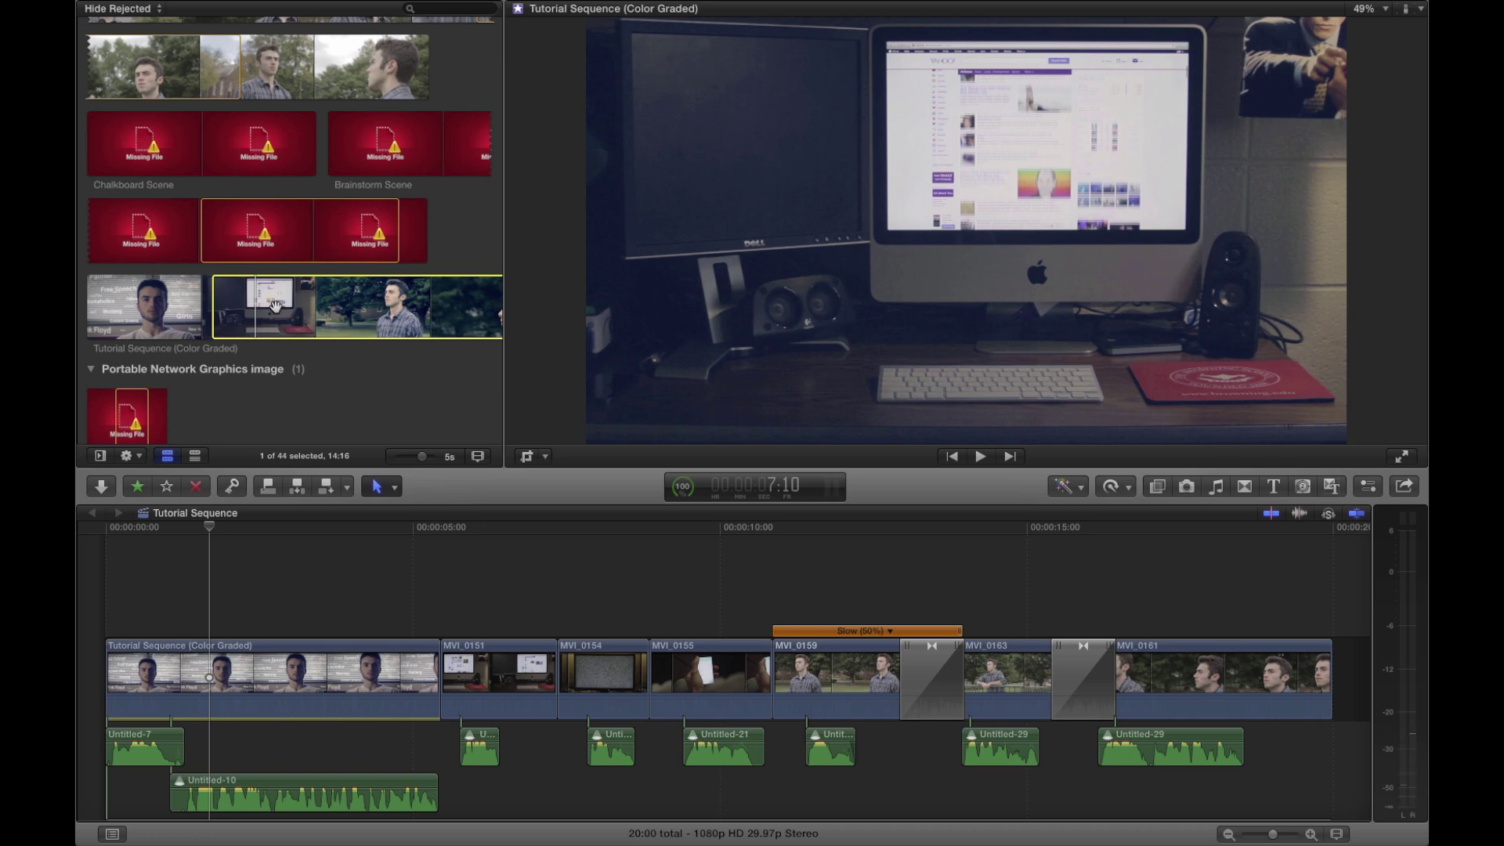
left_click(220, 305)
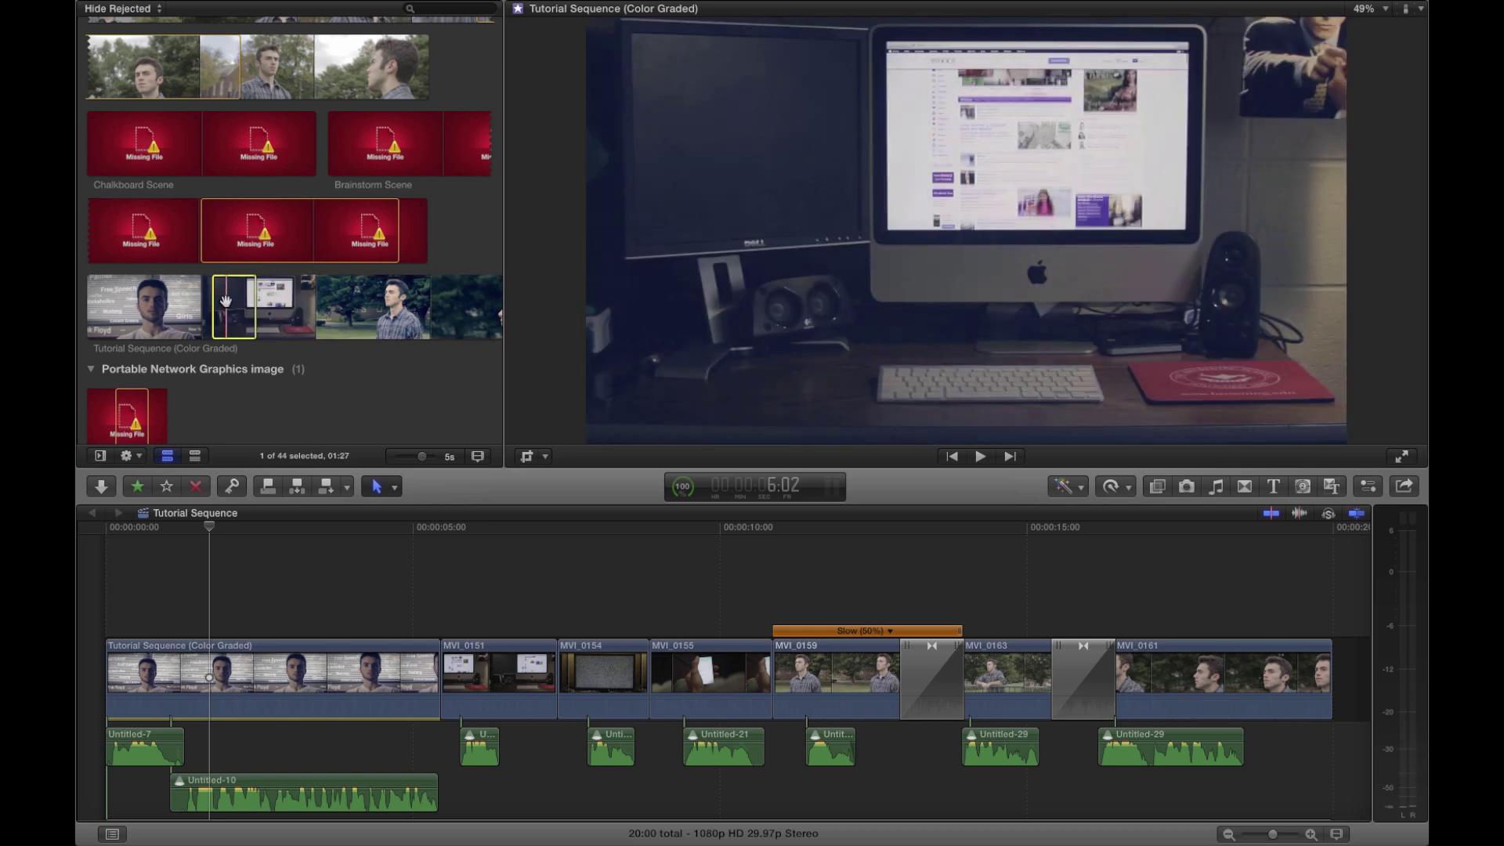
left_click(484, 658)
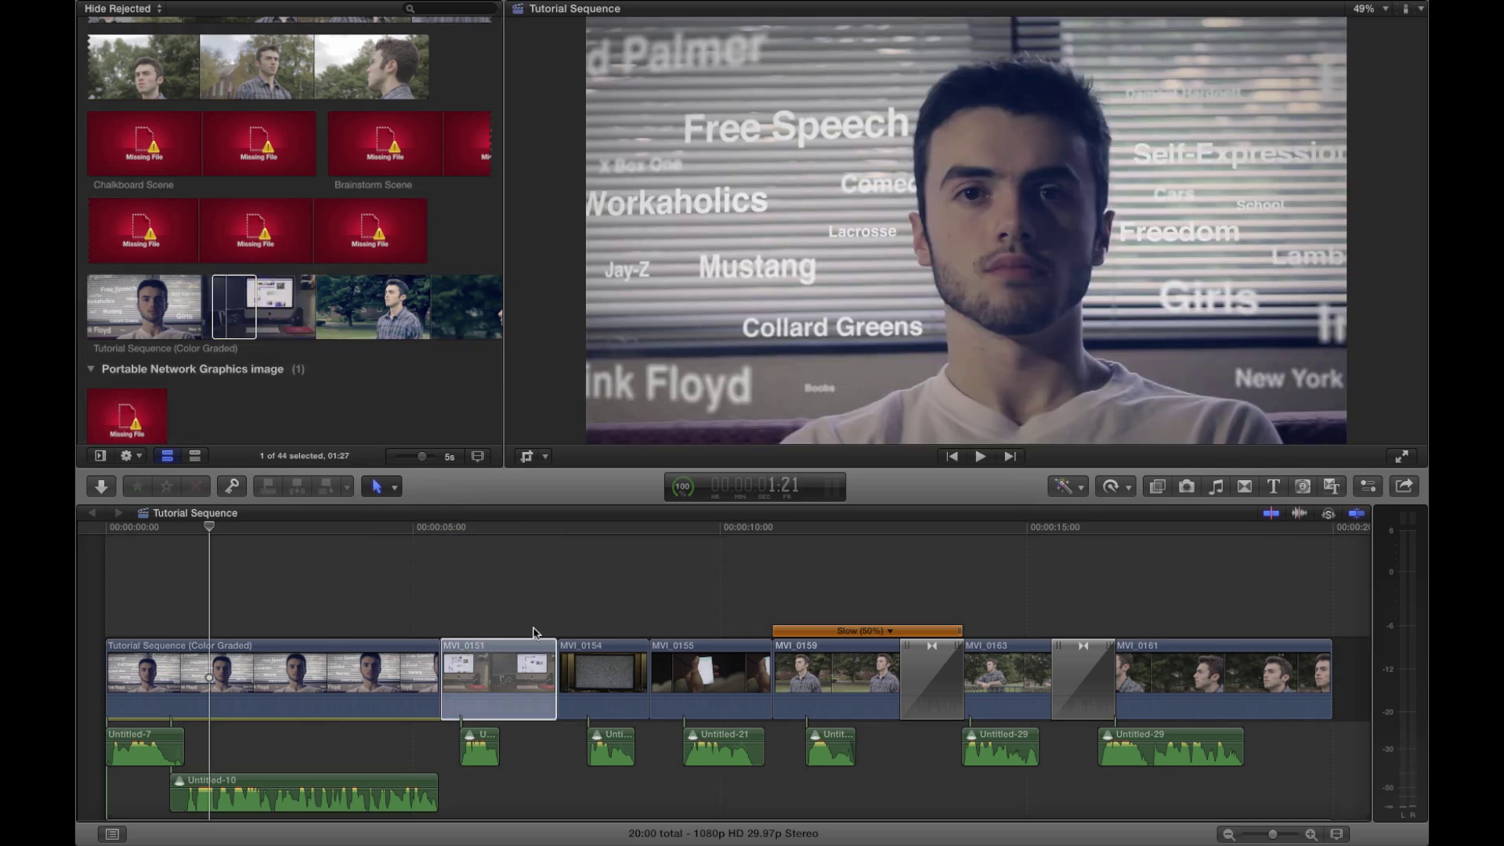
left_click_drag(535, 632, 542, 649)
Step: Replace MVI_0151 and MVI_0154 with graded shots, then mark the phone-shot range start
left_click(542, 661)
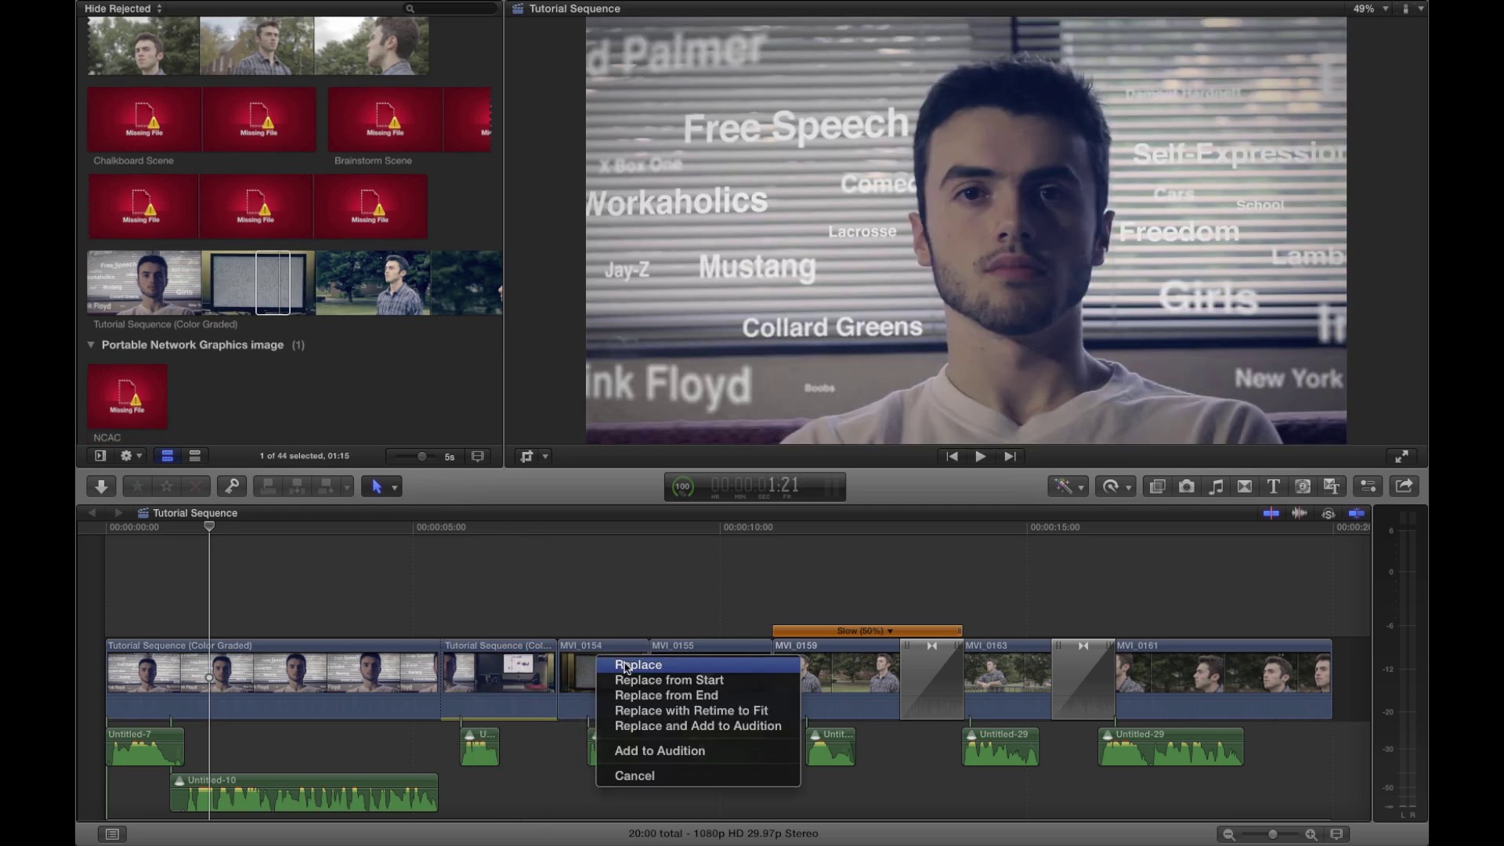
left_click(638, 662)
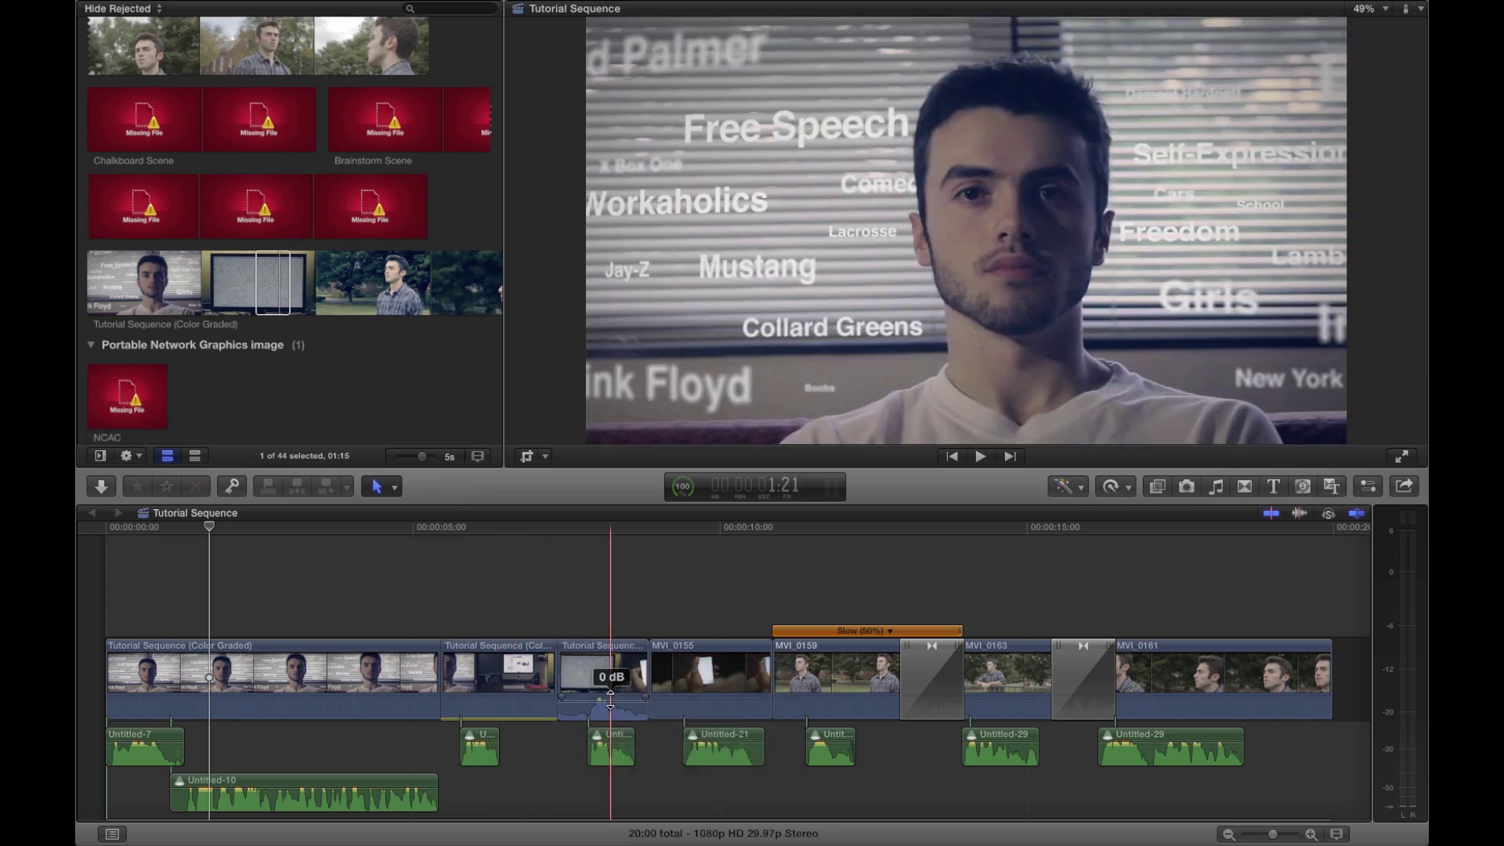
left_click(296, 287)
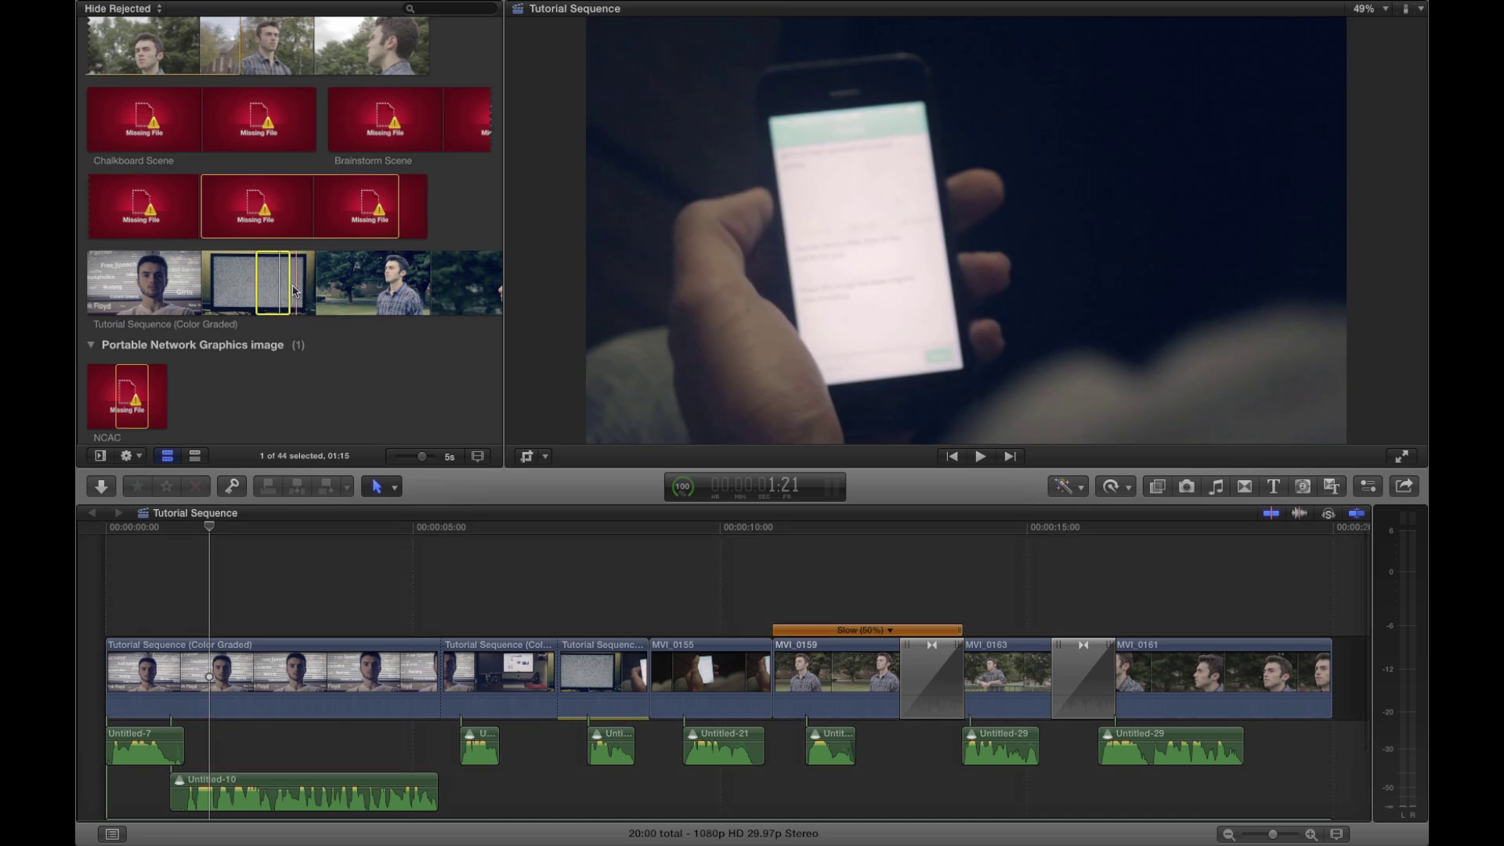
key("i")
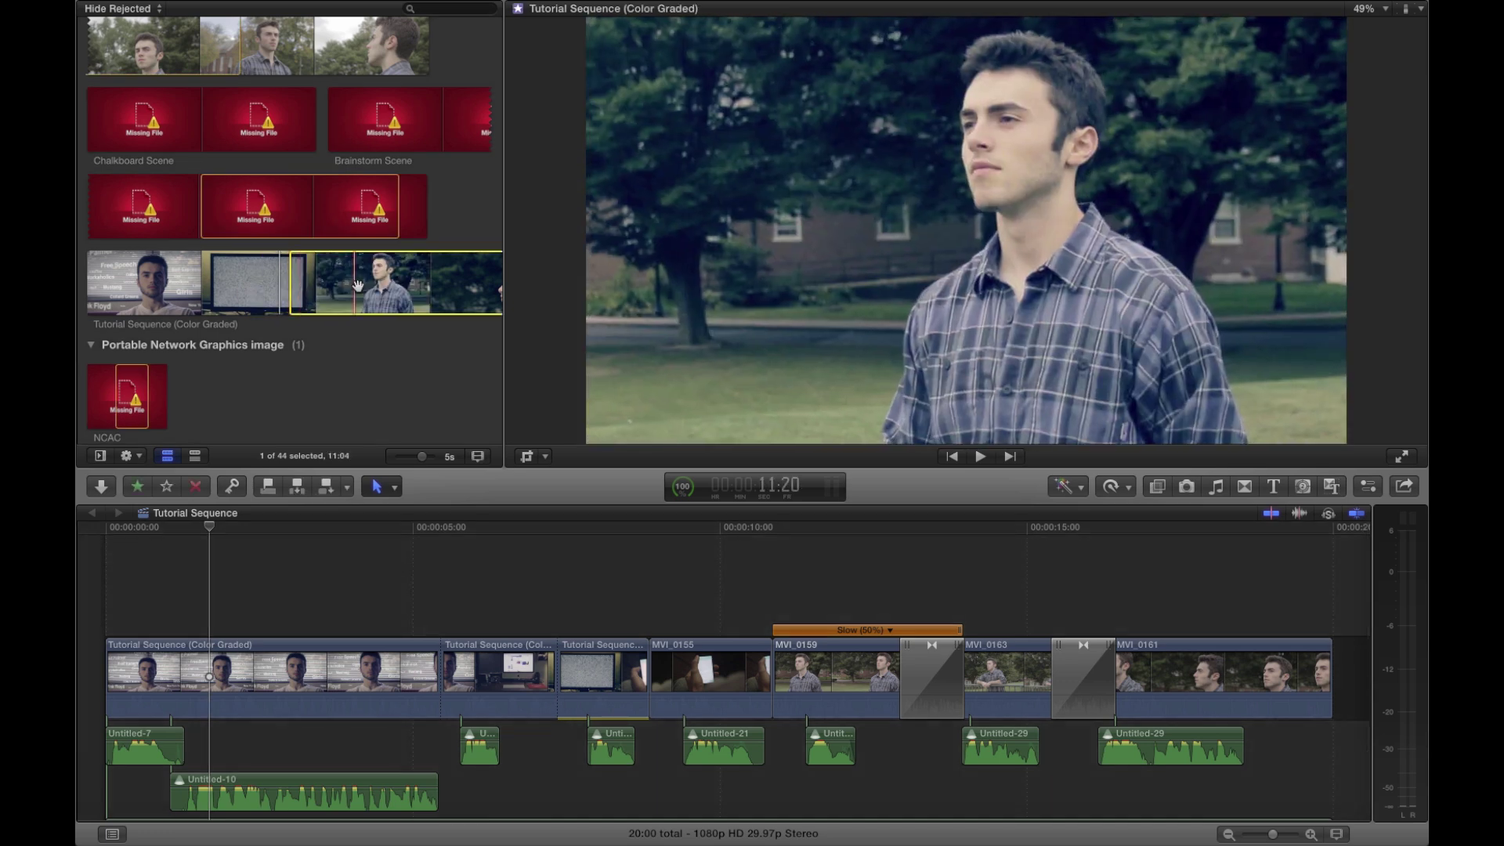
key("alt+r")
key("i")
key("space")
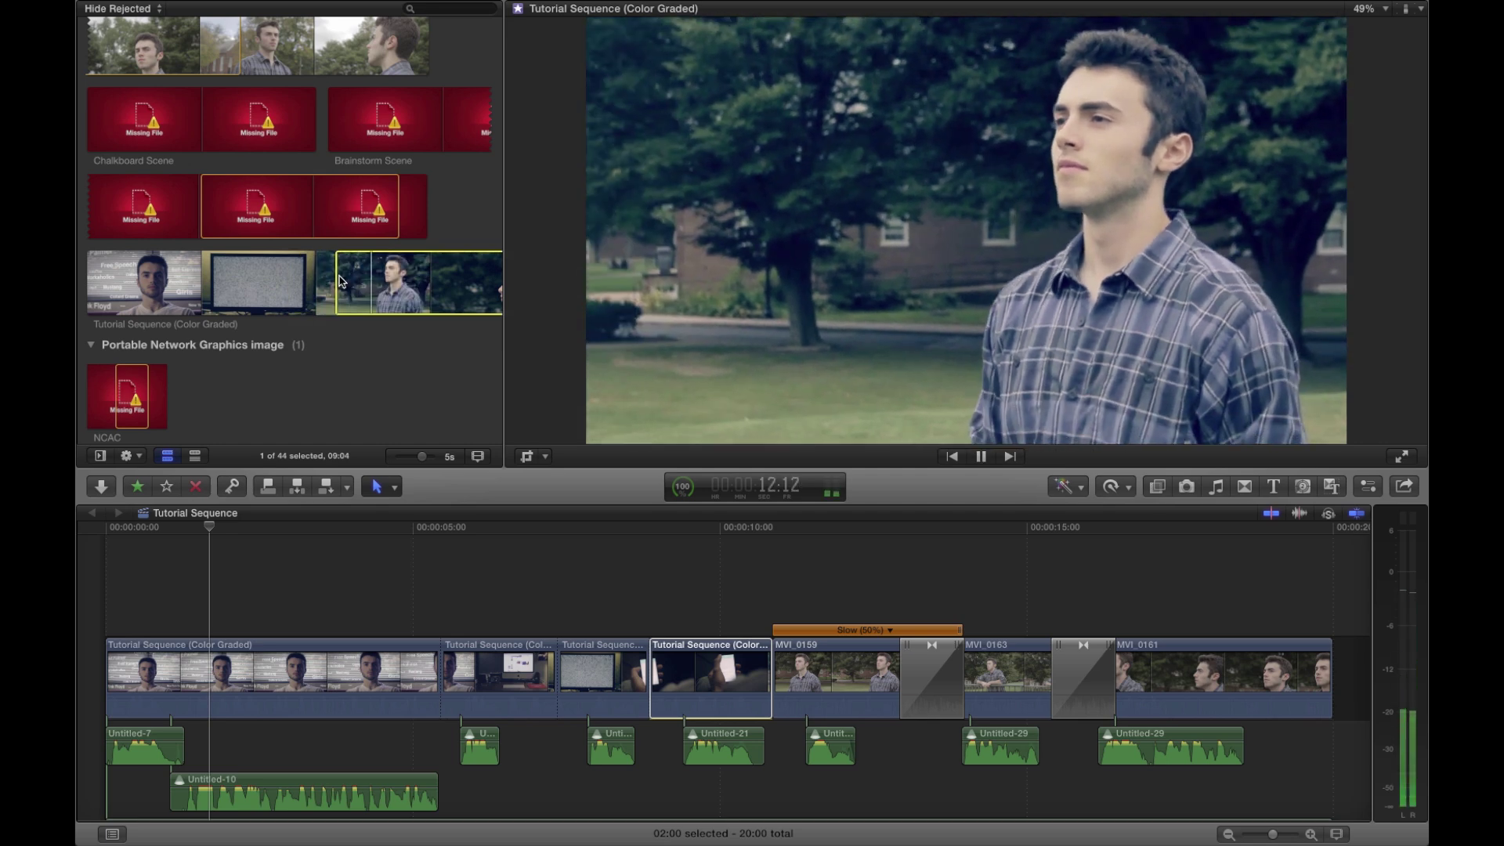
Step: Mark the phone shot's end at the cut, replace MVI_0159 with that graded range, and play it back
key("space")
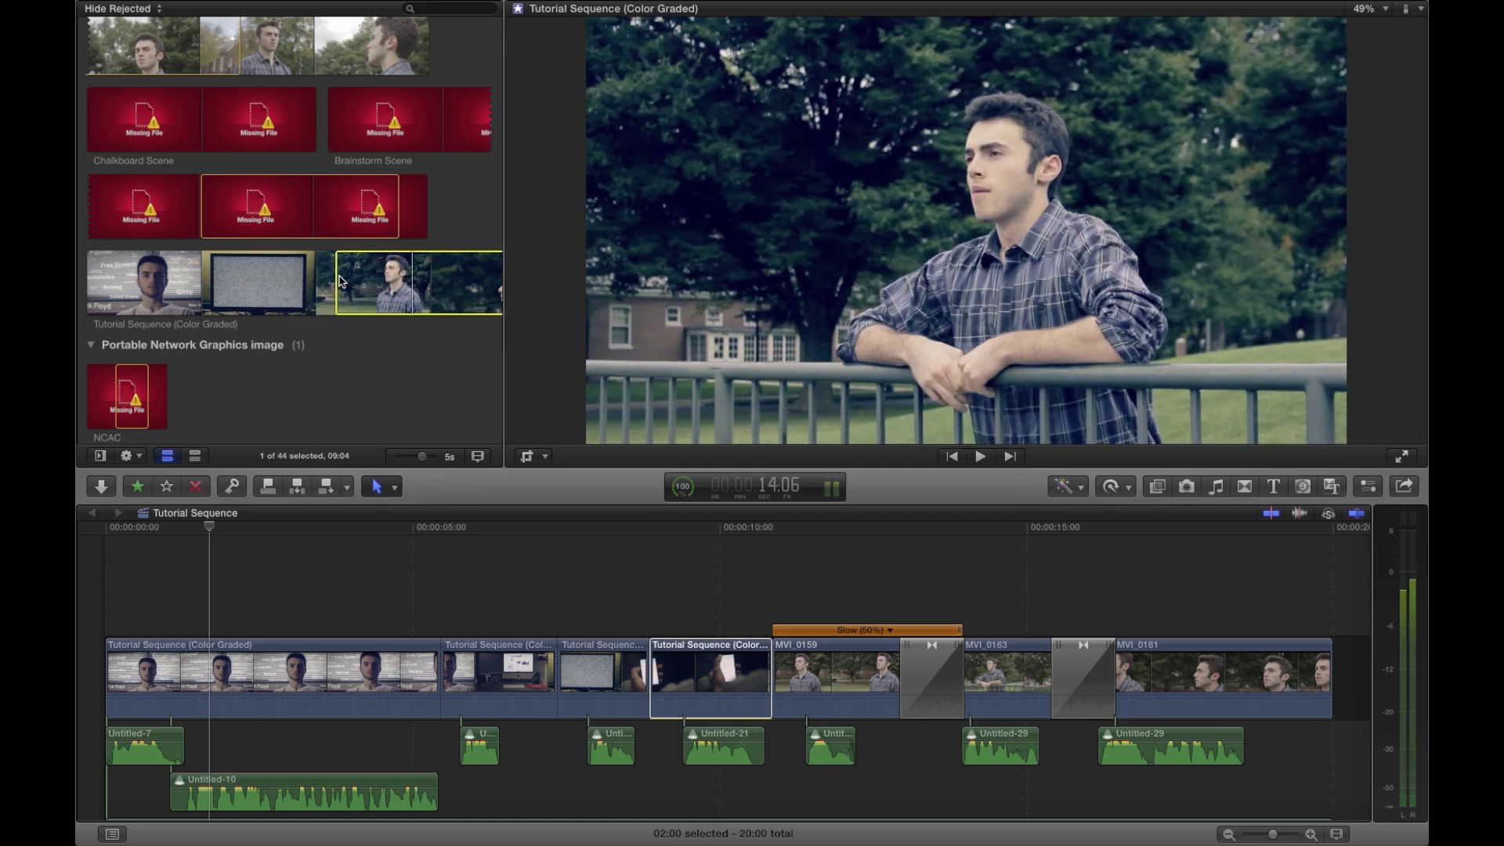
key("Left")
key("Left")
key("Left")
key("Left")
key("Left")
key("Left")
key("Left")
key("Left")
key("Left")
key("Left")
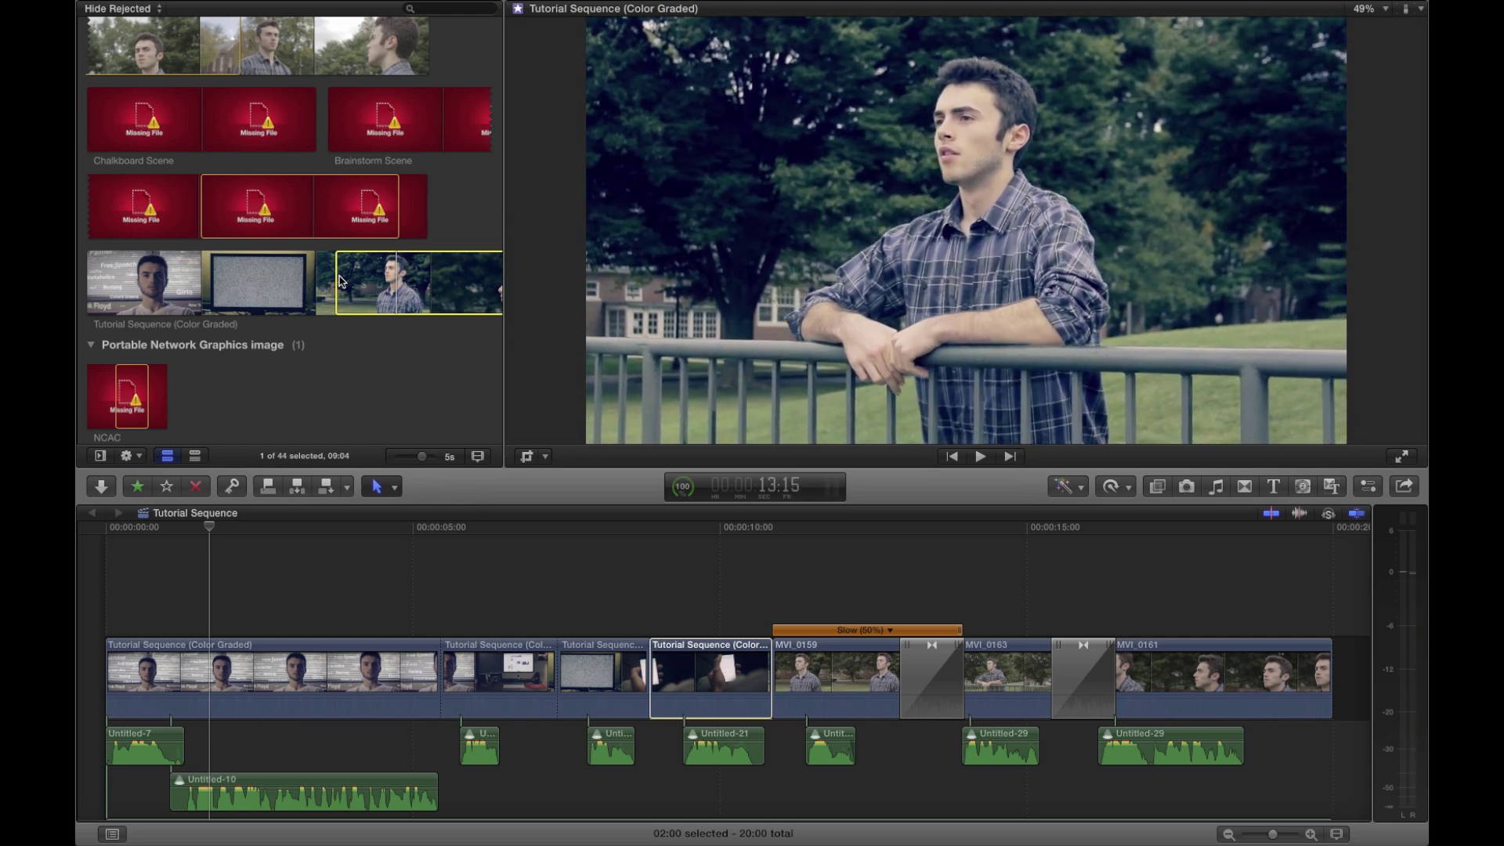
key("Left")
key("Left")
key("Left")
key("Left")
key("Left")
key("Left")
key("Left")
key("Left")
key("Left")
key("Left")
key("Right")
key("Right")
key("Left")
key("o")
left_click_drag(388, 296, 838, 688)
left_click_drag(826, 616, 826, 649)
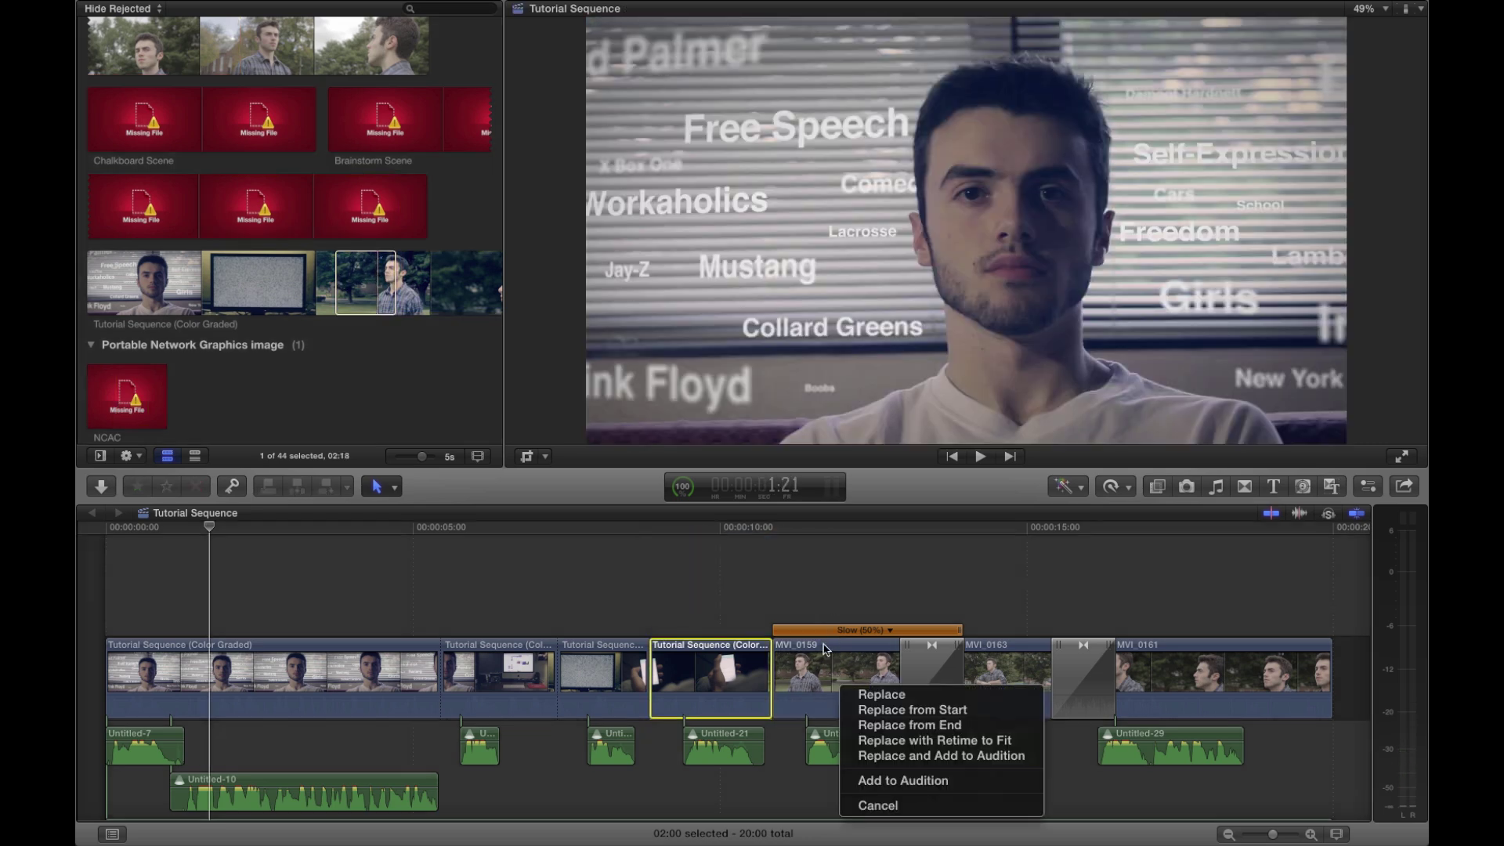
left_click(854, 690)
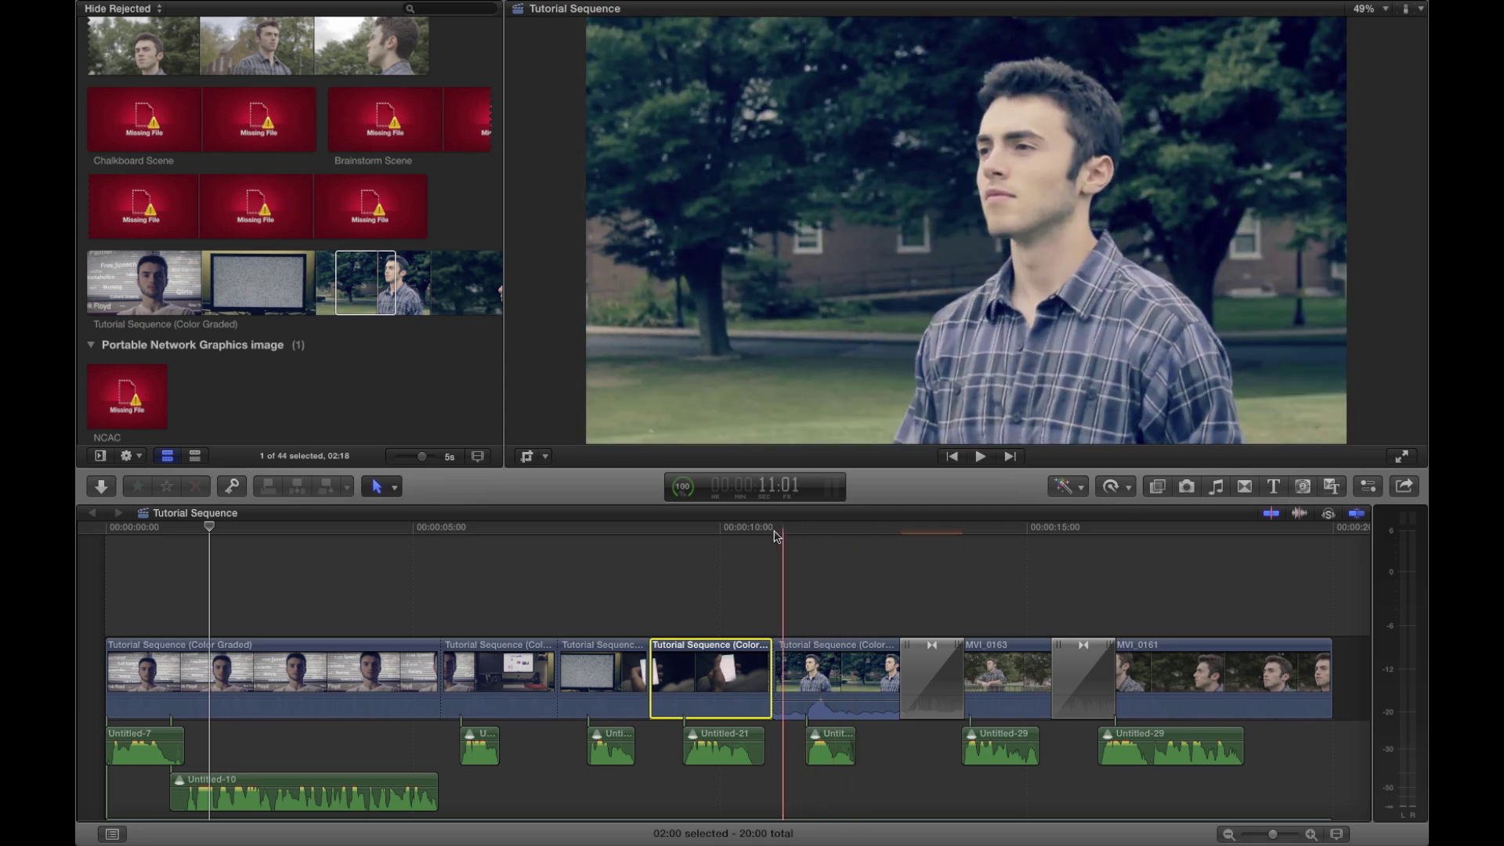
key("space")
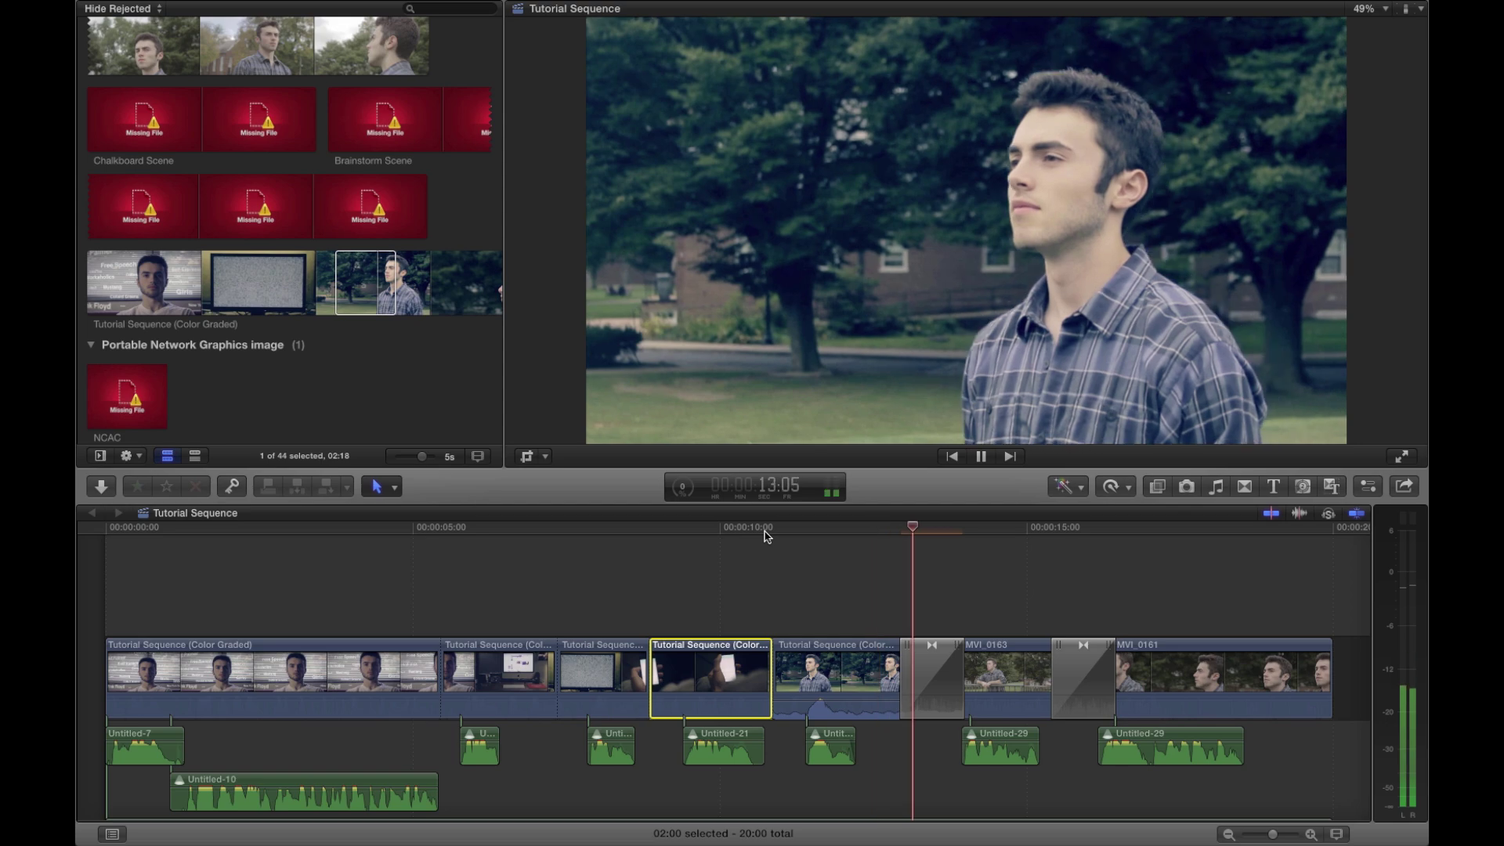
key("space")
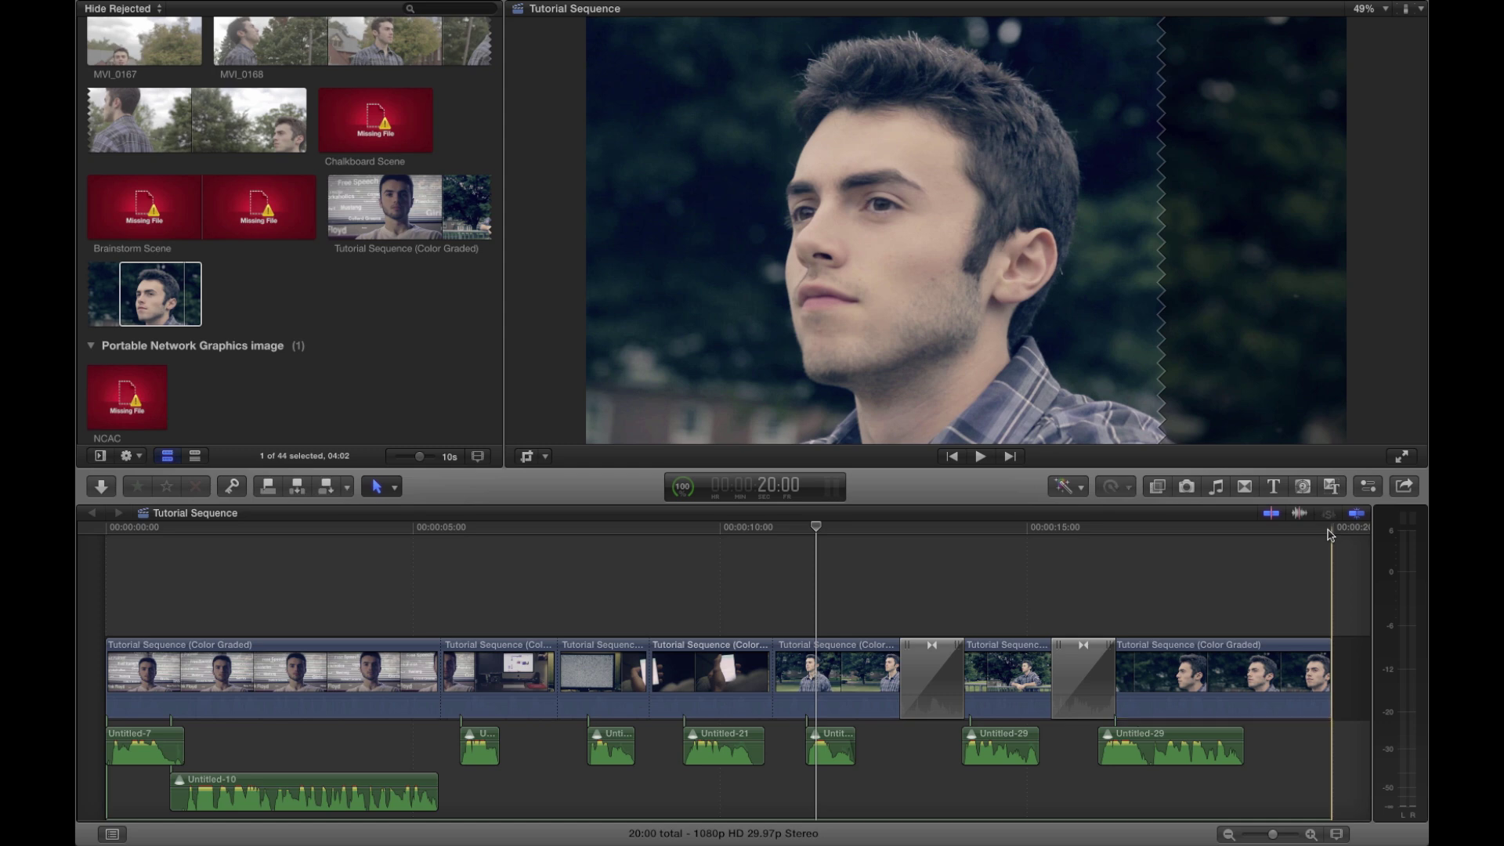
Step: Play back the graded sequence from the start to review it
left_click(1331, 530)
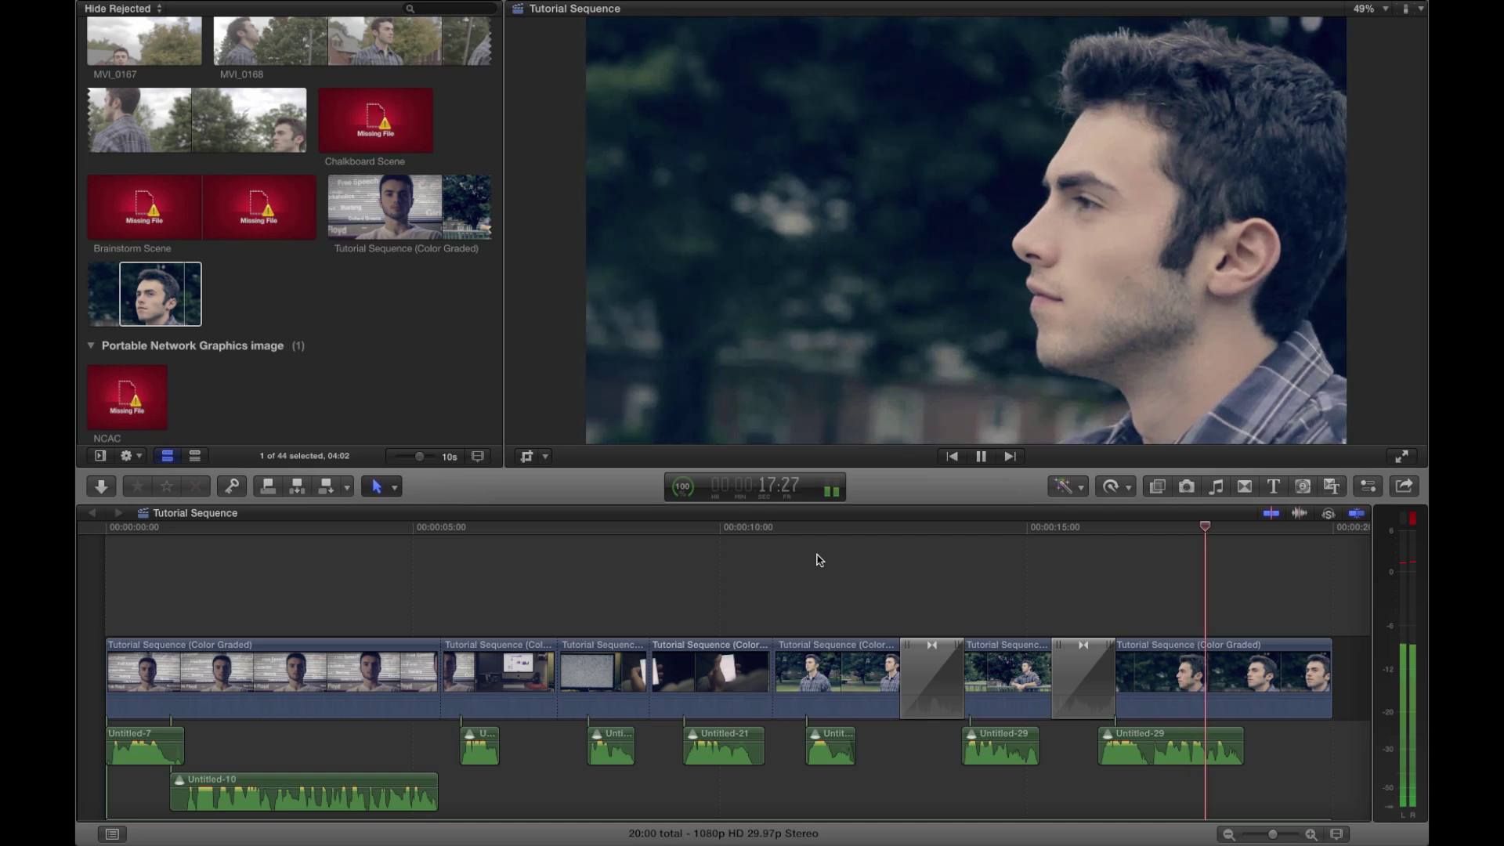
key("space")
scroll(815, 553, "left", 1)
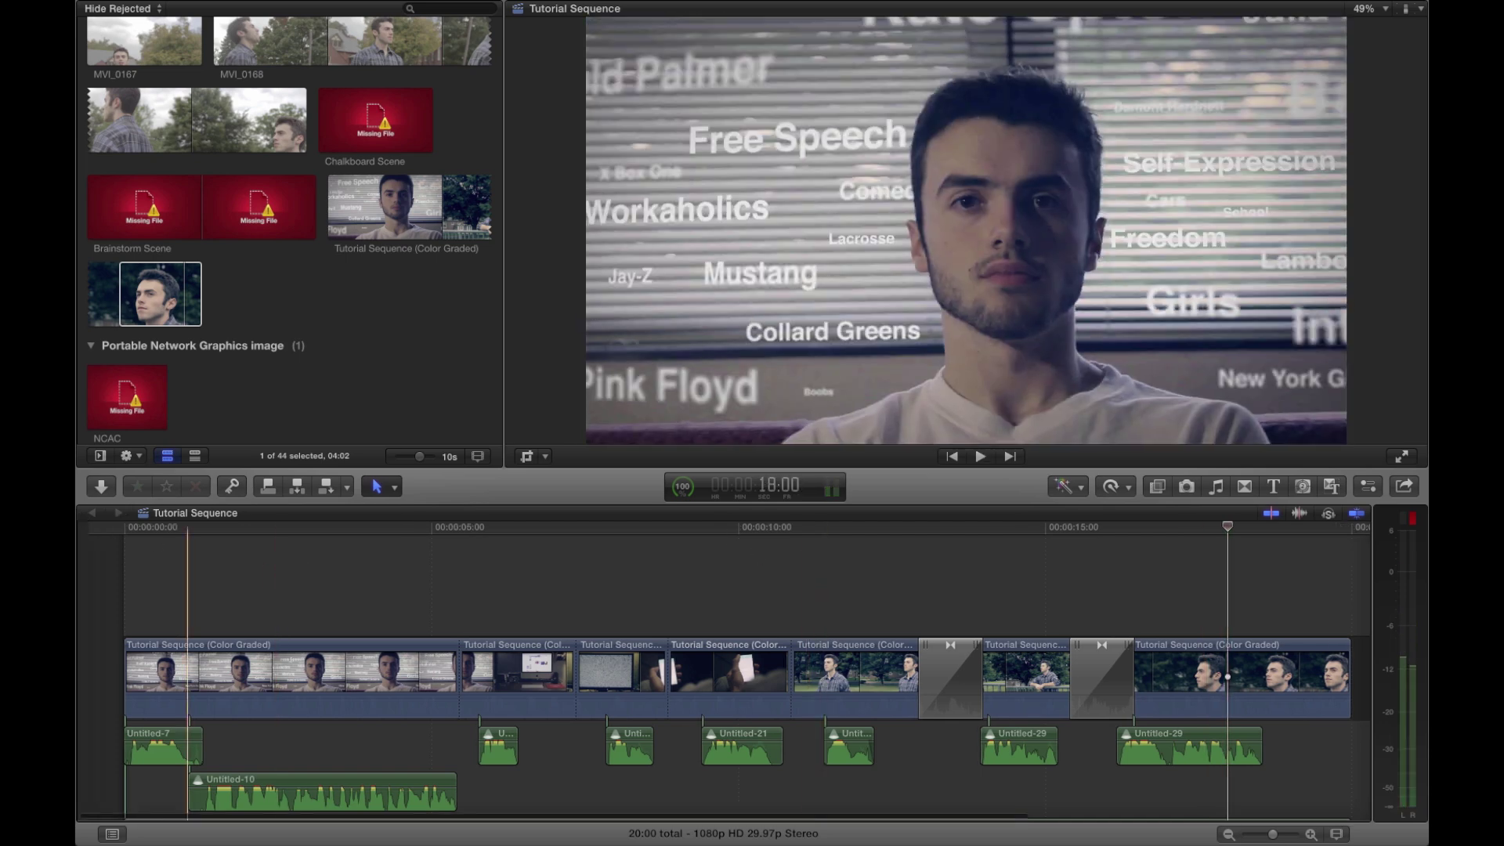
scroll(99, 544, "right", 1)
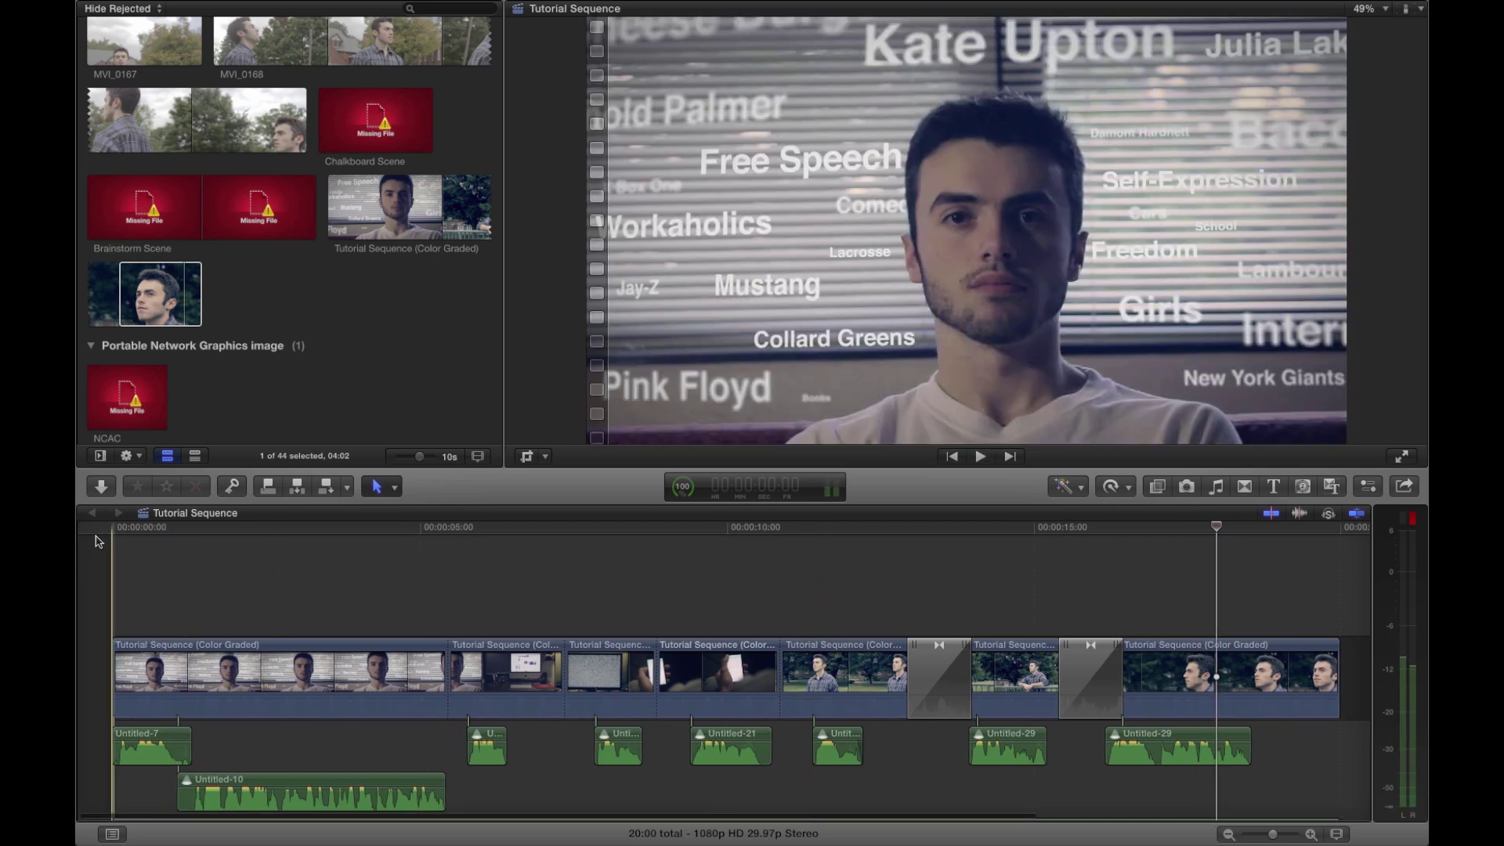
key("space")
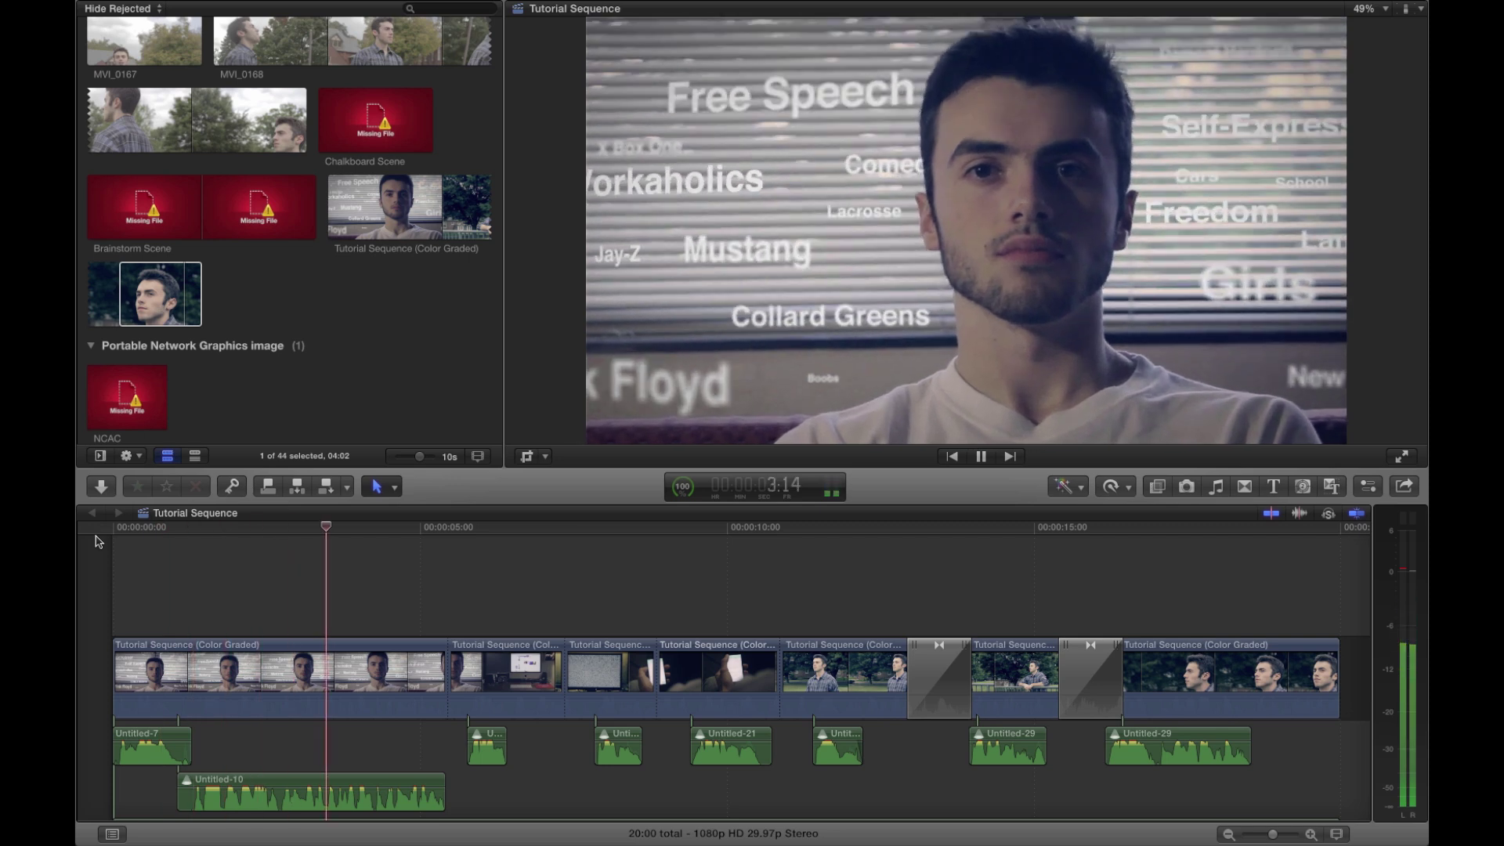
key("space")
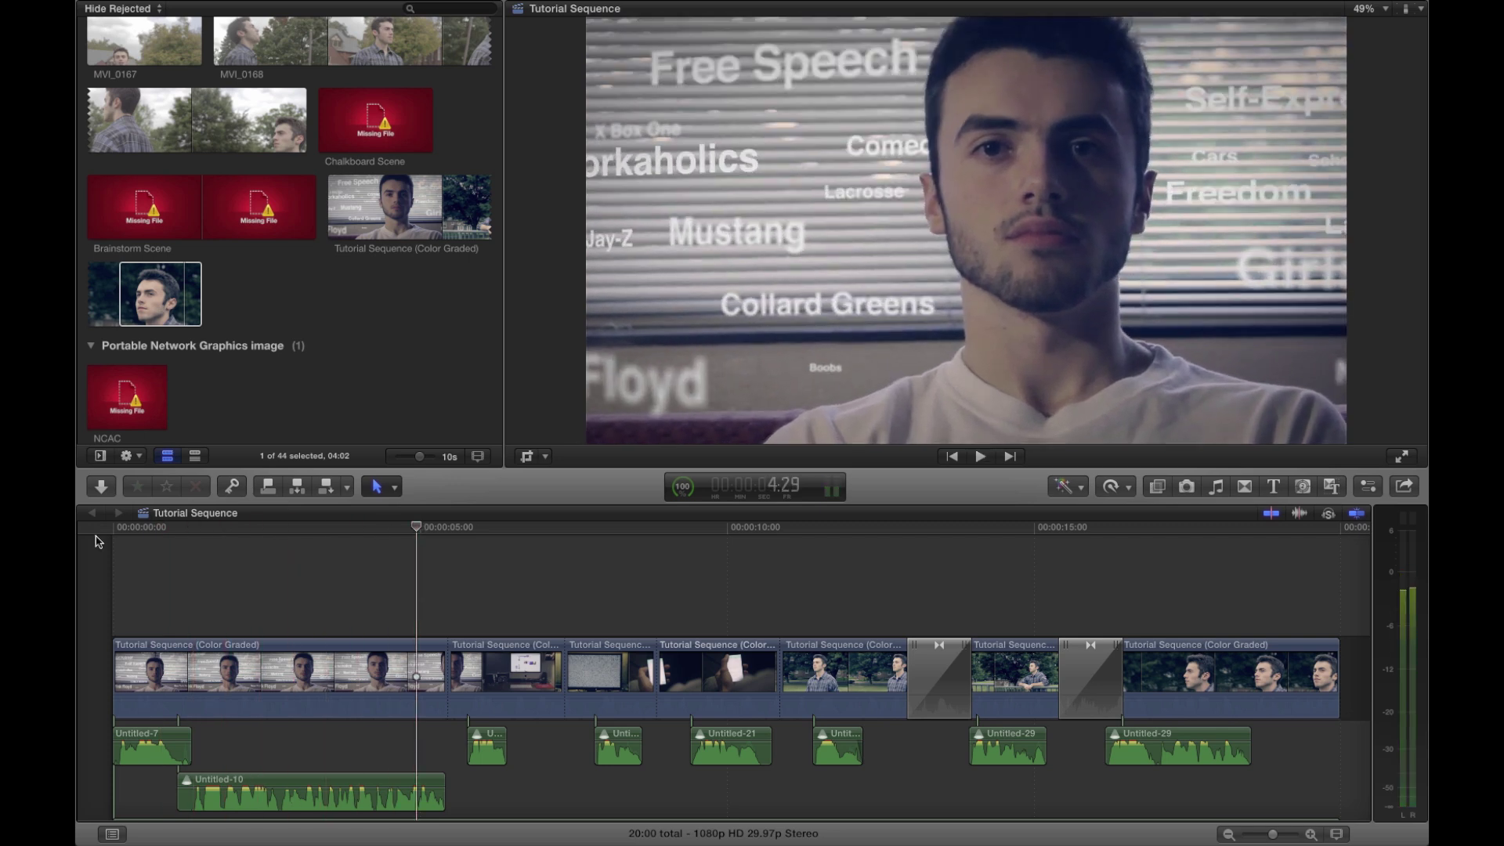
Step: Park the playhead at about 7 seconds and bring up the Share destinations list
left_click(545, 527)
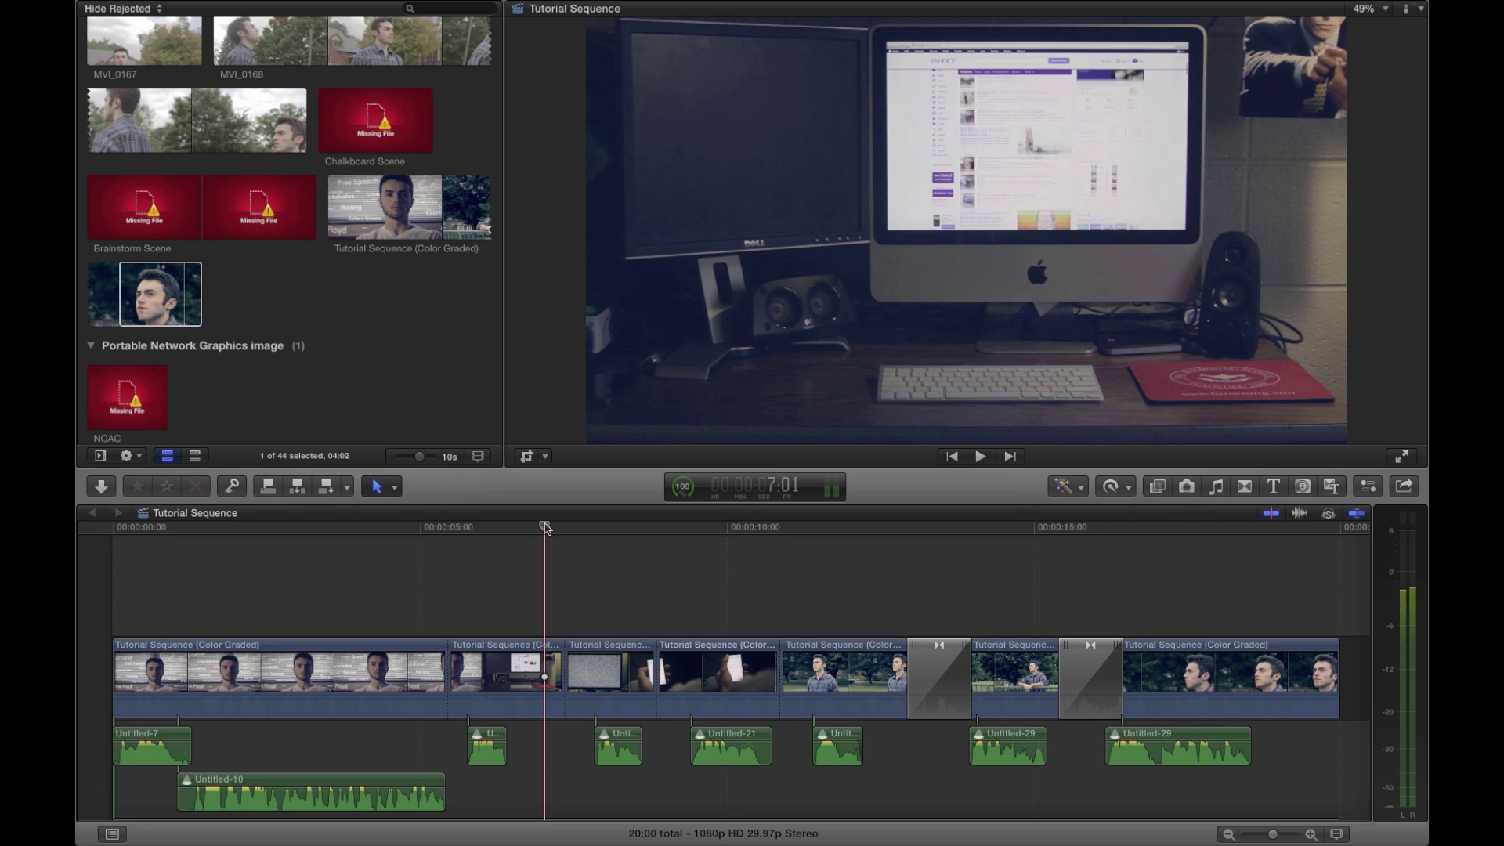
scroll(545, 541, "down", 1)
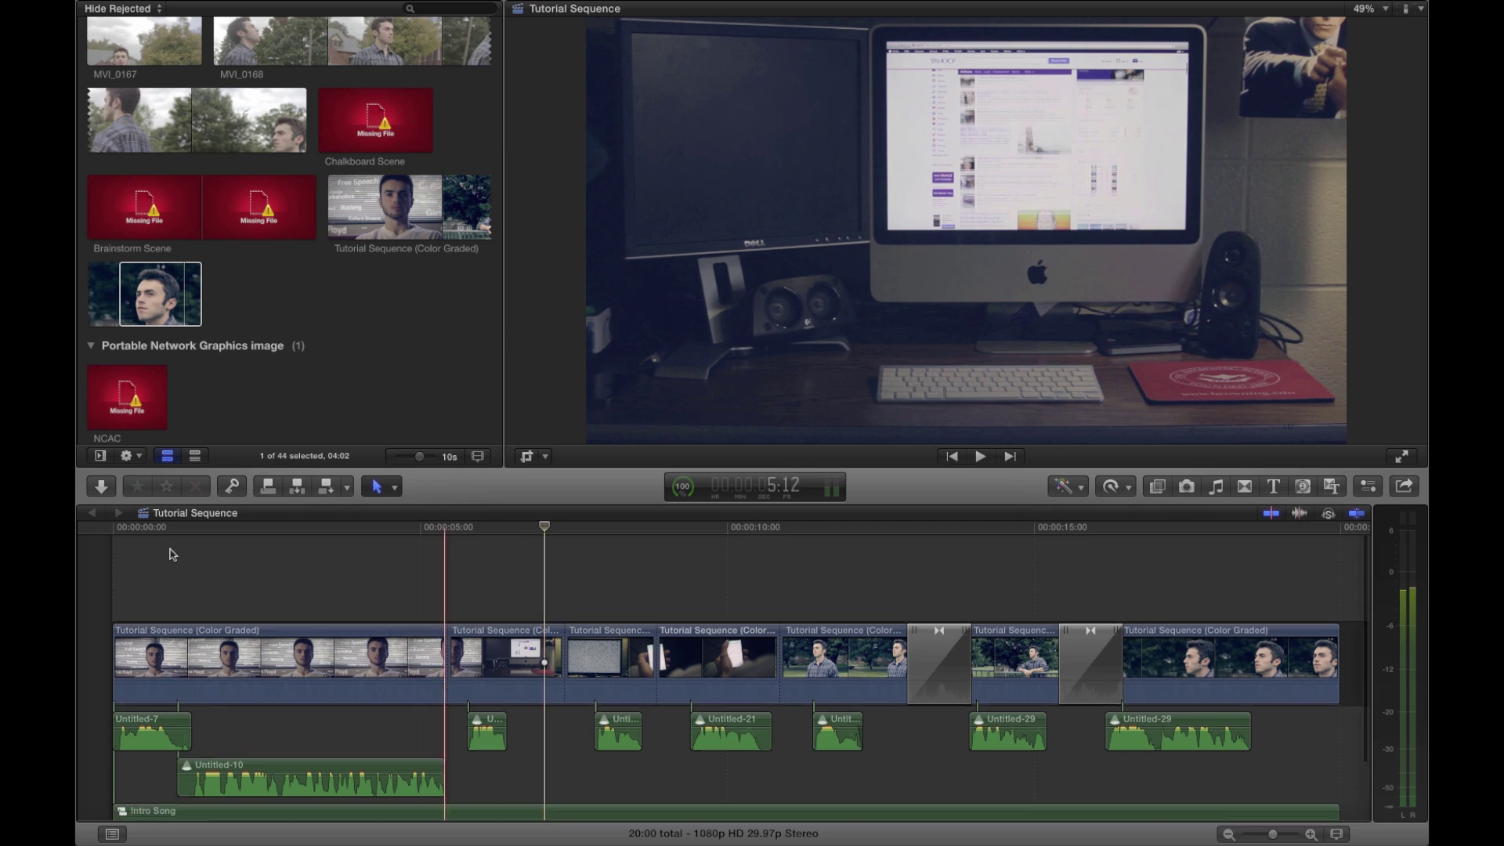
scroll(184, 581, "down", 2)
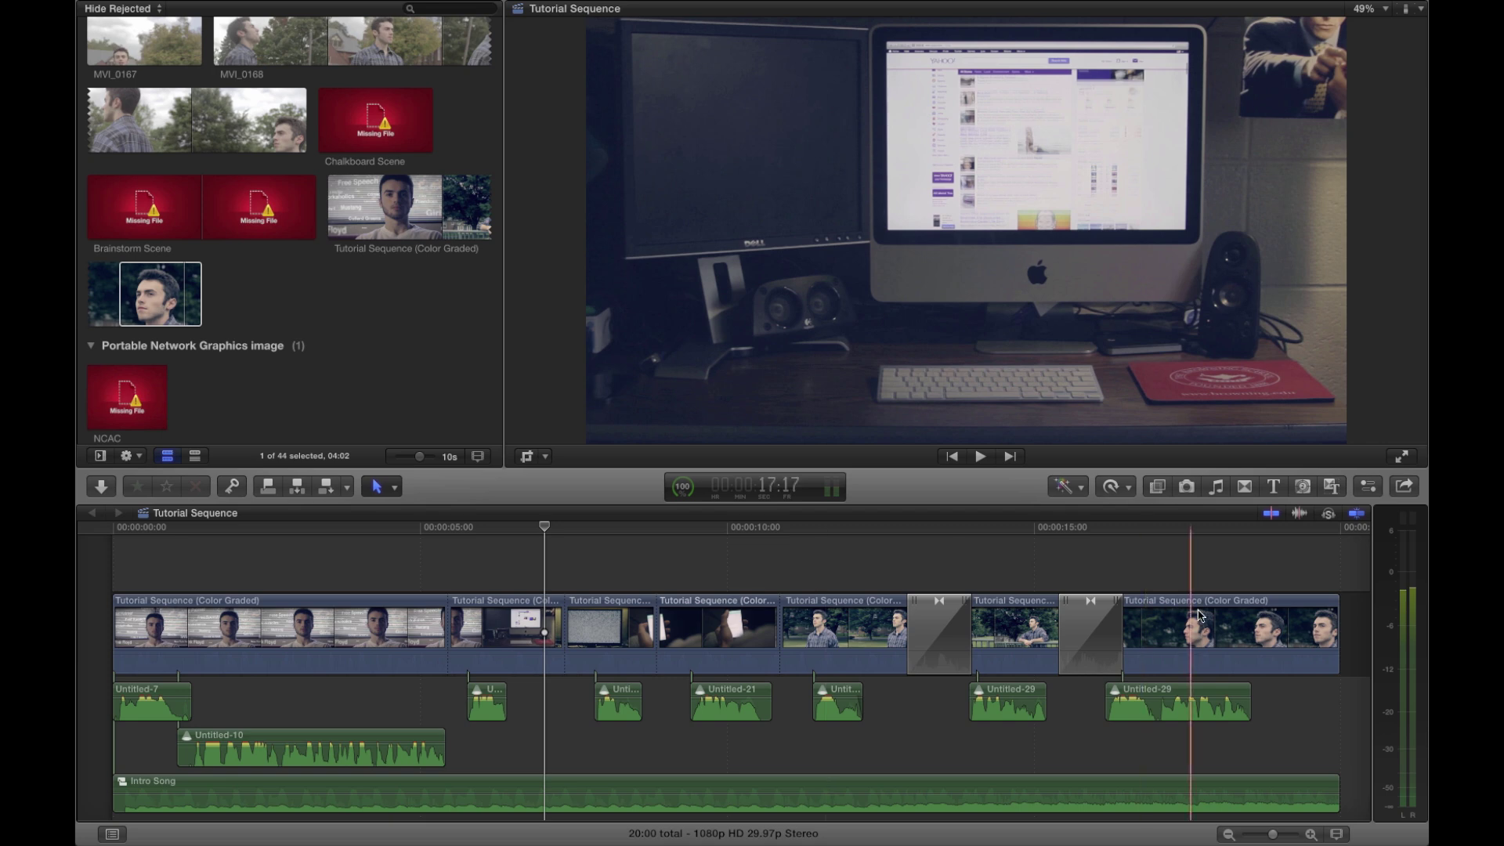
left_click(1402, 489)
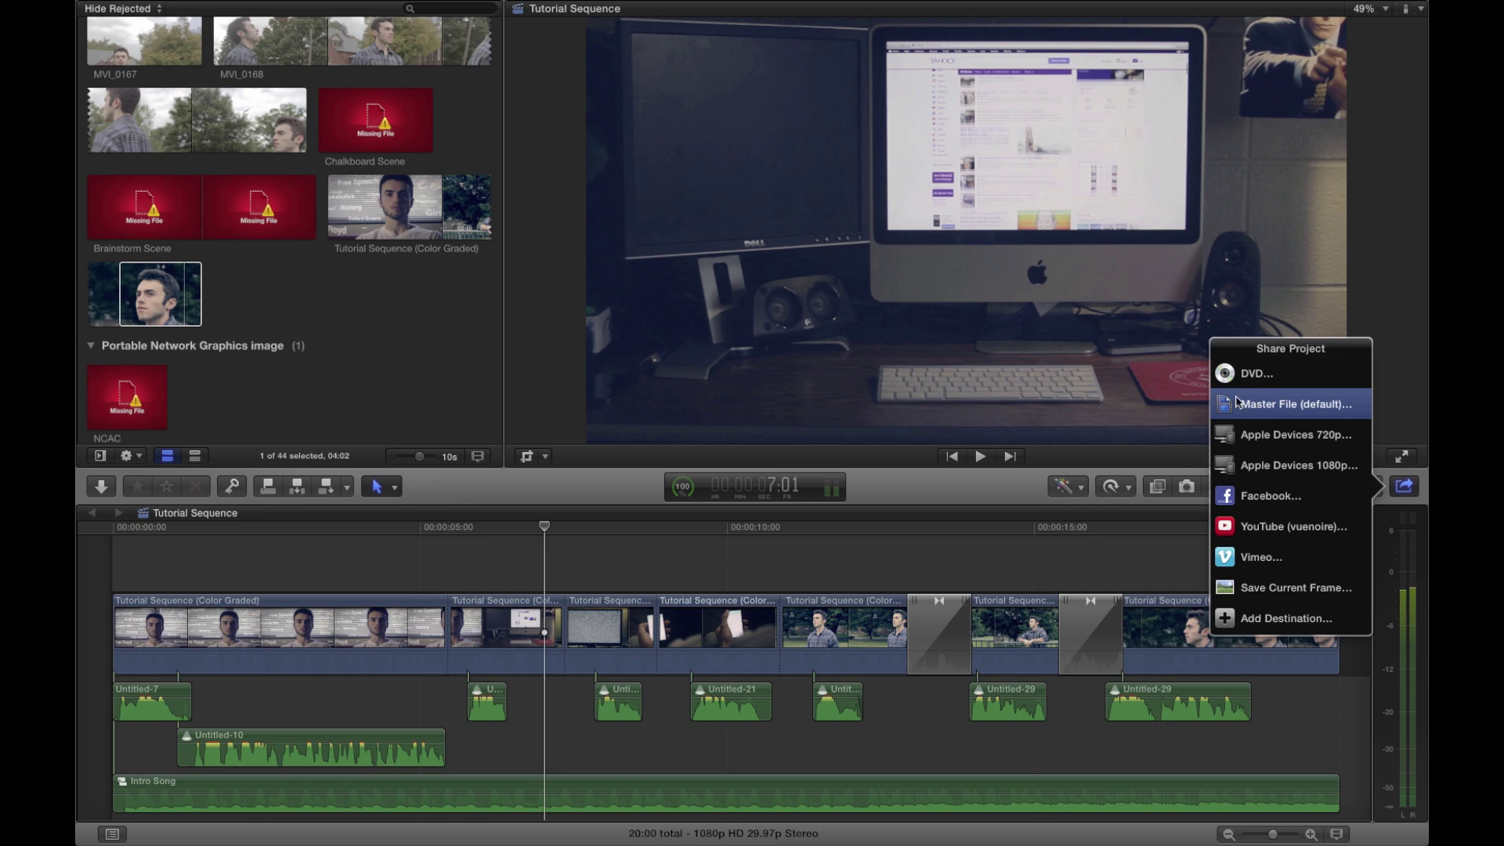
Step: Choose Master File (default) to open the 1920 x 1080, 29.97 fps QuickTime export dialog
left_click(1236, 402)
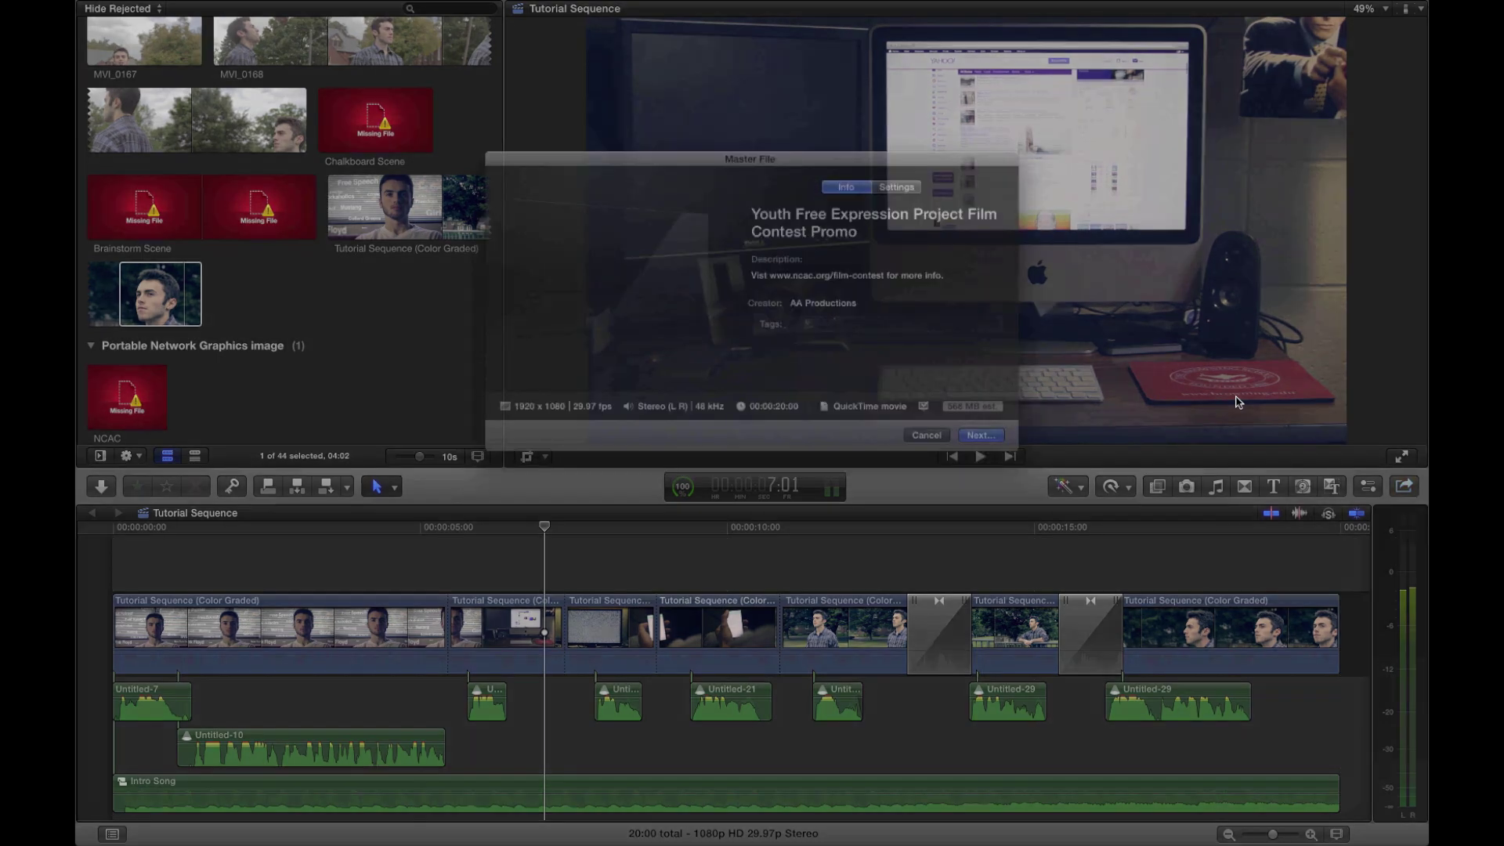